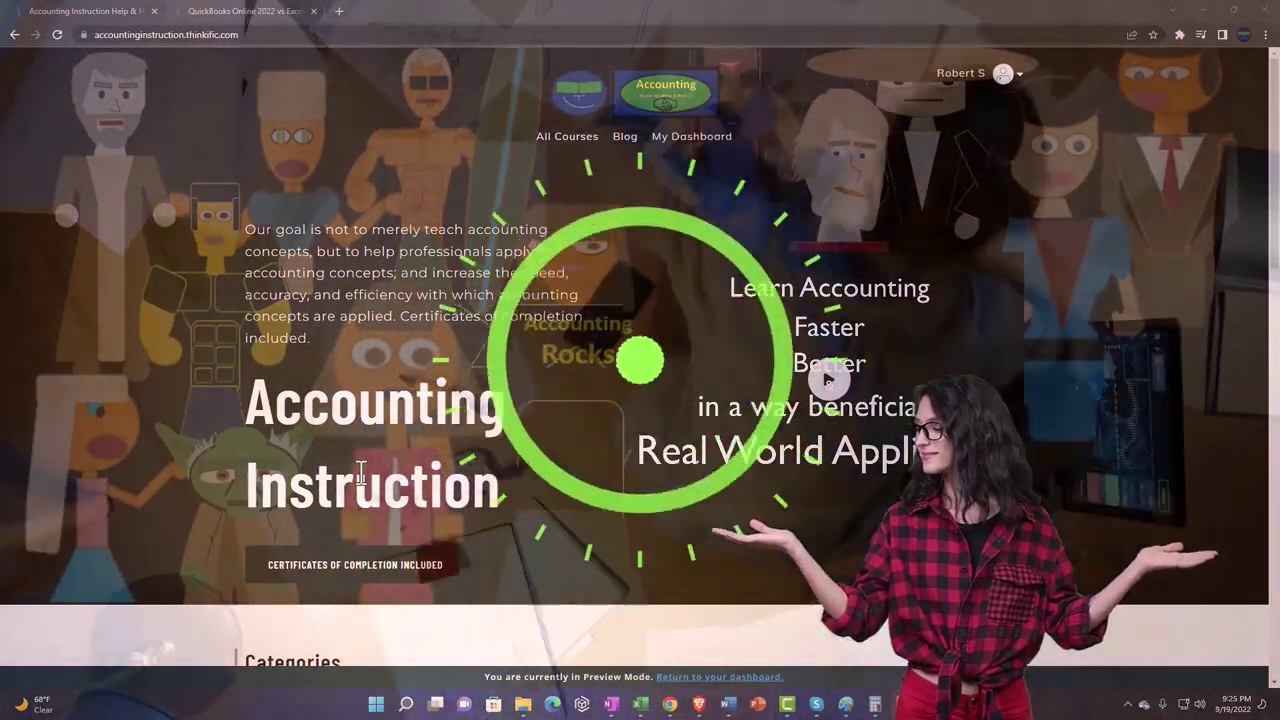
- Look through the course categories on the Accounting Instruction site and the lesson sections of the QuickBooks Online 2022 course
{"action": "scroll", "coordinate": [174, 556], "scroll_direction": "down", "scroll_amount": 1}
{"action": "scroll", "coordinate": [176, 546], "scroll_direction": "down", "scroll_amount": 6}
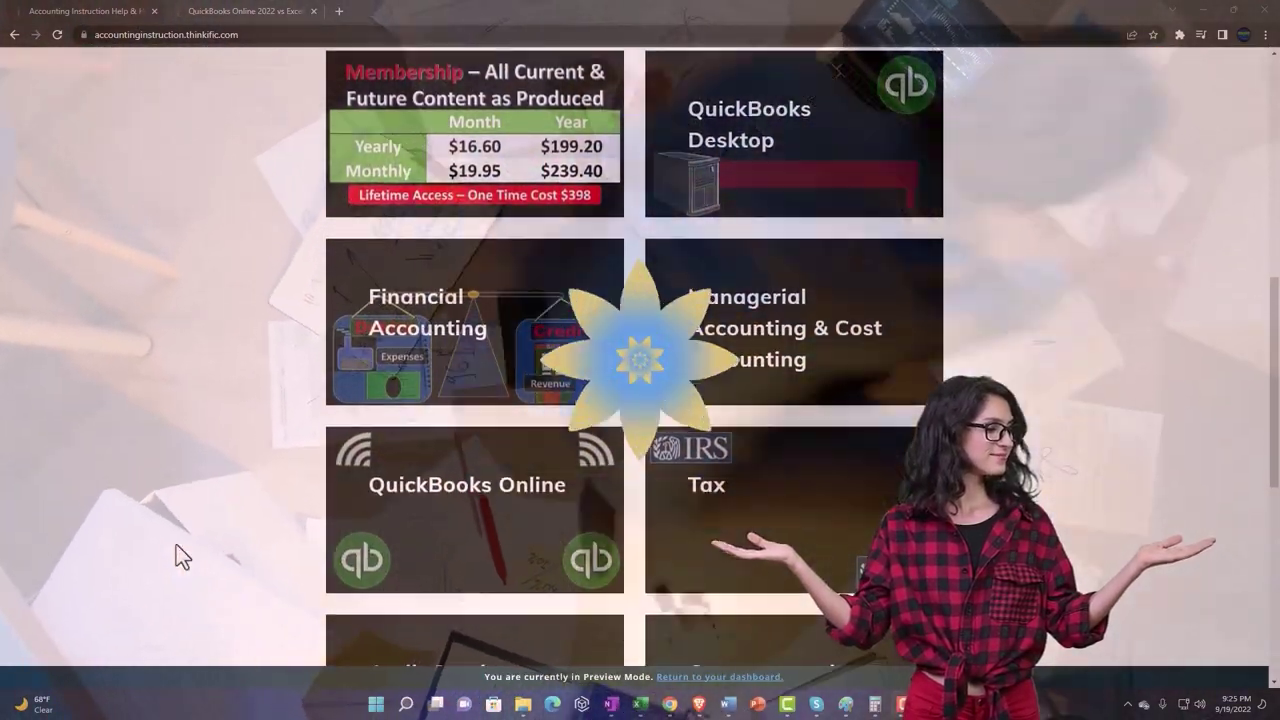
{"action": "scroll", "coordinate": [176, 548], "scroll_direction": "down", "scroll_amount": 5}
{"action": "scroll", "coordinate": [176, 546], "scroll_direction": "down", "scroll_amount": 1}
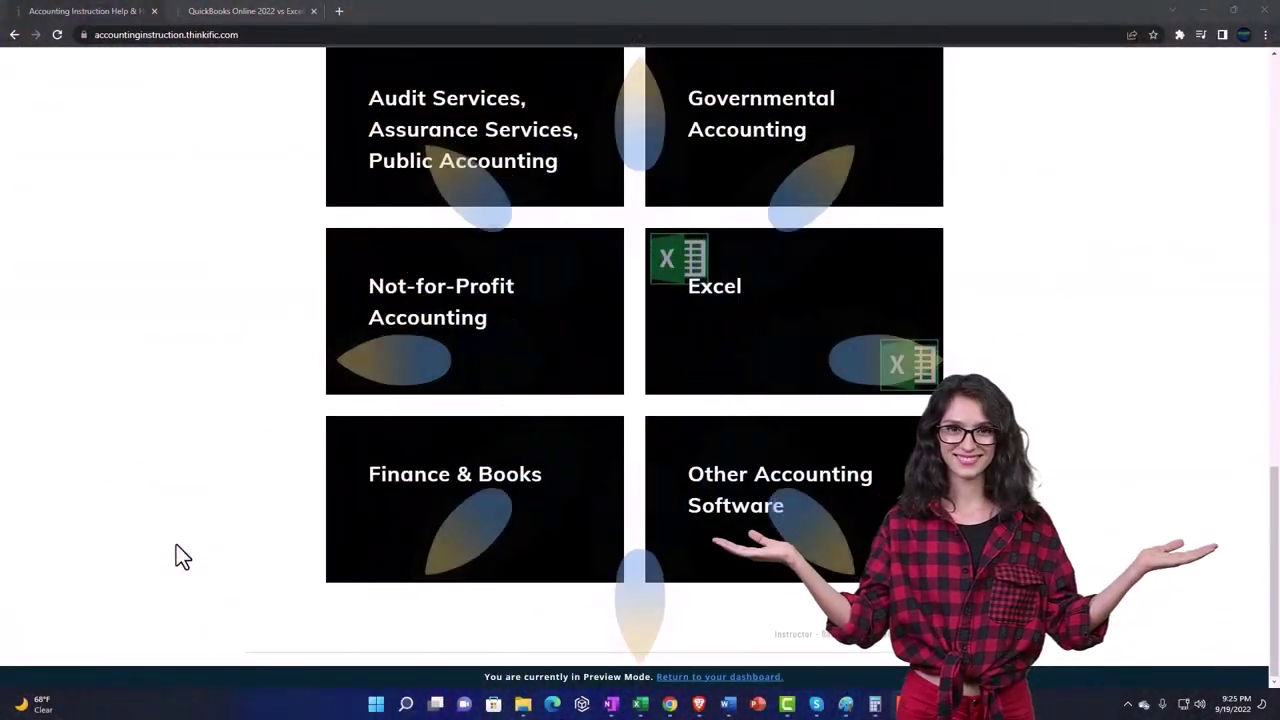
{"action": "left_click", "coordinate": [230, 14]}
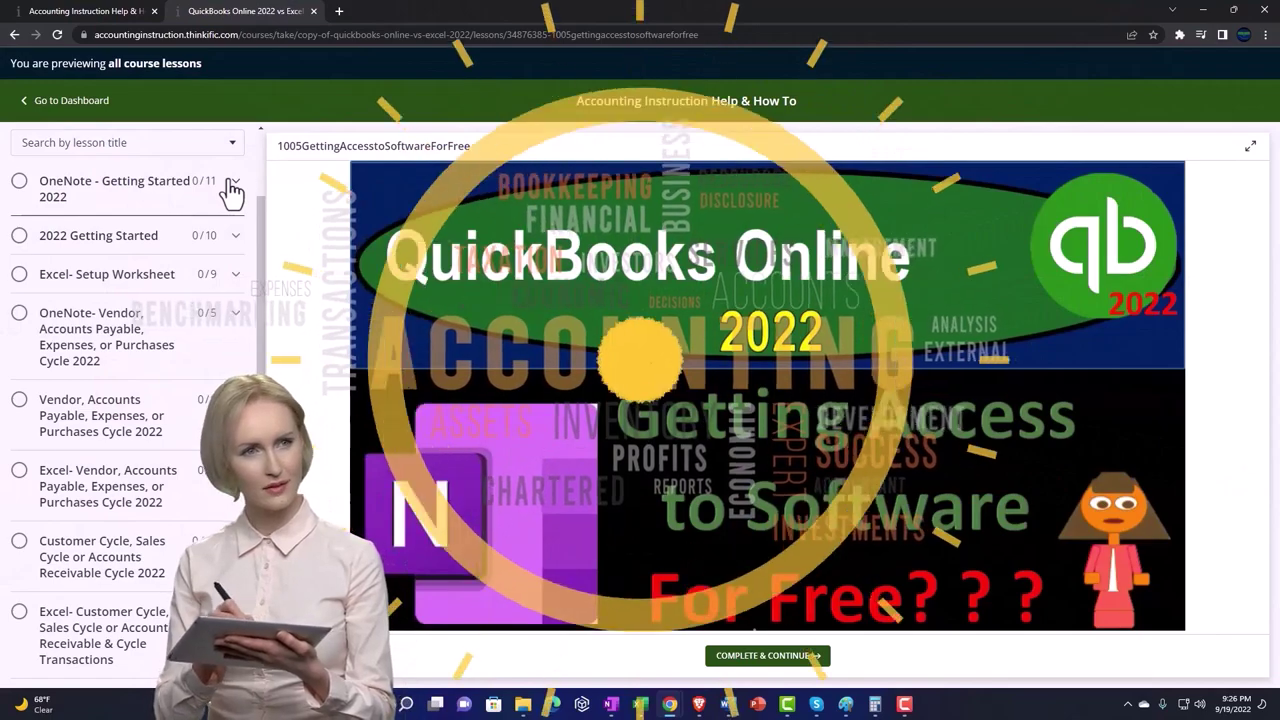
{"action": "left_click", "coordinate": [232, 188]}
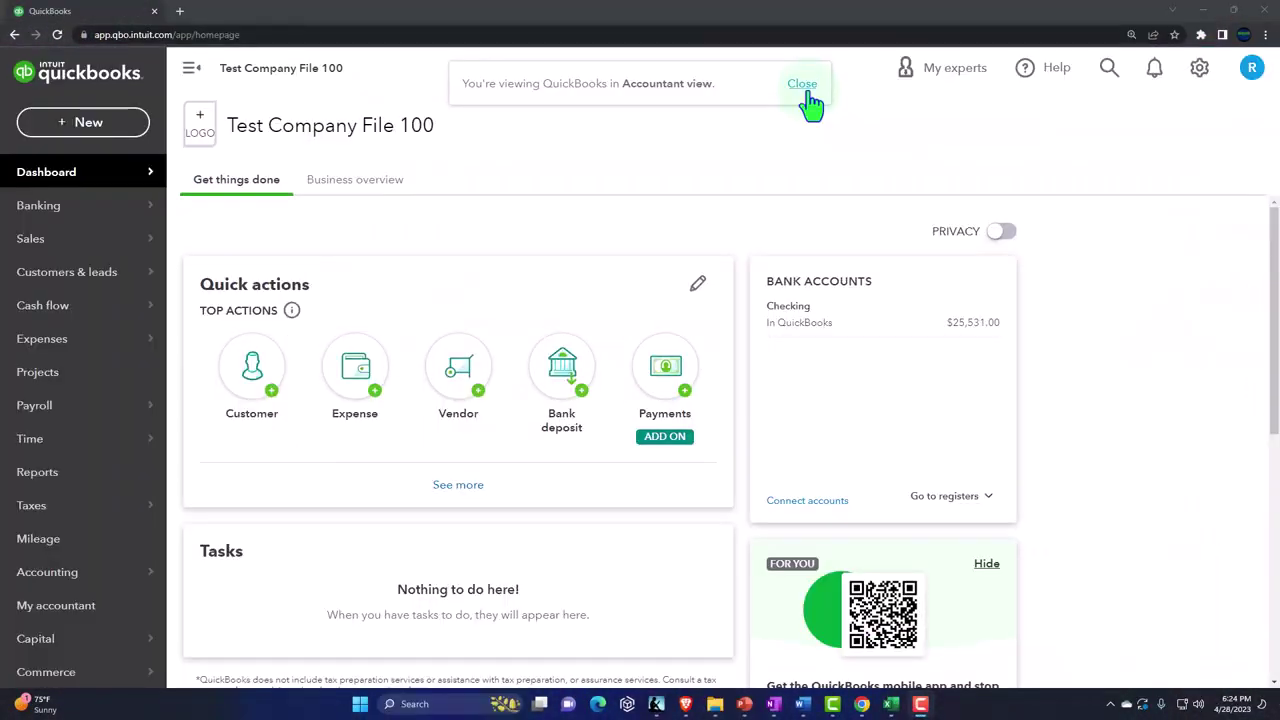
- Dismiss the Accountant view notice and check the option for switching to Business view
{"action": "left_click", "coordinate": [802, 84]}
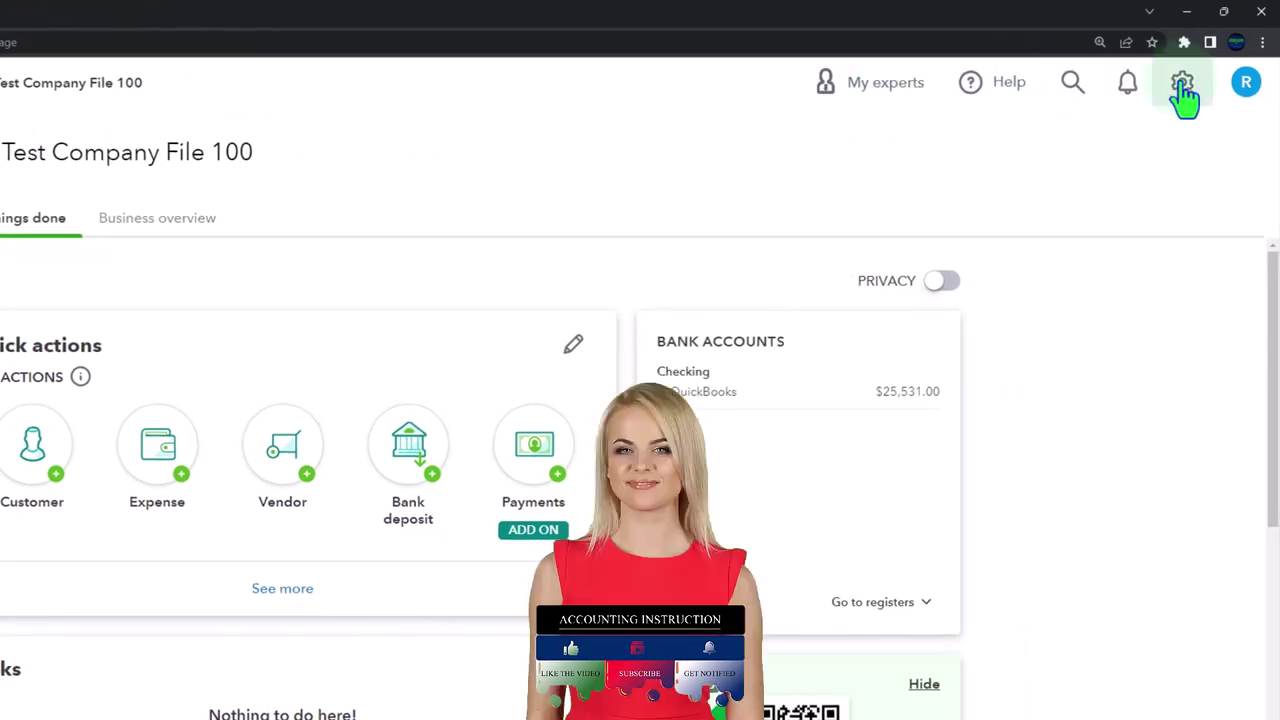
{"action": "left_click", "coordinate": [1183, 88]}
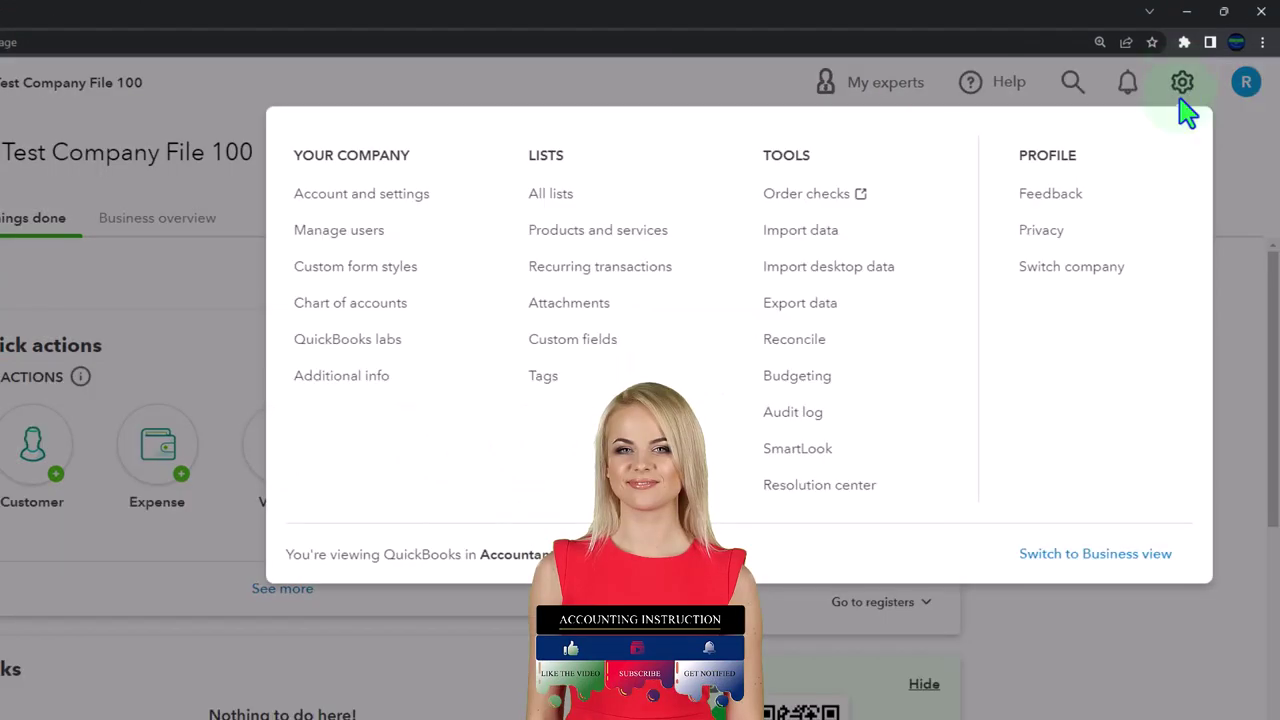
{"action": "left_click", "coordinate": [1180, 556]}
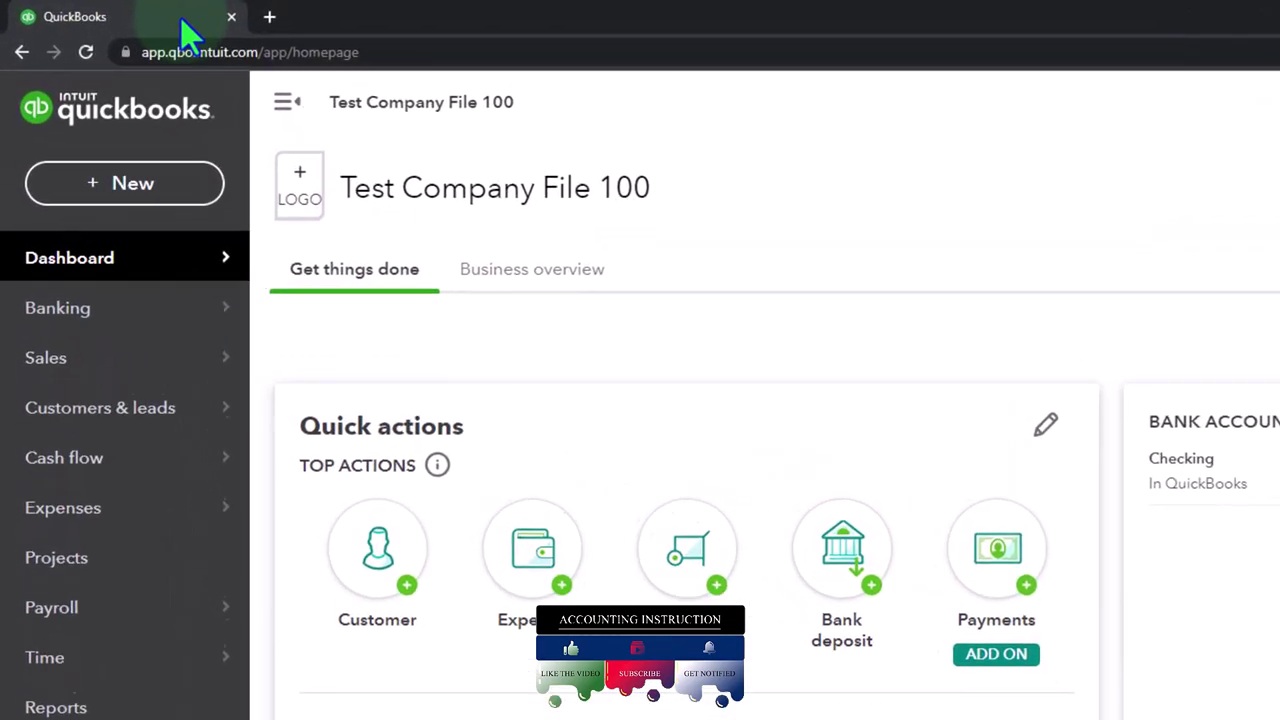
- Duplicate the QuickBooks homepage tab twice so that three copies are open in the browser
{"action": "right_click", "coordinate": [178, 18]}
{"action": "key", "text": "Escape"}
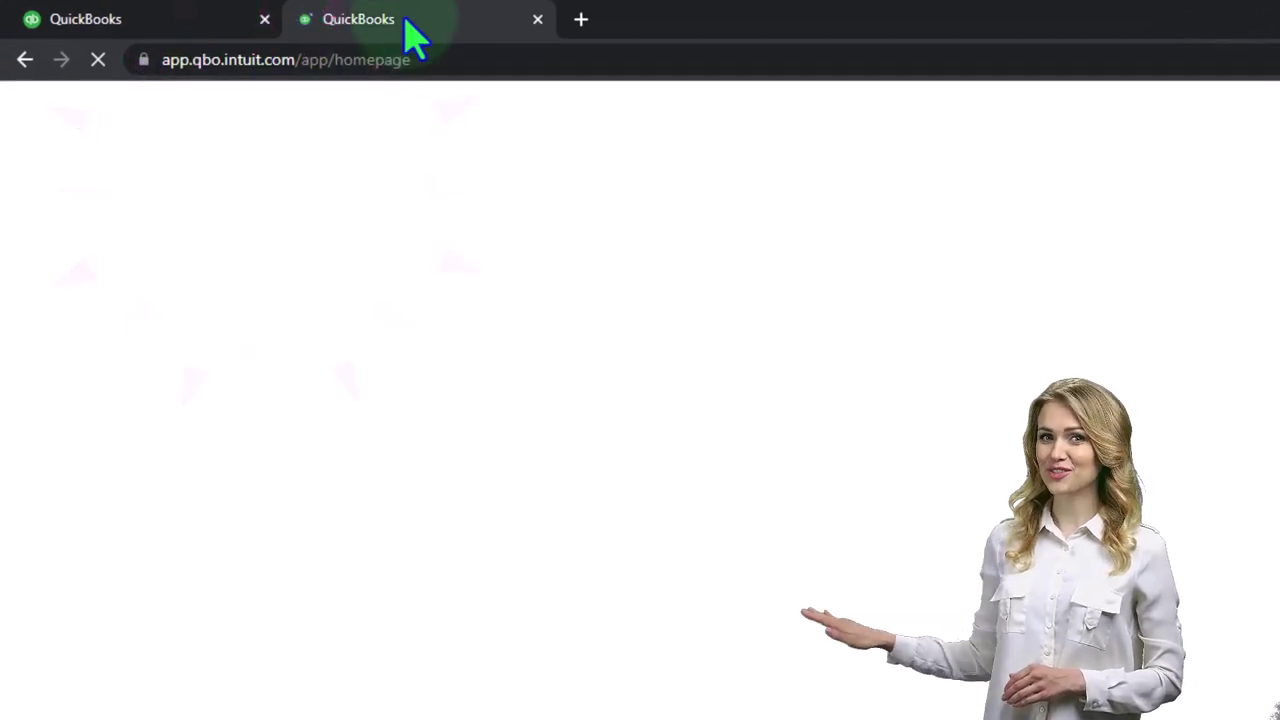
{"action": "right_click", "coordinate": [405, 25]}
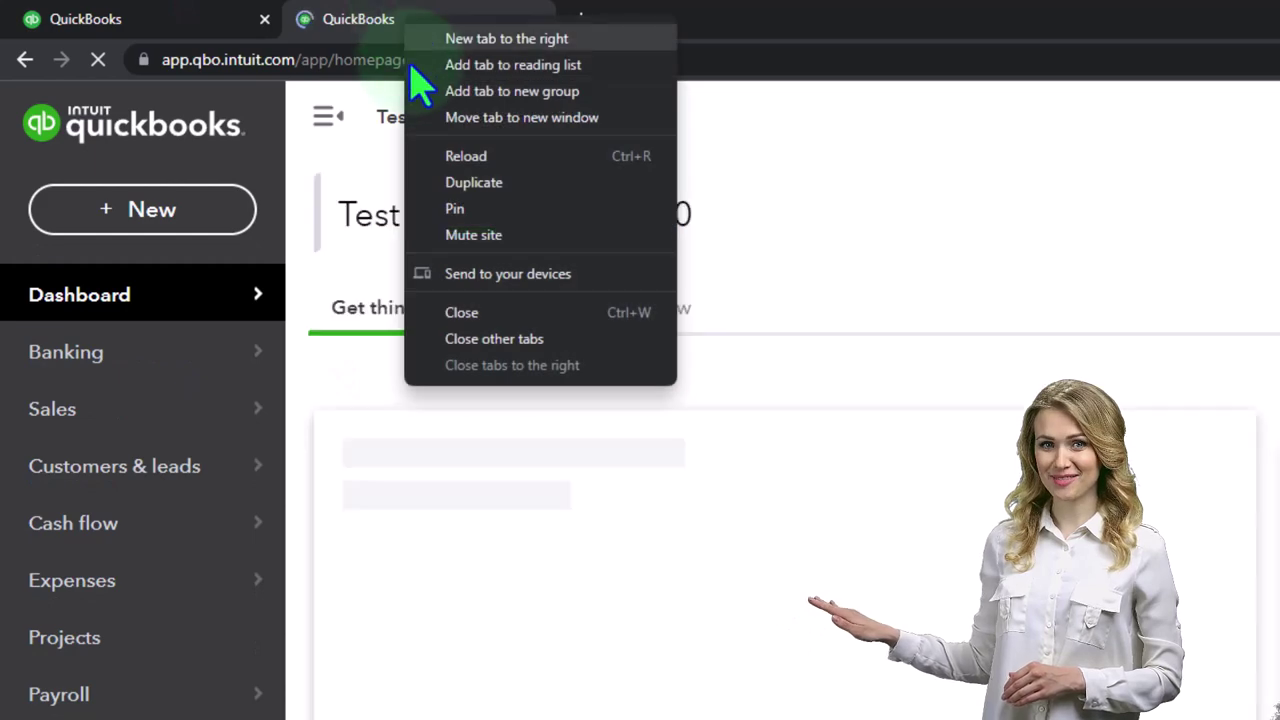
{"action": "left_click", "coordinate": [470, 188]}
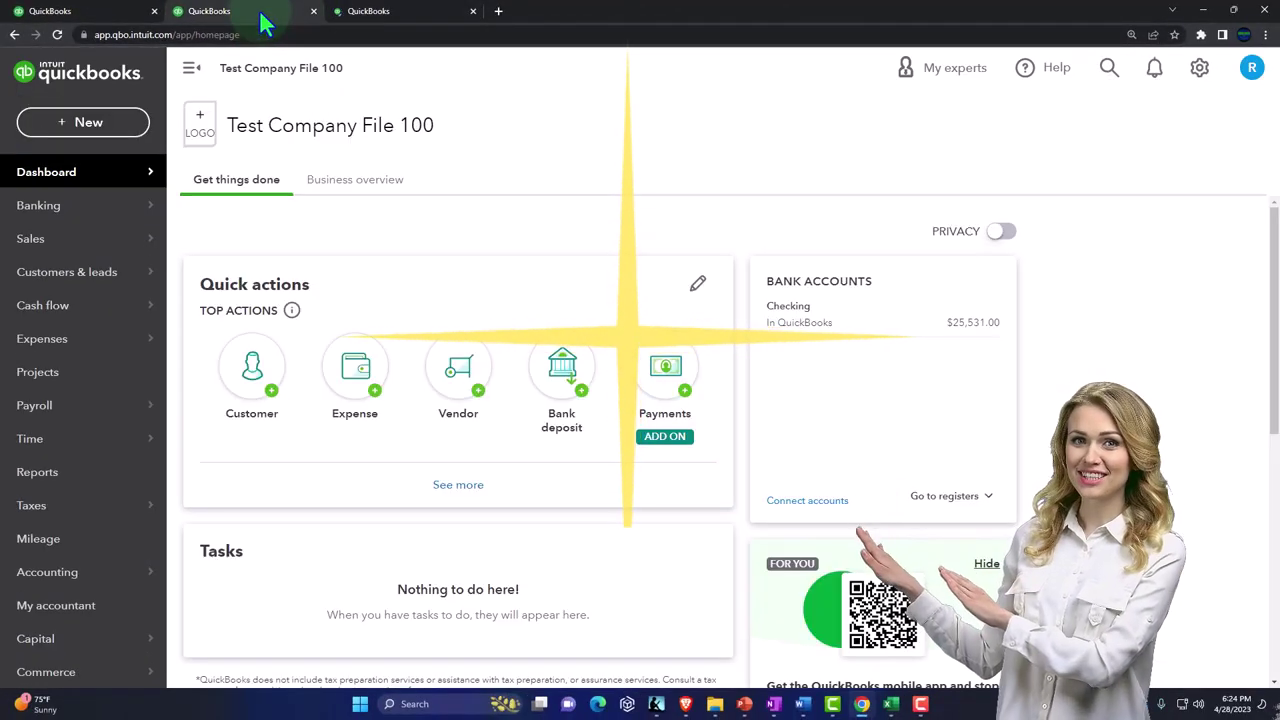
- Open the Balance Sheet report in the second browser tab and the Profit and Loss report in the third
{"action": "left_click", "coordinate": [70, 484]}
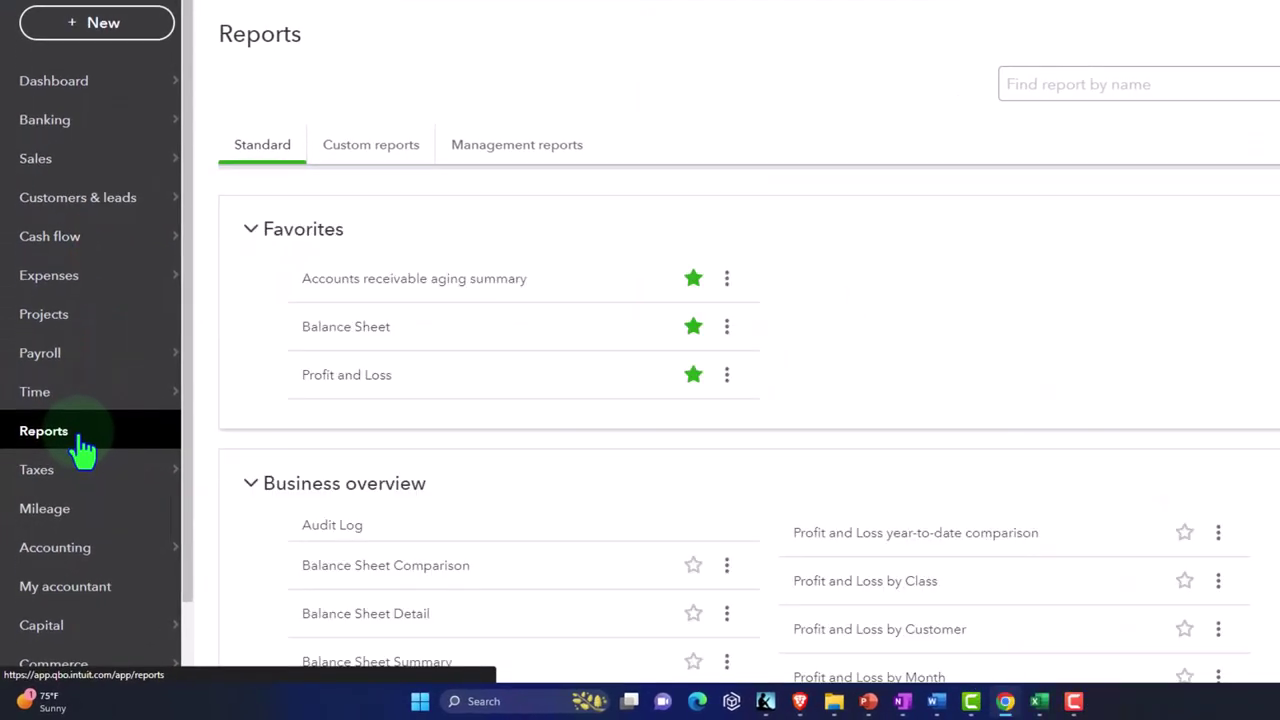
{"action": "left_click", "coordinate": [335, 336]}
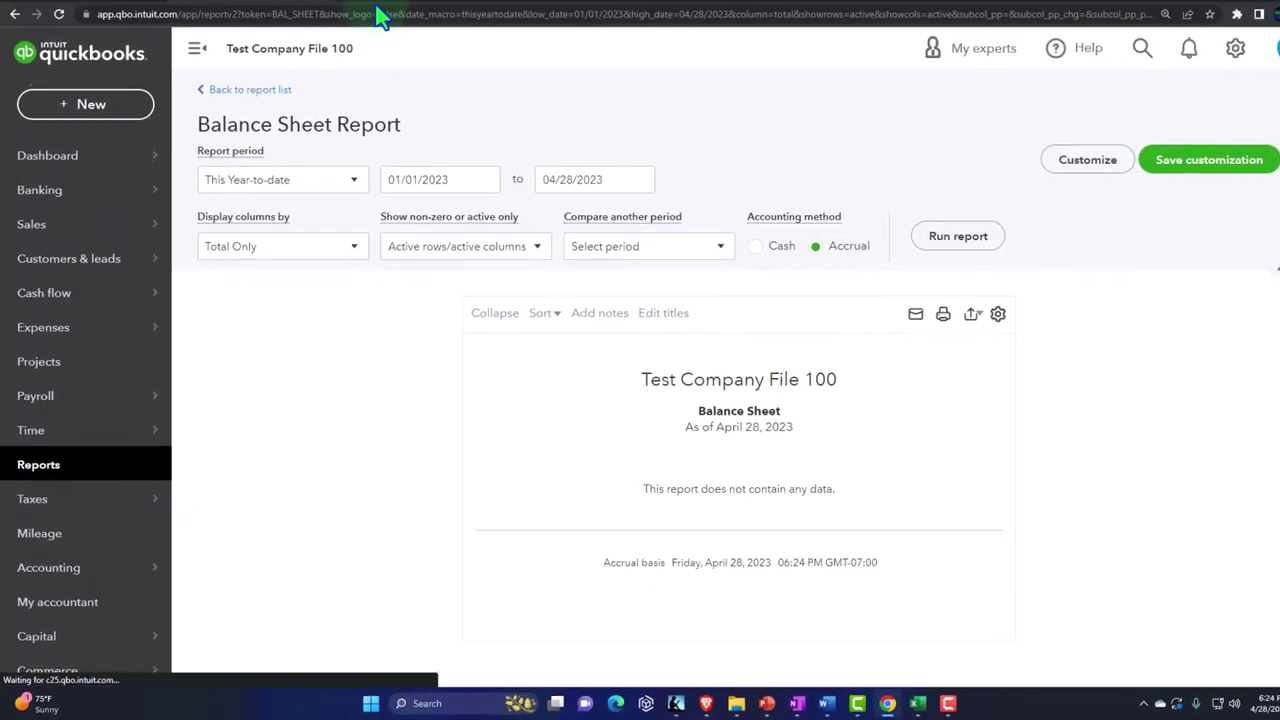
{"action": "left_click", "coordinate": [371, 14]}
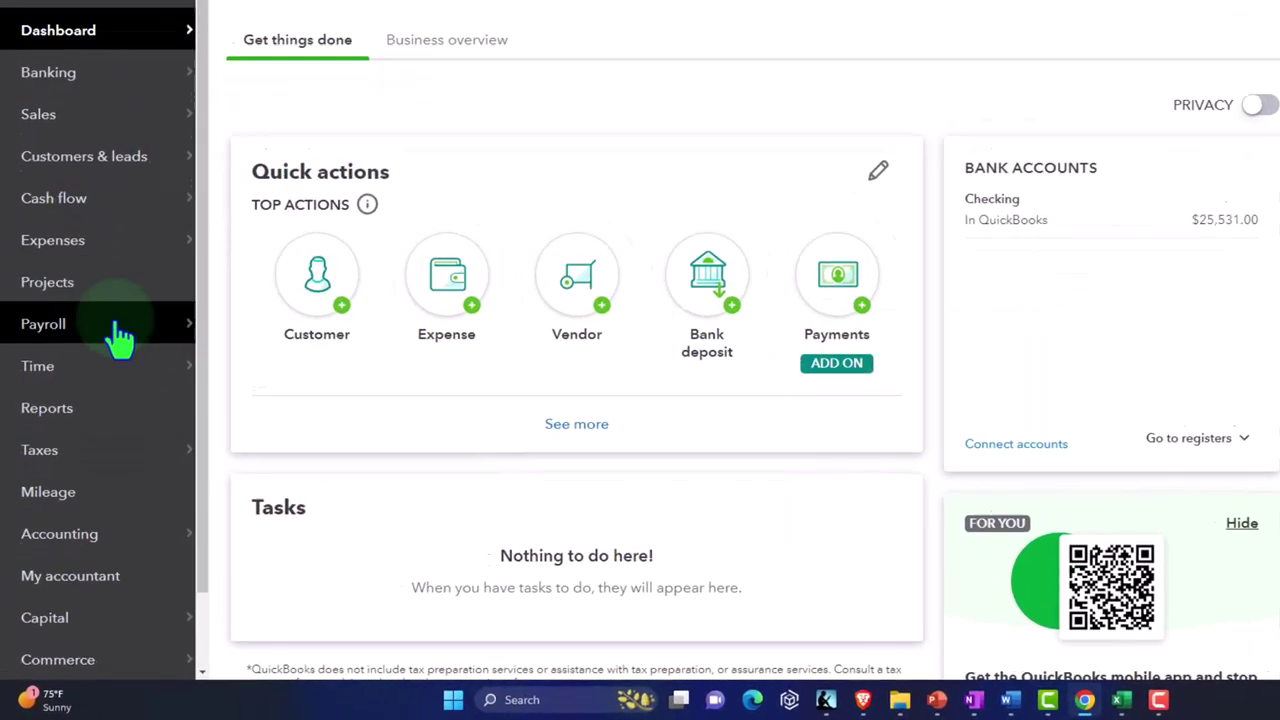
{"action": "left_click", "coordinate": [66, 479]}
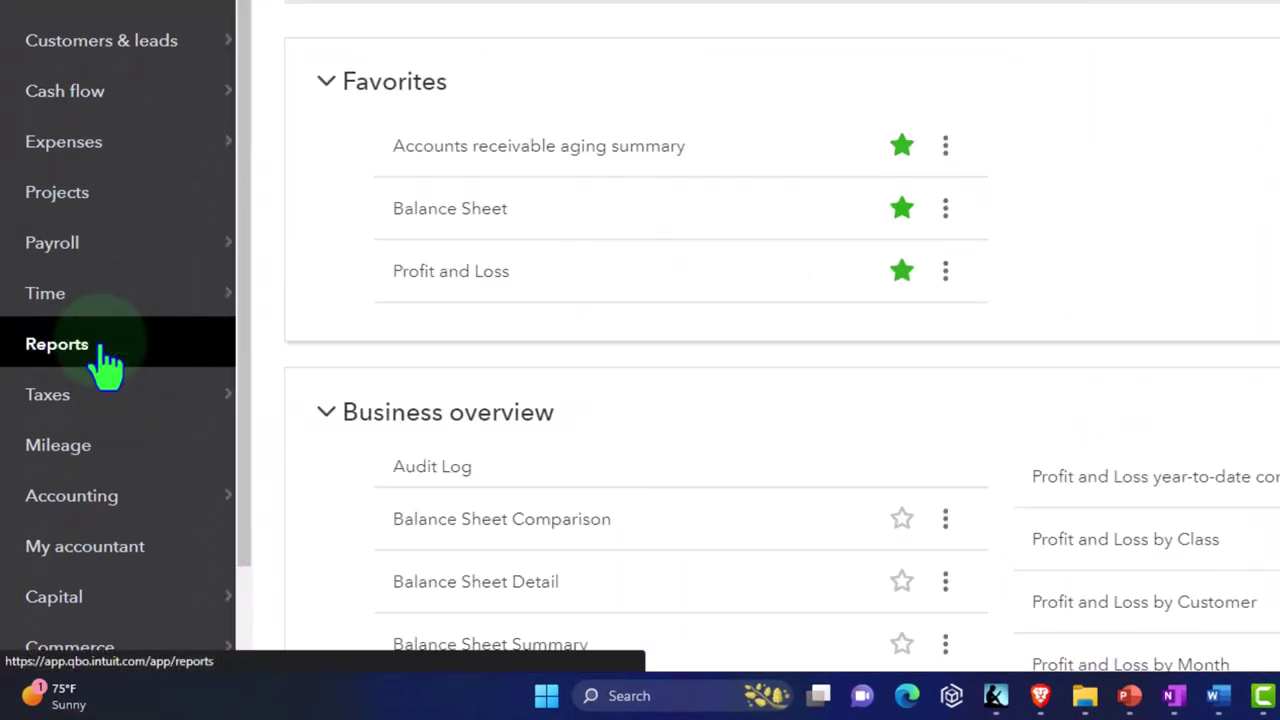
{"action": "left_click", "coordinate": [410, 270]}
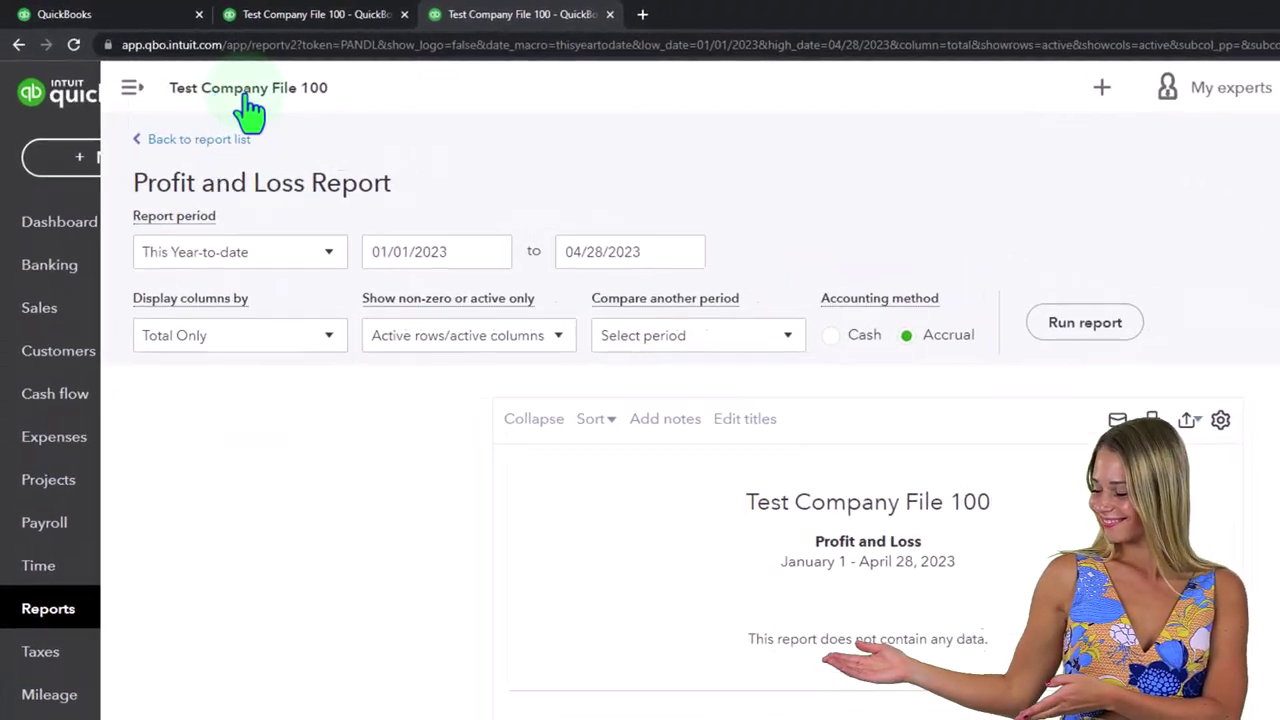
- Run the Profit and Loss report for 01/01/2025 to 06/30/2025 with columns displayed by Months
{"action": "left_click", "coordinate": [375, 251]}
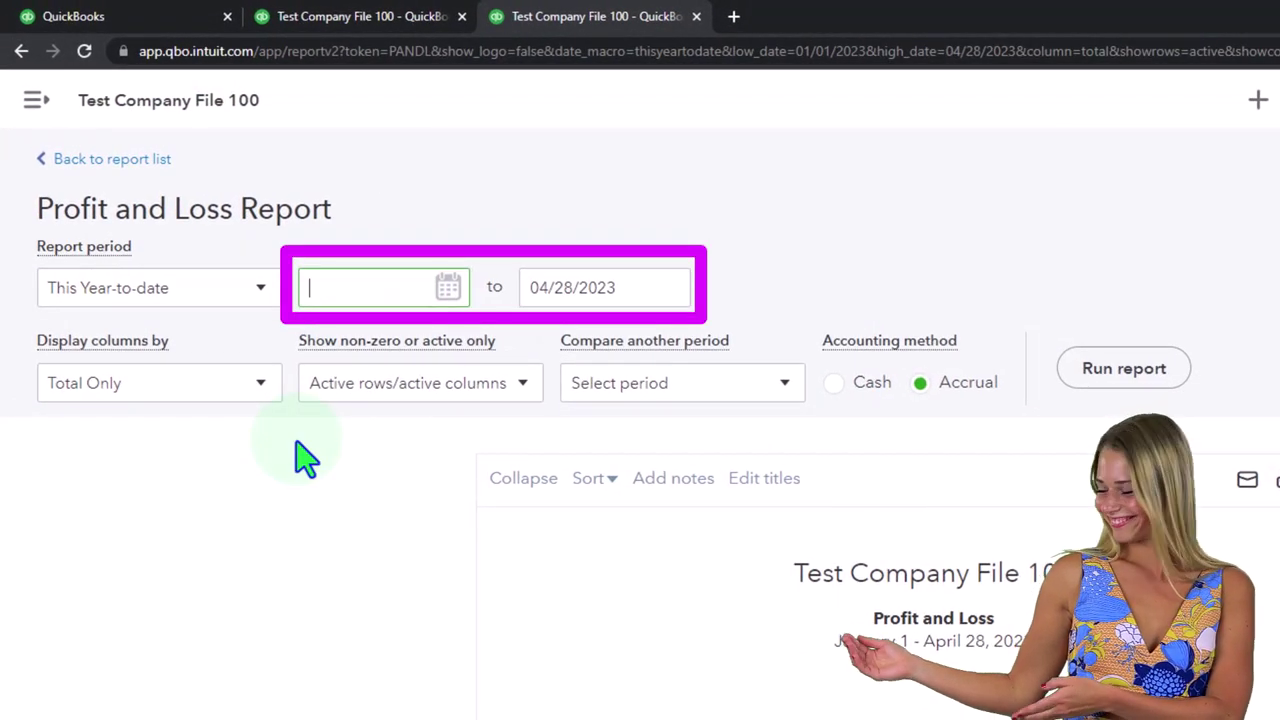
{"action": "type", "text": "01/01/2025"}
{"action": "key", "text": "Tab"}
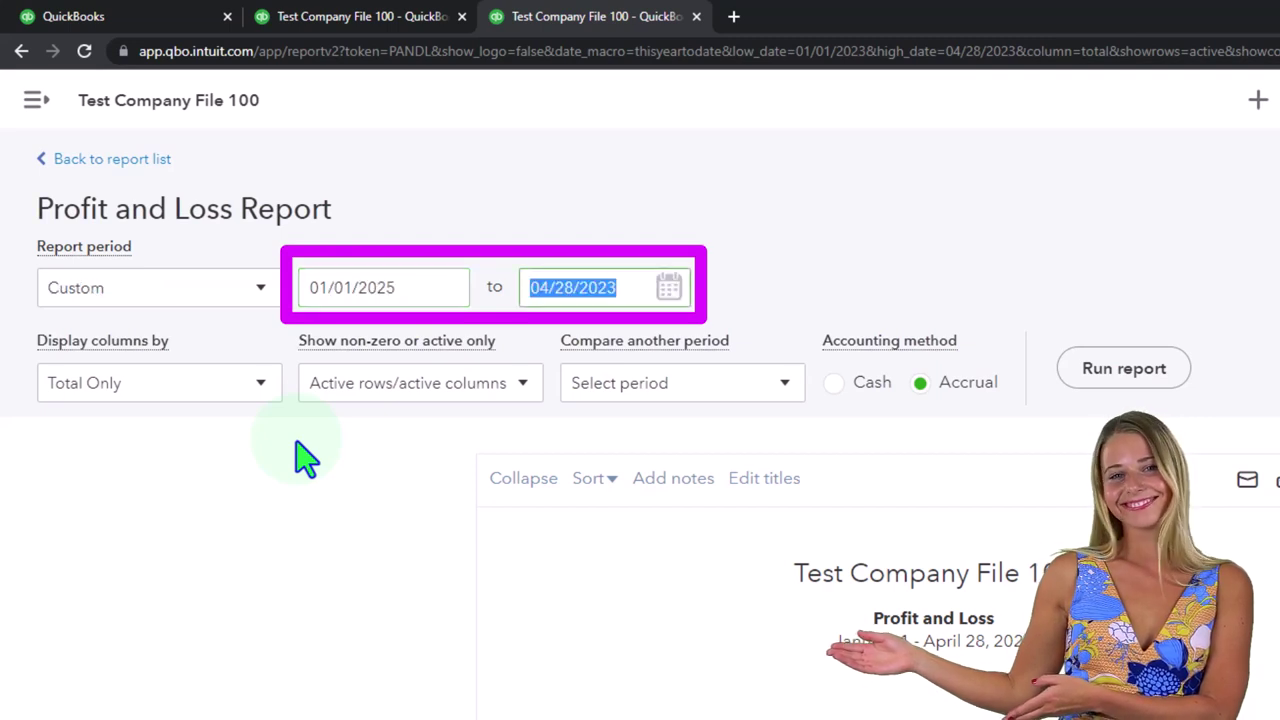
{"action": "type", "text": "063025"}
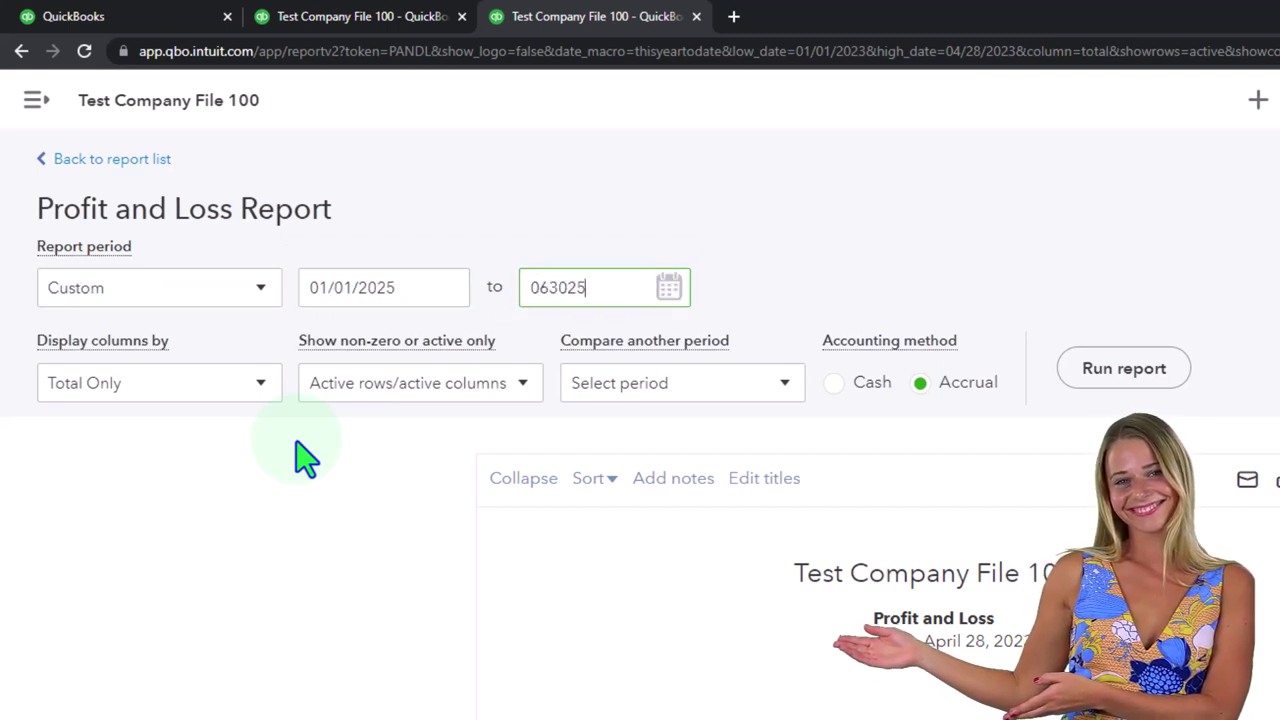
{"action": "left_click", "coordinate": [270, 385]}
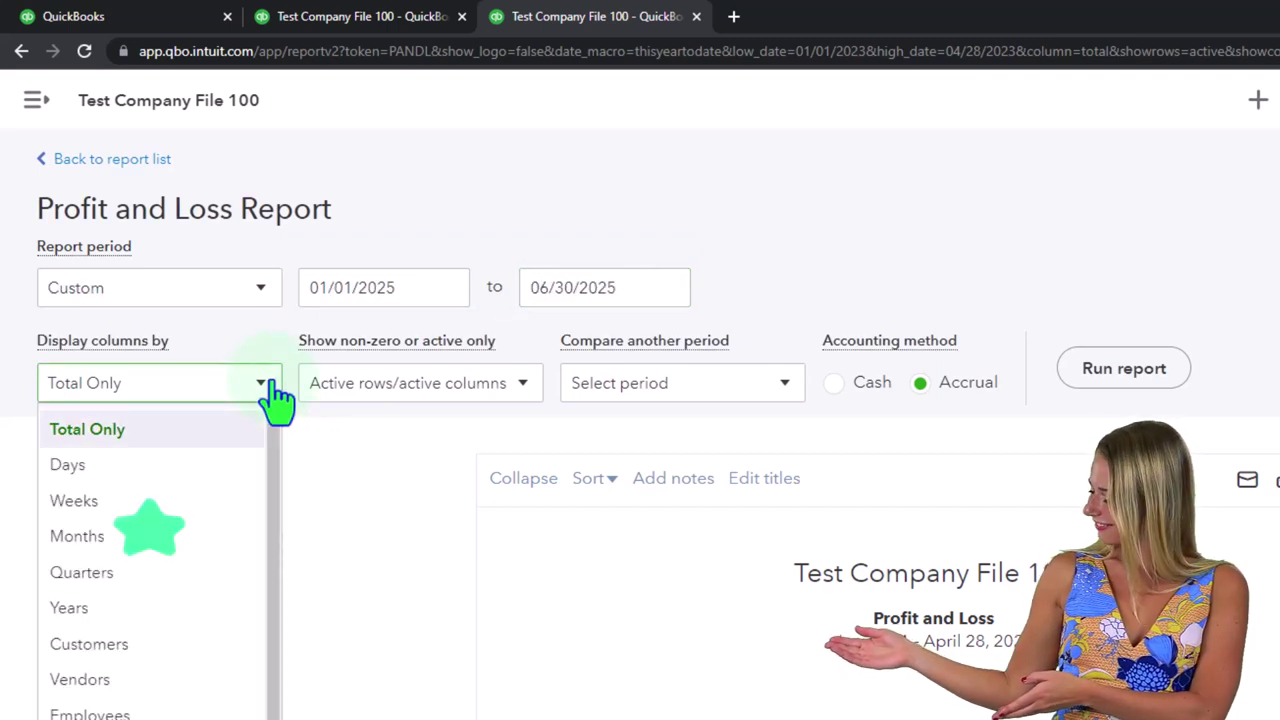
{"action": "left_click", "coordinate": [157, 540]}
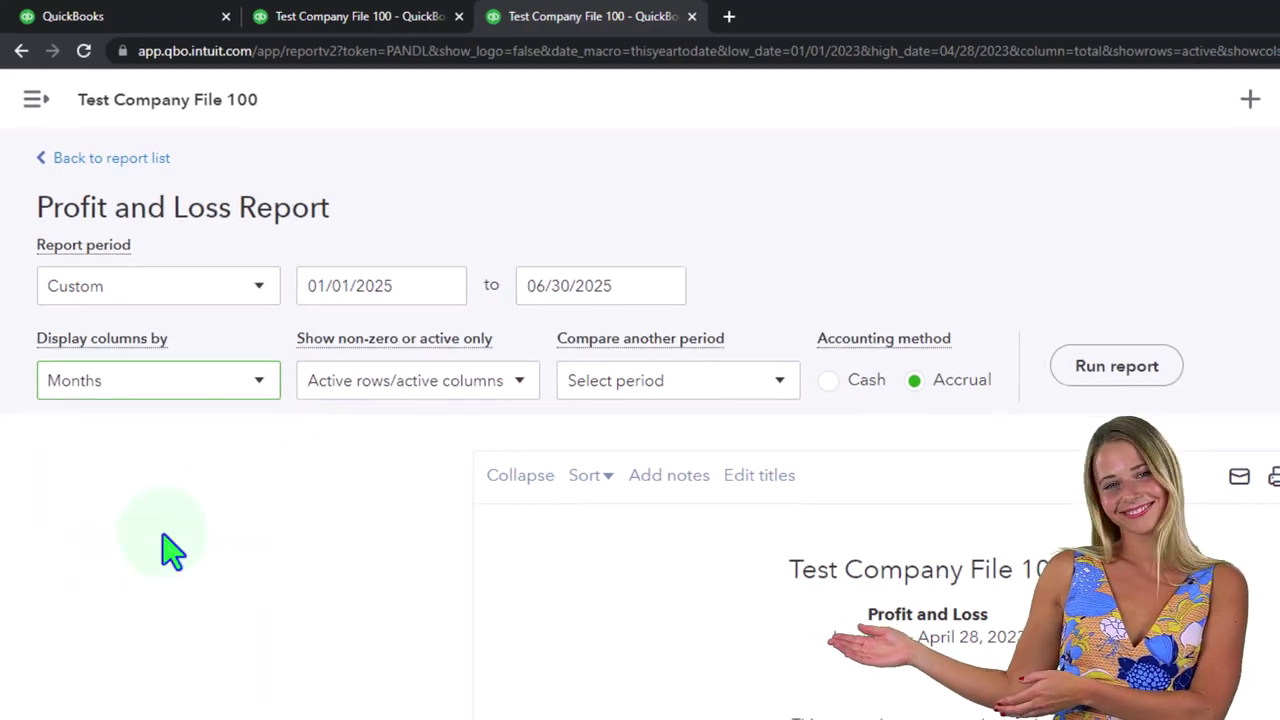
{"action": "left_click", "coordinate": [1124, 368]}
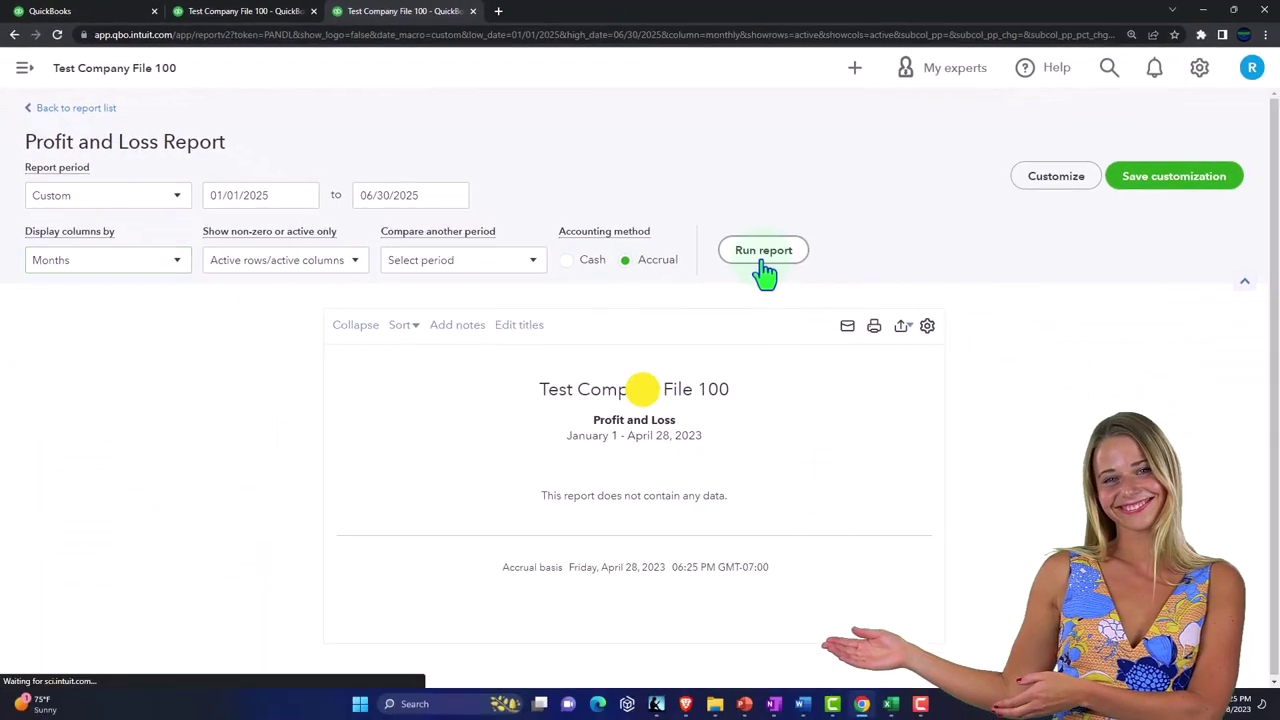
{"action": "scroll", "coordinate": [764, 270], "scroll_direction": "down", "scroll_amount": 2}
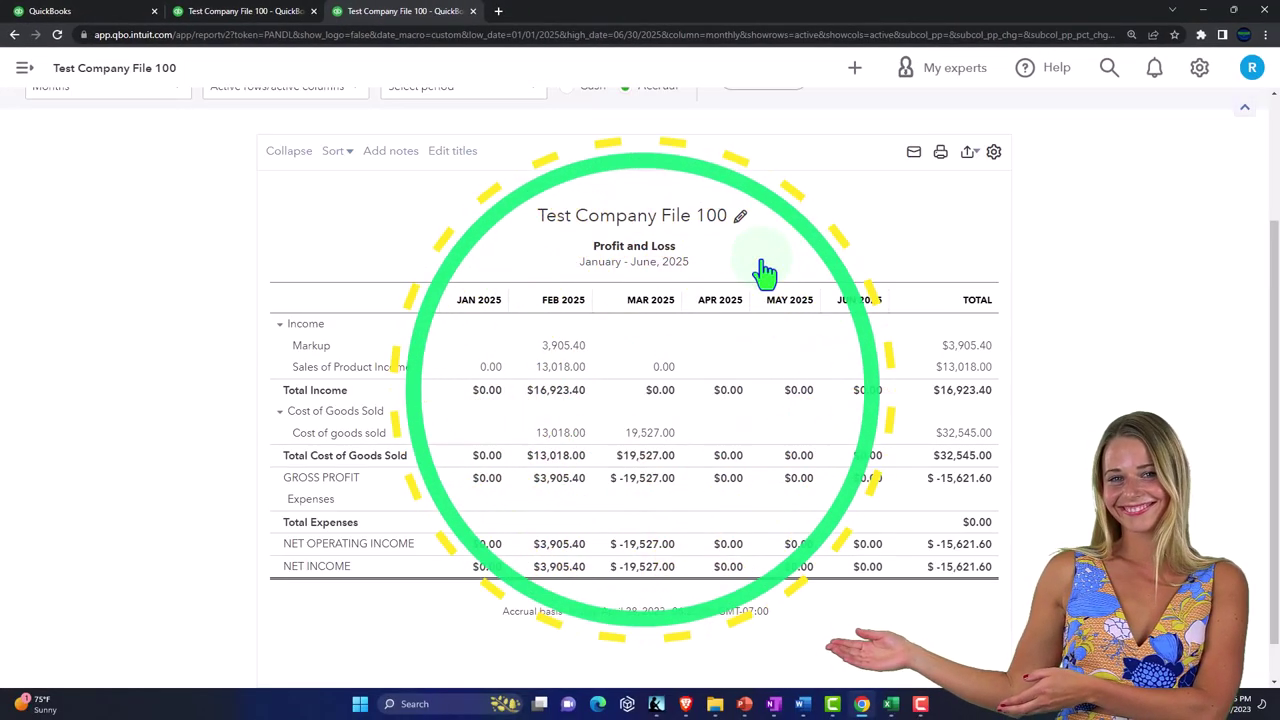
- Run the Balance Sheet report for 01/01/2025 to 06/30/2025 with the navigation collapsed and columns displayed by Classes
{"action": "left_click", "coordinate": [262, 13]}
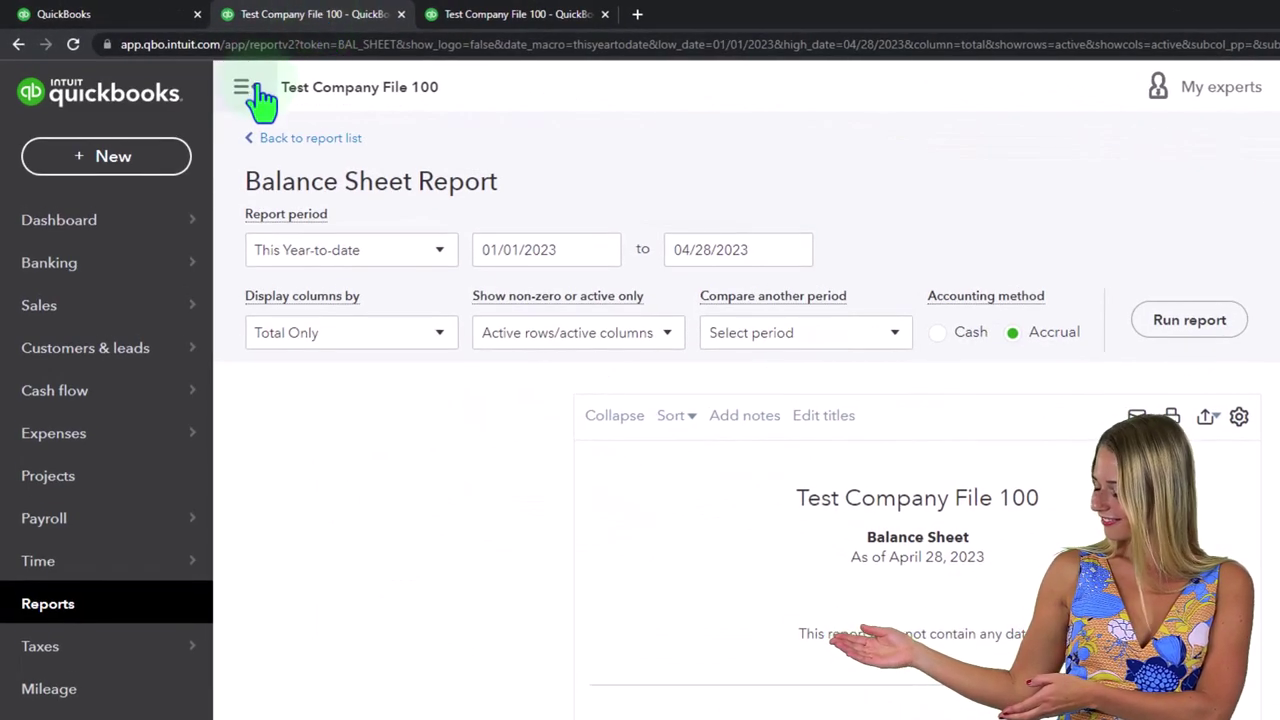
{"action": "left_click", "coordinate": [257, 90]}
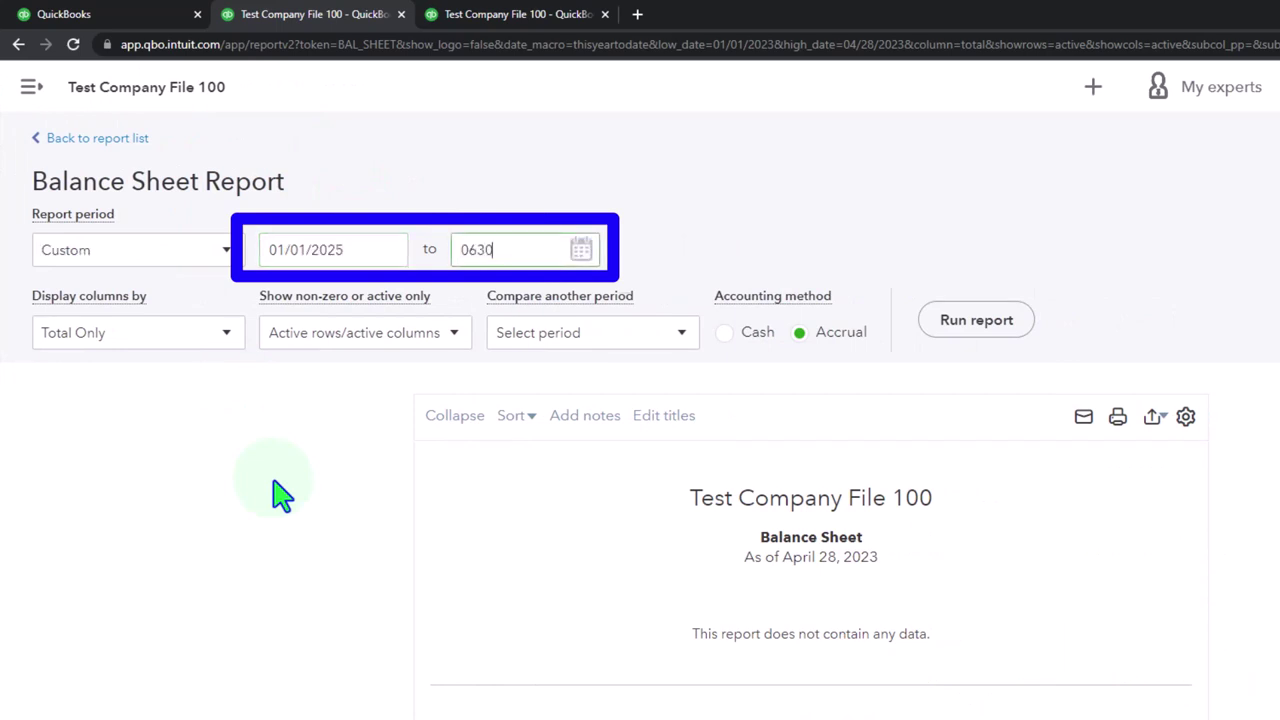
{"action": "left_click", "coordinate": [282, 494]}
{"action": "left_click", "coordinate": [228, 333]}
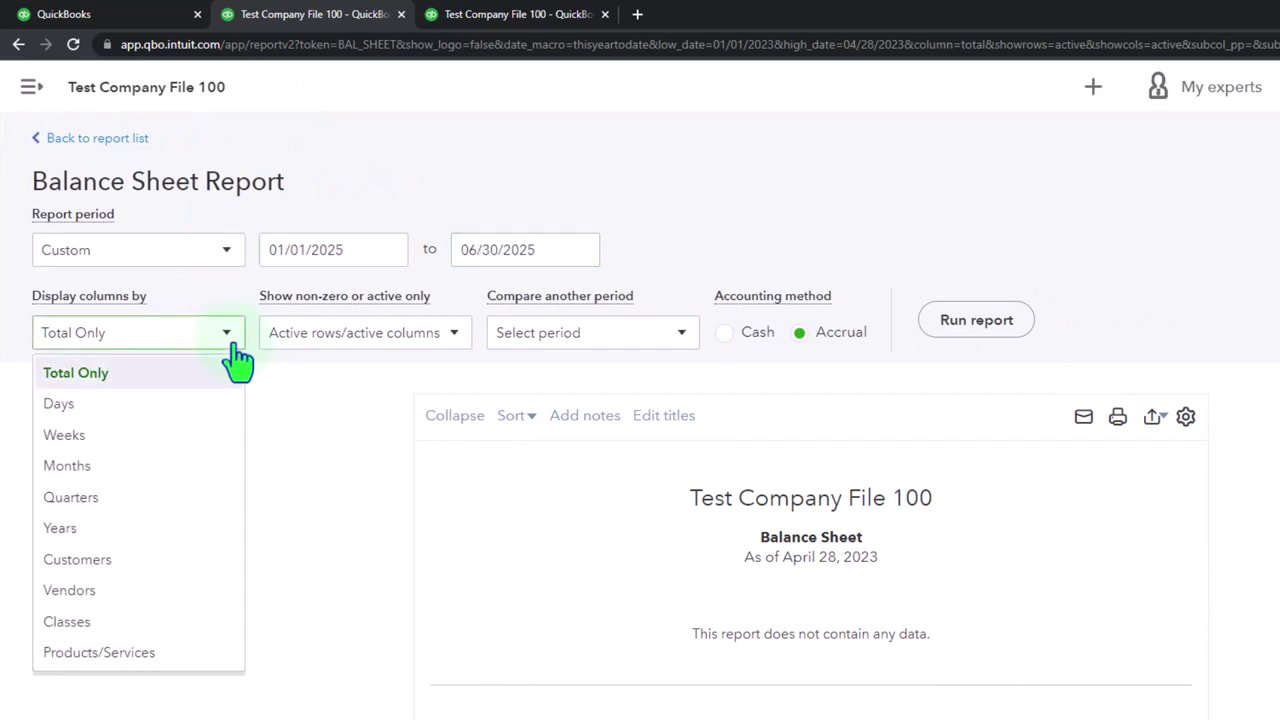
{"action": "left_click", "coordinate": [102, 621]}
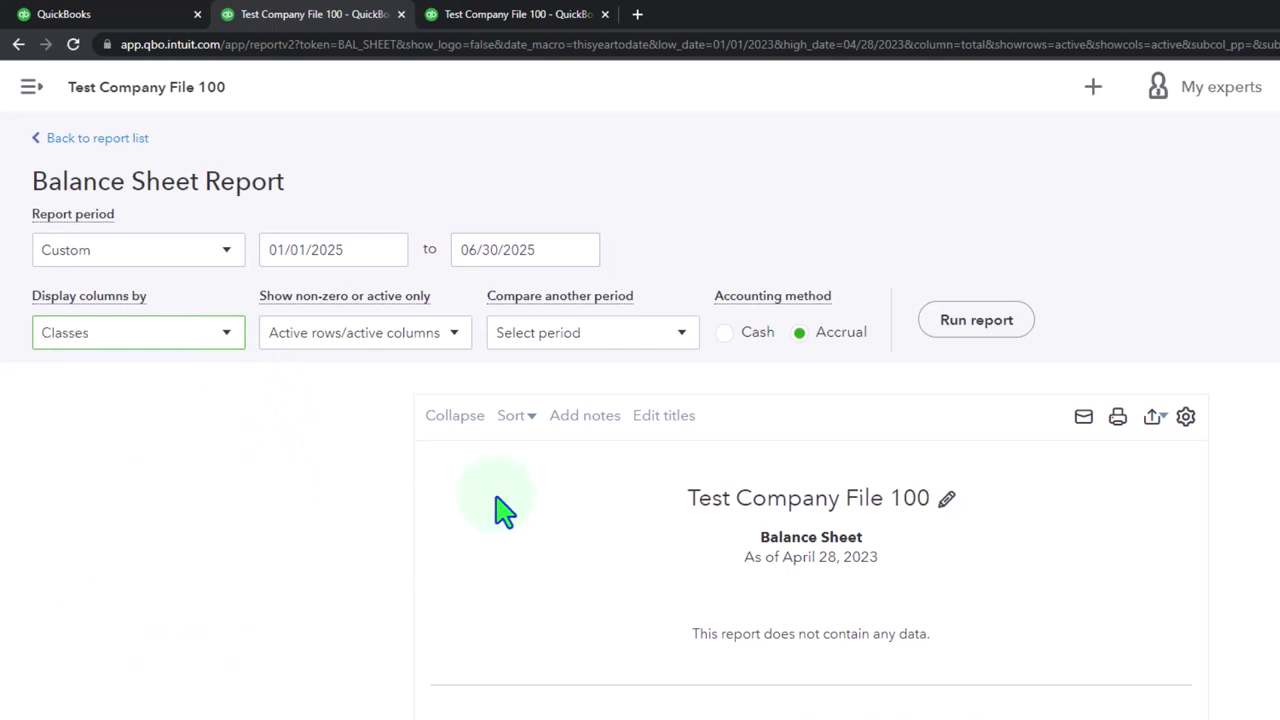
{"action": "left_click", "coordinate": [976, 335]}
{"action": "scroll", "coordinate": [766, 275], "scroll_direction": "down", "scroll_amount": 3}
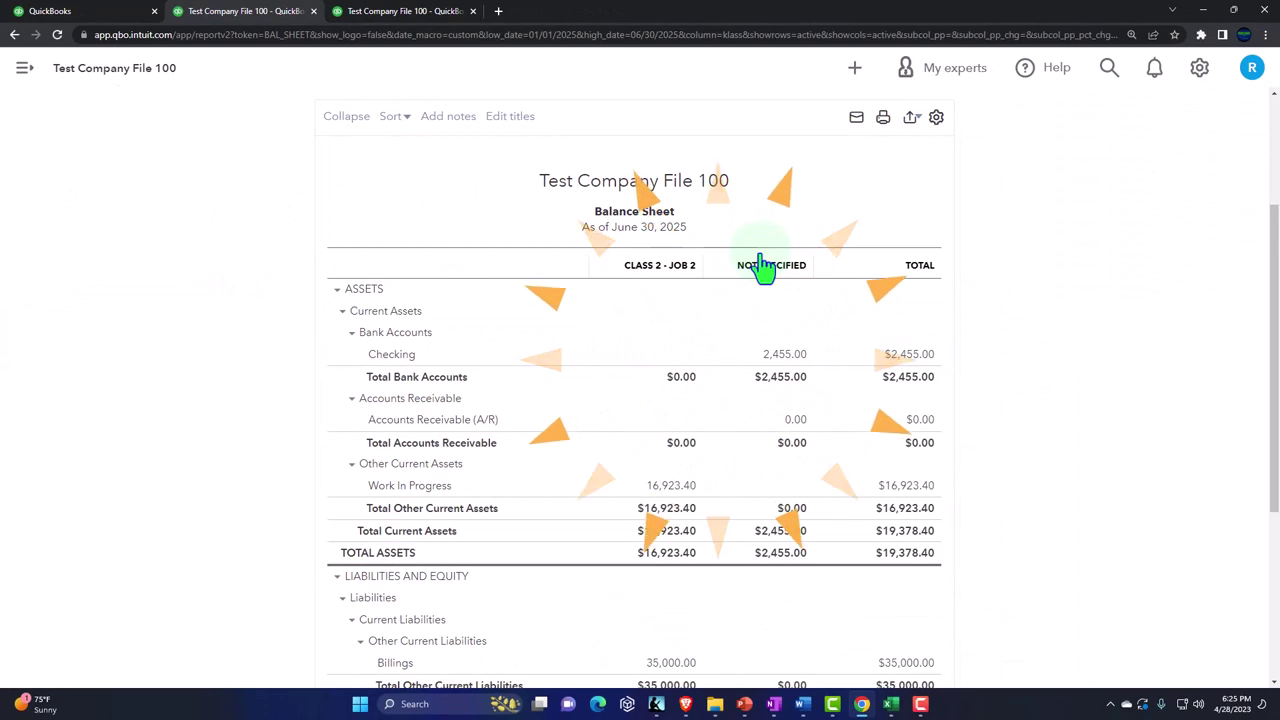
- Return to the first browser tab and open the details of Project 2 from the Projects list
{"action": "left_click", "coordinate": [121, 13]}
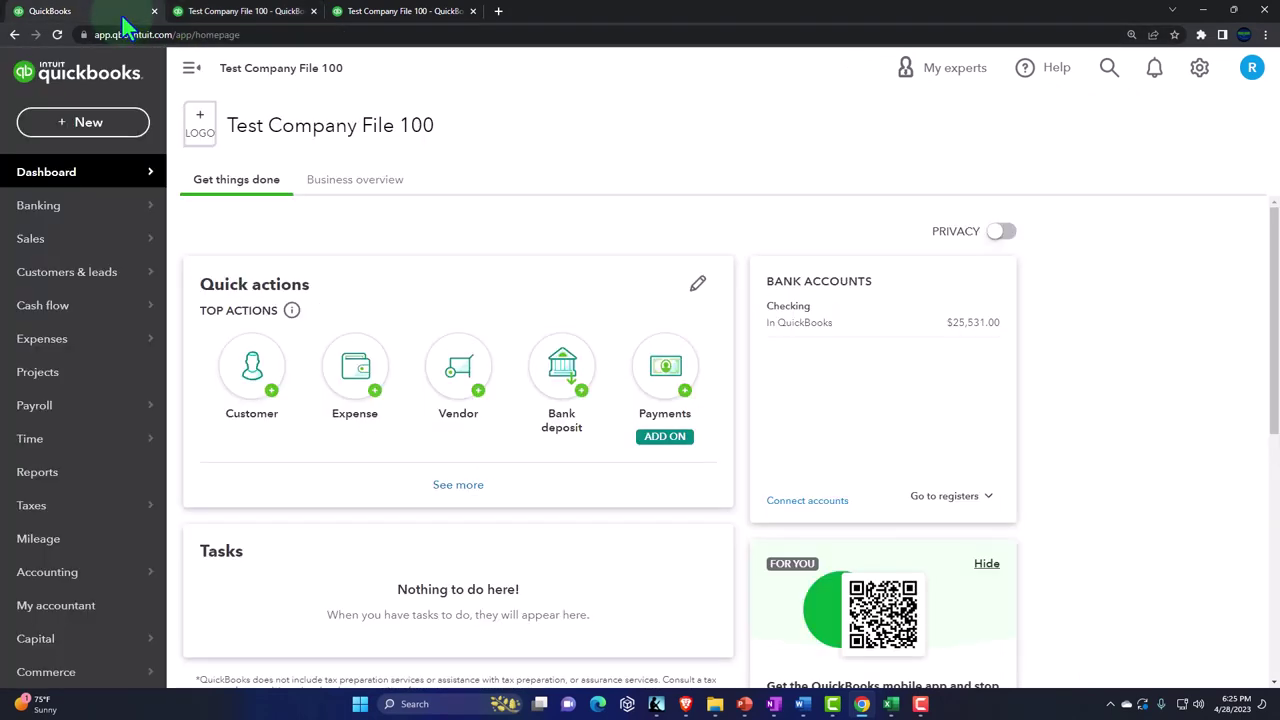
{"action": "left_click", "coordinate": [47, 376]}
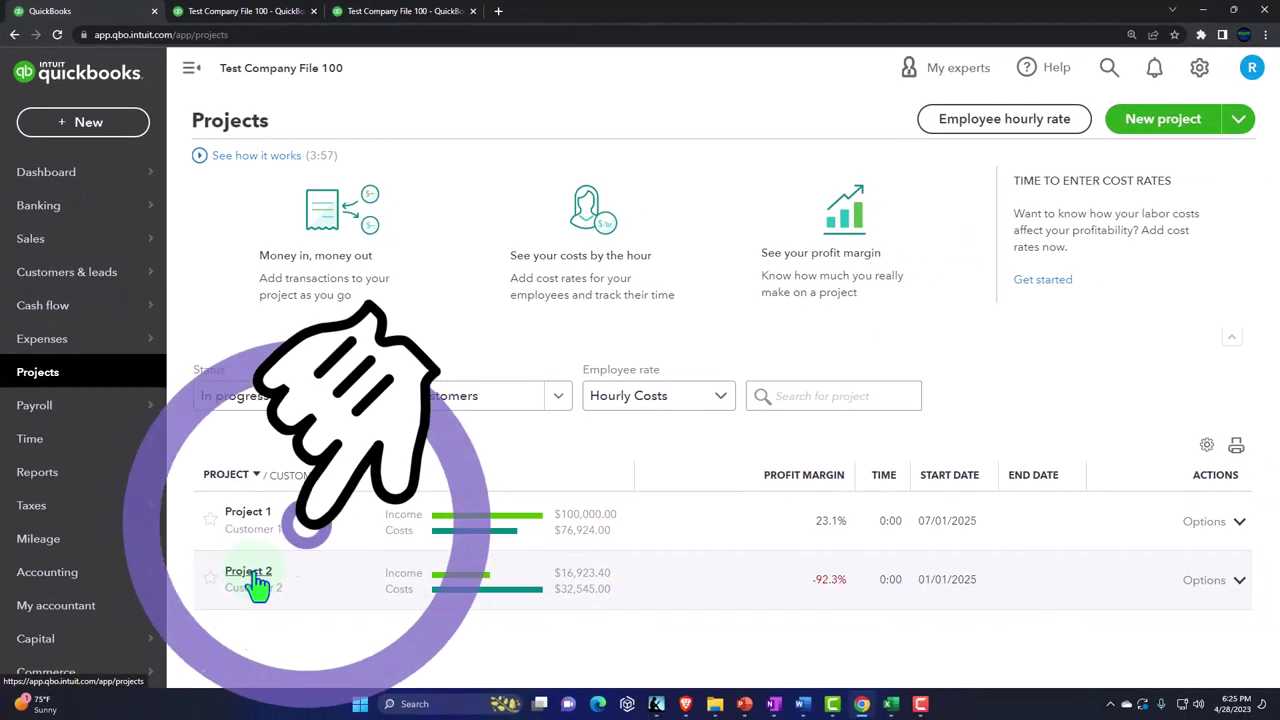
{"action": "left_click", "coordinate": [252, 578]}
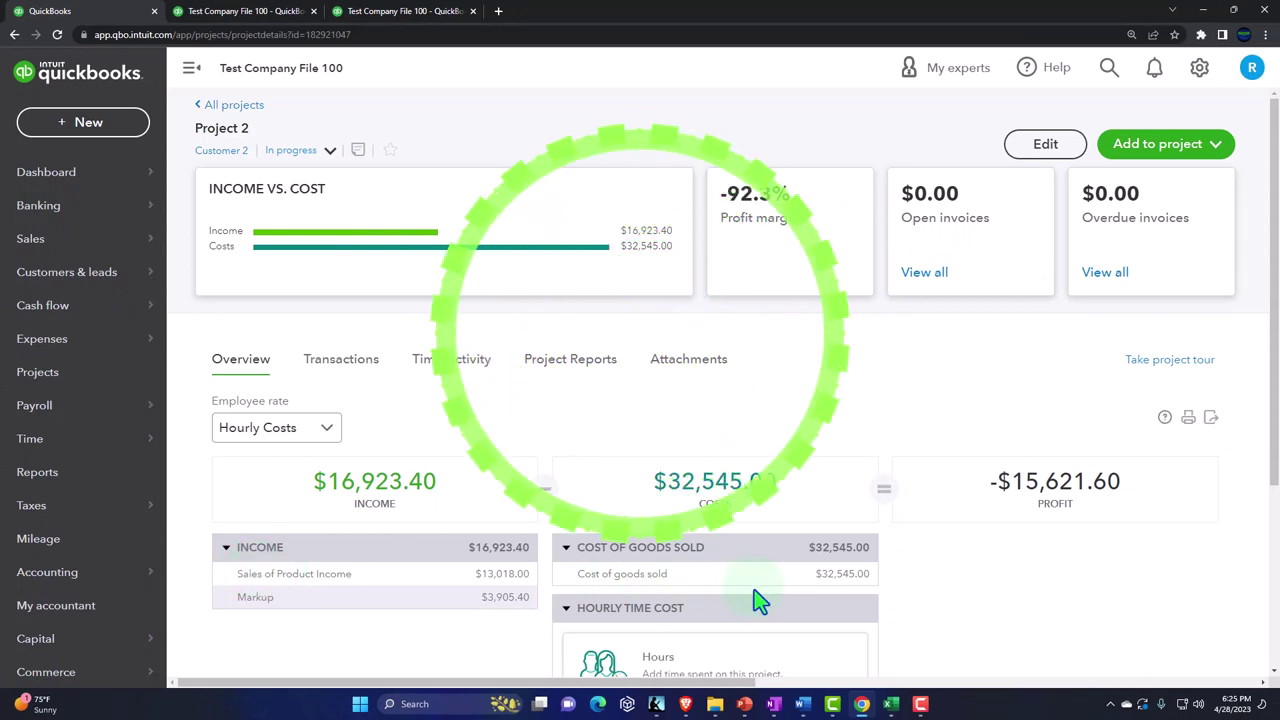
- Switch to the Excel project worksheet and review the Job 2 estimate in A1:B8 and the Month 1 billing in D2:E2
{"action": "mouse_move", "coordinate": [893, 708]}
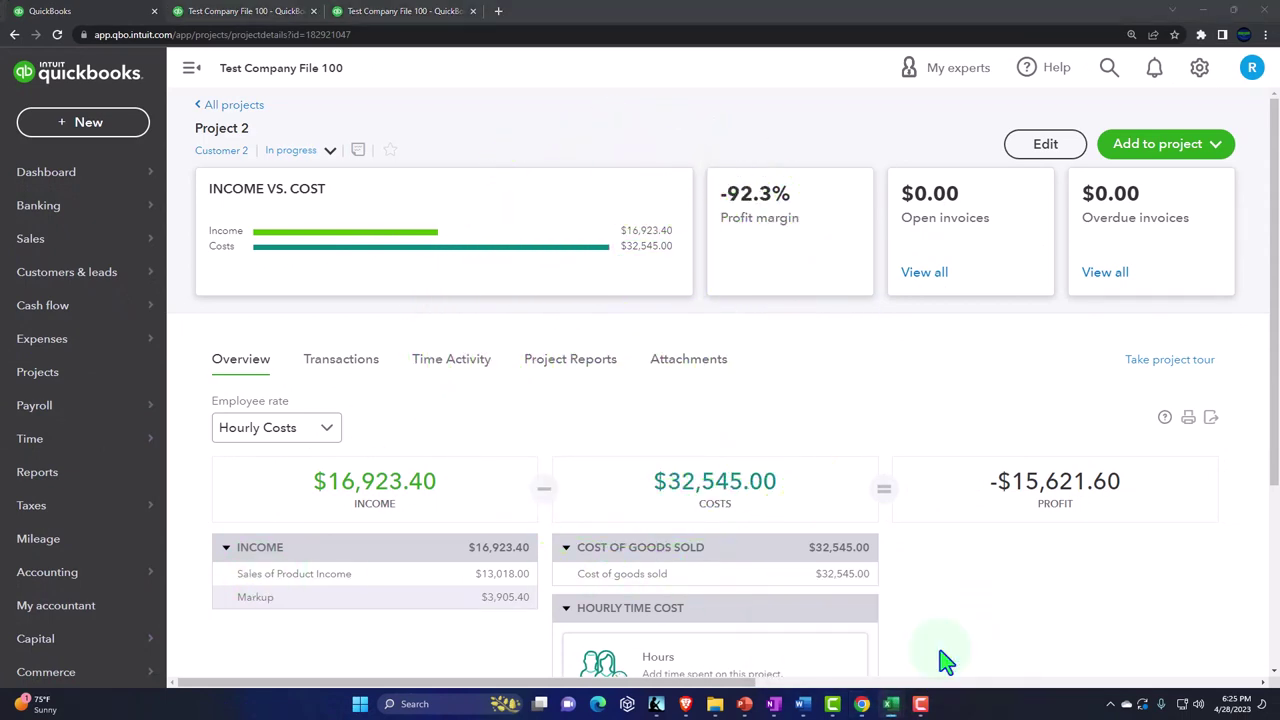
{"action": "left_click", "coordinate": [845, 648]}
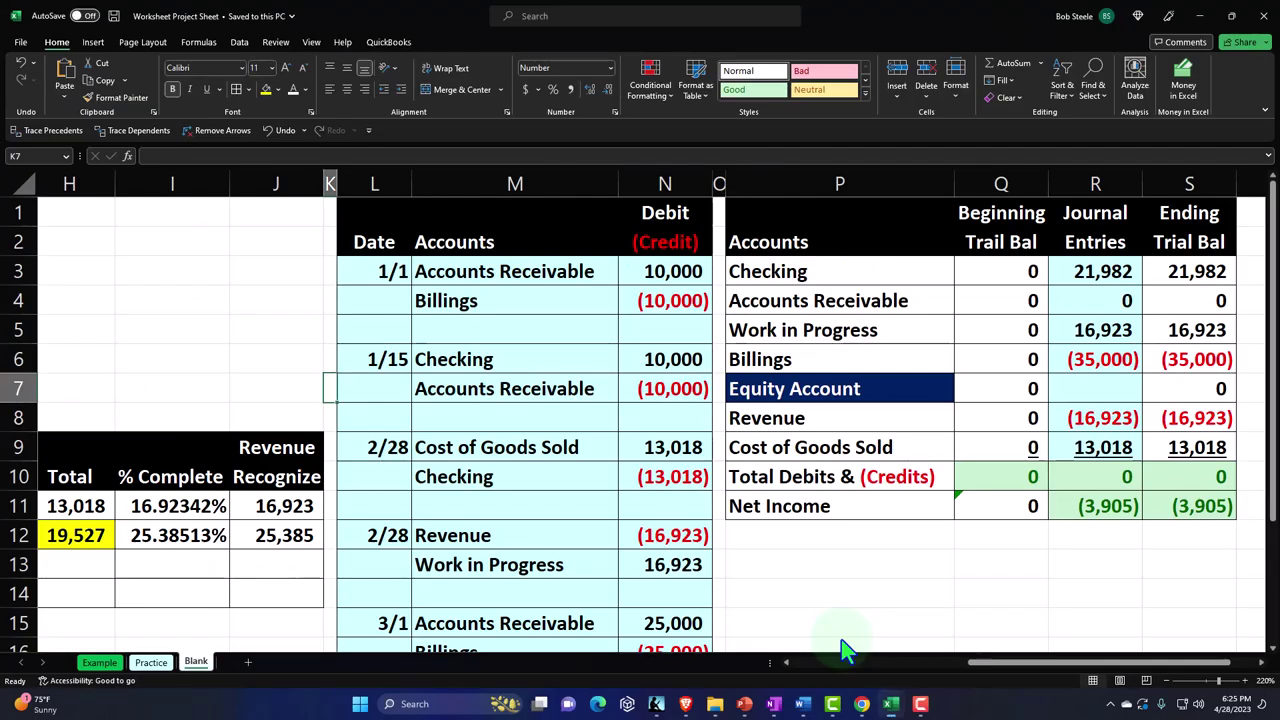
{"action": "left_click", "coordinate": [498, 407]}
{"action": "key", "text": "Left"}
{"action": "key", "text": "Home"}
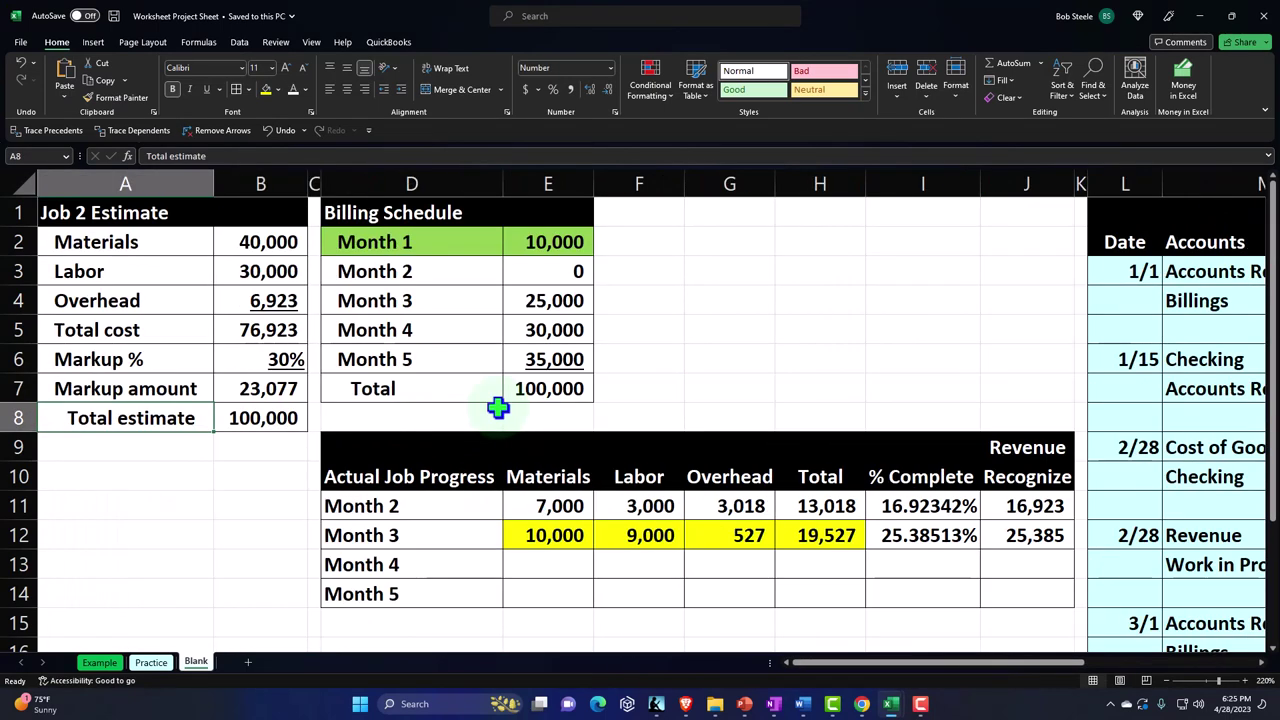
{"action": "left_click_drag", "start_coordinate": [133, 214], "coordinate": [233, 418]}
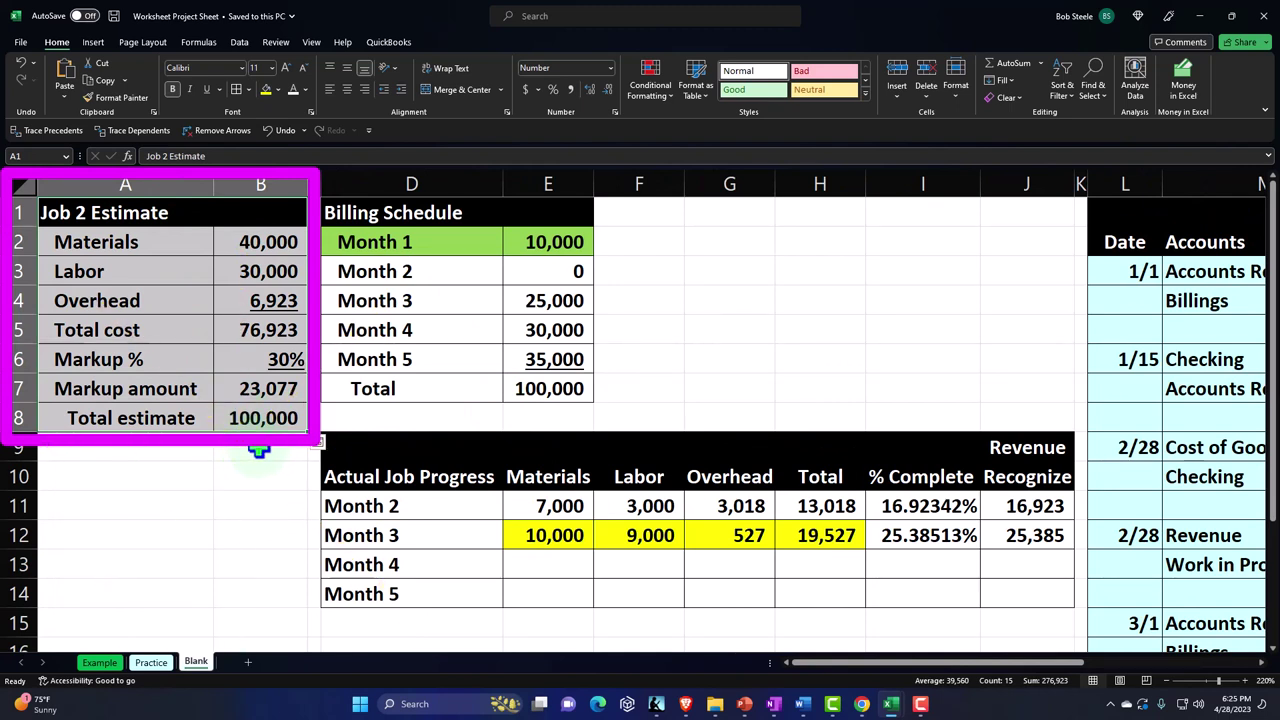
{"action": "left_click_drag", "start_coordinate": [408, 240], "coordinate": [518, 245]}
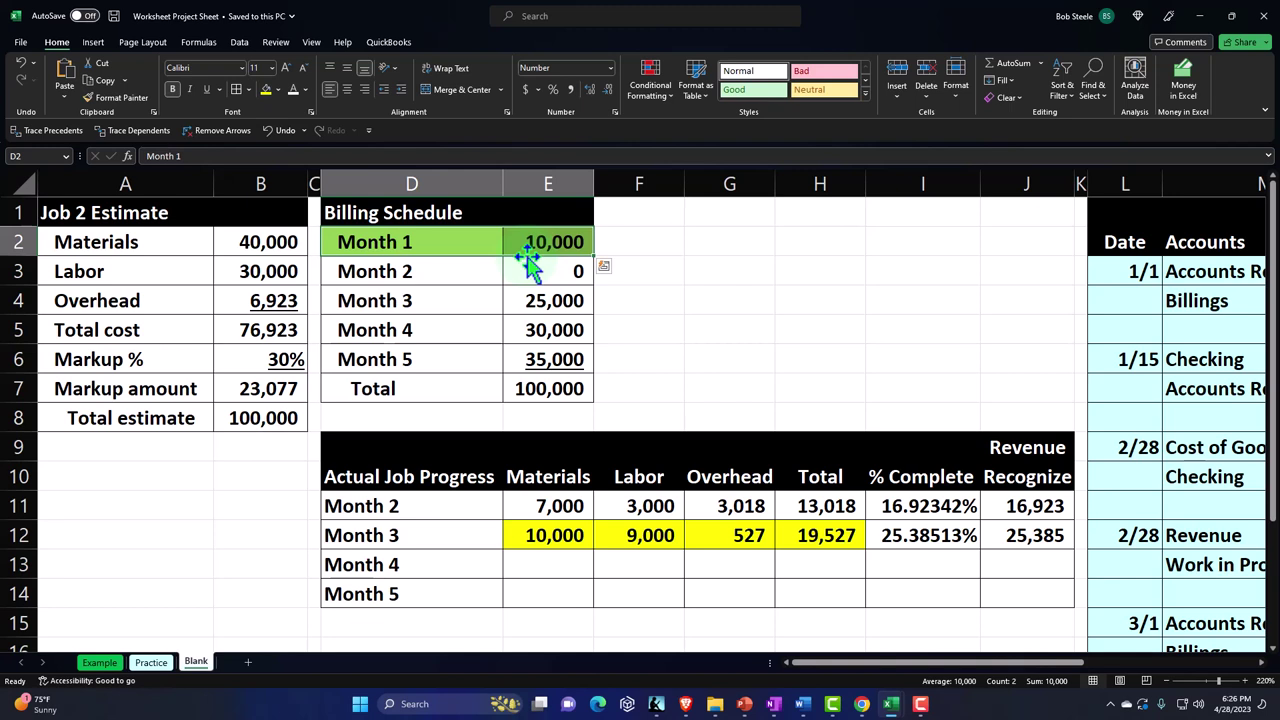
- Review the Month 2 actual job progress in row 11, covering the costs, percentage complete and revenue to recognize
{"action": "left_click_drag", "start_coordinate": [460, 507], "coordinate": [800, 503]}
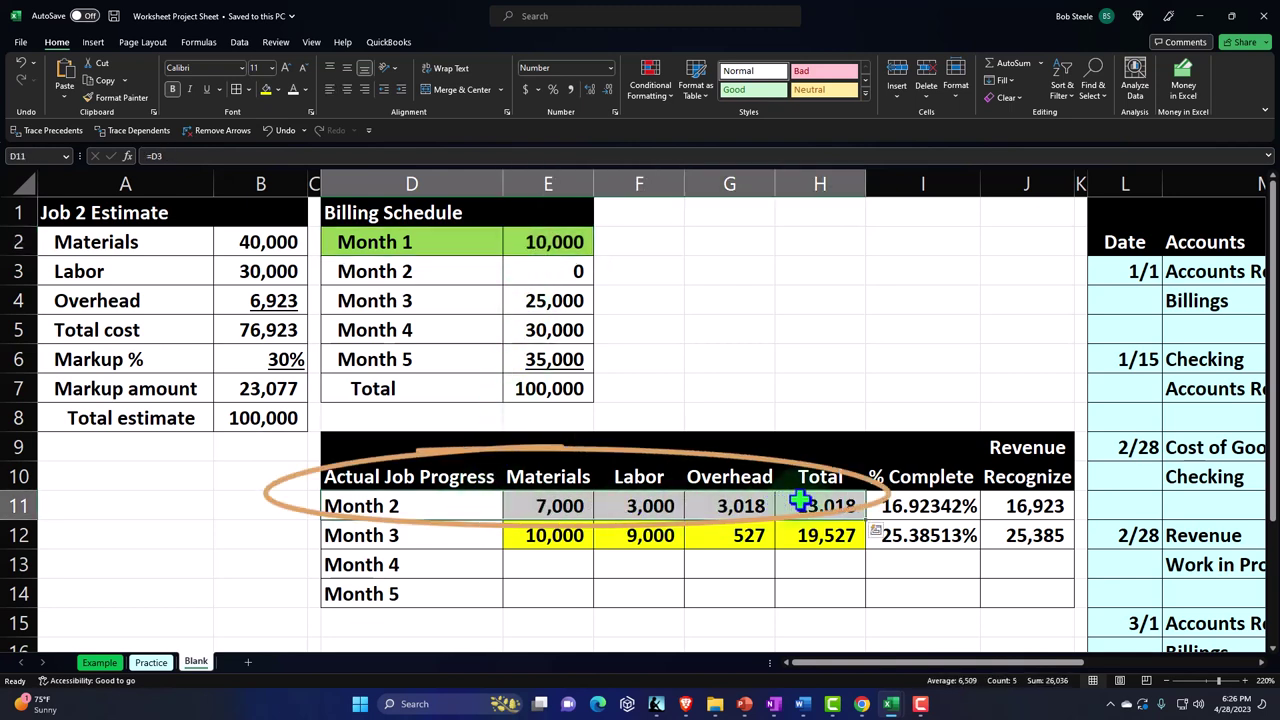
{"action": "left_click", "coordinate": [418, 505]}
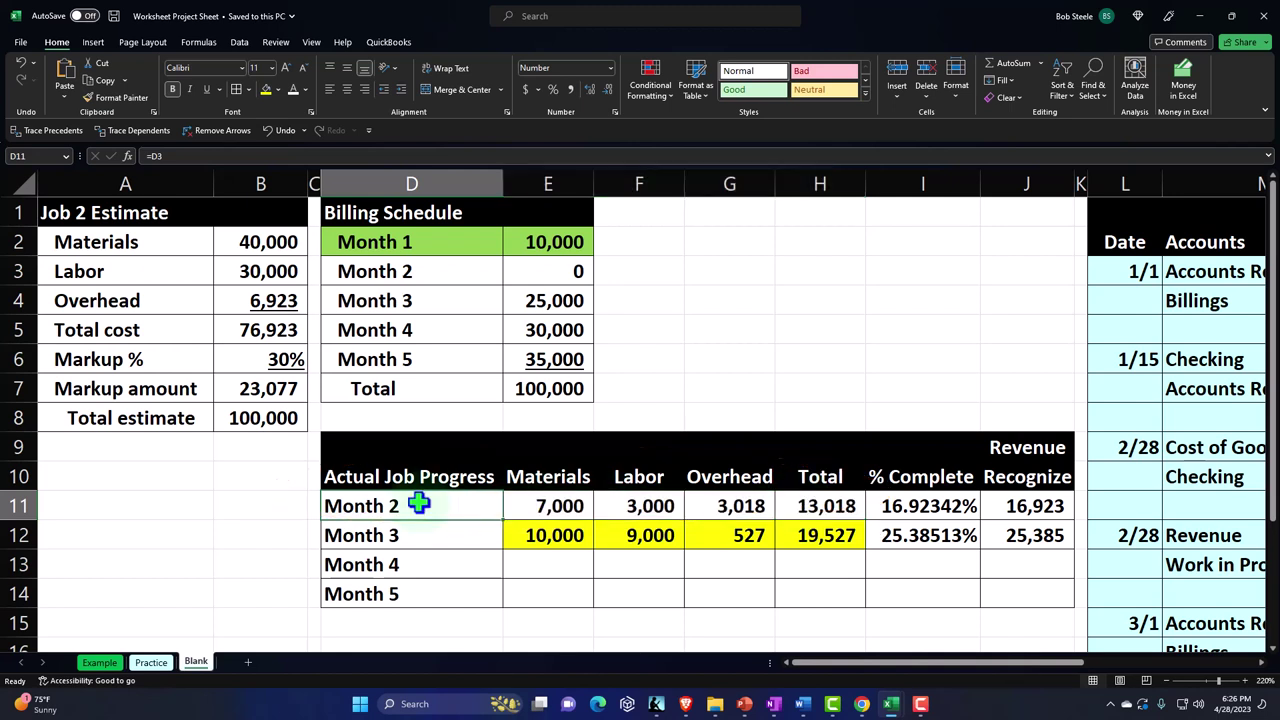
{"action": "key", "text": "Right"}
{"action": "key", "text": "Right"}
{"action": "key", "text": "Right"}
{"action": "key", "text": "Right"}
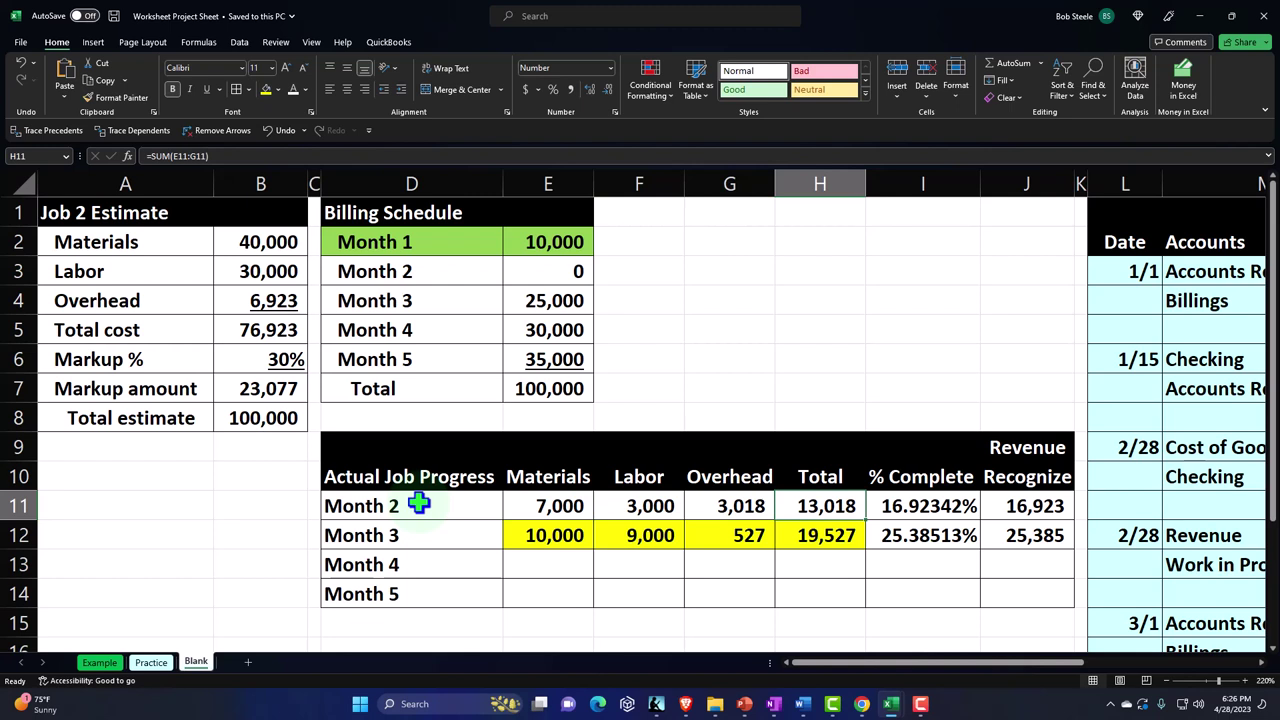
{"action": "key", "text": "Right"}
{"action": "key", "text": "Right"}
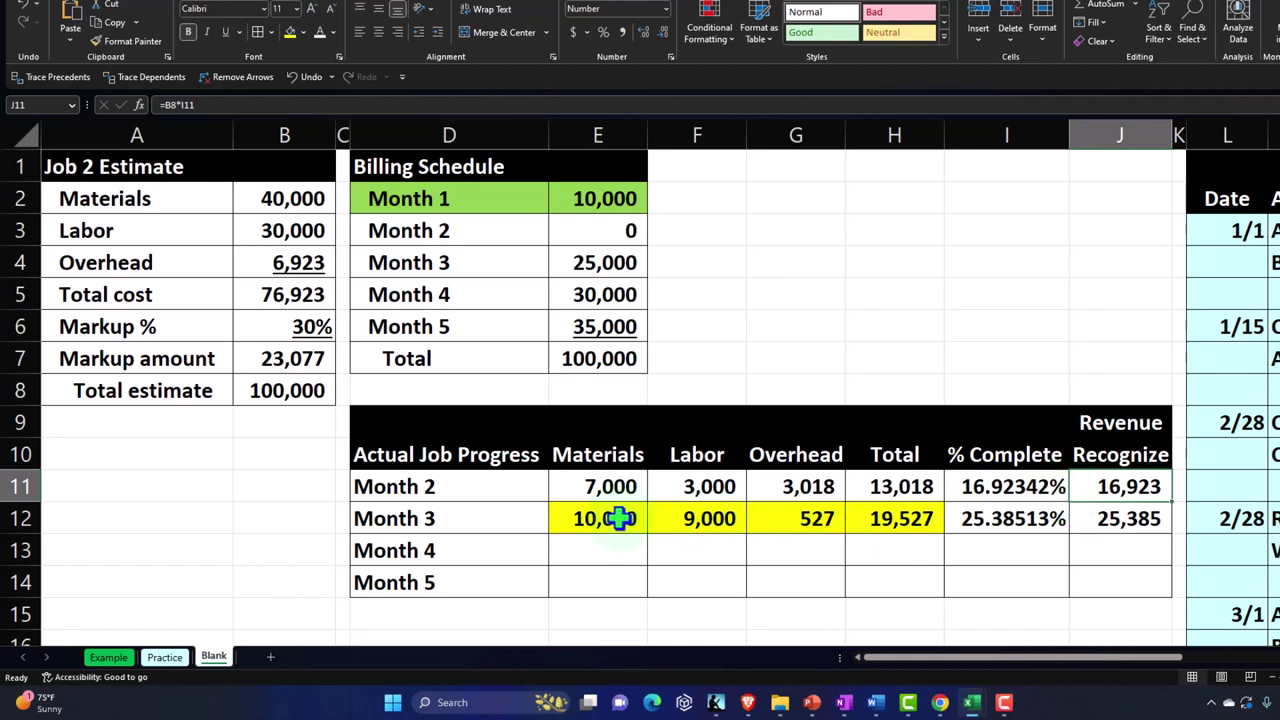
- Review the Month 3 costs and revenue in row 12 against the existing journal entries in columns L to N
{"action": "left_click_drag", "start_coordinate": [620, 517], "coordinate": [875, 518]}
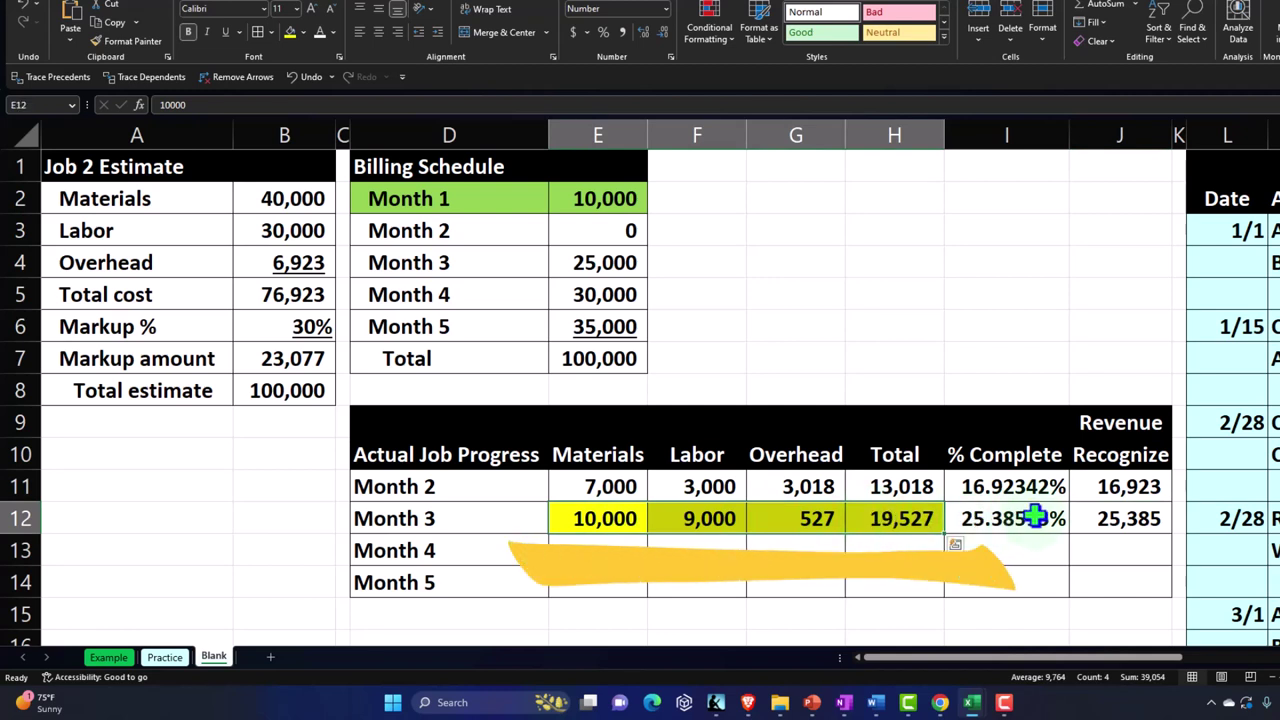
{"action": "left_click", "coordinate": [1090, 517]}
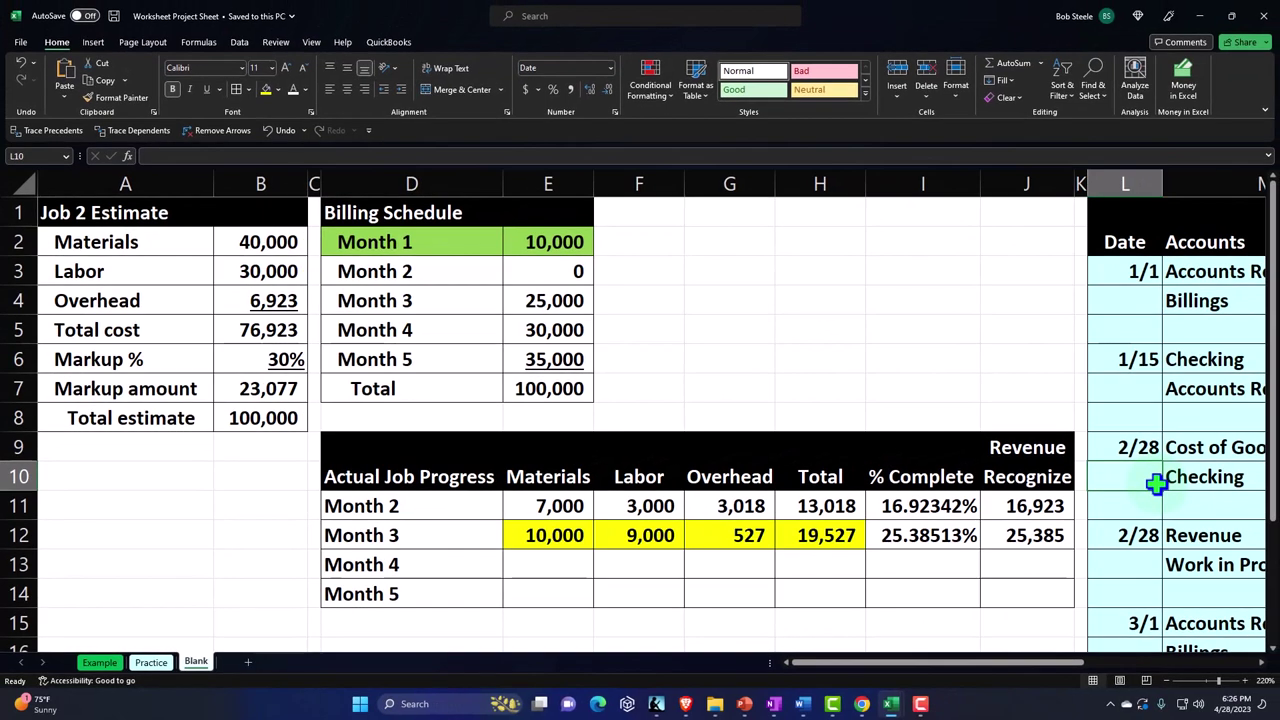
{"action": "scroll", "coordinate": [1207, 456], "scroll_direction": "right", "scroll_amount": 2}
{"action": "left_click", "coordinate": [1207, 456]}
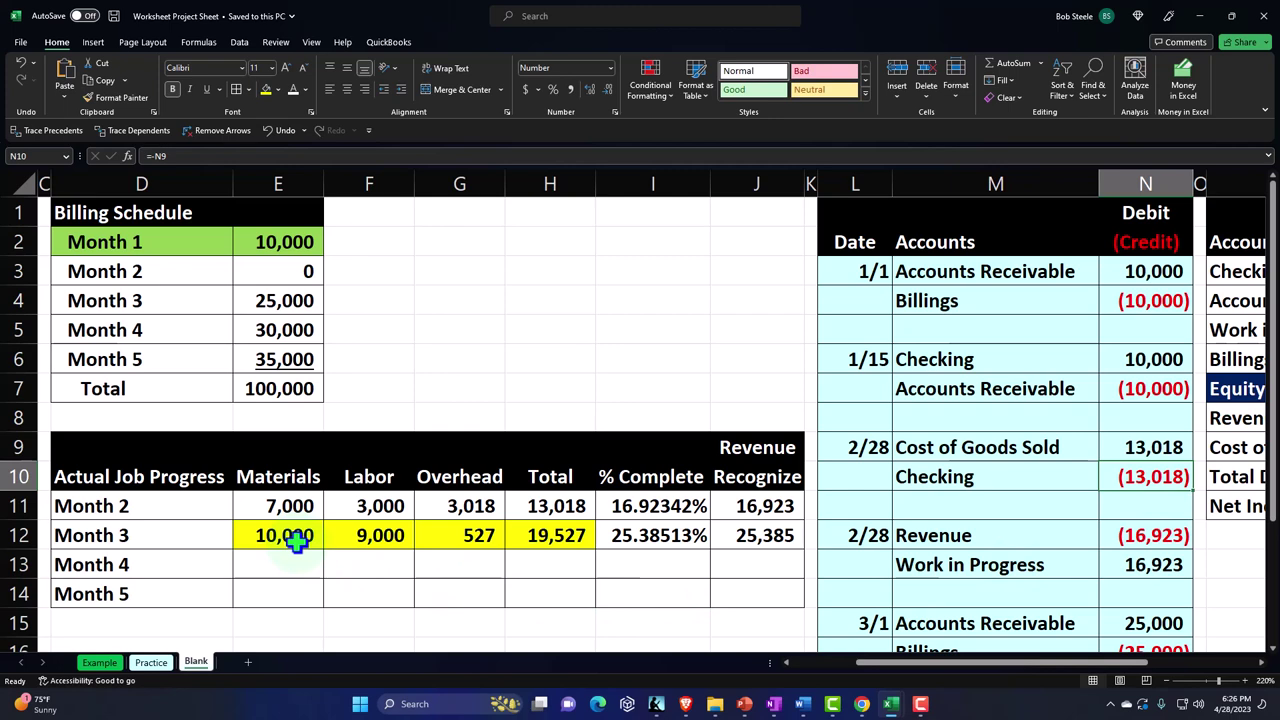
{"action": "left_click", "coordinate": [908, 484]}
{"action": "scroll", "coordinate": [905, 485], "scroll_direction": "down", "scroll_amount": 2}
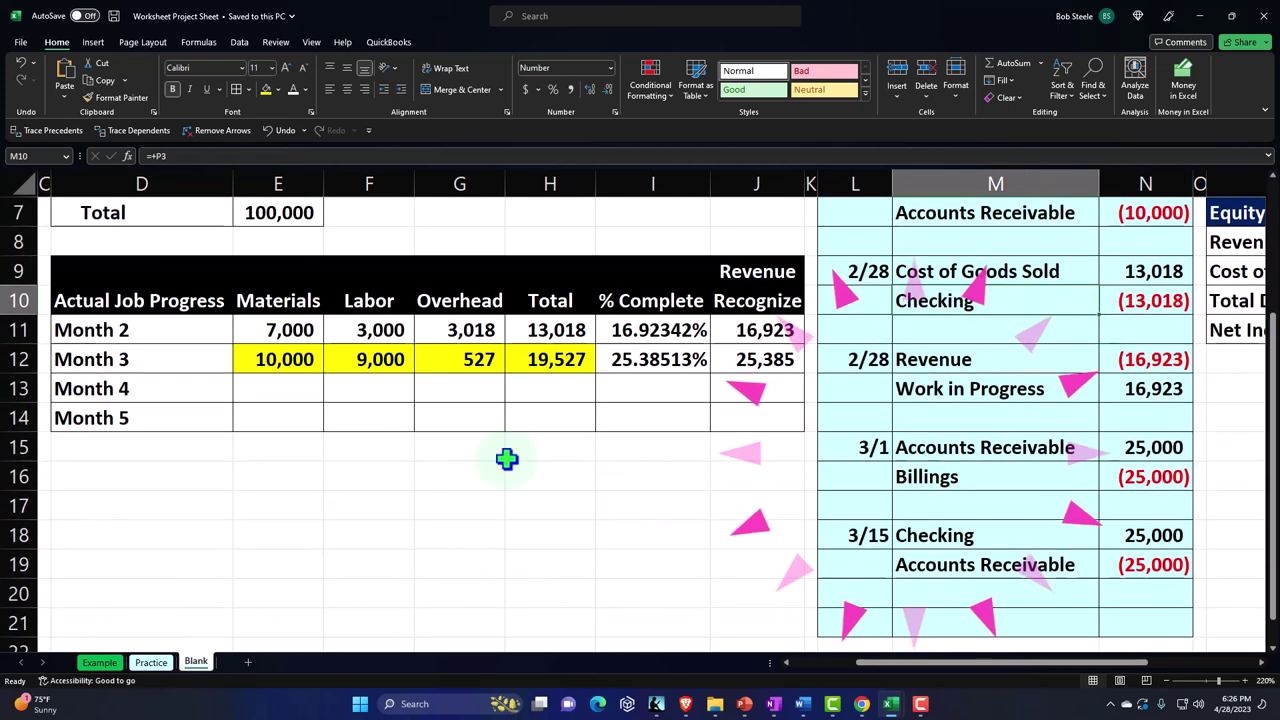
{"action": "left_click_drag", "start_coordinate": [300, 362], "coordinate": [520, 368]}
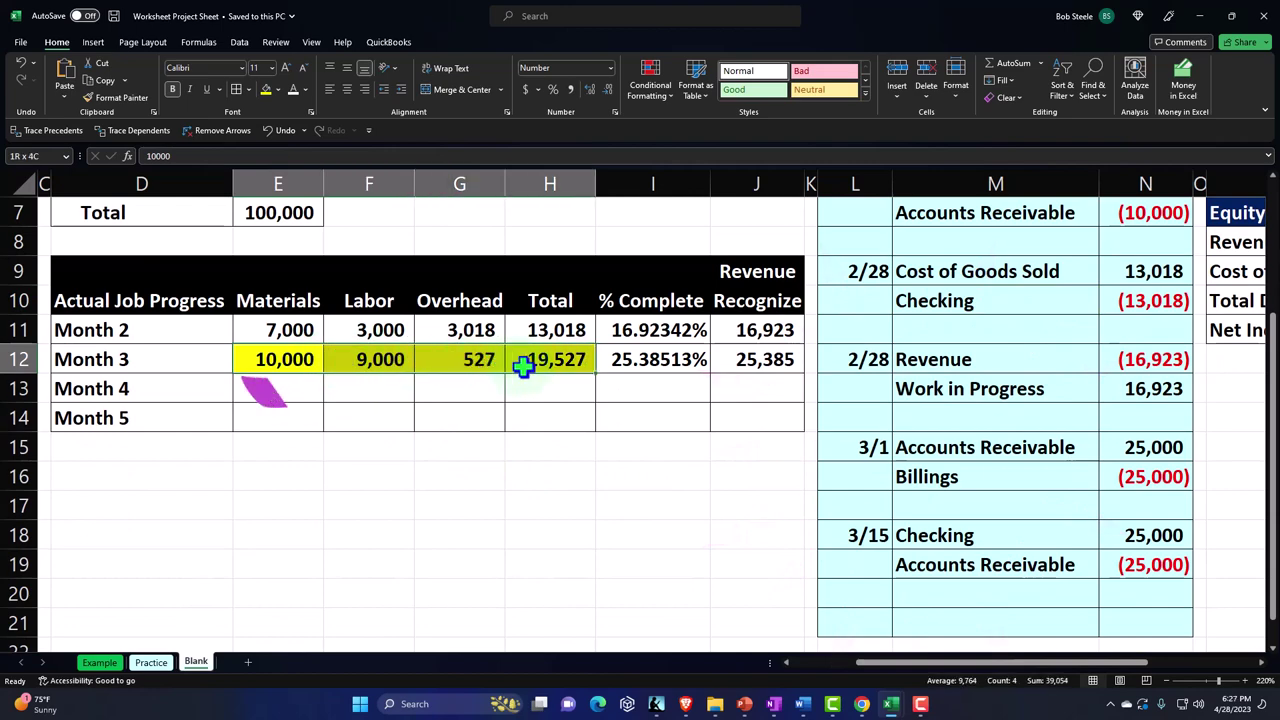
{"action": "scroll", "coordinate": [880, 403], "scroll_direction": "down", "scroll_amount": 1}
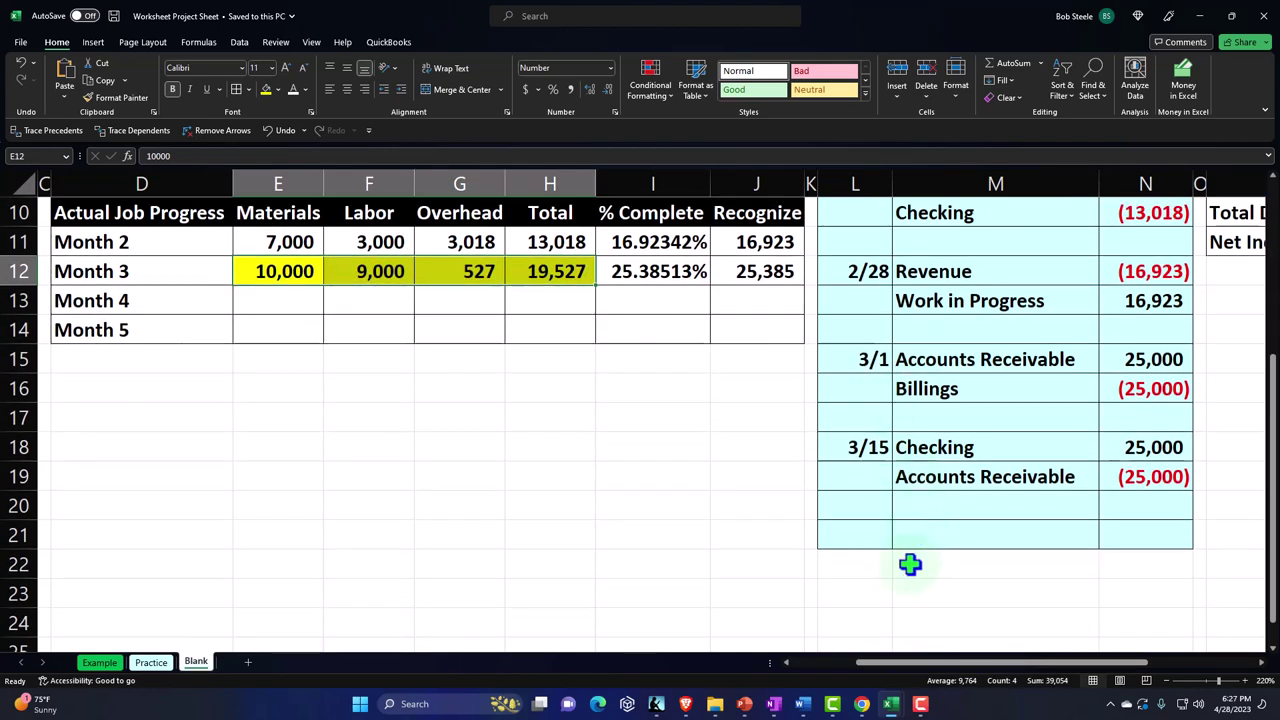
- Start a journal entry in row 21 dated 3/31, linking the account in M21 to Cost of Goods Sold in P9
{"action": "left_click", "coordinate": [873, 539]}
{"action": "type", "text": "3/"}
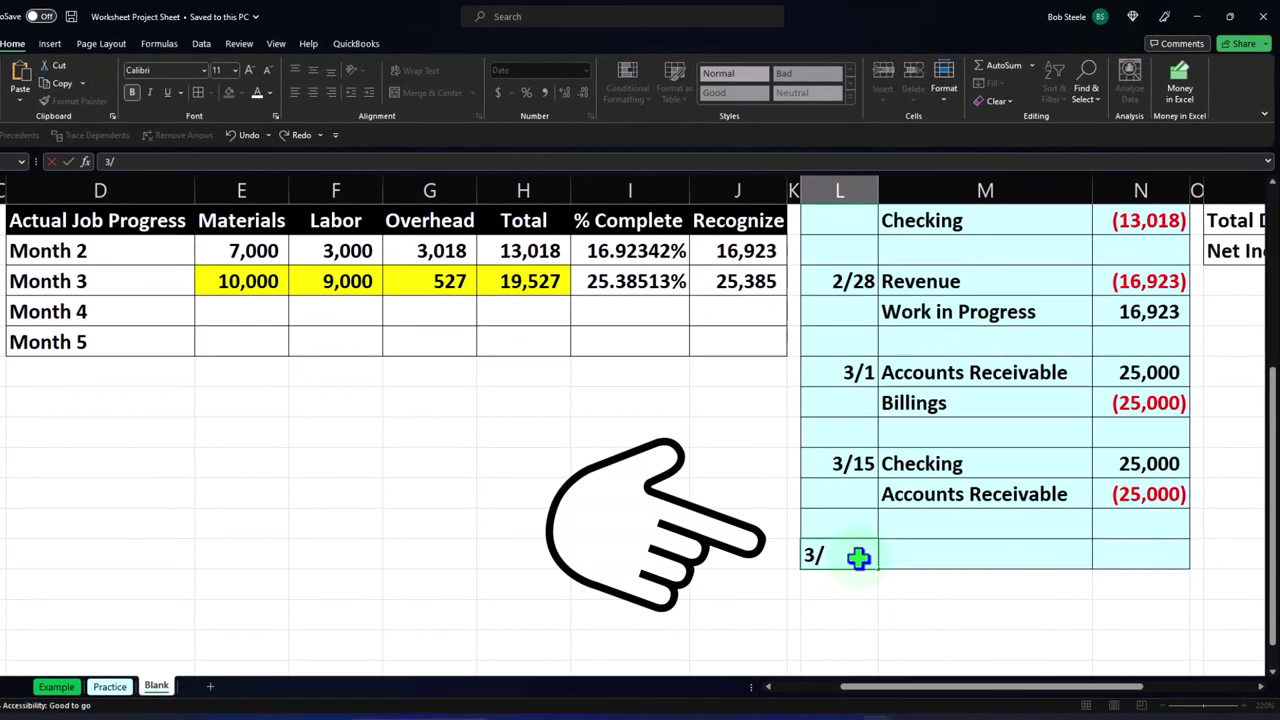
{"action": "type", "text": "31"}
{"action": "key", "text": "Tab"}
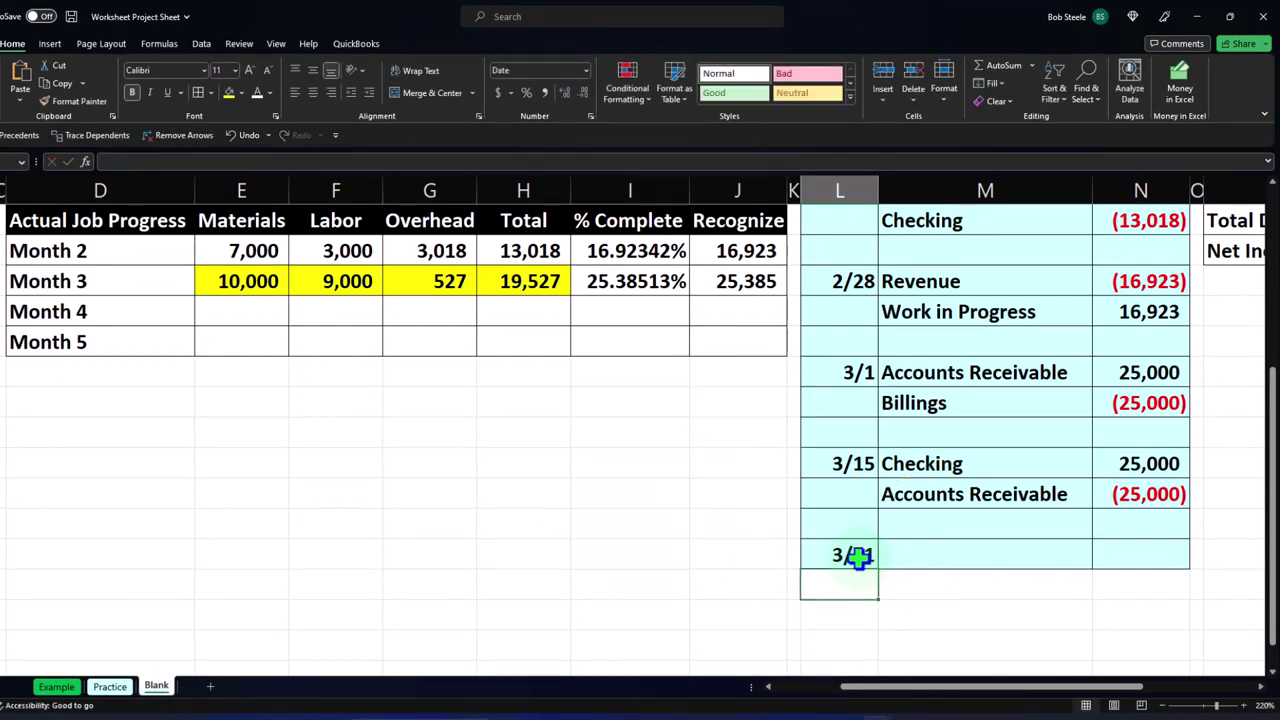
{"action": "type", "text": "+O21"}
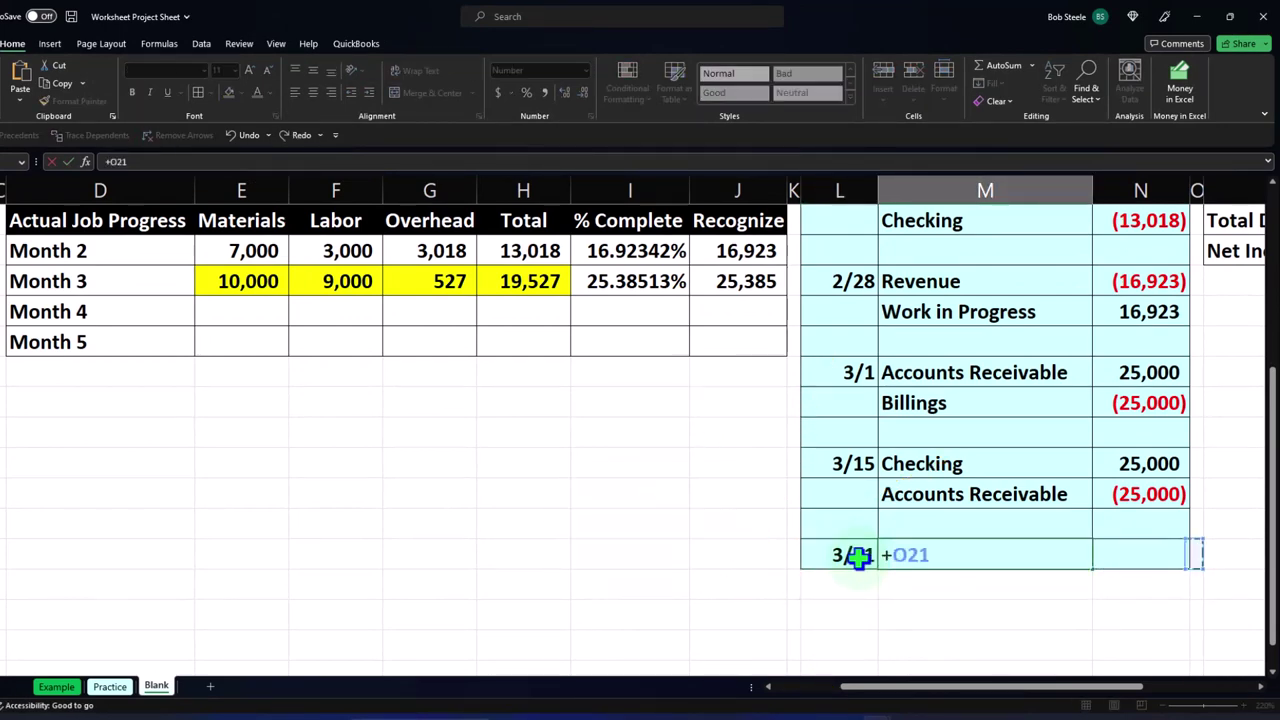
{"action": "key", "text": "Right"}
{"action": "key", "text": "Right"}
{"action": "key", "text": "Up"}
{"action": "key", "text": "Up"}
{"action": "key", "text": "Up"}
{"action": "key", "text": "Up"}
{"action": "key", "text": "Up"}
{"action": "key", "text": "Up"}
{"action": "key", "text": "Up"}
{"action": "key", "text": "Up"}
{"action": "key", "text": "Up"}
{"action": "key", "text": "Up"}
{"action": "key", "text": "Up"}
{"action": "key", "text": "Up"}
{"action": "key", "text": "Up"}
{"action": "key", "text": "Up"}
{"action": "key", "text": "Up"}
{"action": "key", "text": "Up"}
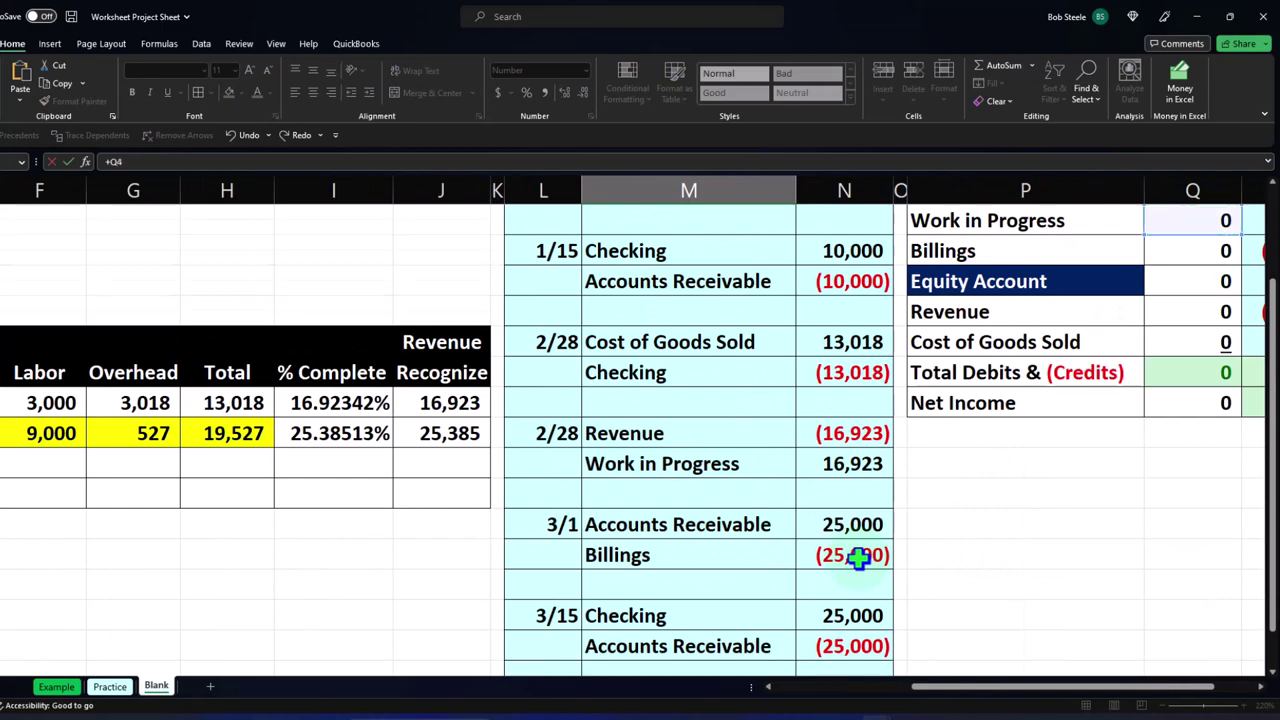
{"action": "key", "text": "Up"}
{"action": "key", "text": "Up"}
{"action": "key", "text": "Down"}
{"action": "key", "text": "Down"}
{"action": "key", "text": "Down"}
{"action": "key", "text": "Down"}
{"action": "key", "text": "Down"}
{"action": "key", "text": "Down"}
{"action": "key", "text": "Left"}
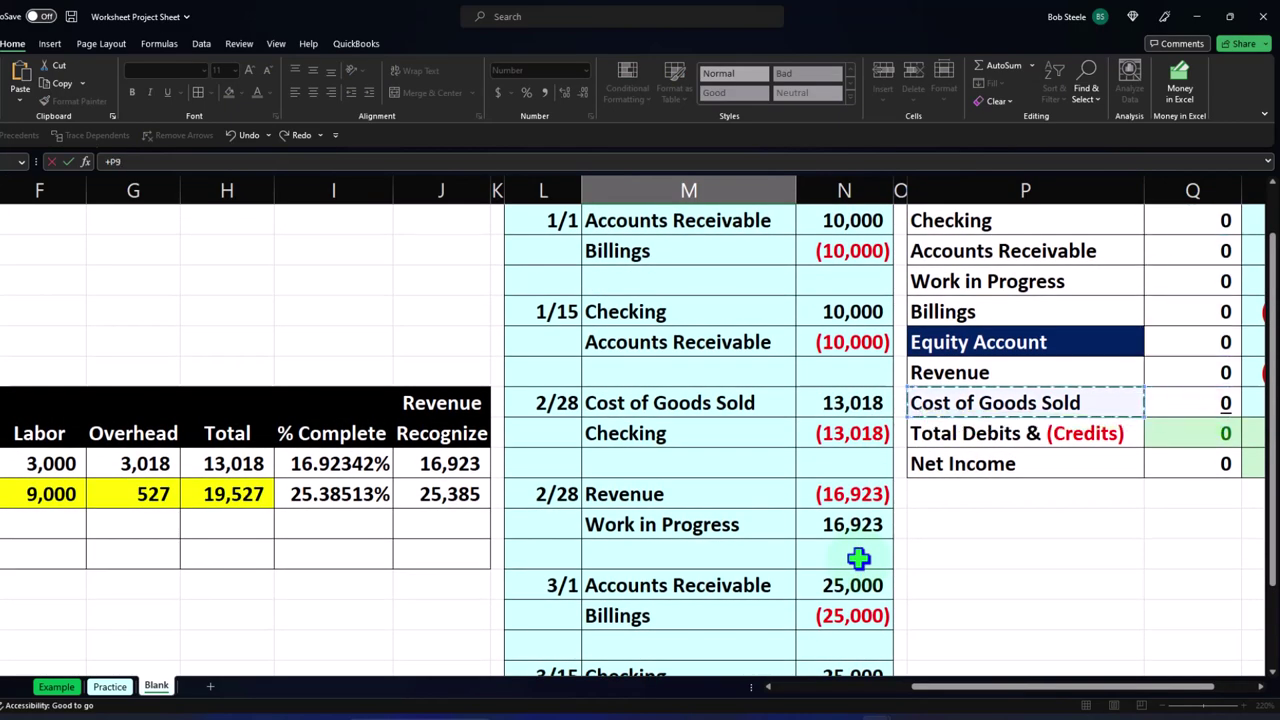
{"action": "key", "text": "Tab"}
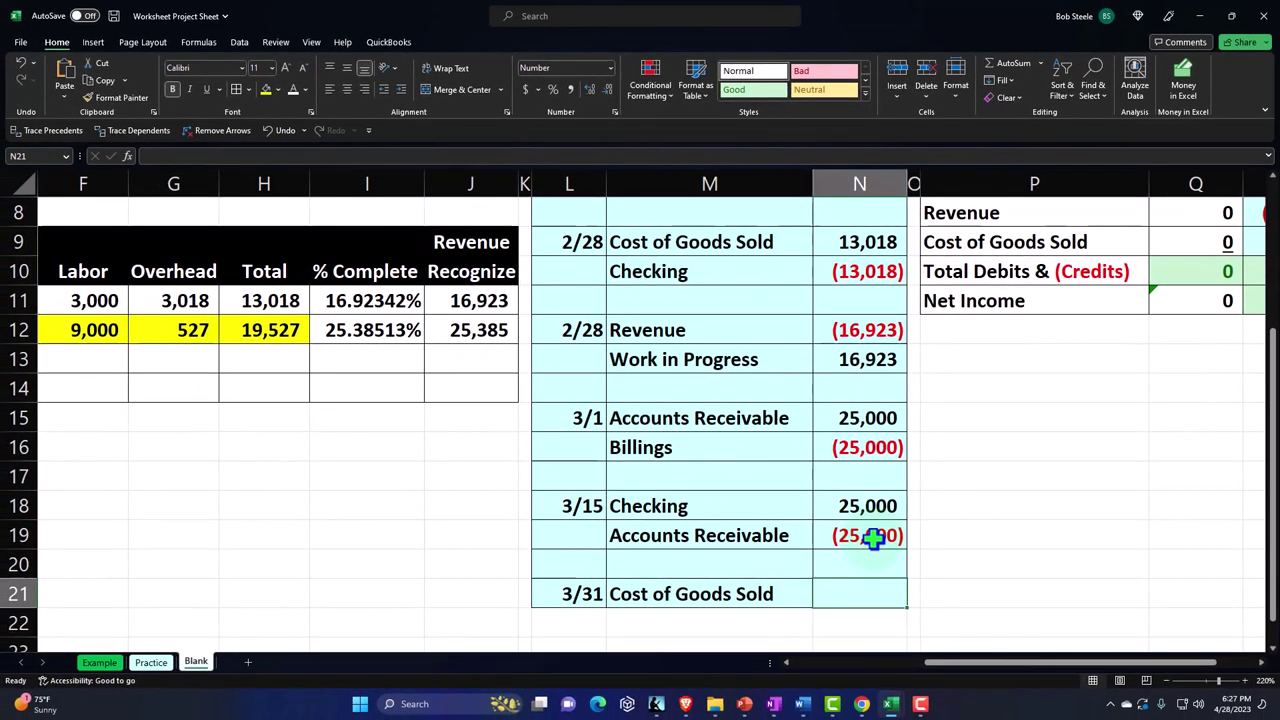
- Link the Cost of Goods Sold amount in N21 to the Month 3 total cost in H12
{"action": "type", "text": "+"}
{"action": "key", "text": "Left"}
{"action": "key", "text": "Left"}
{"action": "key", "text": "Left"}
{"action": "key", "text": "Left"}
{"action": "key", "text": "Left"}
{"action": "key", "text": "Left"}
{"action": "key", "text": "Left"}
{"action": "key", "text": "Up"}
{"action": "key", "text": "Up"}
{"action": "key", "text": "Up"}
{"action": "key", "text": "Up"}
{"action": "key", "text": "Up"}
{"action": "key", "text": "Up"}
{"action": "key", "text": "Up"}
{"action": "key", "text": "Up"}
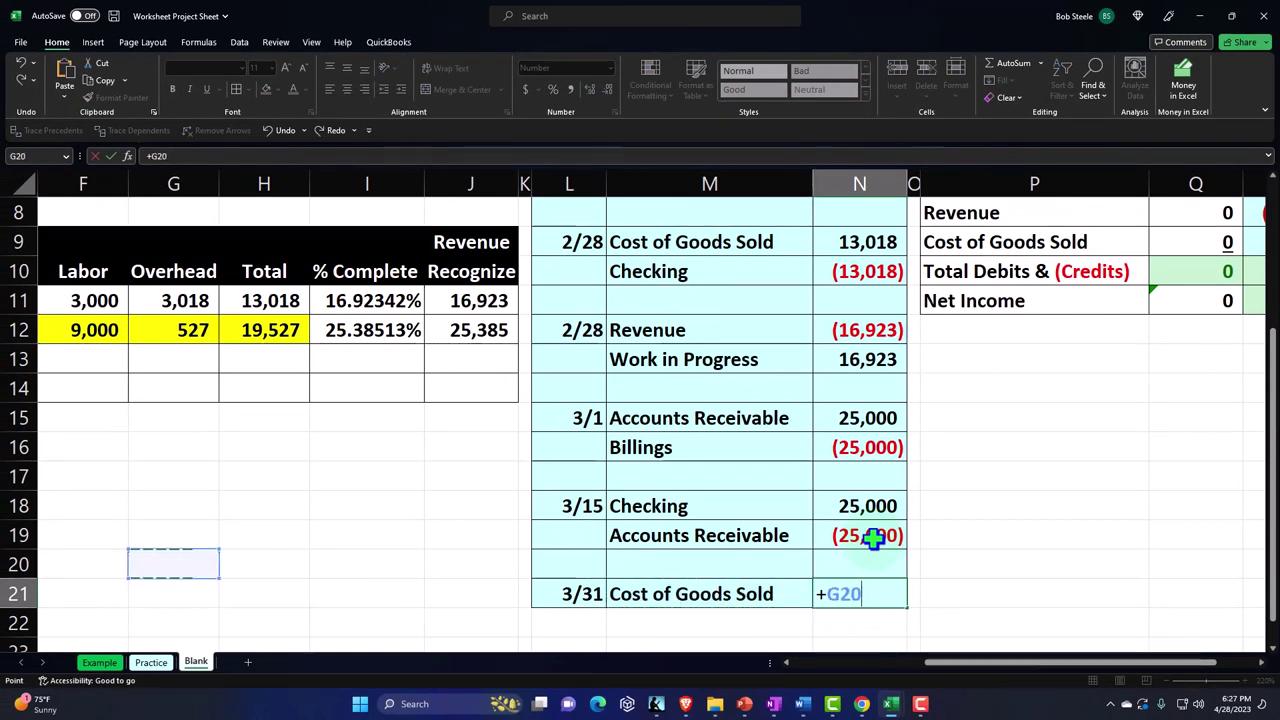
{"action": "key", "text": "Up"}
{"action": "key", "text": "Right"}
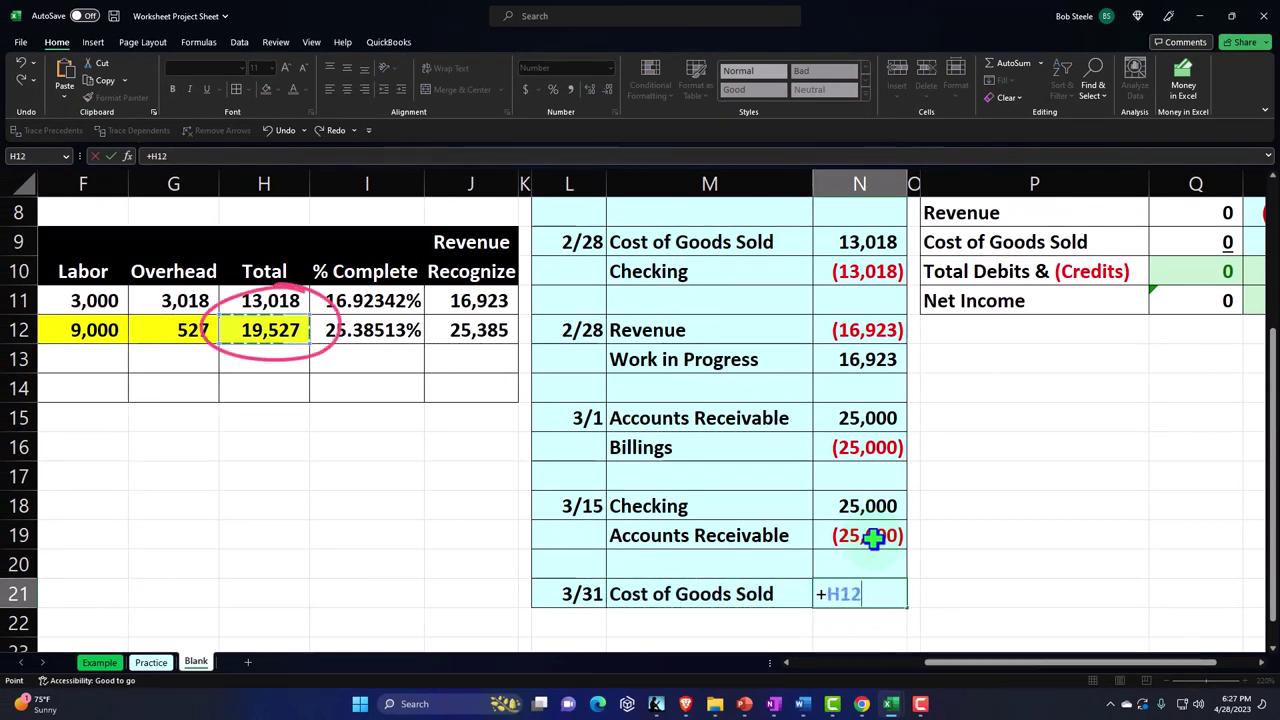
{"action": "key", "text": "Return"}
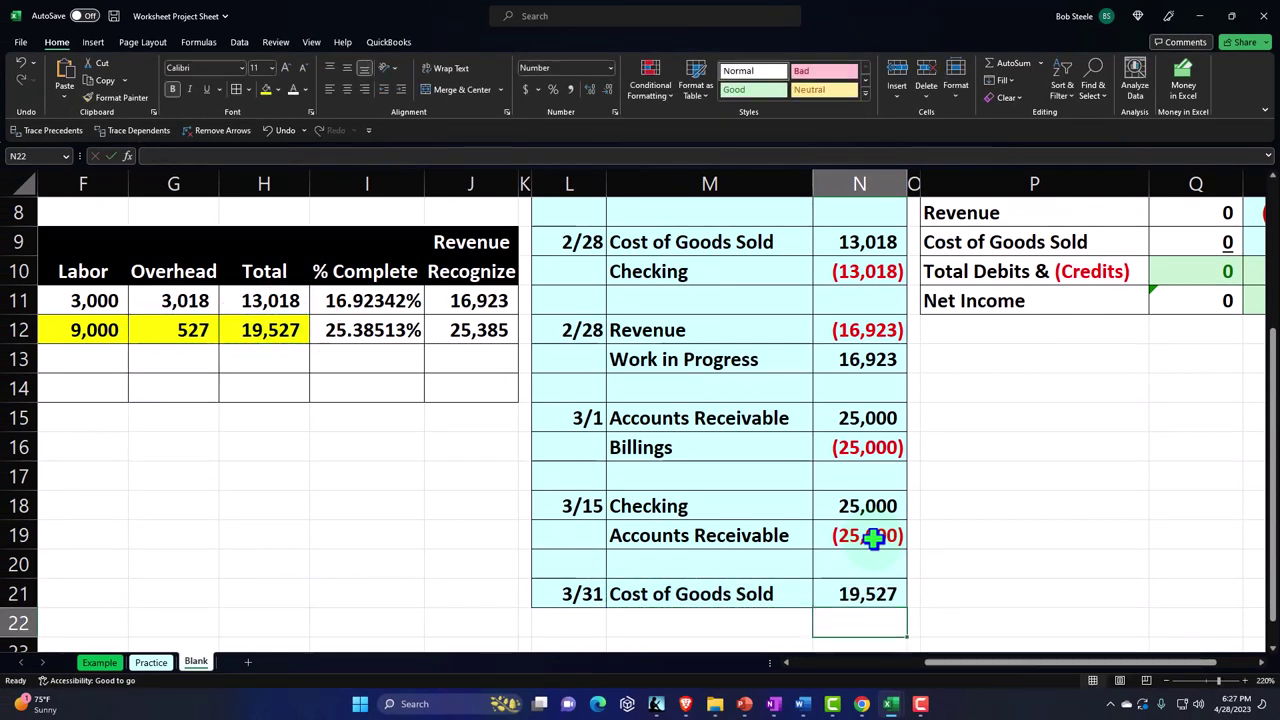
- Extend the journal's light blue fill and cell borders to L22:N22
{"action": "scroll", "coordinate": [923, 543], "scroll_direction": "down", "scroll_amount": 1}
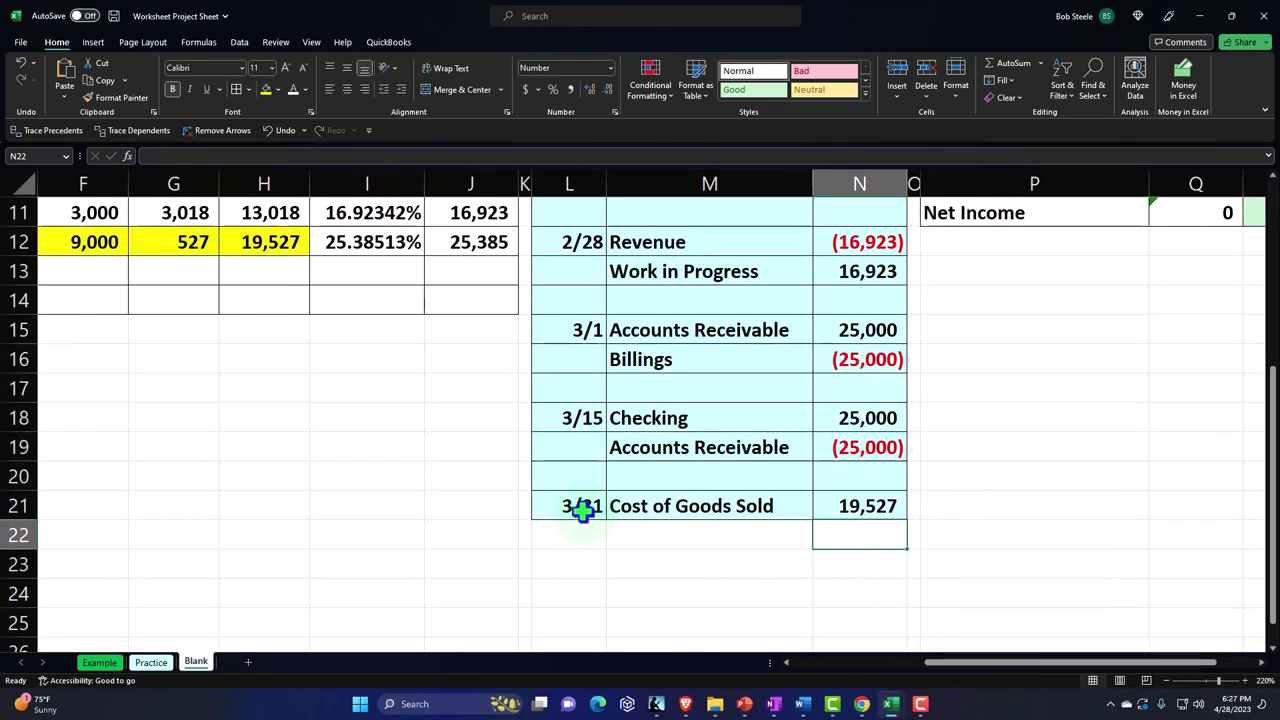
{"action": "left_click_drag", "start_coordinate": [583, 510], "coordinate": [826, 505]}
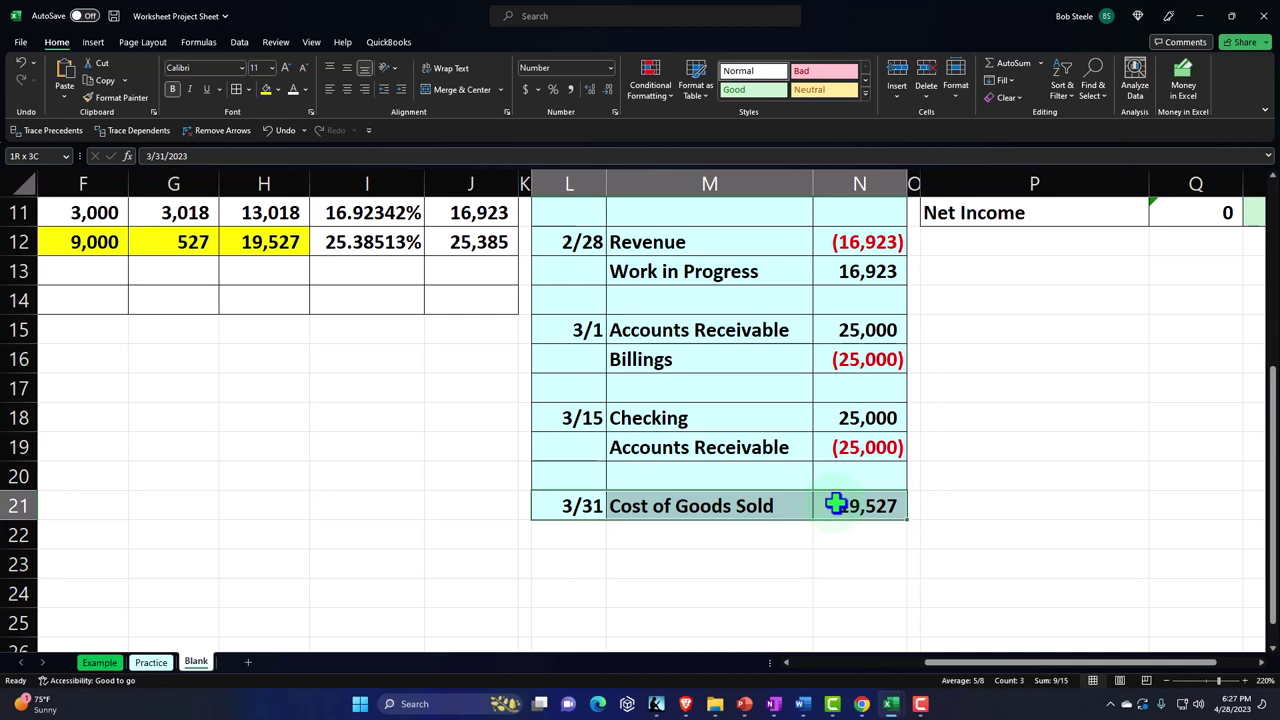
{"action": "left_click_drag", "start_coordinate": [581, 524], "coordinate": [838, 533]}
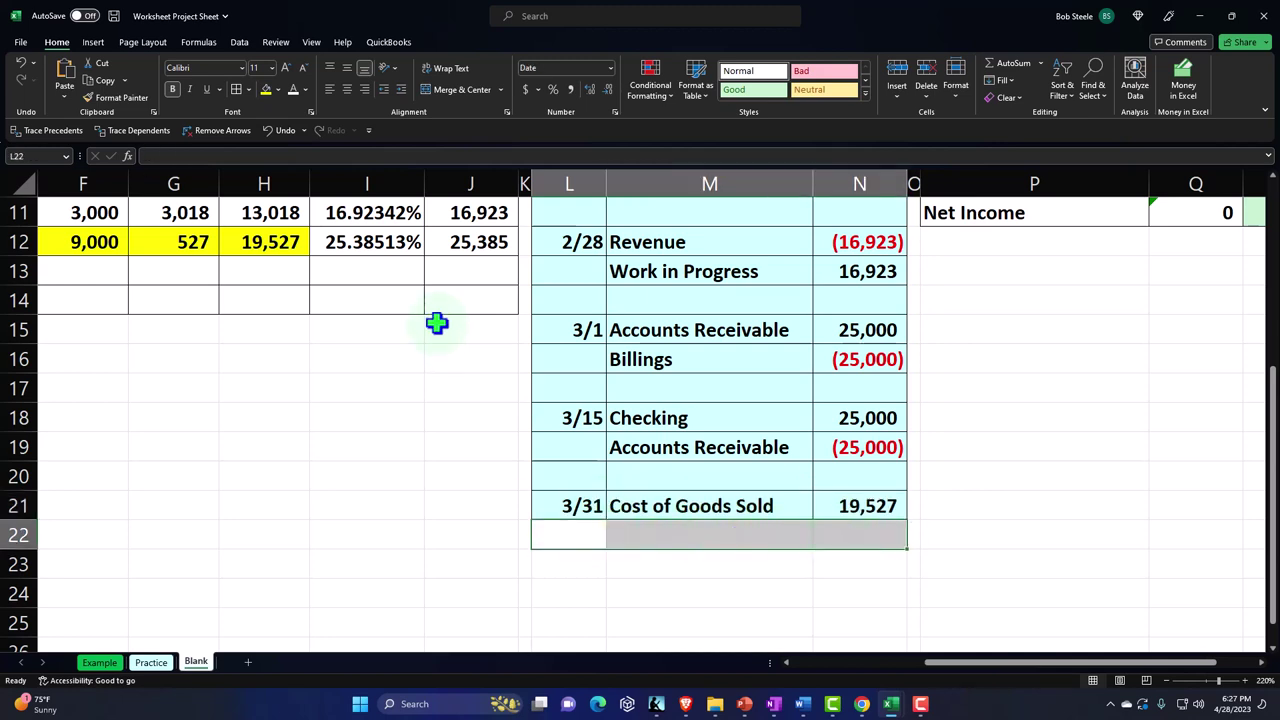
{"action": "left_click", "coordinate": [278, 89]}
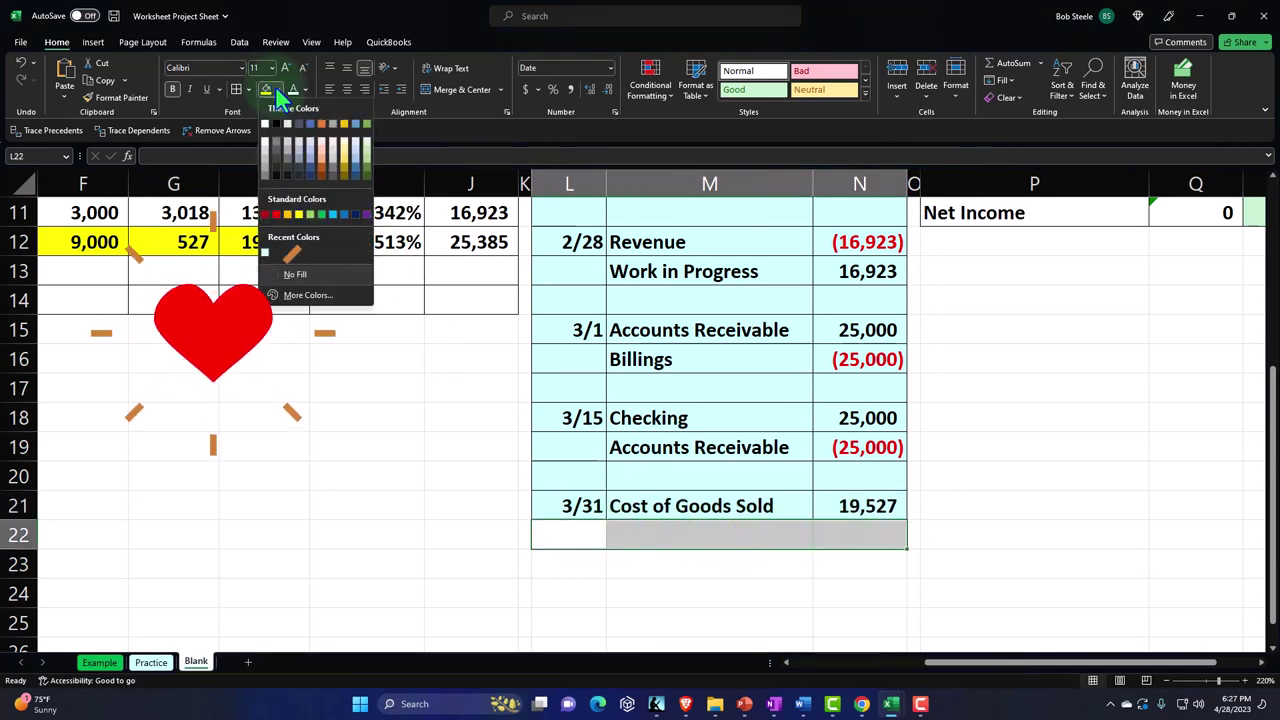
{"action": "left_click", "coordinate": [264, 252]}
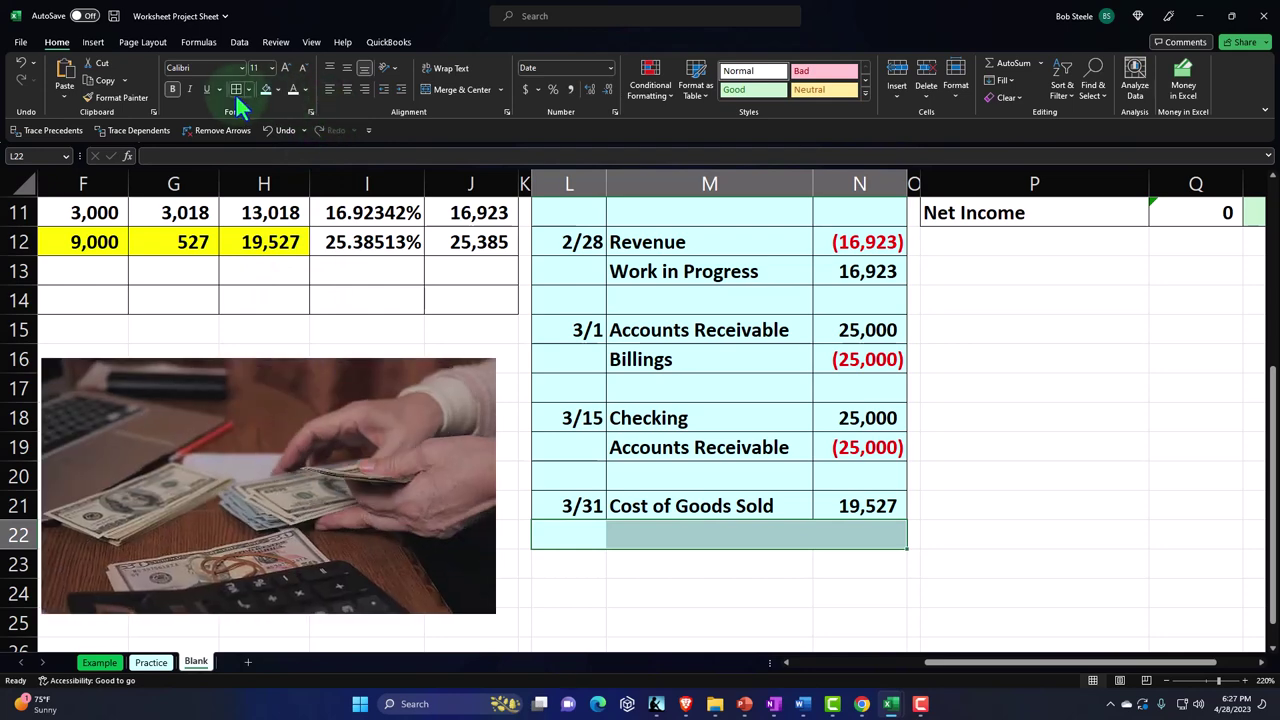
- Link the second account of the 3/31 entry in M22 to Checking in P3
{"action": "left_click", "coordinate": [591, 531]}
{"action": "left_click", "coordinate": [637, 534]}
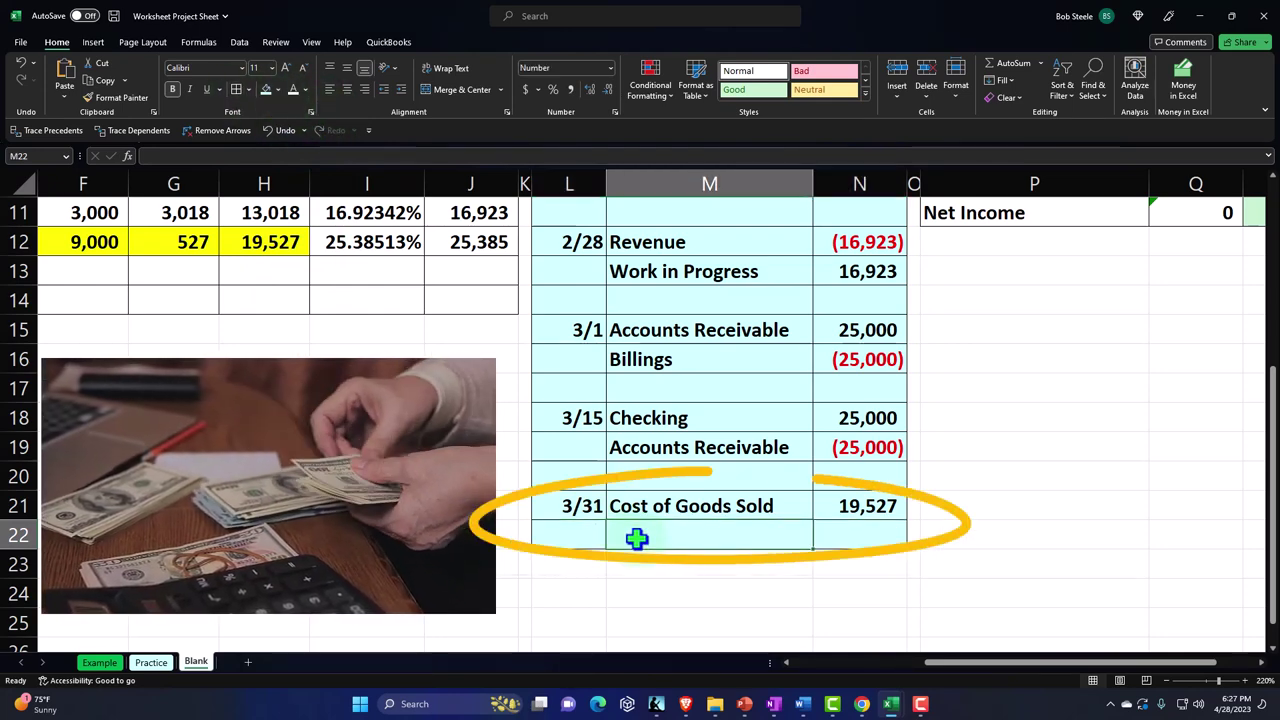
{"action": "type", "text": "+"}
{"action": "key", "text": "Up"}
{"action": "key", "text": "Right"}
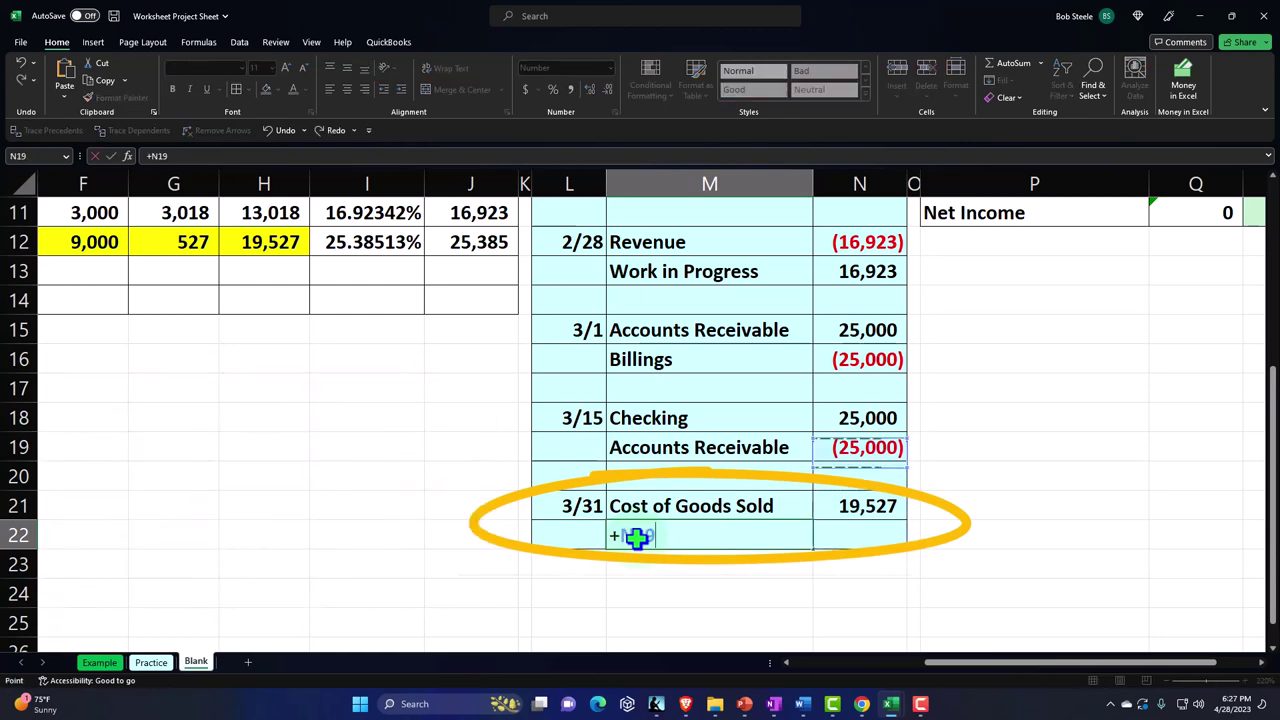
{"action": "key", "text": "Up"}
{"action": "key", "text": "Up"}
{"action": "key", "text": "Up"}
{"action": "key", "text": "Up"}
{"action": "key", "text": "Up"}
{"action": "key", "text": "Up"}
{"action": "key", "text": "Up"}
{"action": "key", "text": "Up"}
{"action": "key", "text": "Up"}
{"action": "key", "text": "Up"}
{"action": "key", "text": "Up"}
{"action": "key", "text": "Up"}
{"action": "key", "text": "Up"}
{"action": "key", "text": "Up"}
{"action": "key", "text": "Up"}
{"action": "key", "text": "Up"}
{"action": "key", "text": "Up"}
{"action": "key", "text": "Up"}
{"action": "key", "text": "Up"}
{"action": "key", "text": "Up"}
{"action": "key", "text": "Right"}
{"action": "key", "text": "Right"}
{"action": "key", "text": "Down"}
{"action": "key", "text": "Down"}
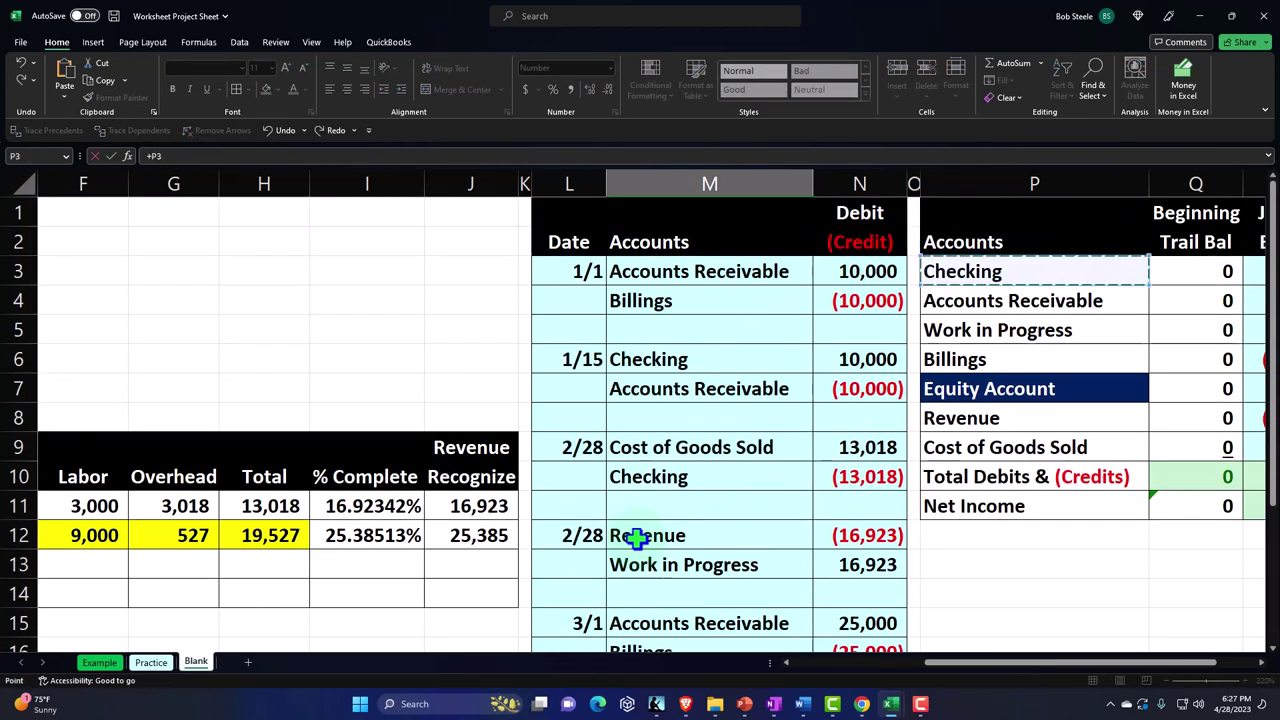
{"action": "key", "text": "Return"}
- Set the Checking amount in N22 to the negative of the Cost of Goods Sold amount in N21
{"action": "key", "text": "Right"}
{"action": "key", "text": "Up"}
{"action": "type", "text": "-"}
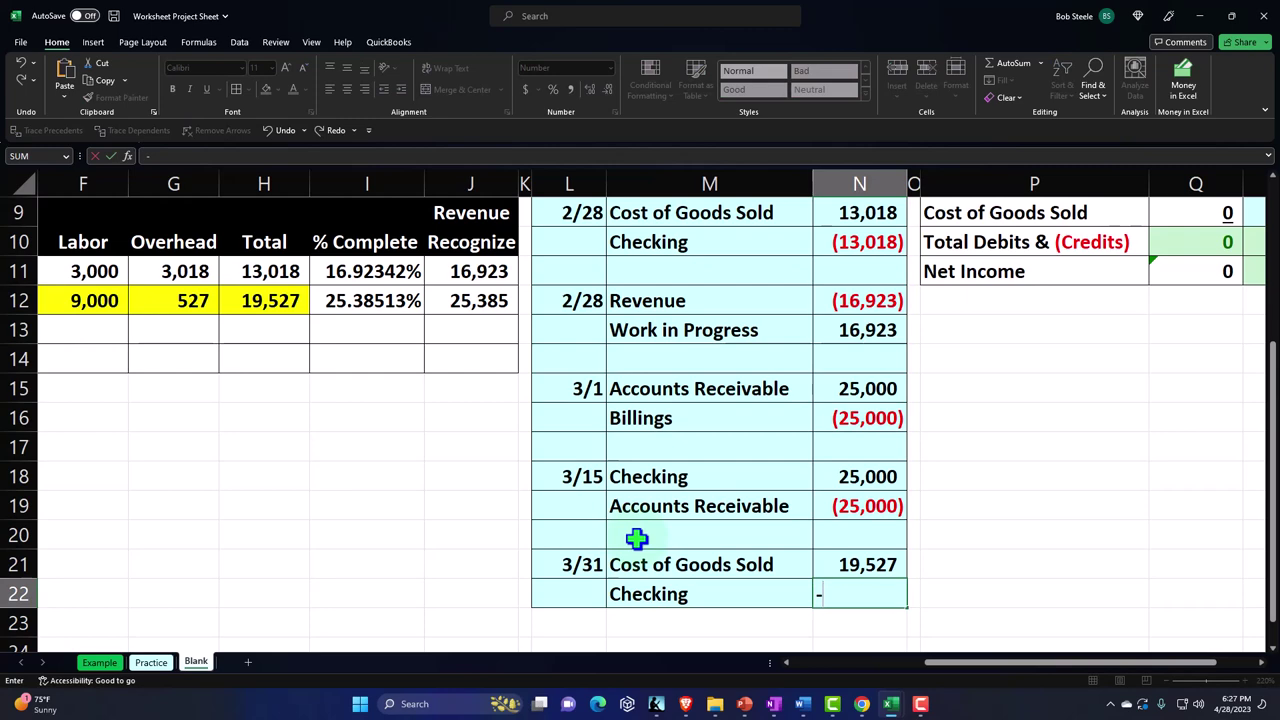
{"action": "key", "text": "Up"}
{"action": "key", "text": "Return"}
- Post the 3/31 Cost of Goods Sold entry to the trial balance by adding N21 to the formula in R9
{"action": "key", "text": "Right"}
{"action": "key", "text": "Right"}
{"action": "key", "text": "Right"}
{"action": "key", "text": "Right"}
{"action": "key", "text": "Right"}
{"action": "key", "text": "Right"}
{"action": "key", "text": "Right"}
{"action": "key", "text": "Up"}
{"action": "key", "text": "Up"}
{"action": "key", "text": "Up"}
{"action": "key", "text": "Up"}
{"action": "key", "text": "Up"}
{"action": "key", "text": "Up"}
{"action": "key", "text": "Up"}
{"action": "key", "text": "Up"}
{"action": "key", "text": "Up"}
{"action": "key", "text": "Up"}
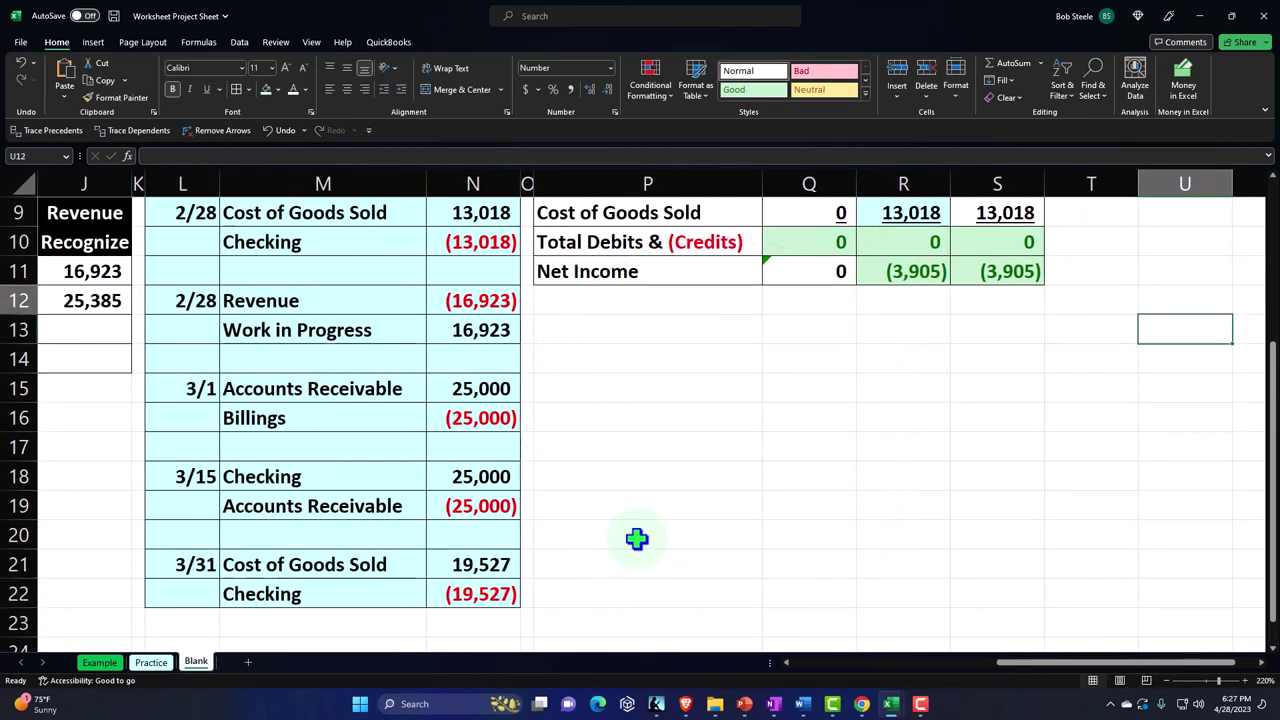
{"action": "key", "text": "Up"}
{"action": "key", "text": "Up"}
{"action": "key", "text": "Up"}
{"action": "key", "text": "Up"}
{"action": "key", "text": "Up"}
{"action": "key", "text": "Up"}
{"action": "key", "text": "Up"}
{"action": "key", "text": "Up"}
{"action": "key", "text": "Down"}
{"action": "key", "text": "Down"}
{"action": "key", "text": "Down"}
{"action": "key", "text": "Down"}
{"action": "key", "text": "Left"}
{"action": "key", "text": "Left"}
{"action": "key", "text": "Left"}
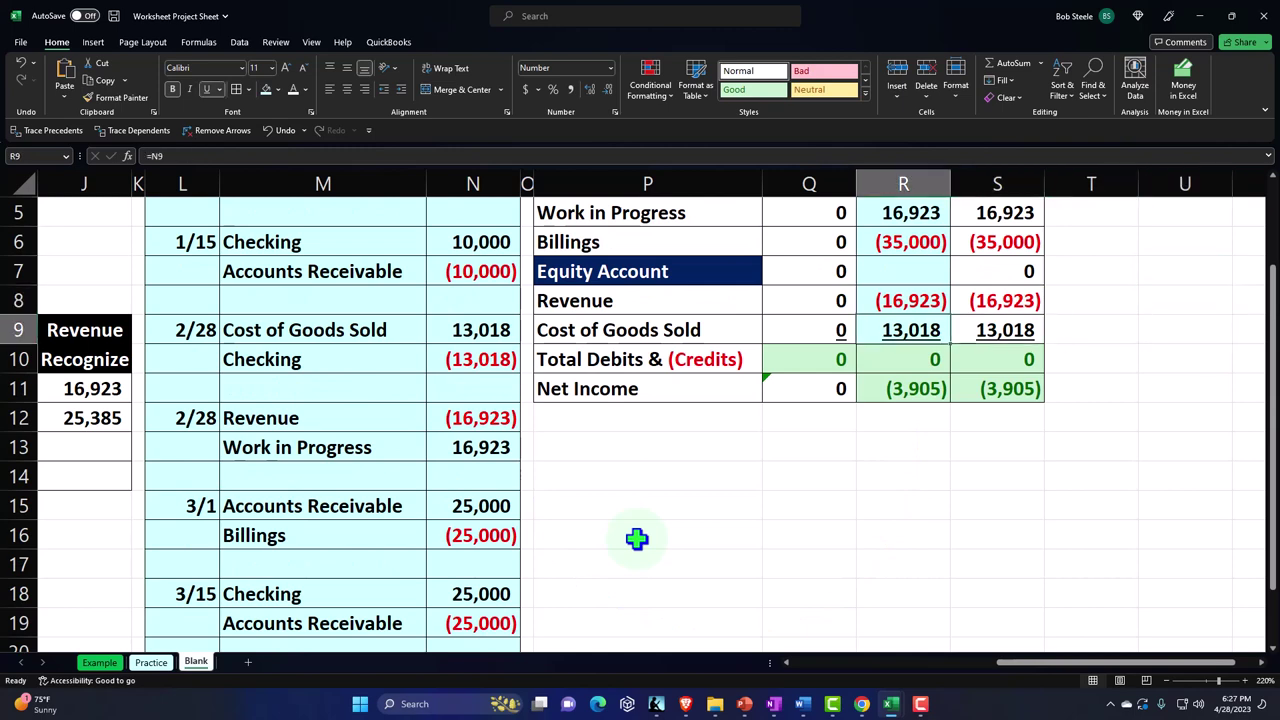
{"action": "key", "text": "F2"}
{"action": "type", "text": "+"}
{"action": "key", "text": "Down"}
{"action": "key", "text": "Down"}
{"action": "key", "text": "Down"}
{"action": "key", "text": "Down"}
{"action": "key", "text": "Down"}
{"action": "key", "text": "Down"}
{"action": "key", "text": "Down"}
{"action": "key", "text": "Down"}
{"action": "key", "text": "Down"}
{"action": "key", "text": "Down"}
{"action": "key", "text": "Down"}
{"action": "key", "text": "Down"}
{"action": "key", "text": "Down"}
{"action": "key", "text": "Down"}
{"action": "key", "text": "Left"}
{"action": "key", "text": "Left"}
{"action": "key", "text": "Left"}
{"action": "key", "text": "Left"}
{"action": "key", "text": "Up"}
{"action": "key", "text": "Up"}
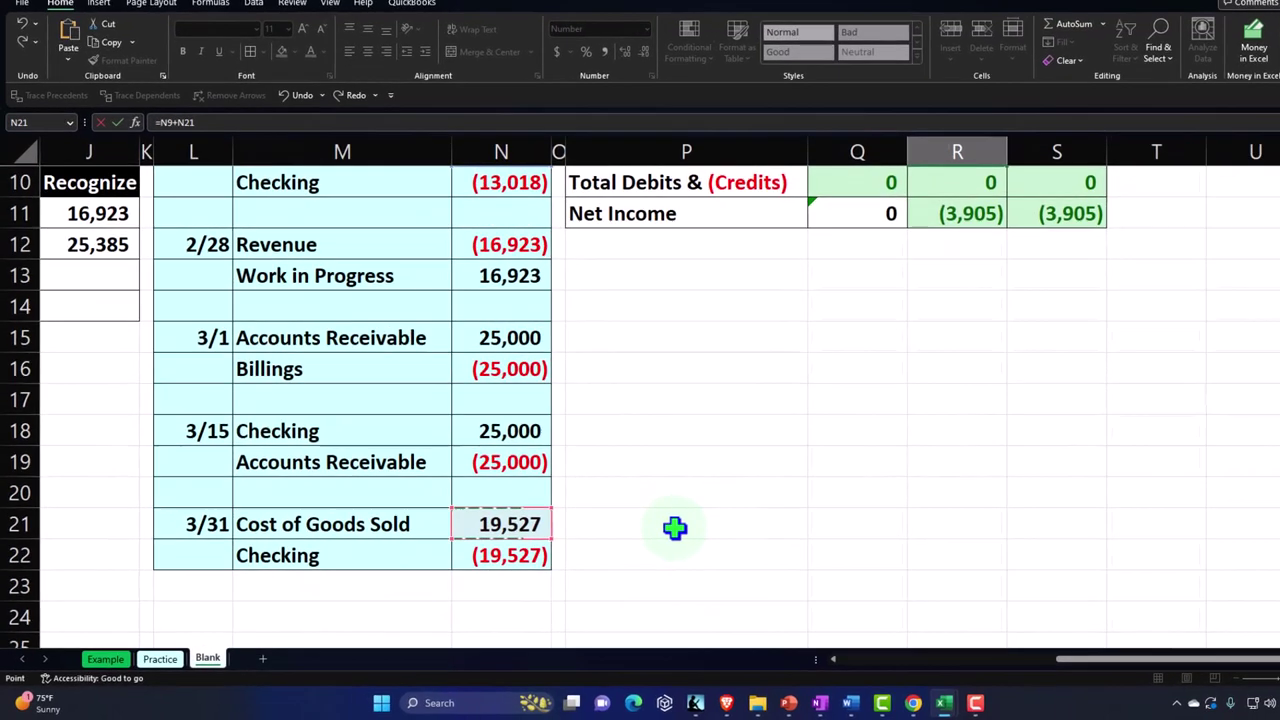
{"action": "key", "text": "Return"}
- Post the 3/31 Checking entry to the trial balance by adding N22 to the formula in R3
{"action": "key", "text": "Up"}
{"action": "key", "text": "Up"}
{"action": "key", "text": "Up"}
{"action": "key", "text": "Up"}
{"action": "key", "text": "Up"}
{"action": "key", "text": "Up"}
{"action": "key", "text": "Up"}
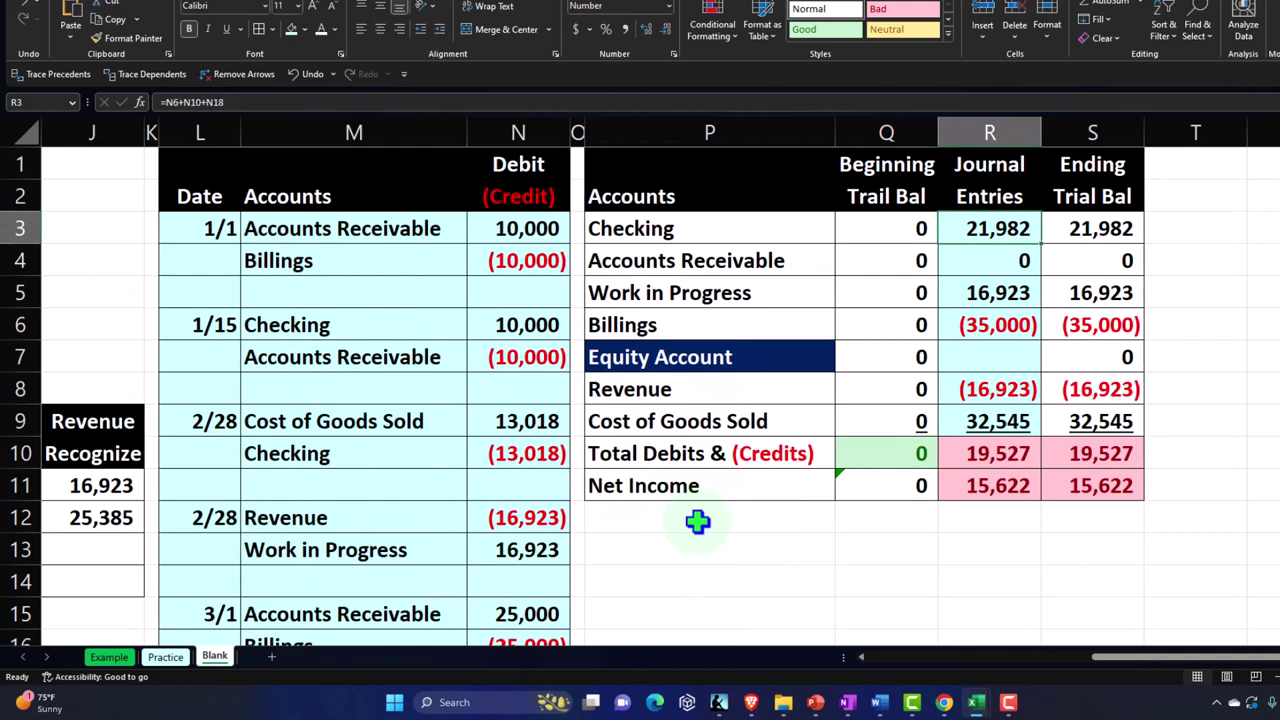
{"action": "key", "text": "F2"}
{"action": "type", "text": "+"}
{"action": "key", "text": "Down"}
{"action": "key", "text": "Down"}
{"action": "key", "text": "Down"}
{"action": "key", "text": "Down"}
{"action": "key", "text": "Down"}
{"action": "key", "text": "Down"}
{"action": "key", "text": "Down"}
{"action": "key", "text": "Down"}
{"action": "key", "text": "Down"}
{"action": "key", "text": "Down"}
{"action": "key", "text": "Down"}
{"action": "key", "text": "Down"}
{"action": "key", "text": "Down"}
{"action": "key", "text": "Down"}
{"action": "key", "text": "Down"}
{"action": "key", "text": "Down"}
{"action": "key", "text": "Down"}
{"action": "key", "text": "Down"}
{"action": "key", "text": "Down"}
{"action": "key", "text": "Down"}
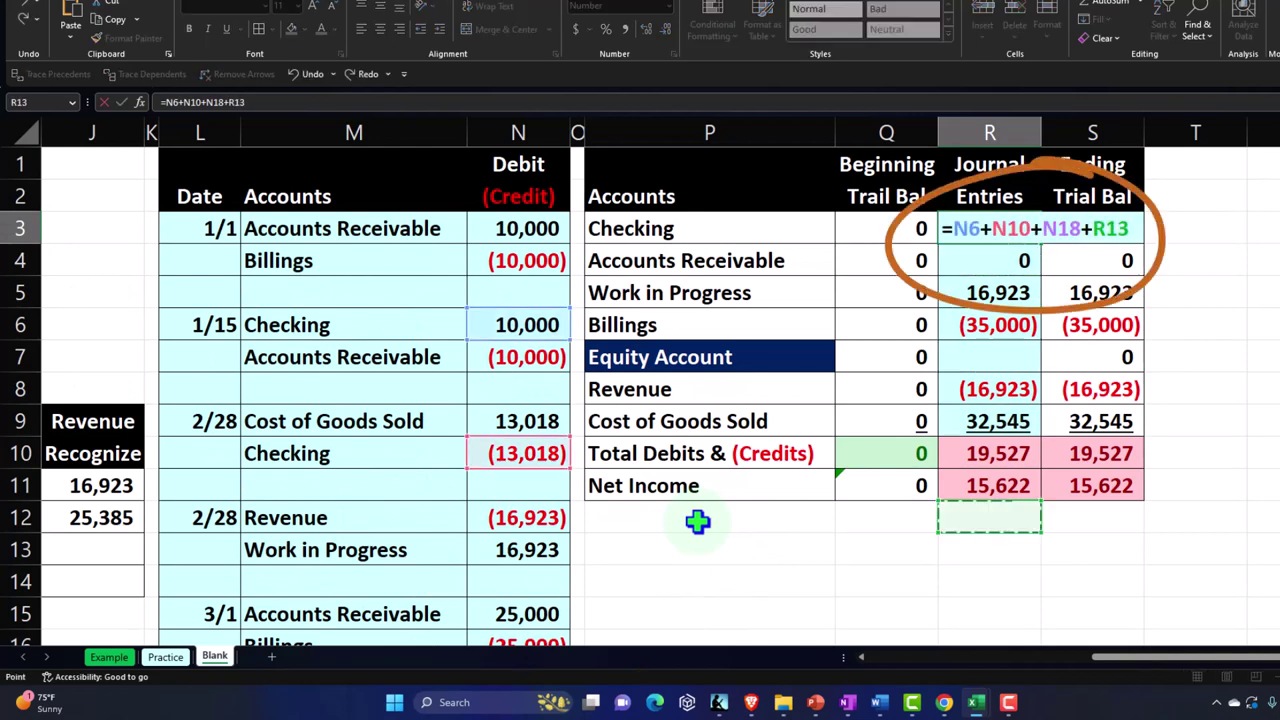
{"action": "key", "text": "Down"}
{"action": "key", "text": "Left"}
{"action": "key", "text": "Left"}
{"action": "key", "text": "Left"}
{"action": "key", "text": "Left"}
{"action": "key", "text": "Up"}
{"action": "key", "text": "Up"}
{"action": "key", "text": "Up"}
{"action": "key", "text": "Return"}
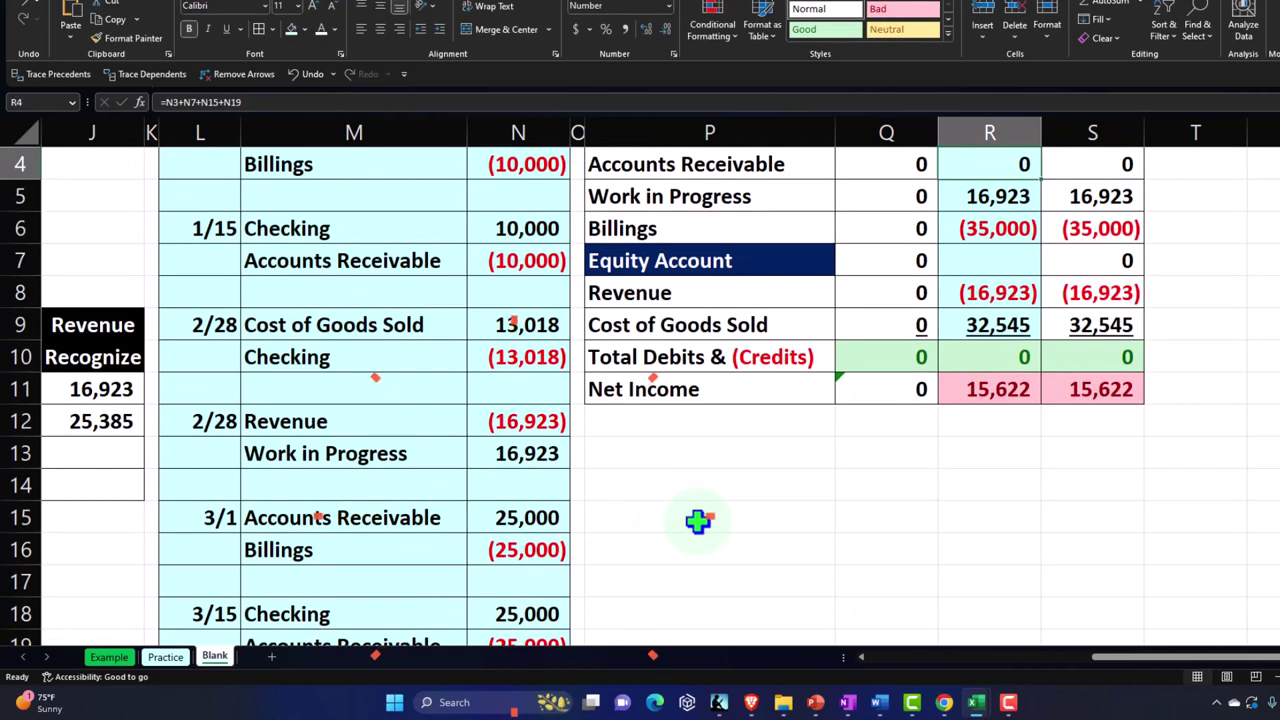
- Sum the journal-entry revenue and cost of goods sold in R8:R9 and compare them with the QuickBooks Profit and Loss report
{"action": "scroll", "coordinate": [697, 520], "scroll_direction": "up", "scroll_amount": 1}
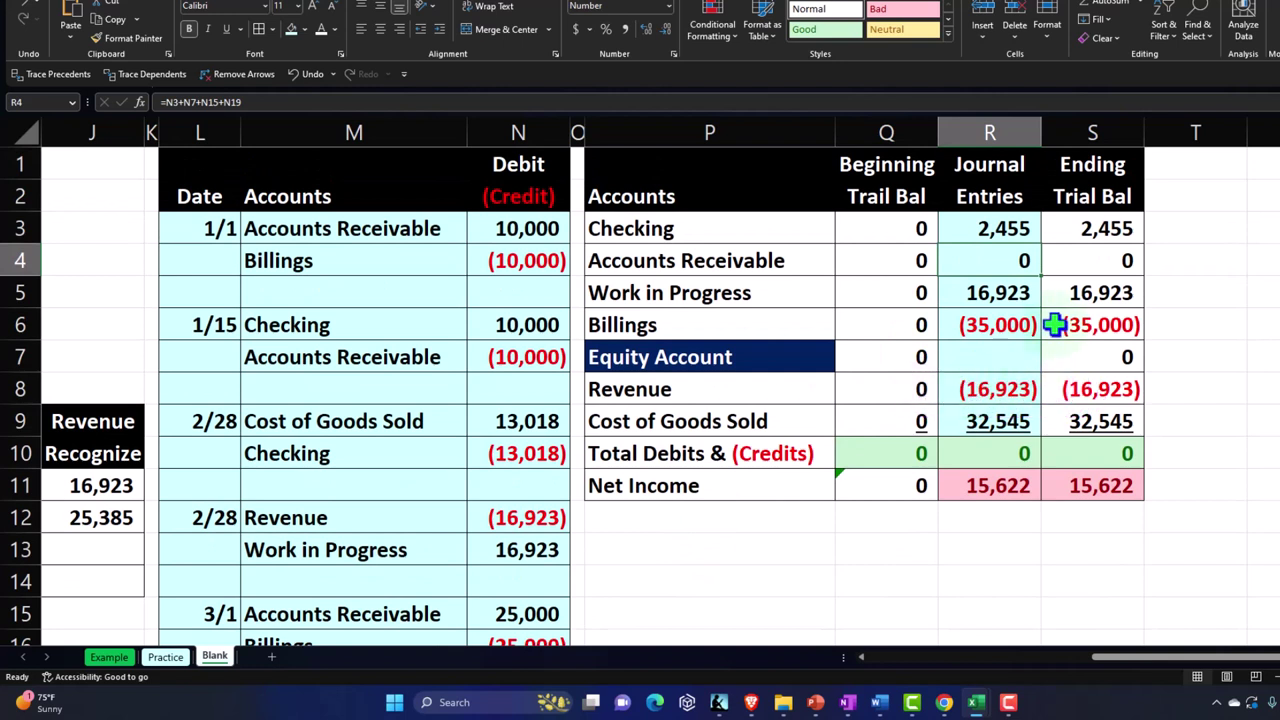
{"action": "left_click_drag", "start_coordinate": [1017, 378], "coordinate": [1015, 410]}
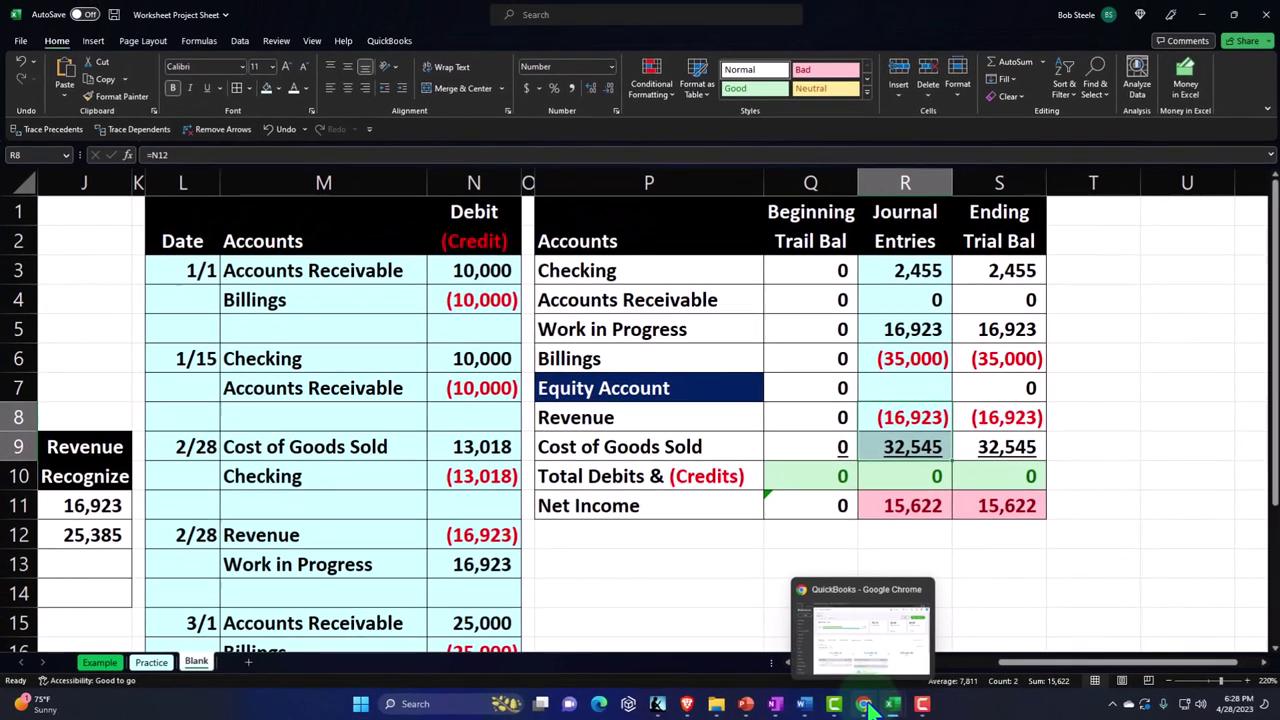
{"action": "left_click", "coordinate": [943, 703]}
{"action": "left_click", "coordinate": [368, 25]}
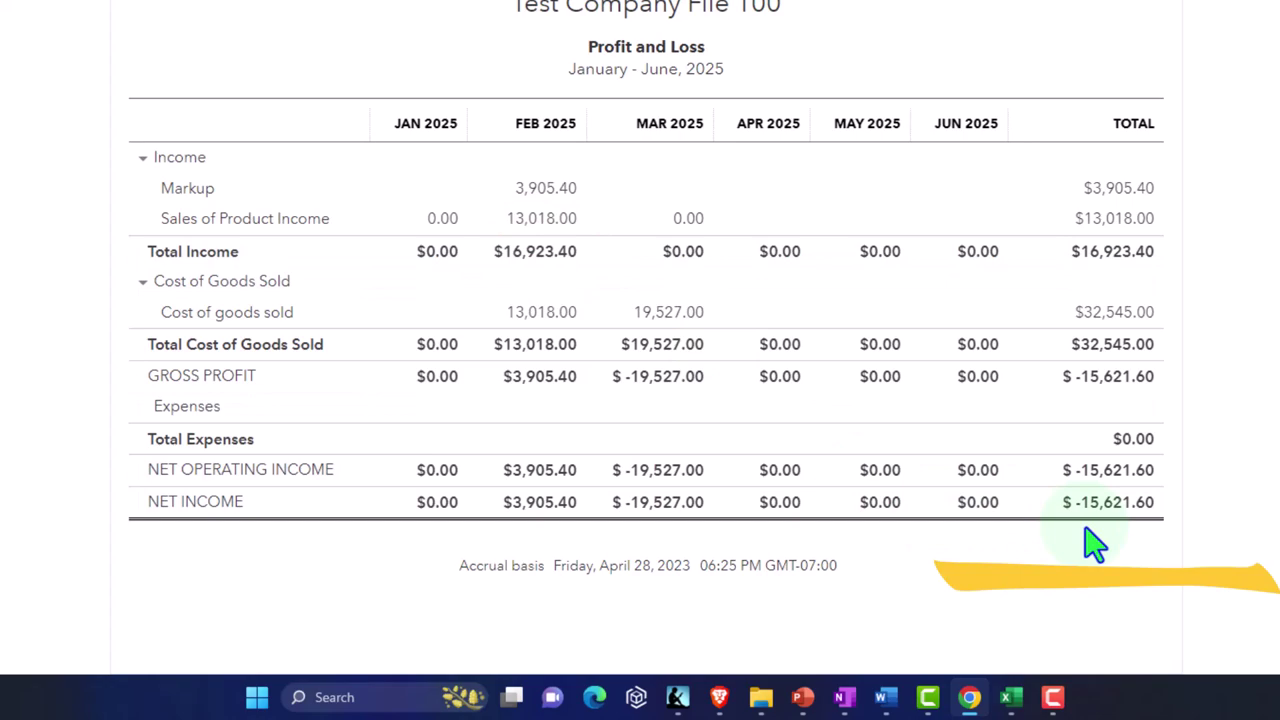
{"action": "mouse_move", "coordinate": [1013, 703]}
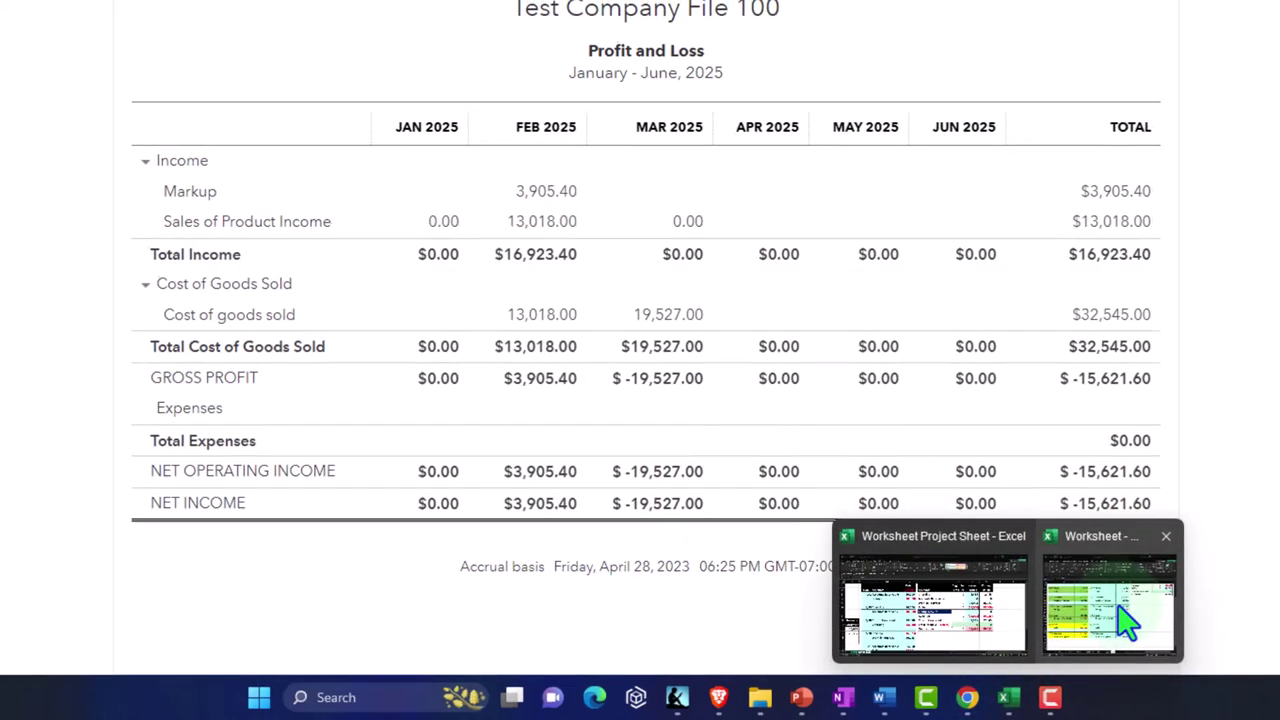
{"action": "left_click", "coordinate": [850, 657]}
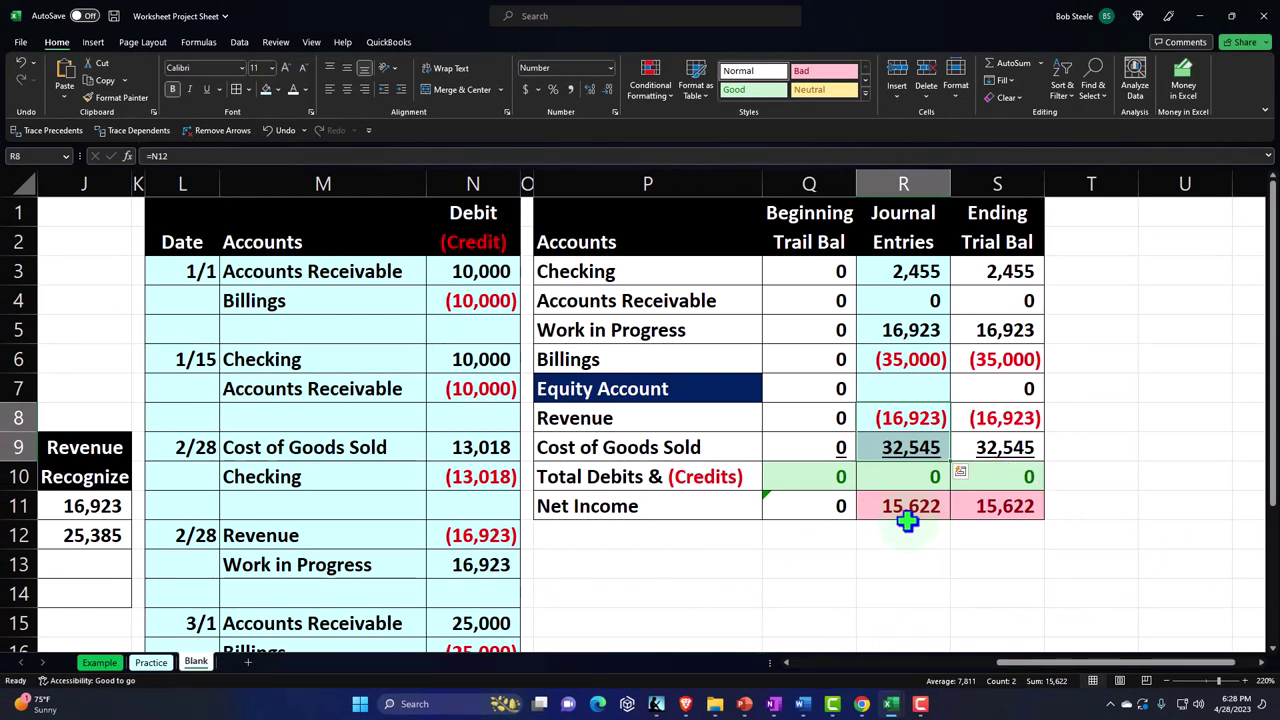
- Switch to QuickBooks and trace Project 2's cost of goods sold through its transaction report to the 03/31/2025 Materials expense
{"action": "left_click", "coordinate": [1202, 20]}
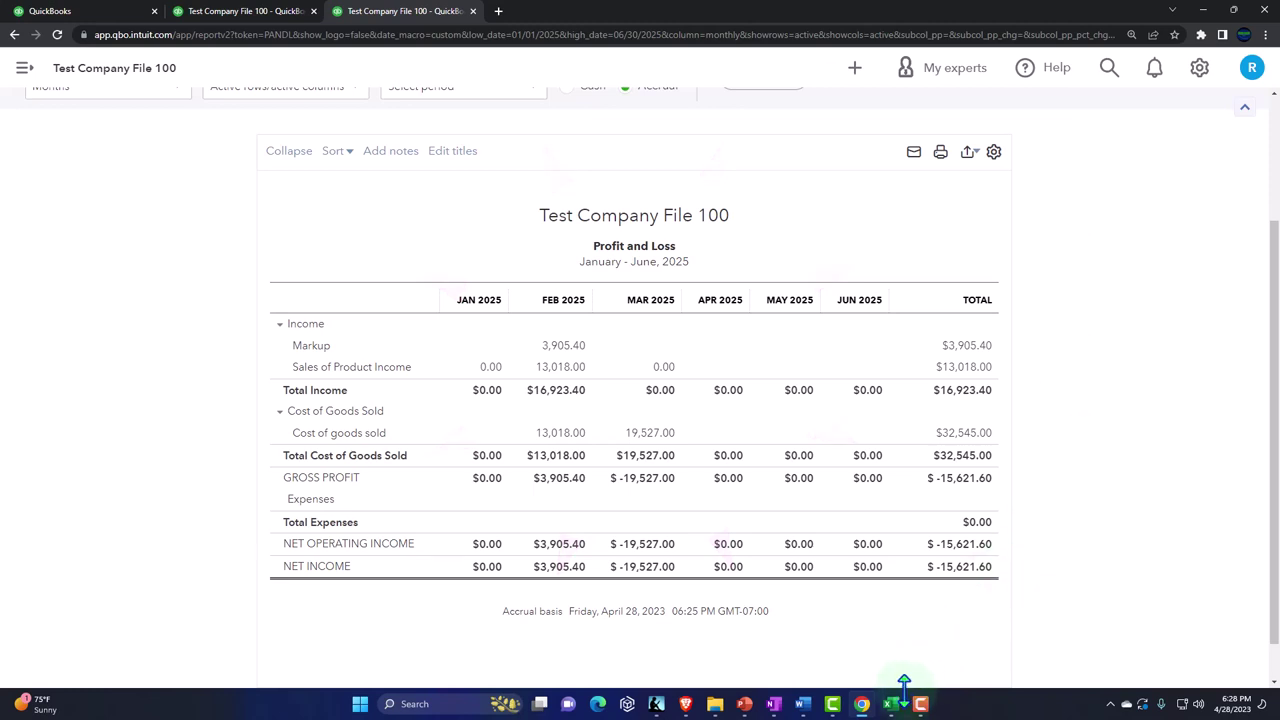
{"action": "left_click", "coordinate": [115, 12]}
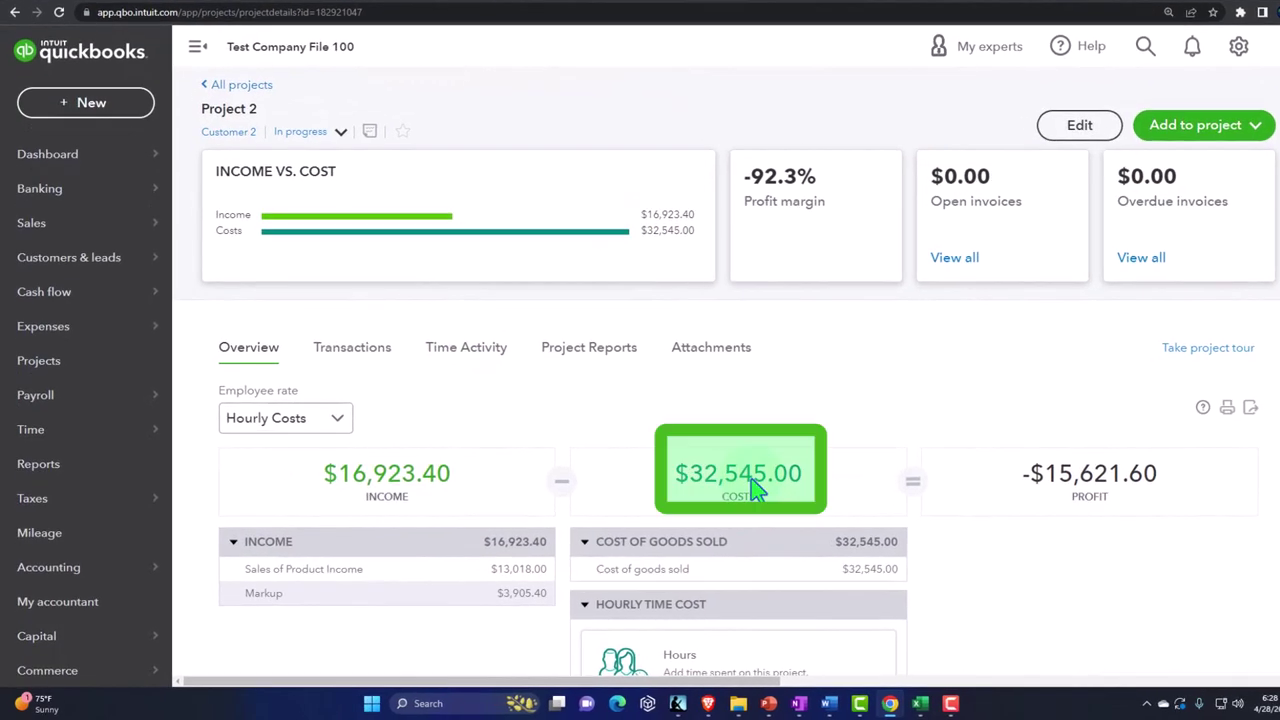
{"action": "scroll", "coordinate": [740, 512], "scroll_direction": "down", "scroll_amount": 1}
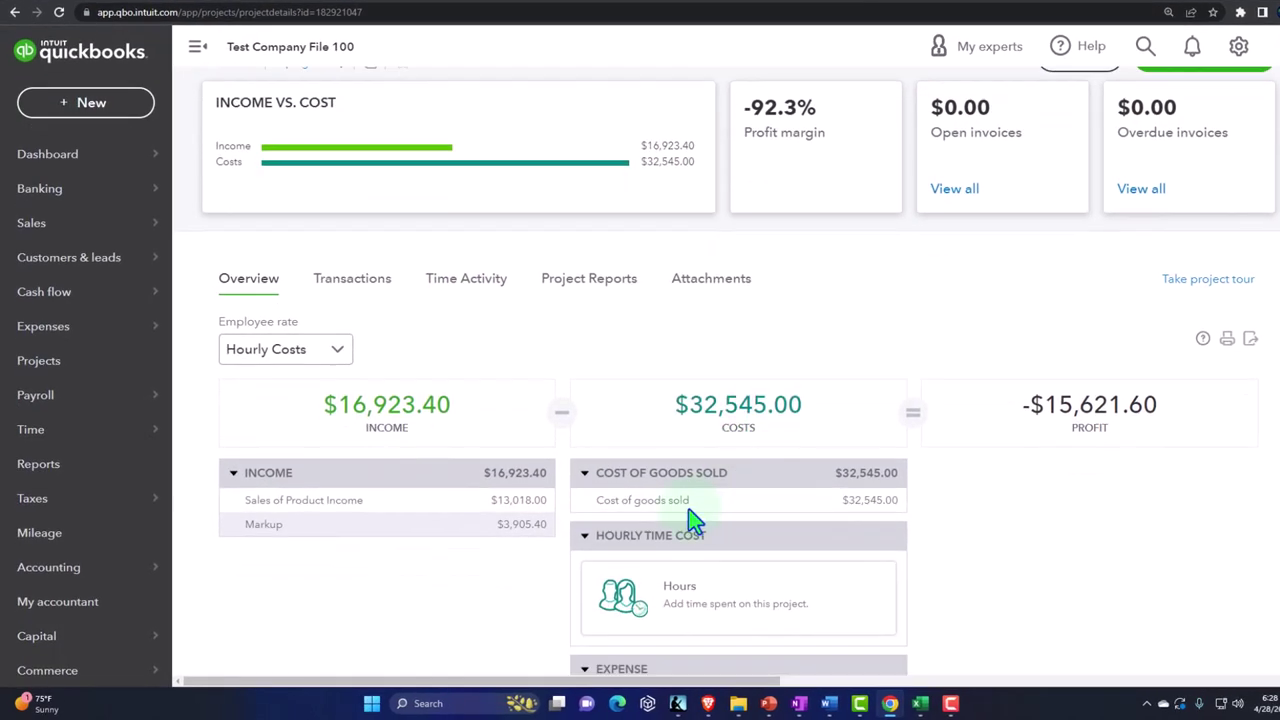
{"action": "left_click", "coordinate": [633, 501]}
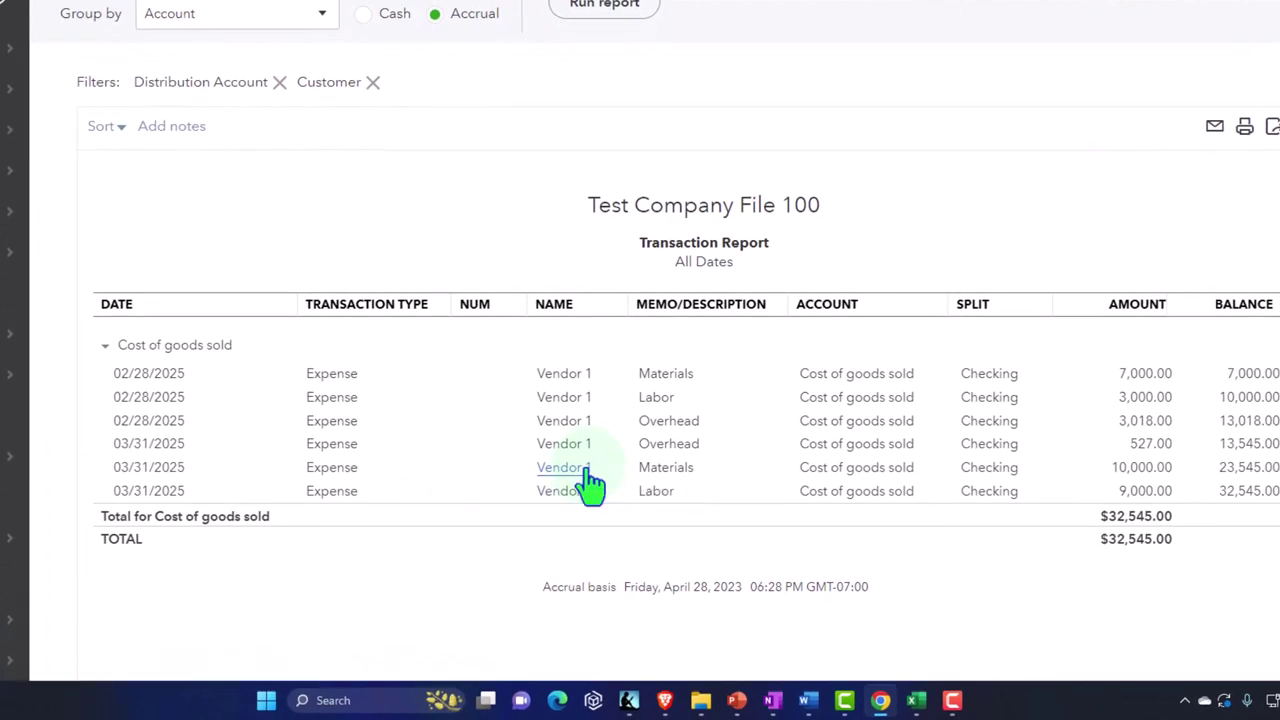
{"action": "left_click", "coordinate": [590, 483]}
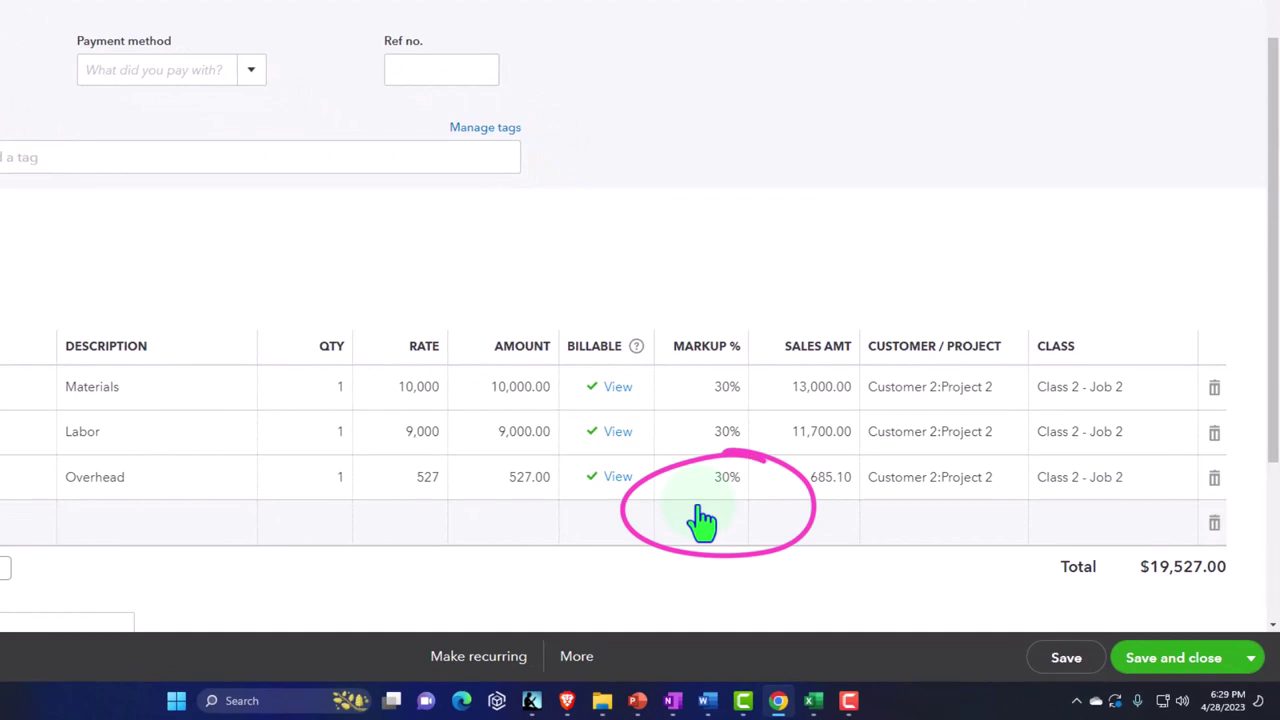
- Switch to the Excel Worksheet Project Sheet and examine the billing schedule in D2:E7 alongside the actual job progress
{"action": "mouse_move", "coordinate": [813, 700]}
{"action": "left_click", "coordinate": [745, 605]}
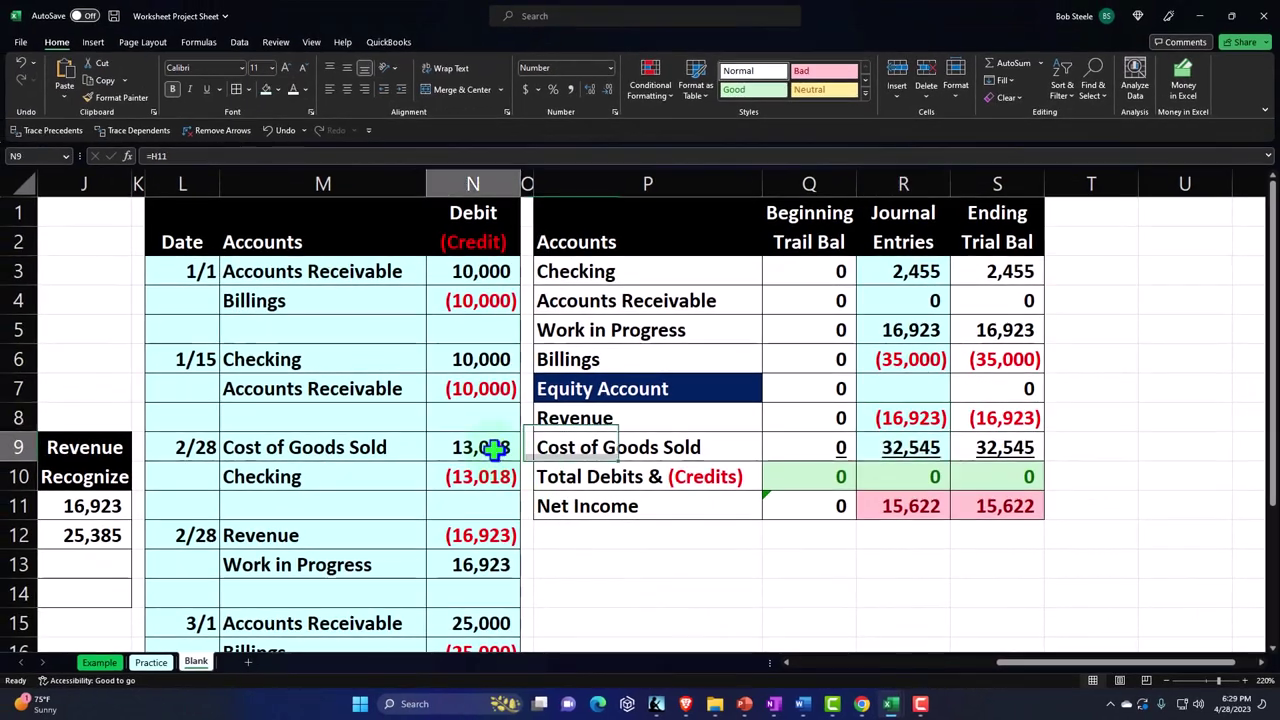
{"action": "key", "text": "Home"}
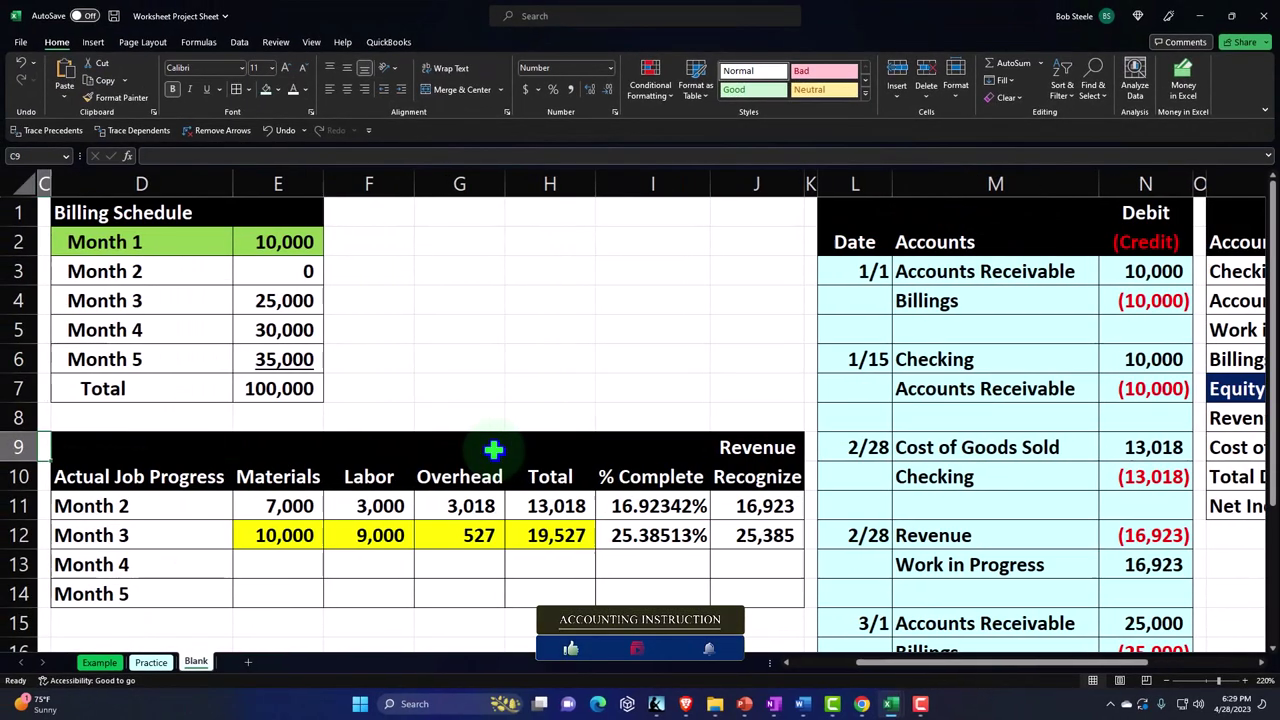
{"action": "mouse_move", "coordinate": [97, 241]}
{"action": "left_mouse_down"}
{"action": "mouse_move", "coordinate": [43, 251]}
{"action": "mouse_move", "coordinate": [223, 246]}
{"action": "mouse_move", "coordinate": [322, 330]}
{"action": "mouse_move", "coordinate": [342, 387]}
{"action": "left_mouse_up"}
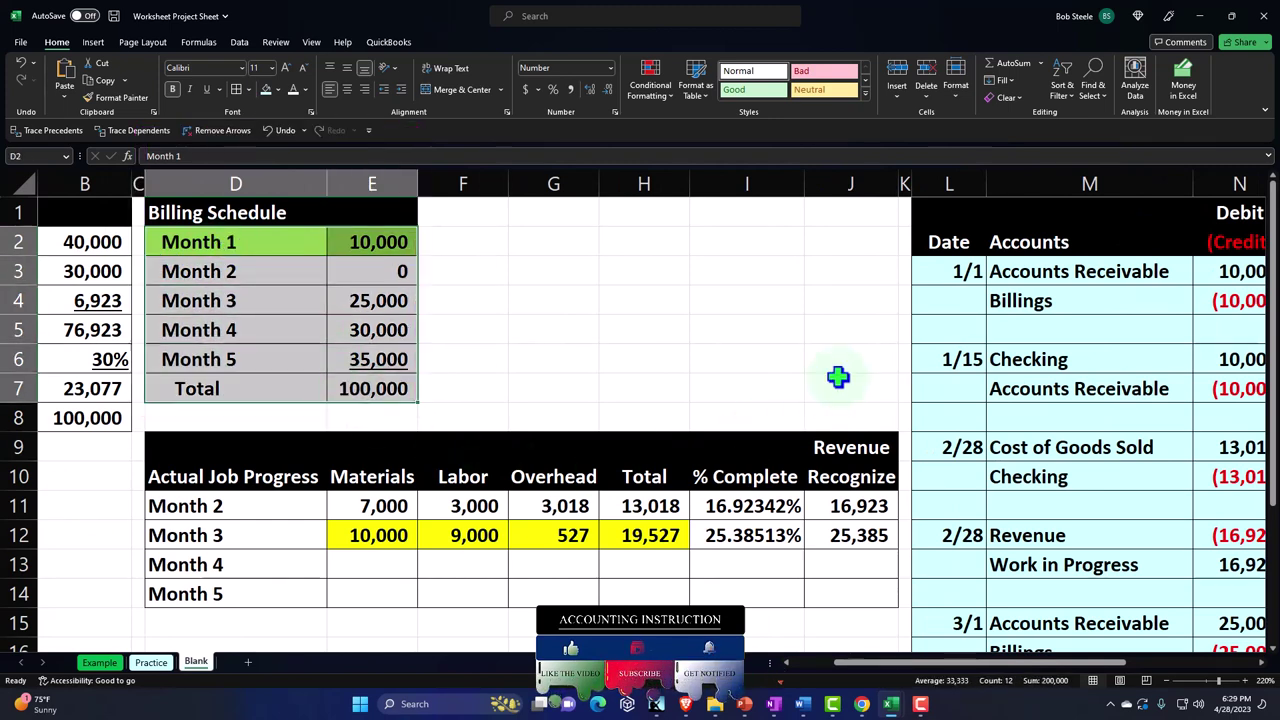
- Switch back to QuickBooks, close the expense form, and reopen Project 2 with the navigation menu collapsed
{"action": "left_click", "coordinate": [1202, 18]}
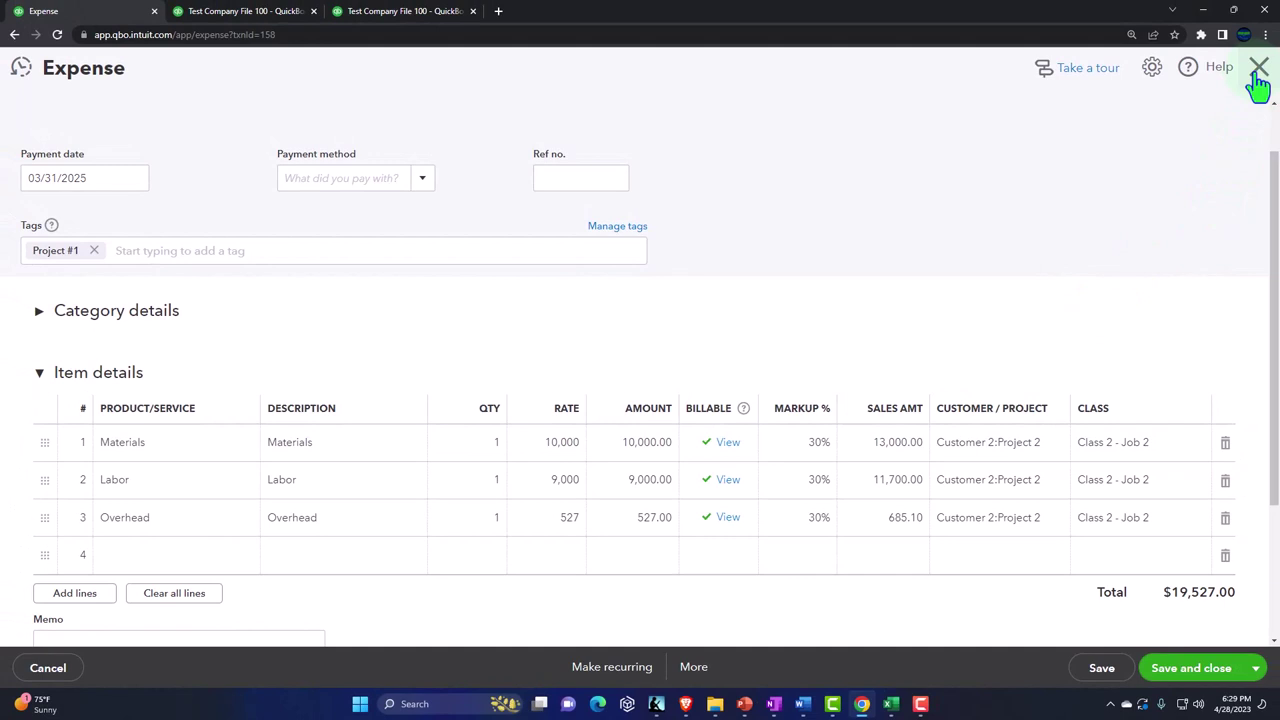
{"action": "left_click", "coordinate": [1257, 72]}
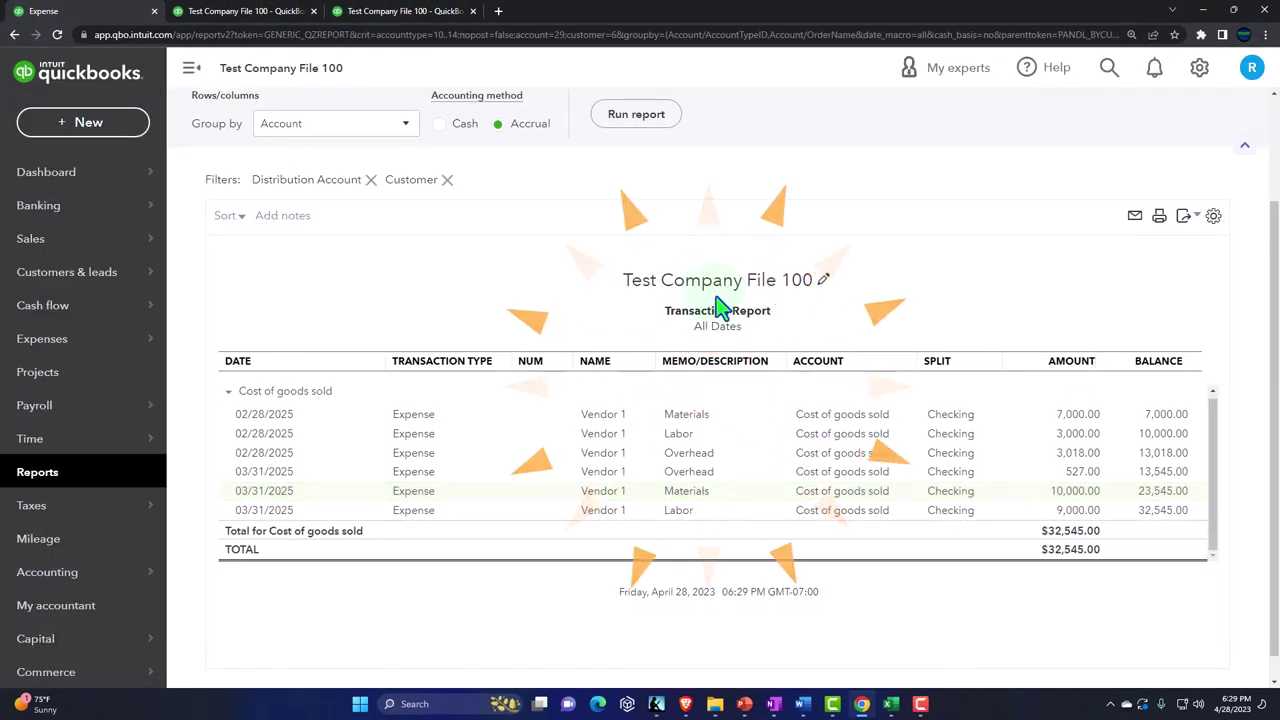
{"action": "left_click", "coordinate": [52, 405]}
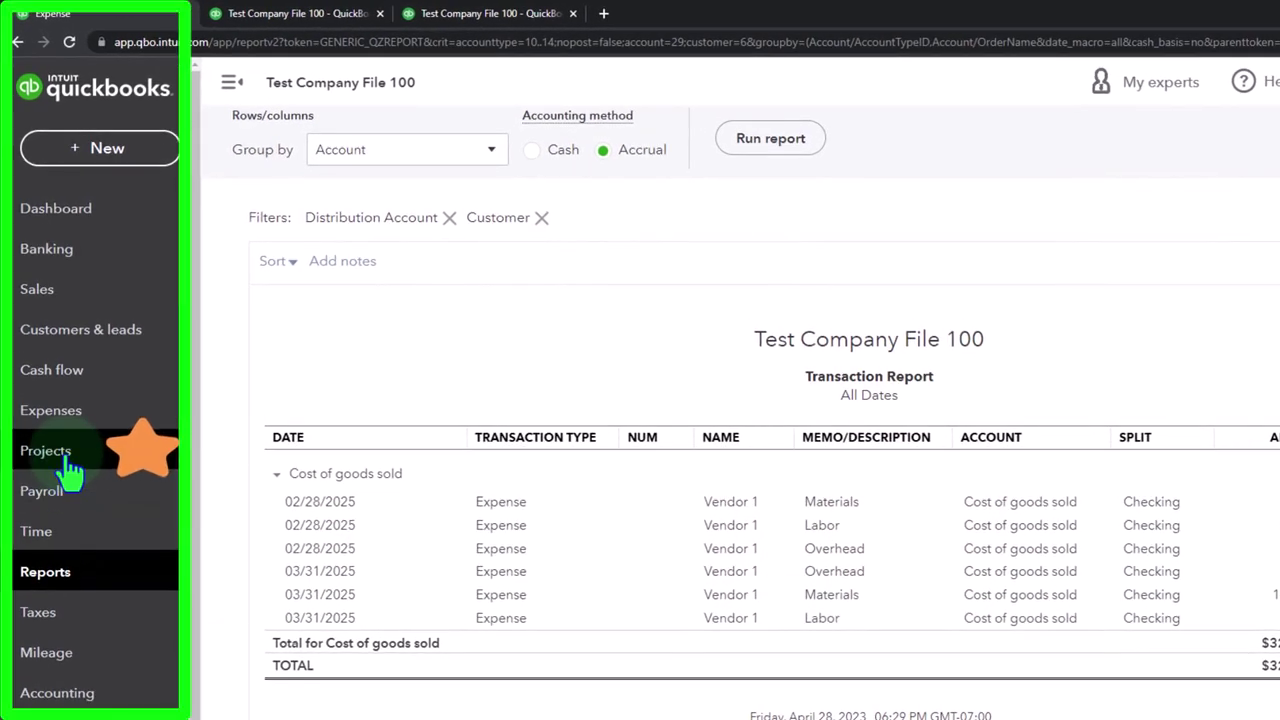
{"action": "left_click", "coordinate": [240, 585]}
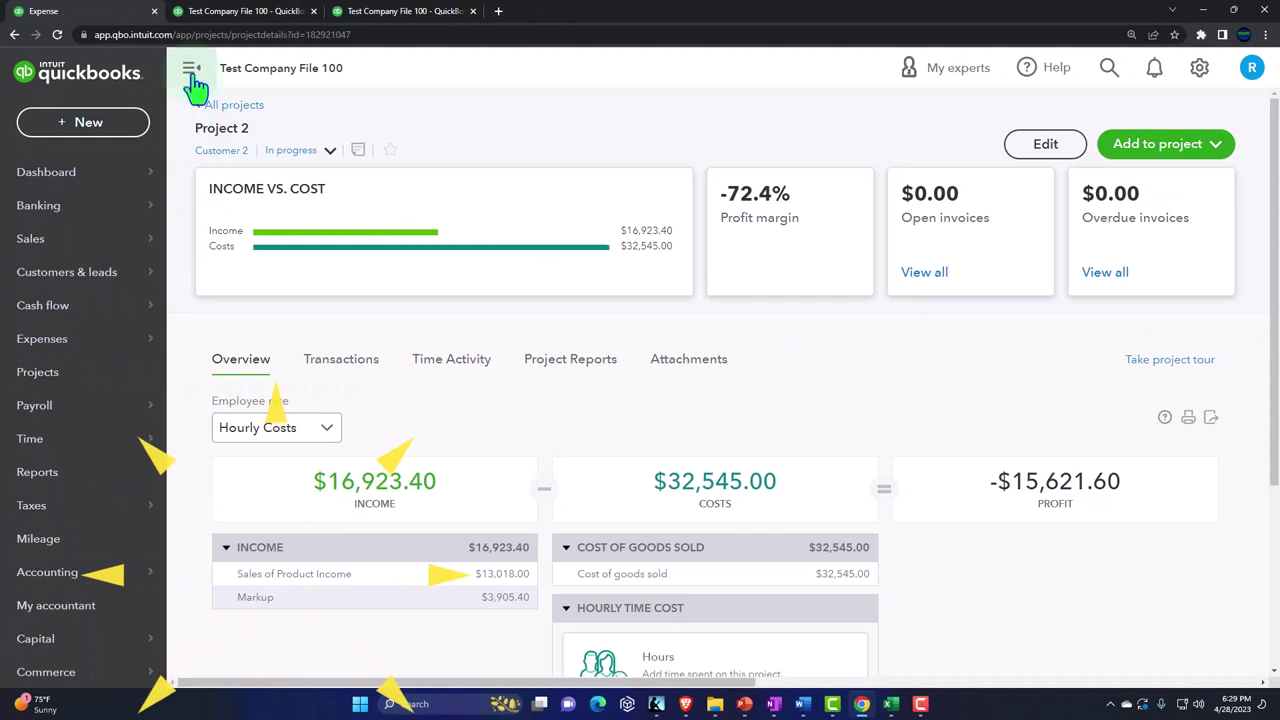
{"action": "left_click", "coordinate": [191, 68]}
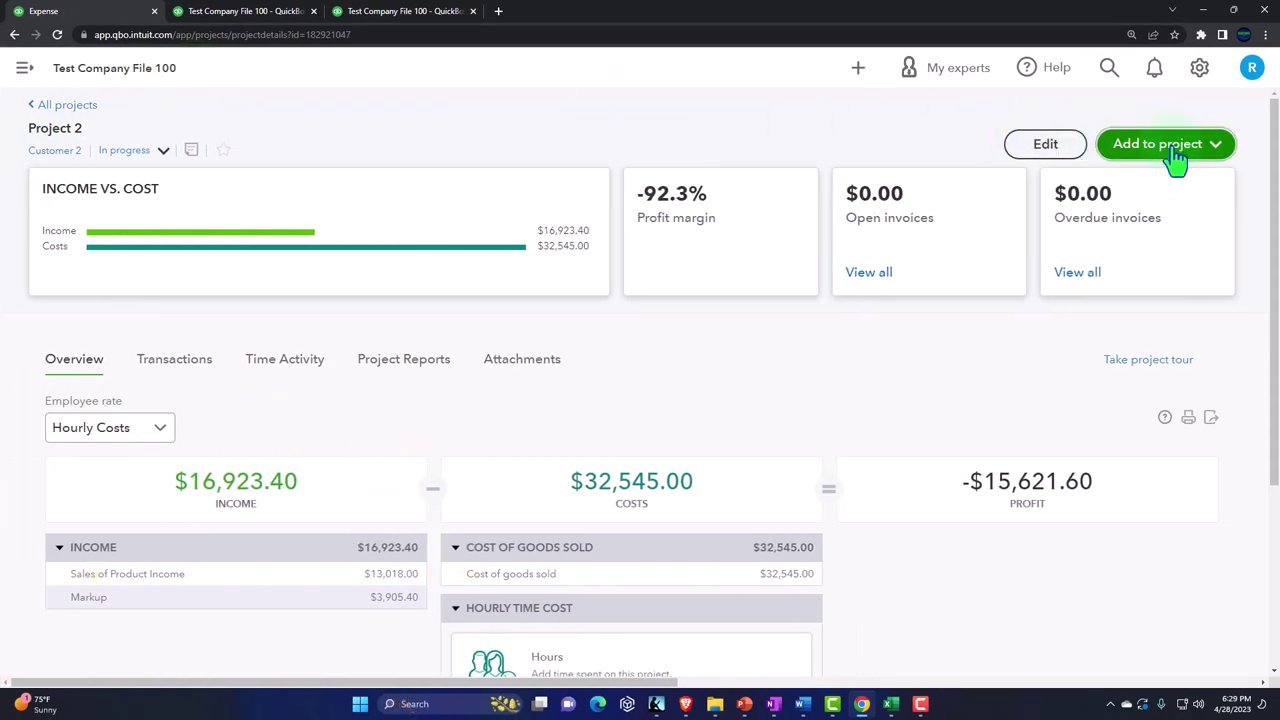
- Start a new invoice for Project 2 and add the three Mar 31, 2025 billable expenses for Materials, Labor and Overhead
{"action": "left_click", "coordinate": [1173, 150]}
{"action": "left_click", "coordinate": [1136, 185]}
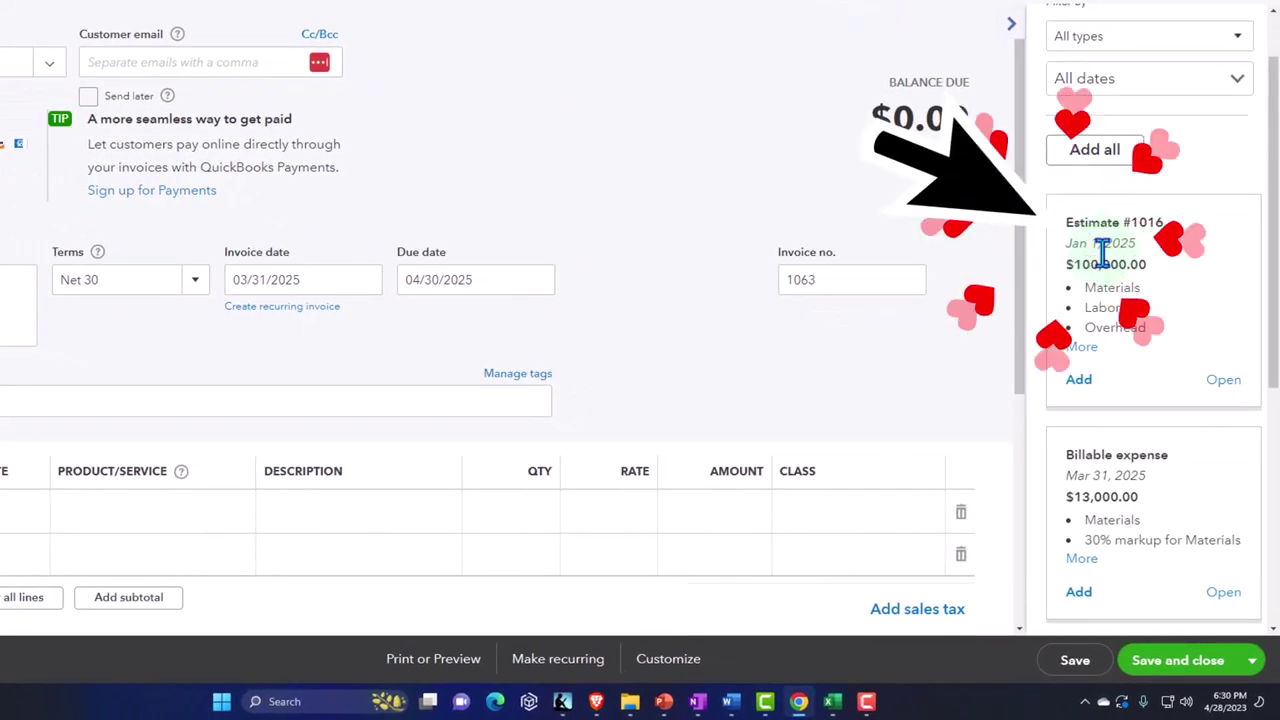
{"action": "scroll", "coordinate": [1100, 255], "scroll_direction": "down", "scroll_amount": 5}
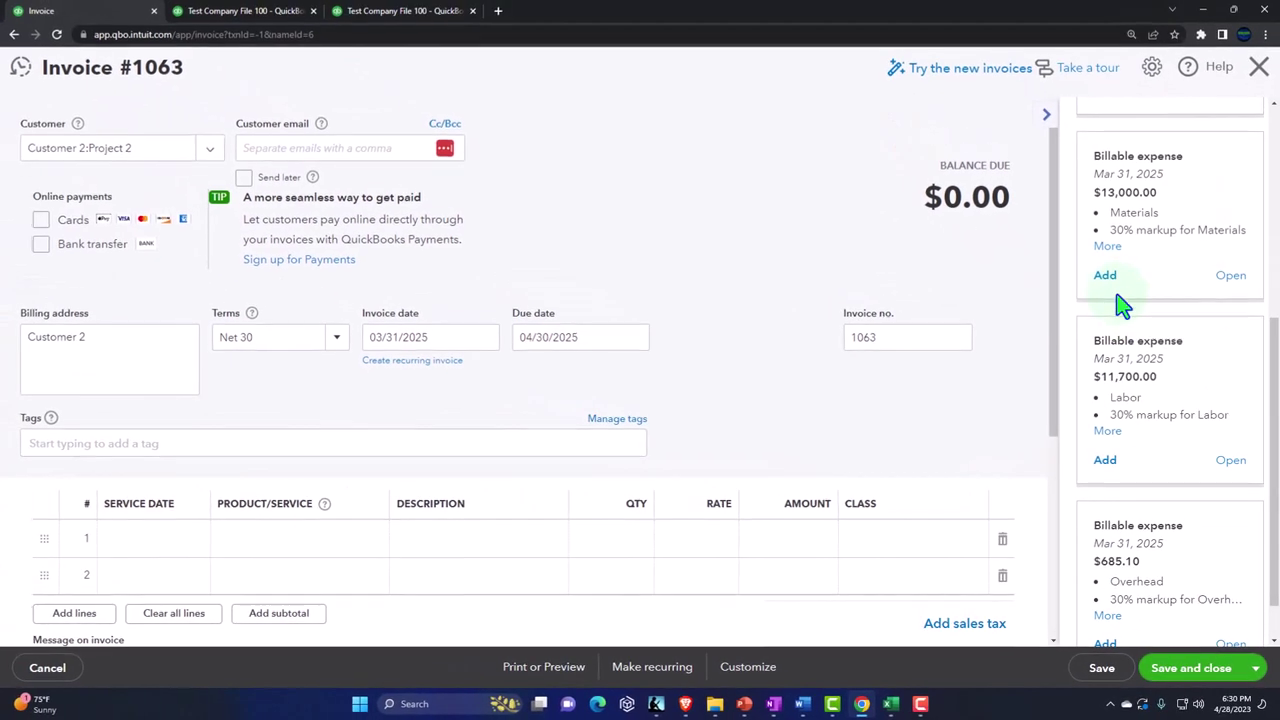
{"action": "left_click", "coordinate": [1111, 282]}
{"action": "left_click", "coordinate": [1113, 415]}
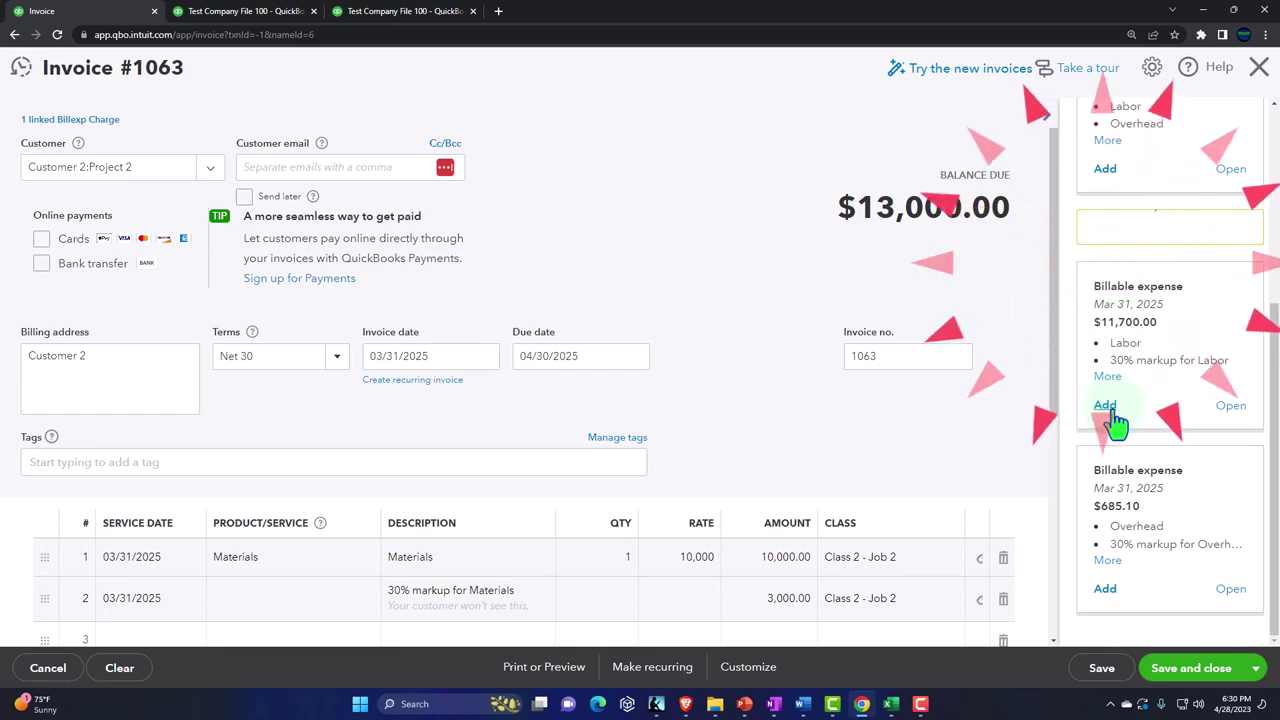
{"action": "left_click", "coordinate": [1106, 591]}
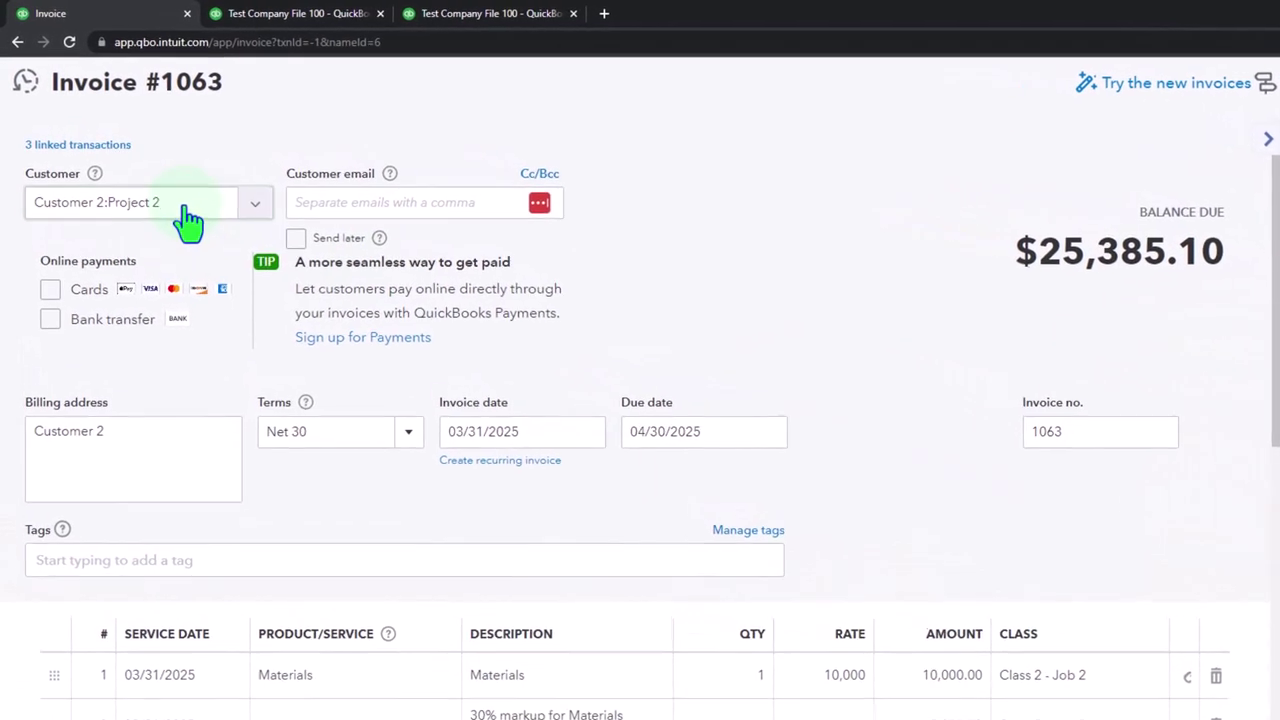
- Hide the invoice's suggested transactions and check its customer, invoice date, due date, and the Materials, Labor and Overhead lines with their markups
{"action": "left_click", "coordinate": [186, 210]}
{"action": "key", "text": "Tab"}
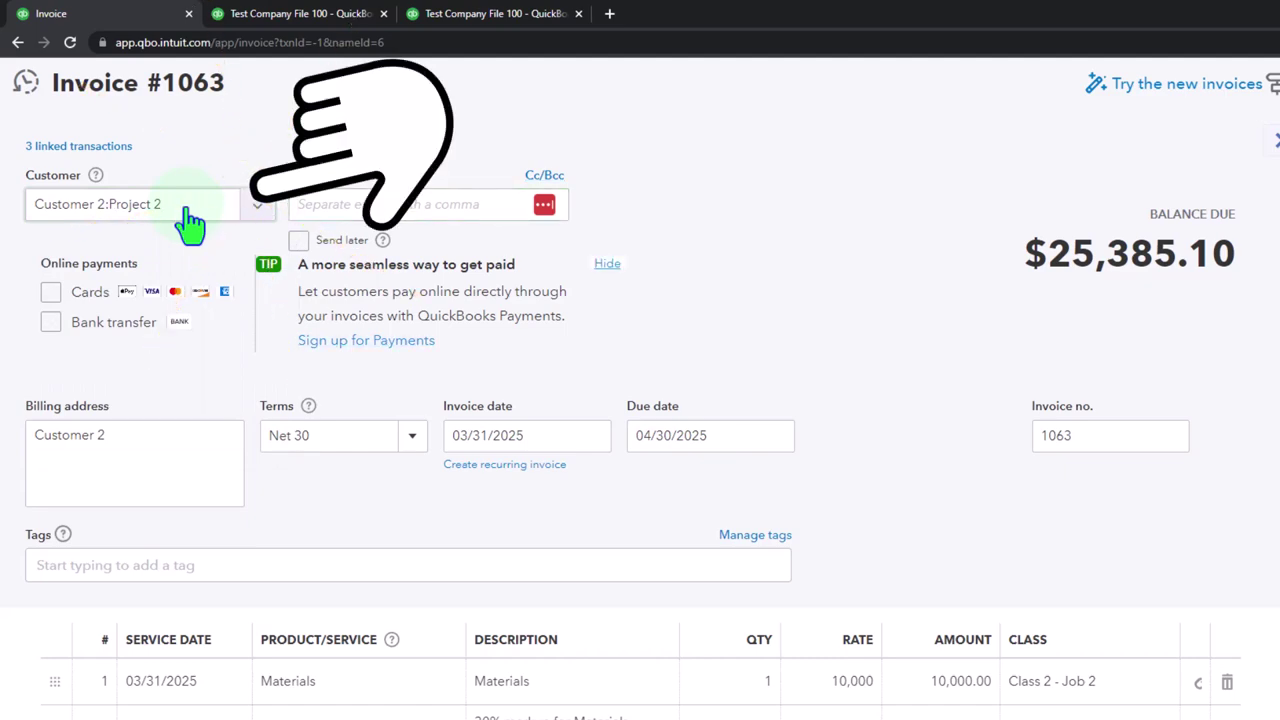
{"action": "left_click", "coordinate": [1052, 122]}
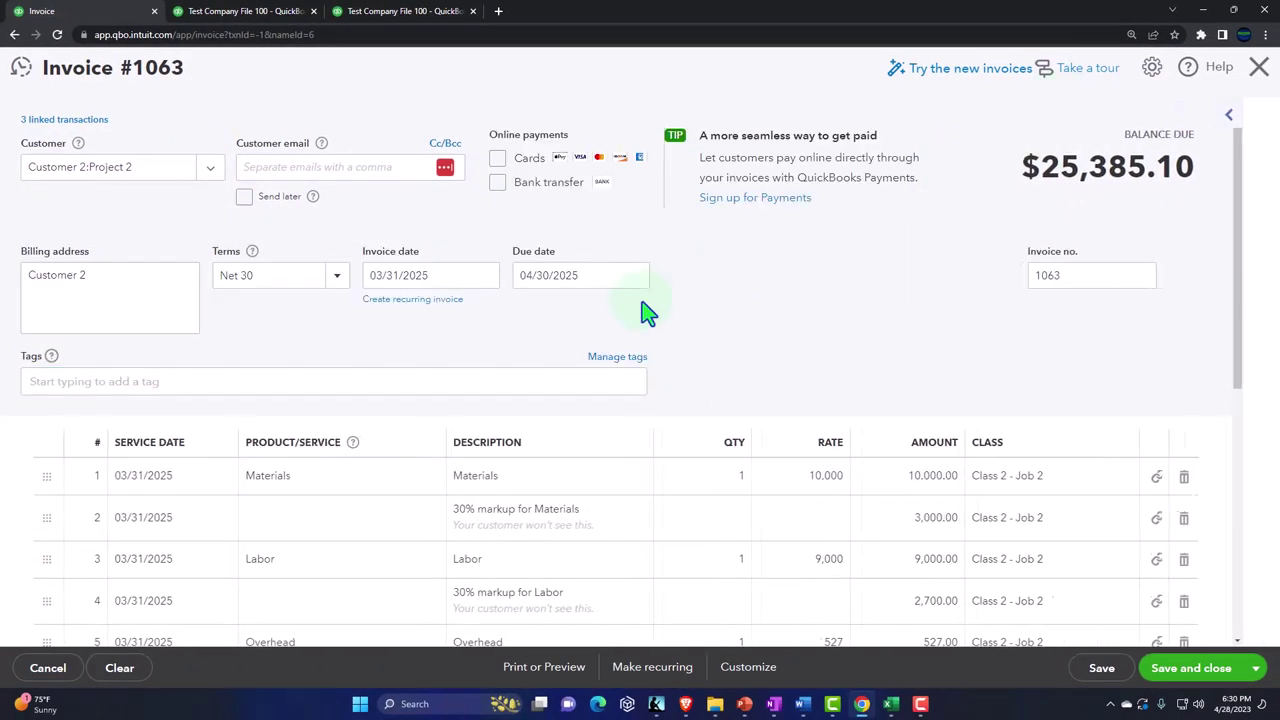
{"action": "left_click", "coordinate": [437, 277]}
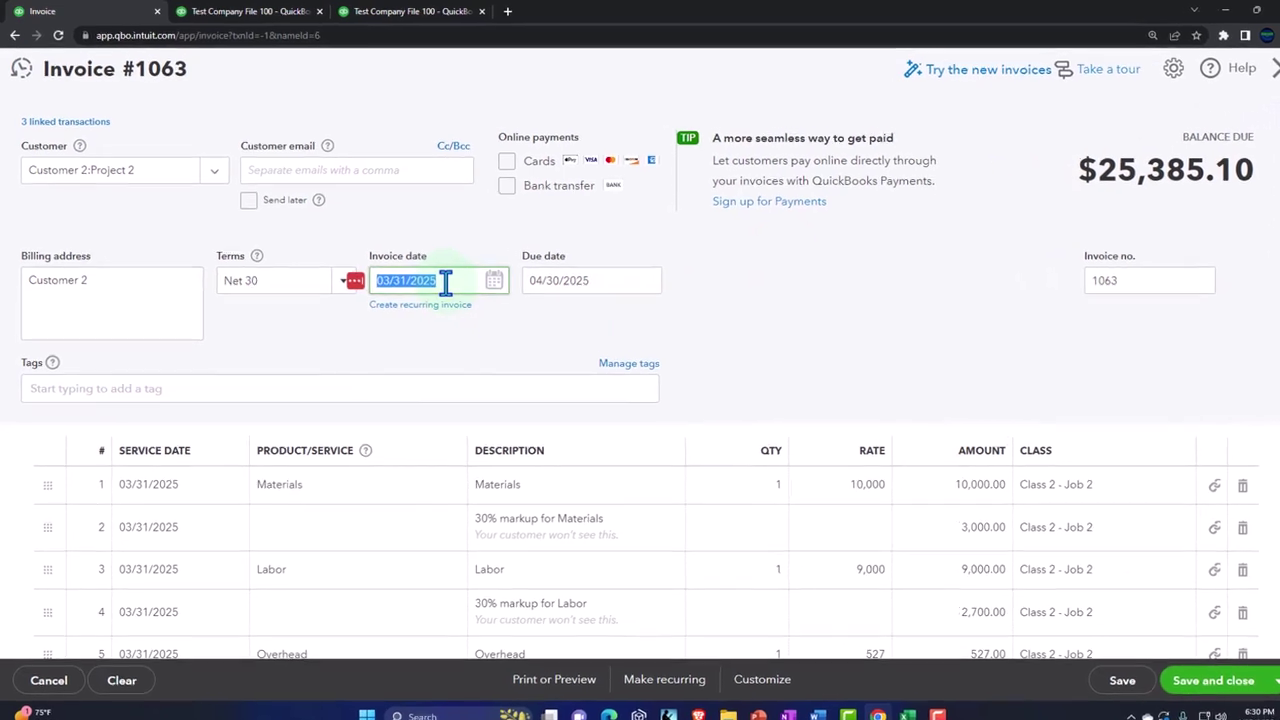
{"action": "key", "text": "Tab"}
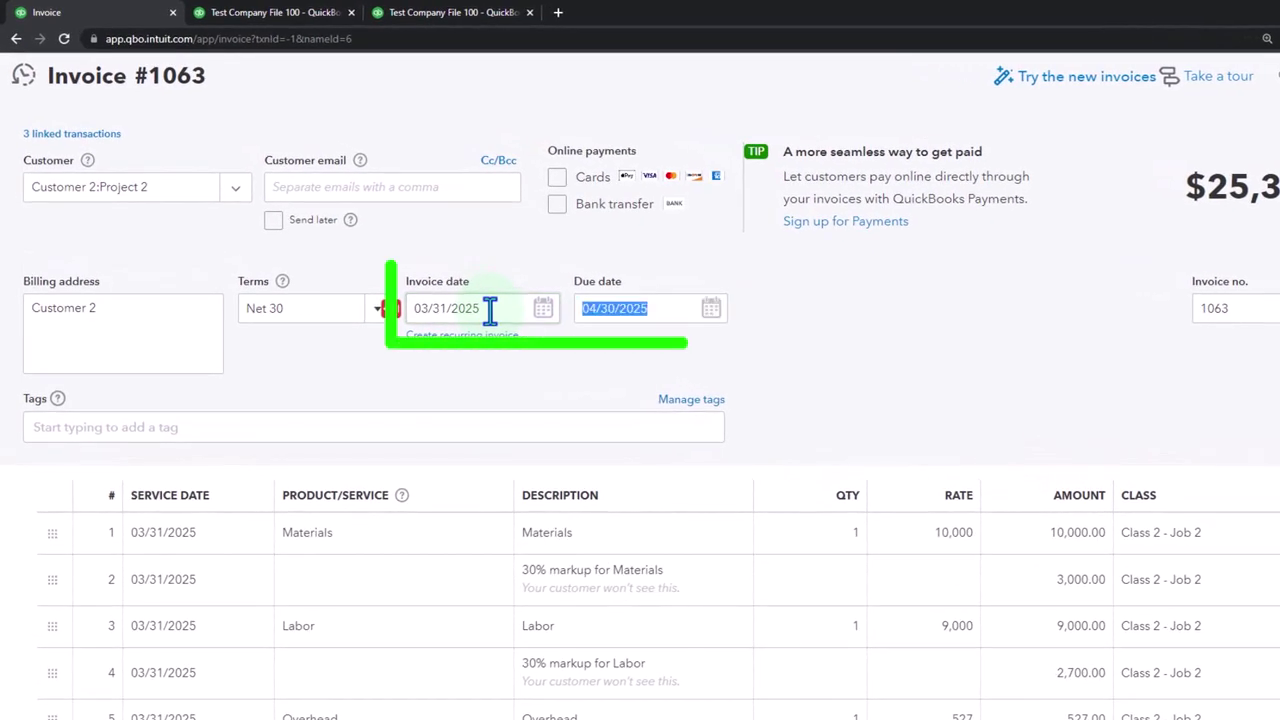
{"action": "key", "text": "Tab"}
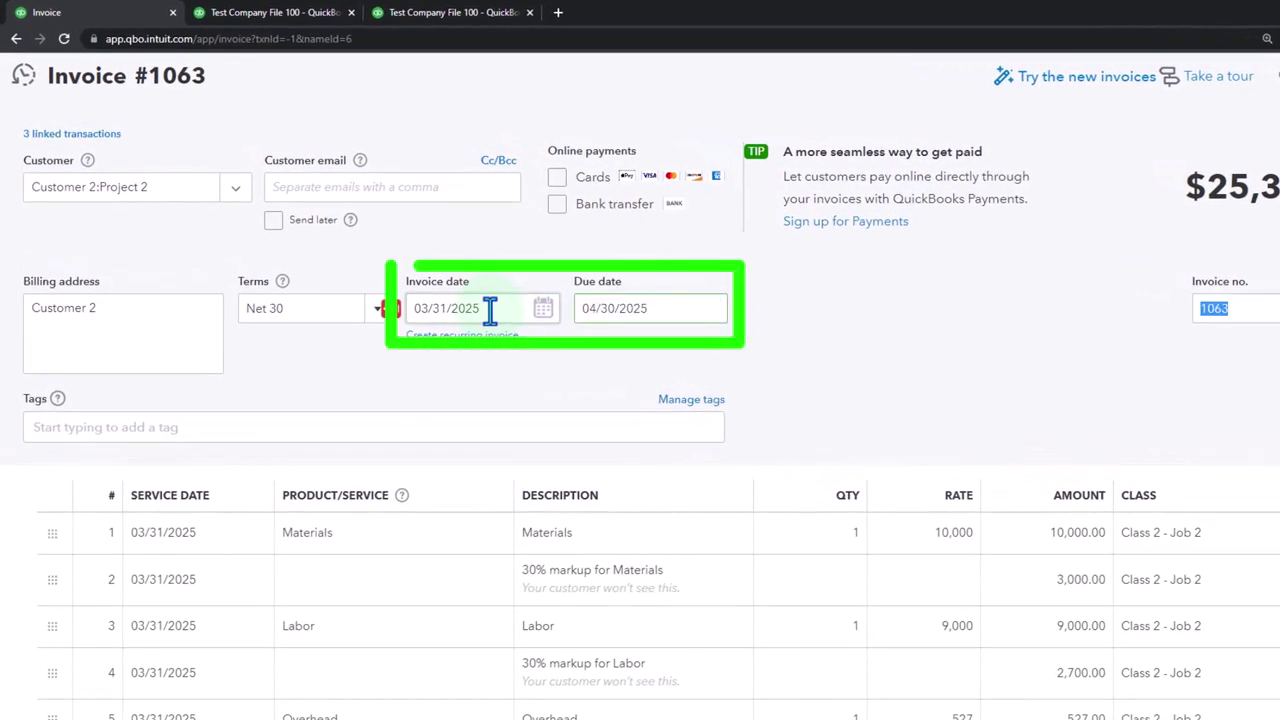
{"action": "key", "text": "Tab"}
{"action": "key", "text": "Tab"}
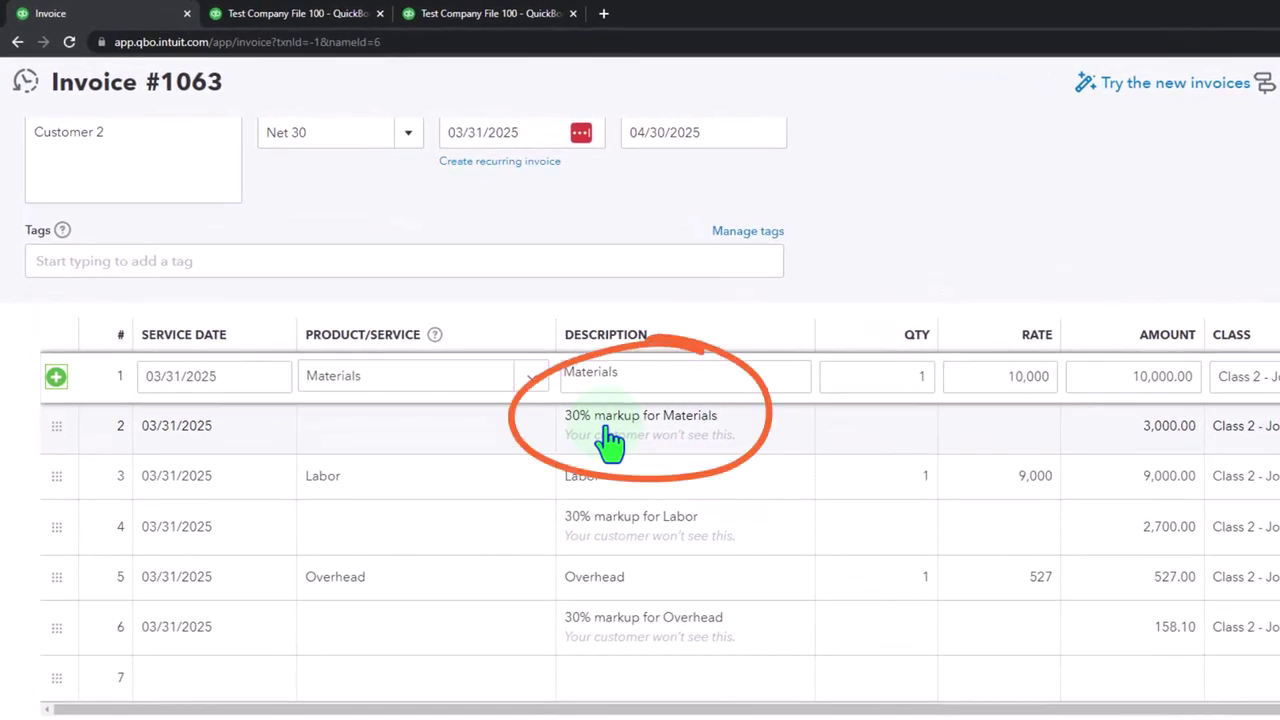
{"action": "scroll", "coordinate": [610, 440], "scroll_direction": "down", "scroll_amount": 1}
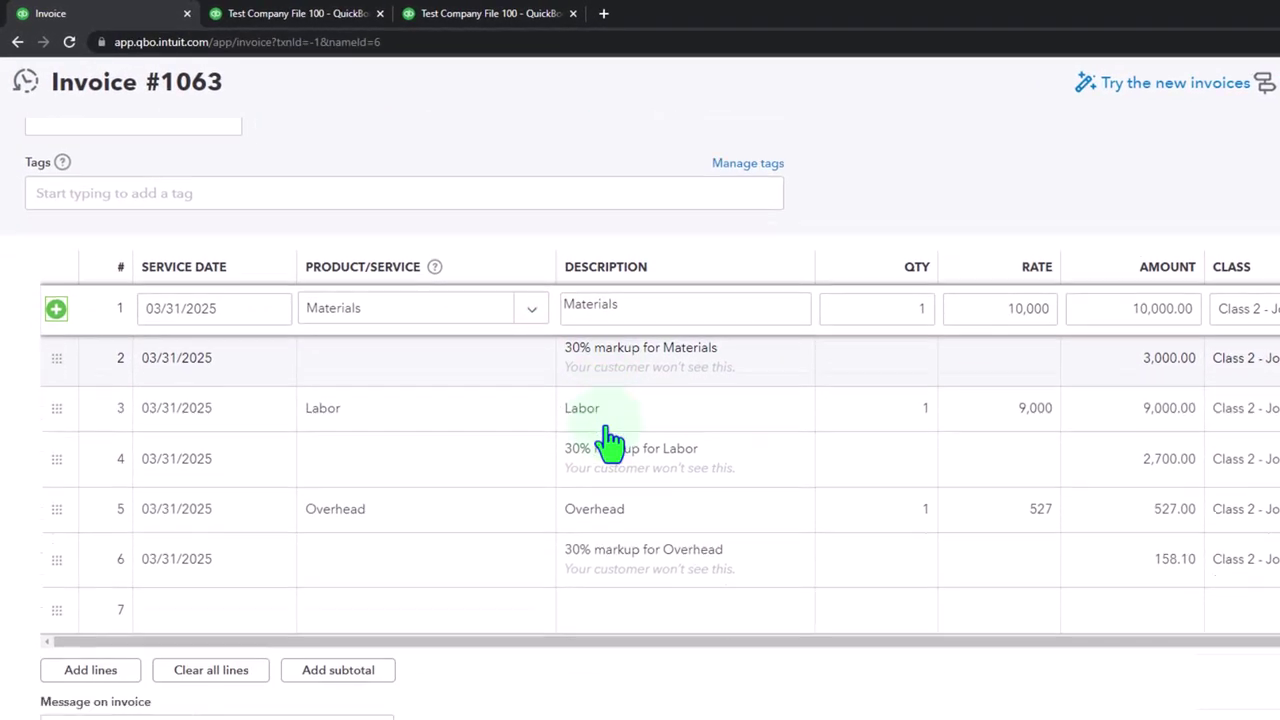
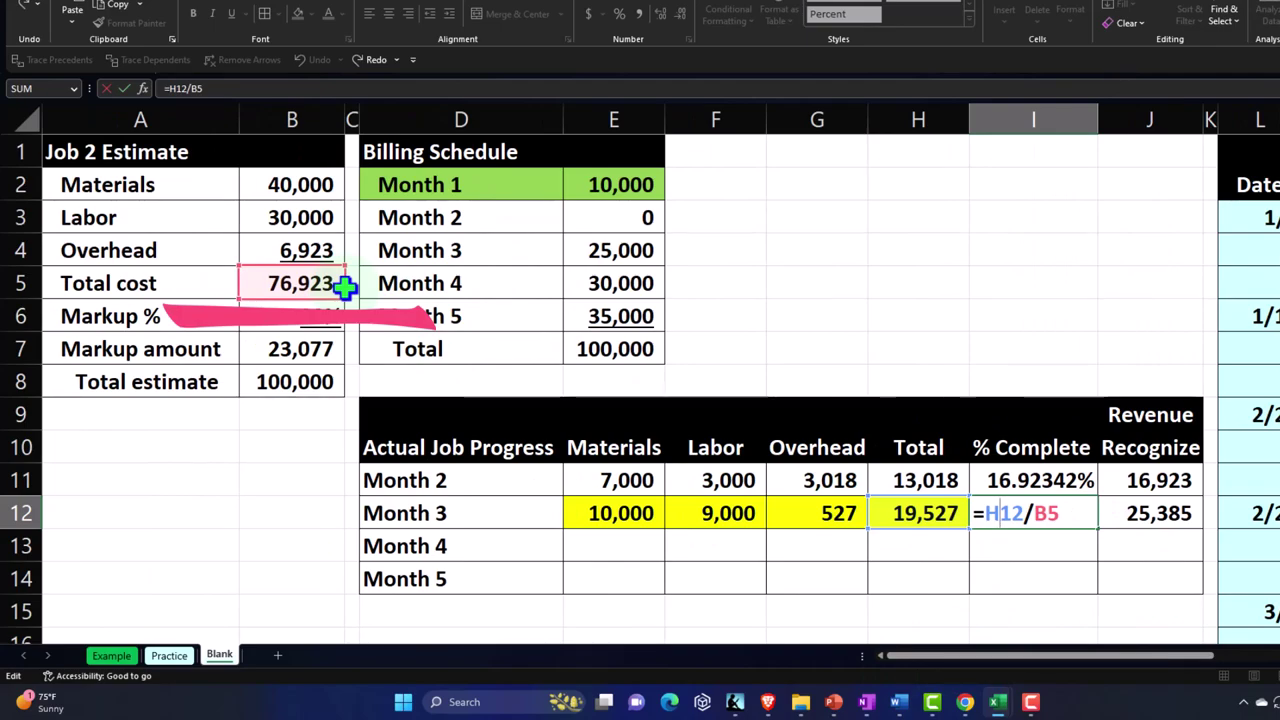
- Check Month 3's % Complete formula in I12 and the Revenue Recognize formula =B8*I12 in J12 against the Job 2 estimate
{"action": "key", "text": "Return"}
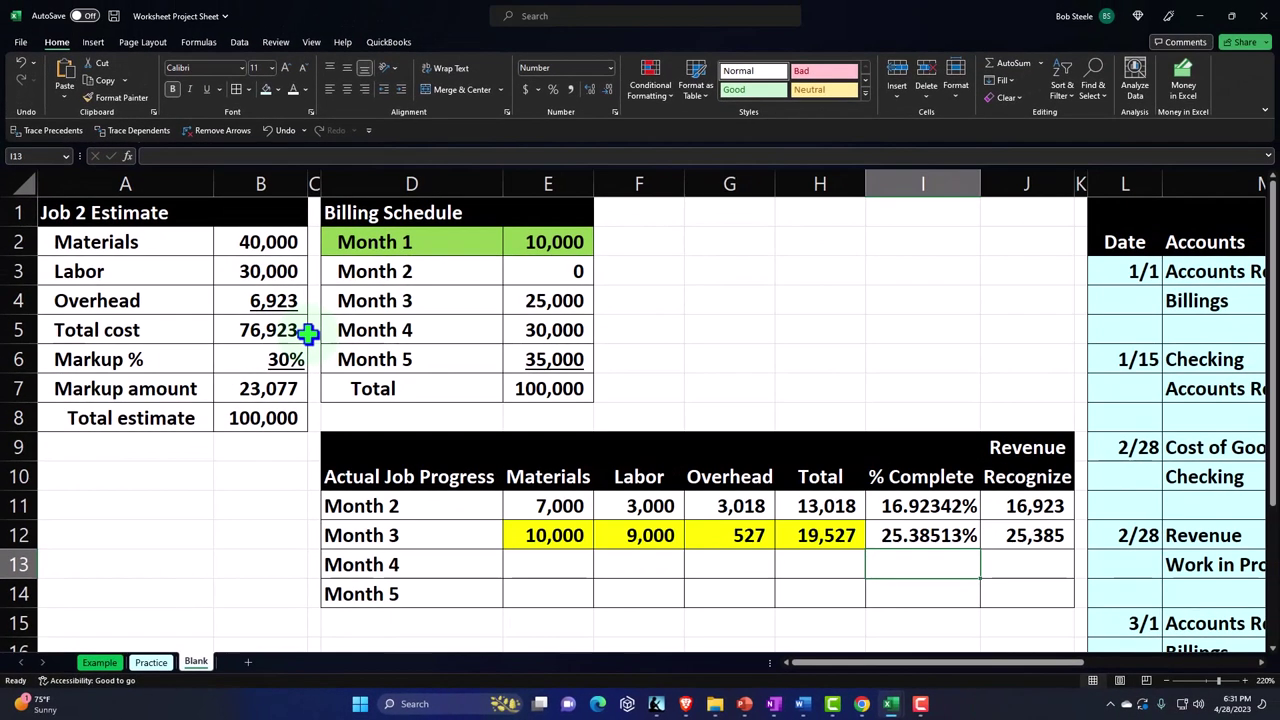
{"action": "key", "text": "Up"}
{"action": "key", "text": "Right"}
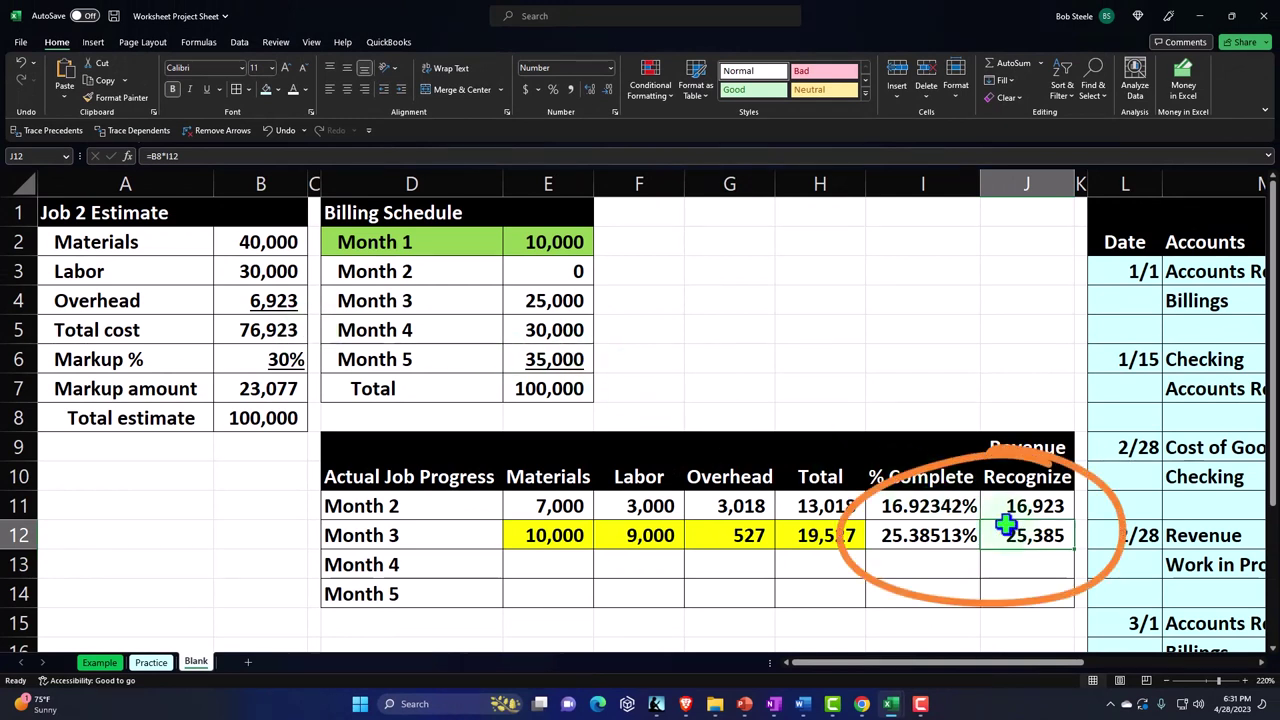
{"action": "type", "text": "=B8*I12"}
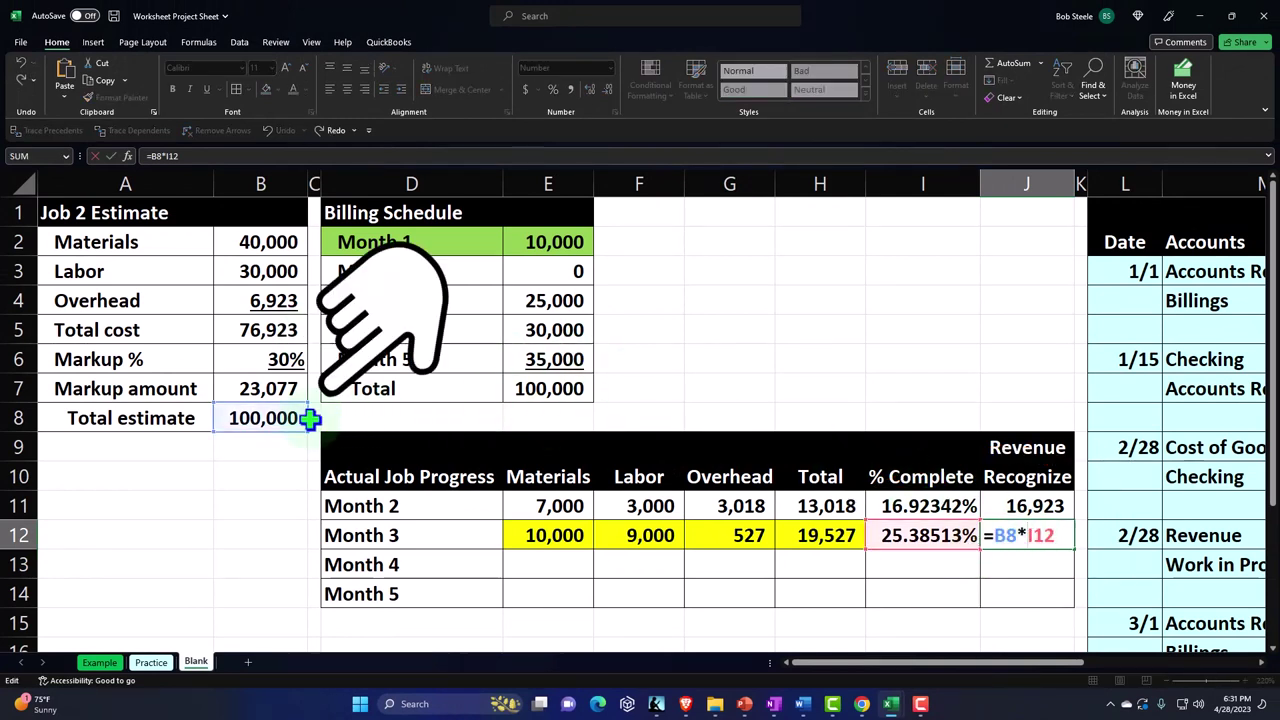
{"action": "key", "text": "ctrl+Return"}
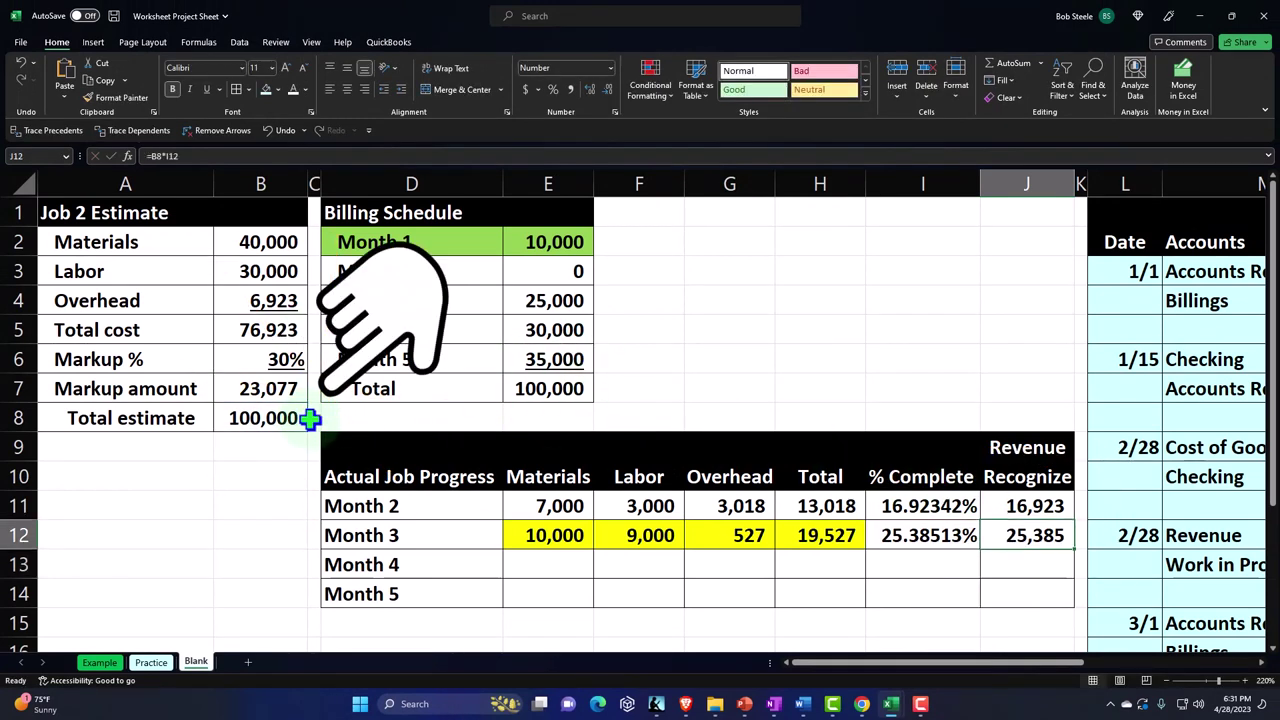
{"action": "key", "text": "Left"}
{"action": "key", "text": "Left"}
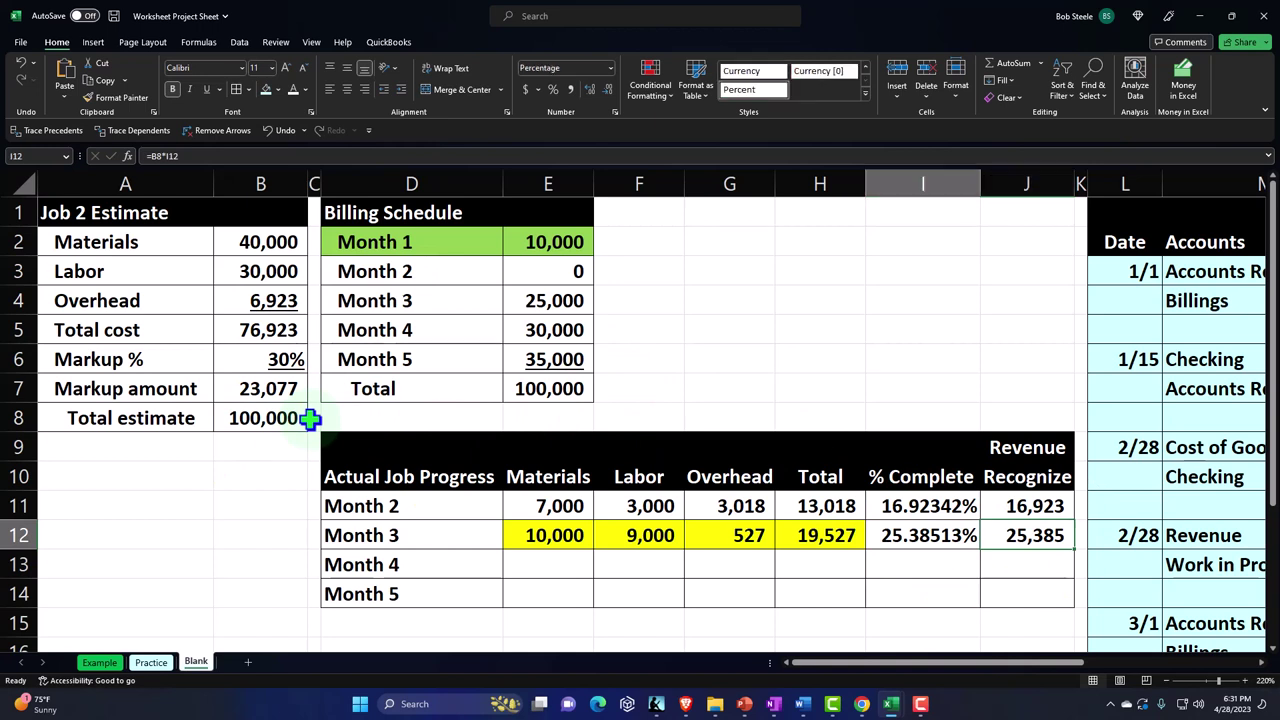
{"action": "key", "text": "Right"}
{"action": "key", "text": "Right"}
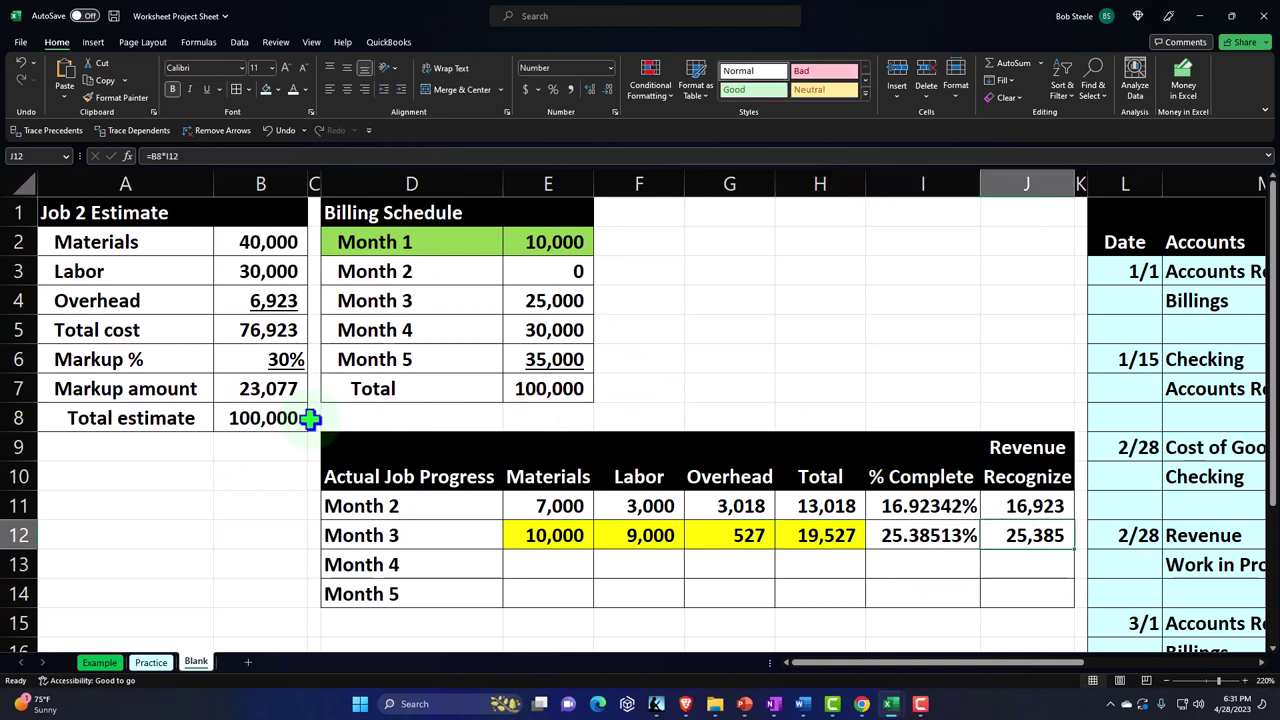
{"action": "left_click_drag", "start_coordinate": [932, 559], "coordinate": [1178, 567]}
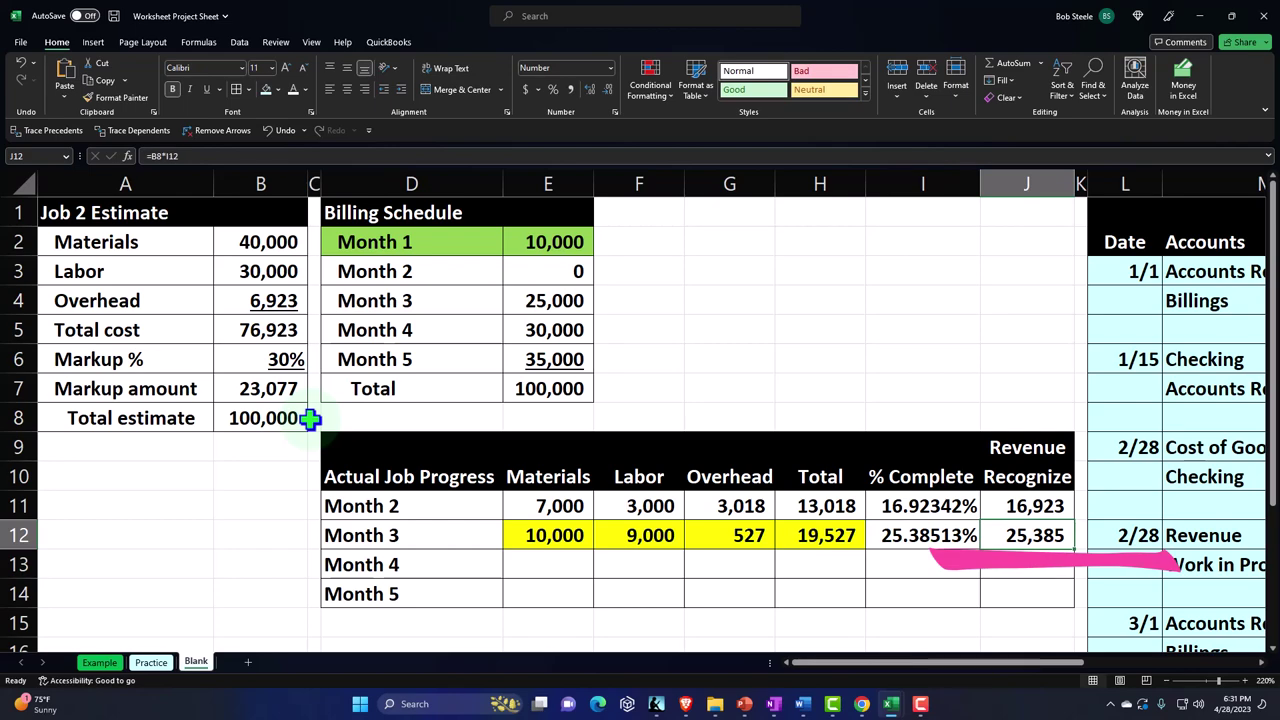
- Extend the journal entry table's light blue fill and cell borders to L23:N25, below the 3/31 Cost of Goods Sold entry
{"action": "key", "text": "Right"}
{"action": "key", "text": "Right"}
{"action": "key", "text": "Right"}
{"action": "key", "text": "Right"}
{"action": "key", "text": "Right"}
{"action": "key", "text": "Right"}
{"action": "key", "text": "Down"}
{"action": "key", "text": "Down"}
{"action": "key", "text": "Down"}
{"action": "key", "text": "Down"}
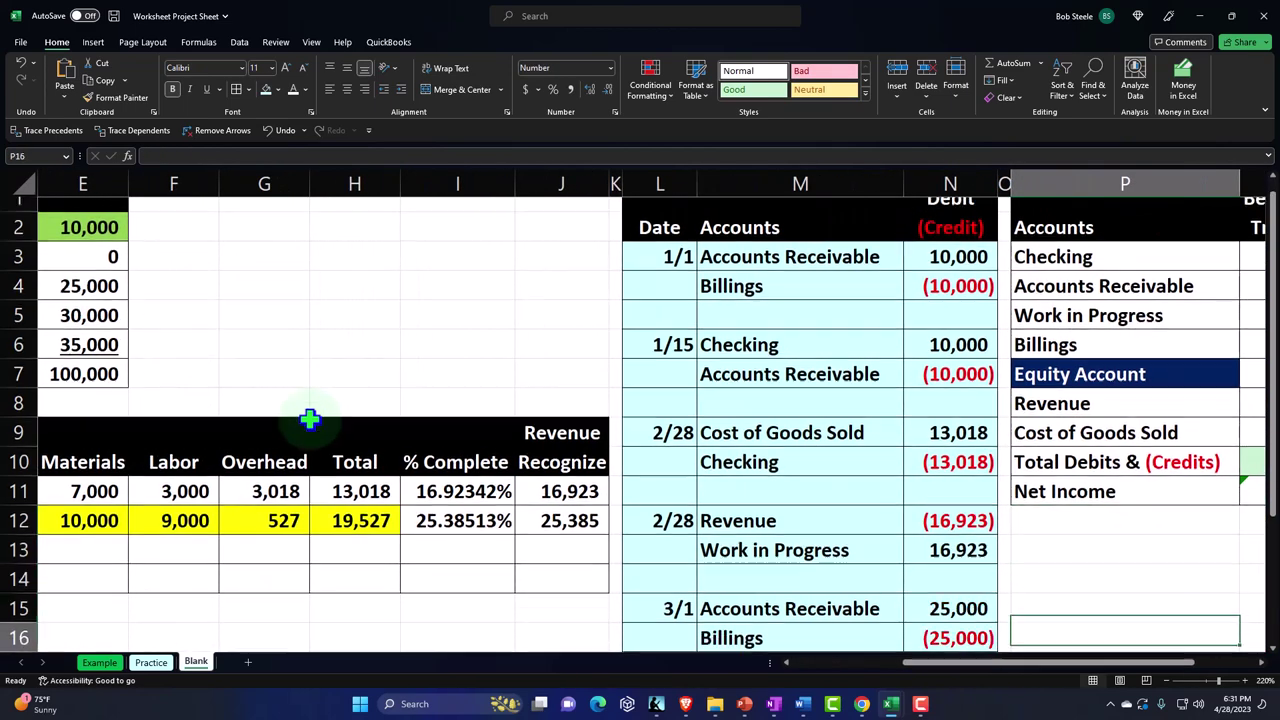
{"action": "key", "text": "Down"}
{"action": "key", "text": "Down"}
{"action": "key", "text": "Down"}
{"action": "key", "text": "Down"}
{"action": "key", "text": "Down"}
{"action": "key", "text": "Down"}
{"action": "key", "text": "Down"}
{"action": "key", "text": "Down"}
{"action": "key", "text": "Down"}
{"action": "key", "text": "Down"}
{"action": "key", "text": "Left"}
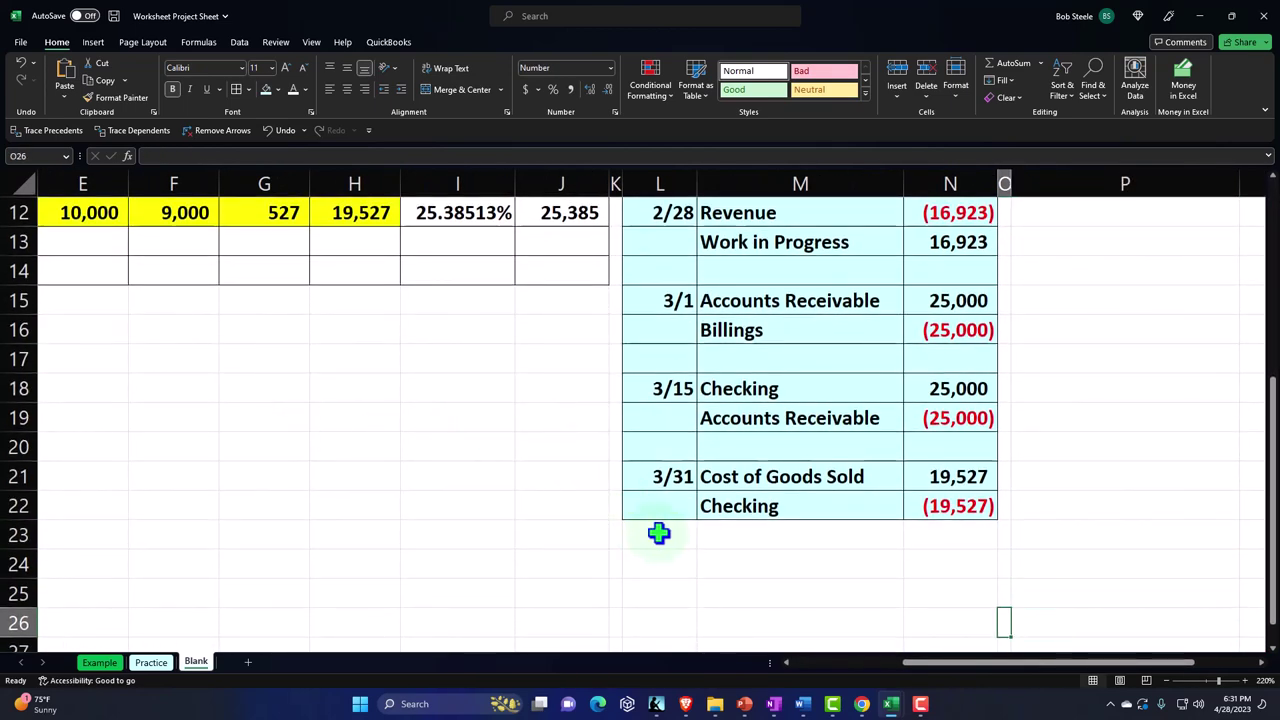
{"action": "left_click_drag", "start_coordinate": [659, 533], "coordinate": [923, 593]}
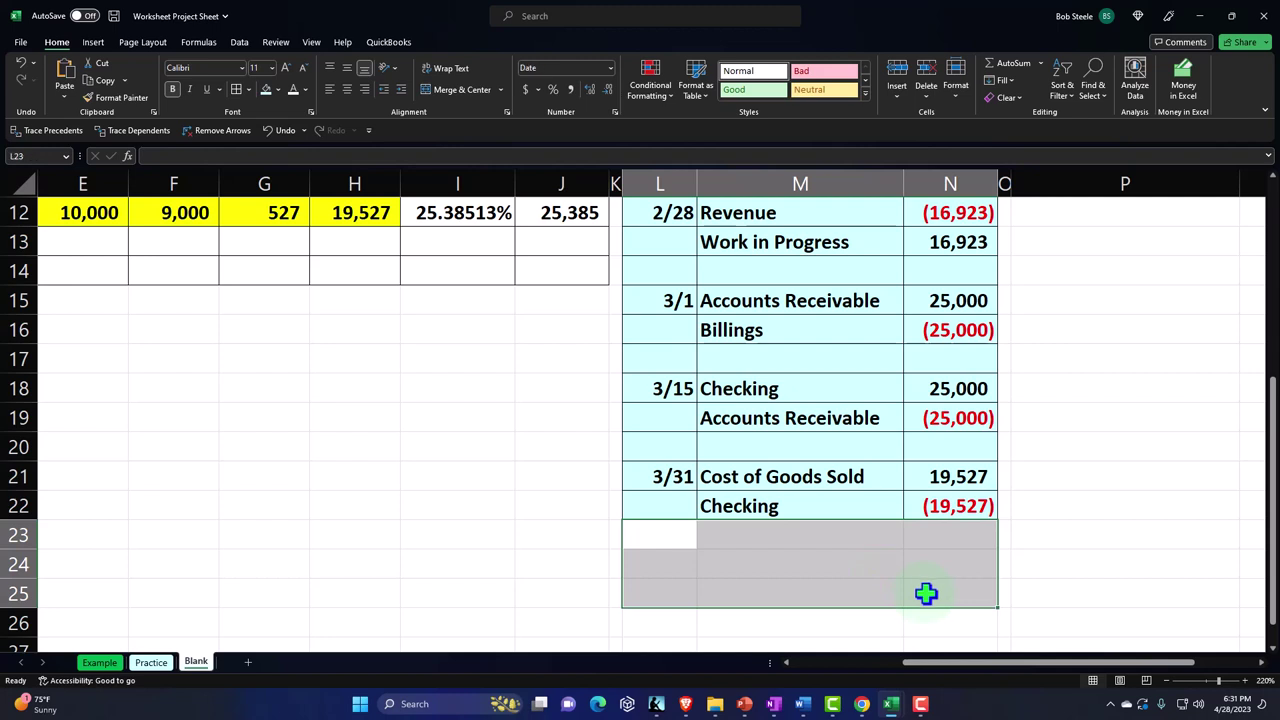
{"action": "left_click", "coordinate": [264, 93]}
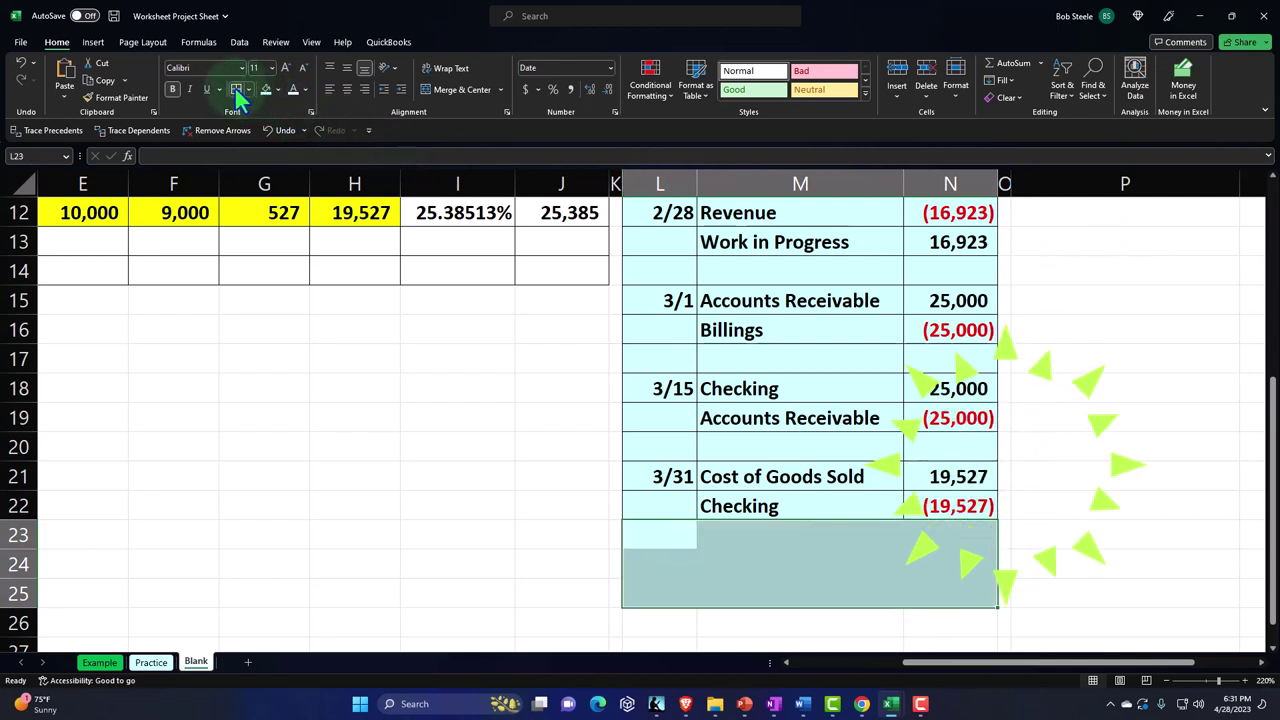
- Start a journal entry in row 24 dated 3/31, linking its first account to Revenue in the trial balance
{"action": "left_click", "coordinate": [662, 561]}
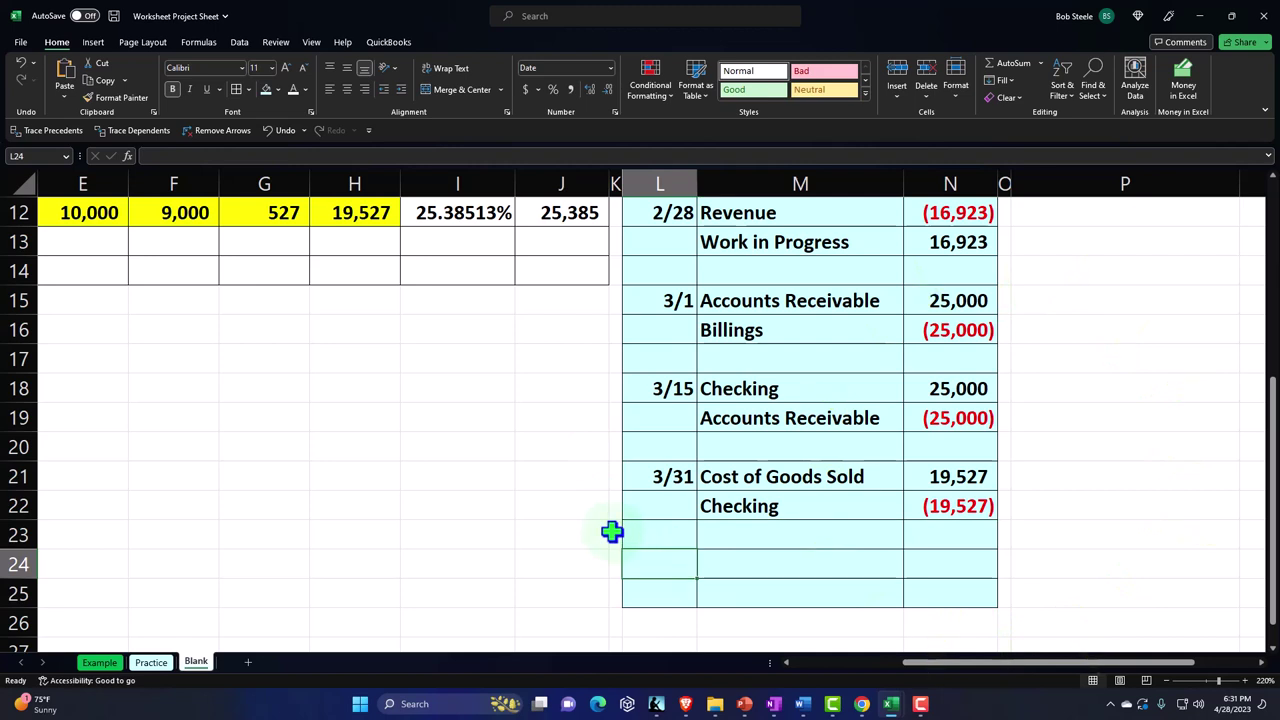
{"action": "type", "text": "3/"}
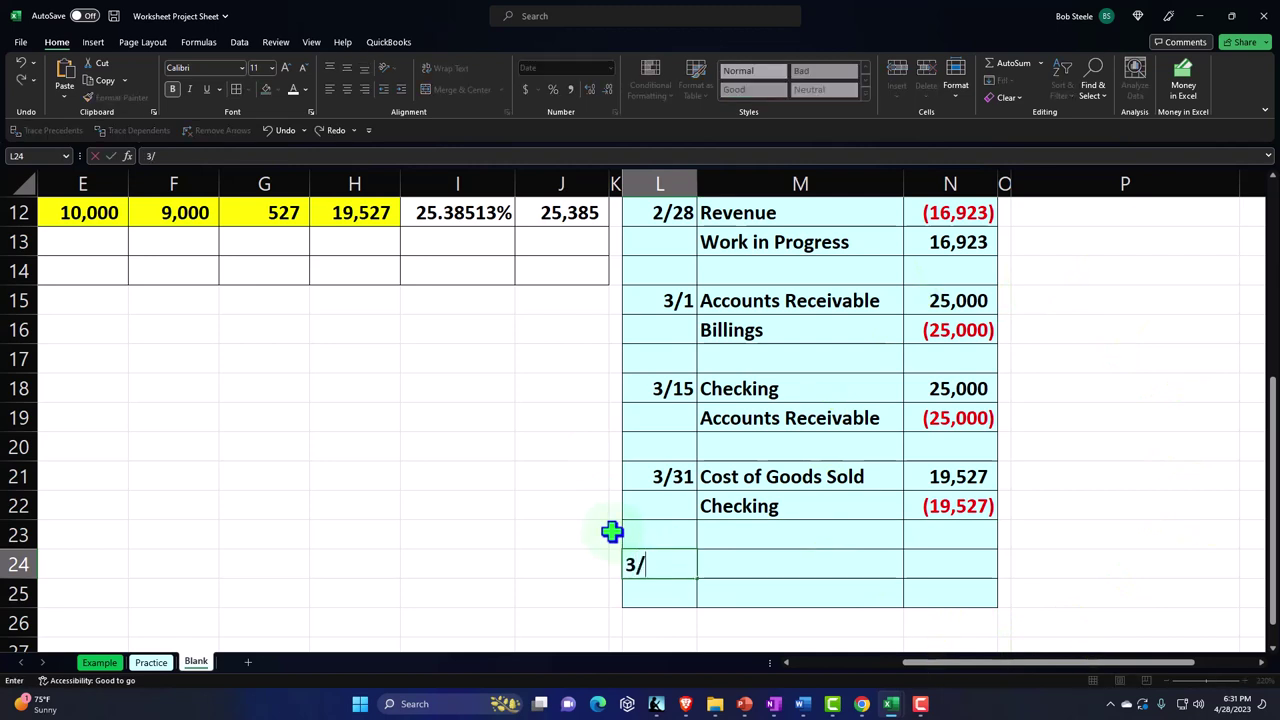
{"action": "type", "text": "31"}
{"action": "key", "text": "Tab"}
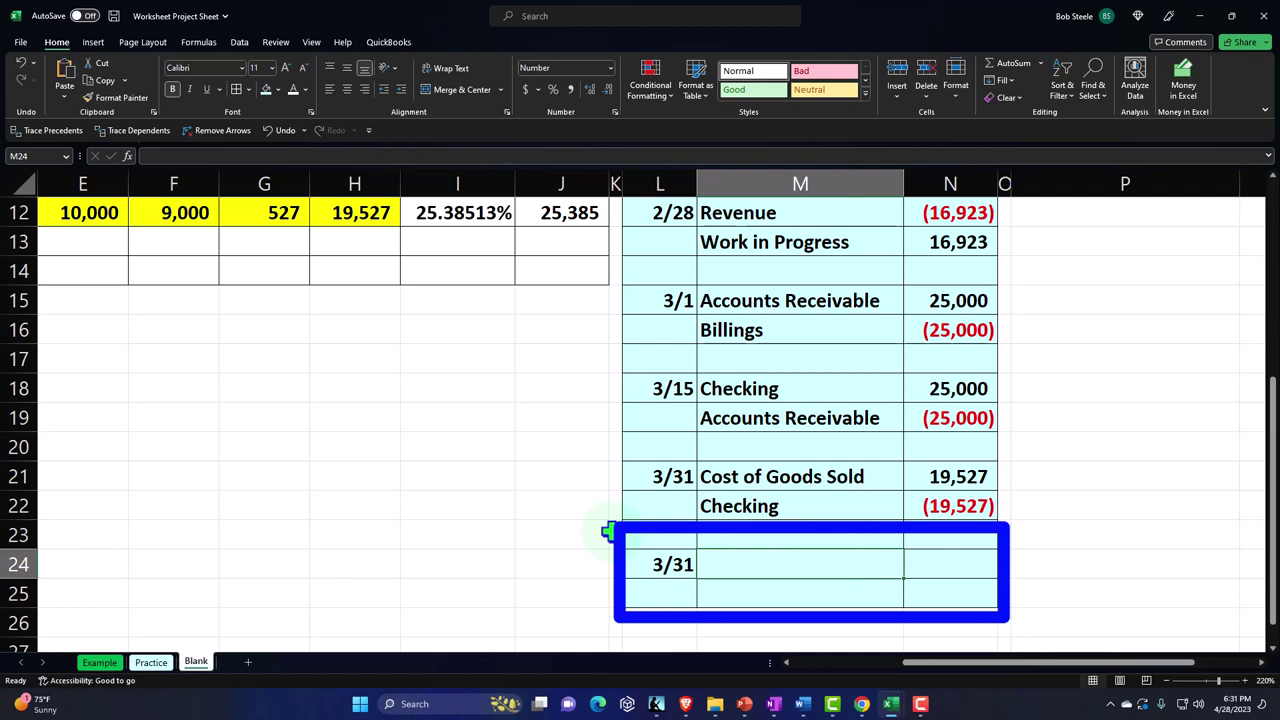
{"action": "type", "text": "+"}
{"action": "scroll", "coordinate": [960, 480], "scroll_direction": "up", "scroll_amount": 4}
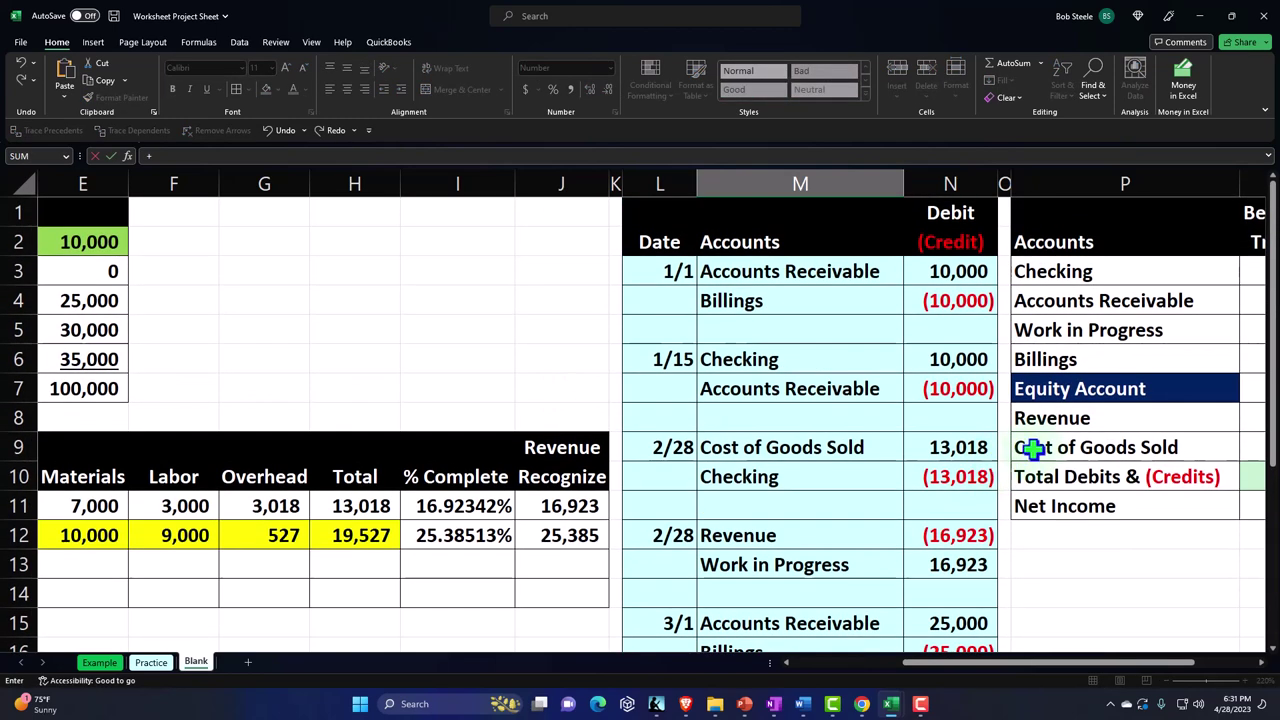
{"action": "left_click", "coordinate": [1057, 418]}
{"action": "key", "text": "Tab"}
{"action": "scroll", "coordinate": [1057, 420], "scroll_direction": "down", "scroll_amount": 4}
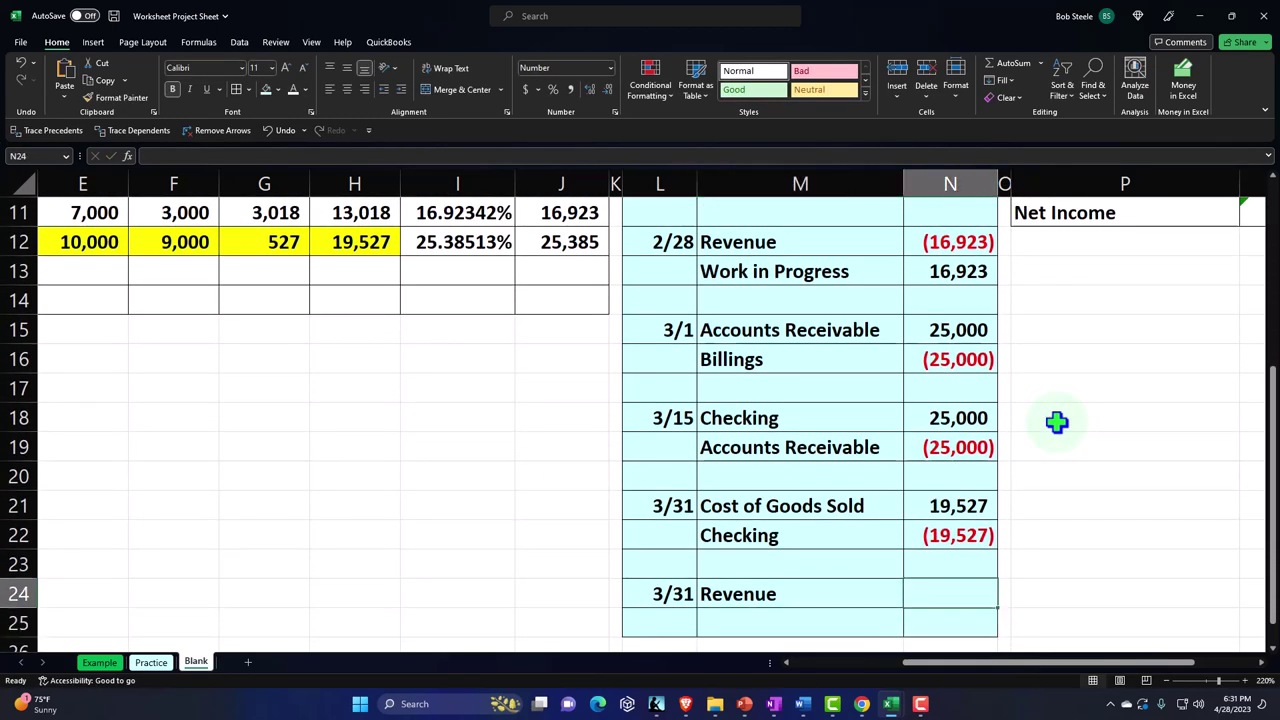
- Credit Revenue in N24 with the negative of Month 3's Revenue Recognize amount, using -J12
{"action": "type", "text": "-"}
{"action": "key", "text": "Left"}
{"action": "key", "text": "Left"}
{"action": "key", "text": "Left"}
{"action": "key", "text": "Left"}
{"action": "key", "text": "Up"}
{"action": "key", "text": "Up"}
{"action": "key", "text": "Up"}
{"action": "key", "text": "Up"}
{"action": "key", "text": "Up"}
{"action": "key", "text": "Up"}
{"action": "key", "text": "Up"}
{"action": "key", "text": "Up"}
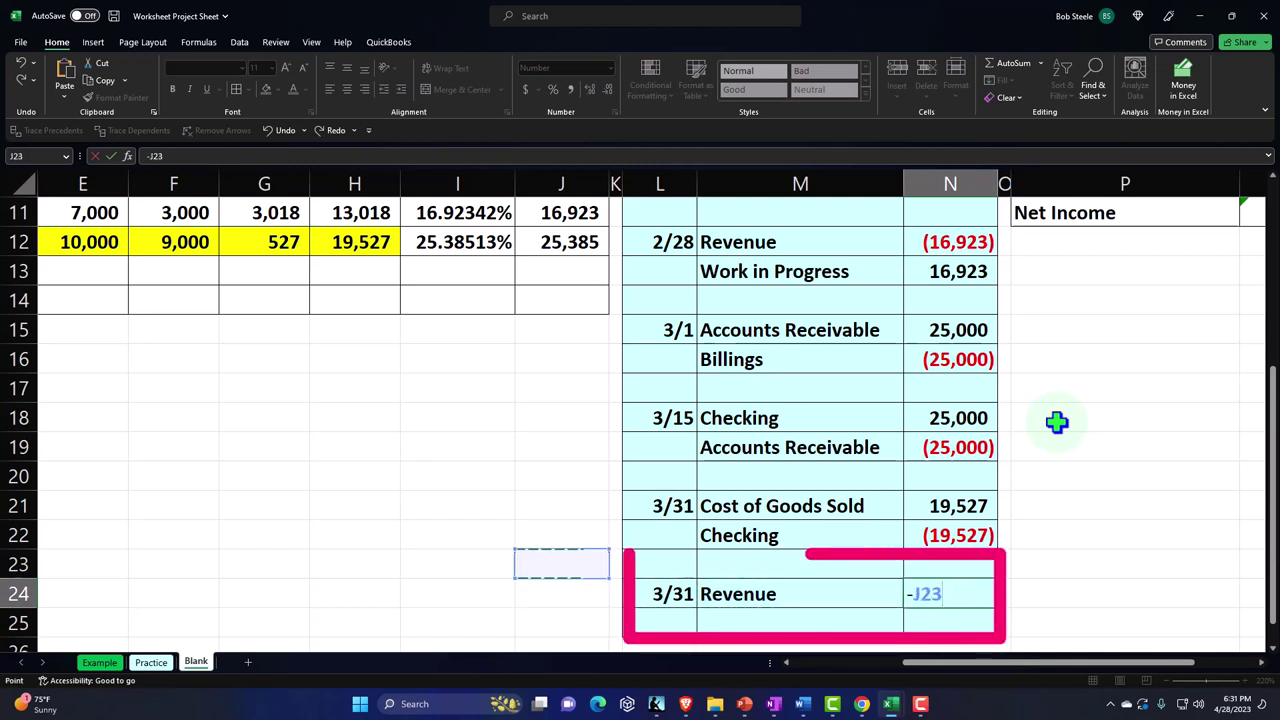
{"action": "key", "text": "Up"}
{"action": "key", "text": "Up"}
{"action": "key", "text": "Up"}
{"action": "key", "text": "Up"}
{"action": "key", "text": "Left"}
{"action": "key", "text": "Left"}
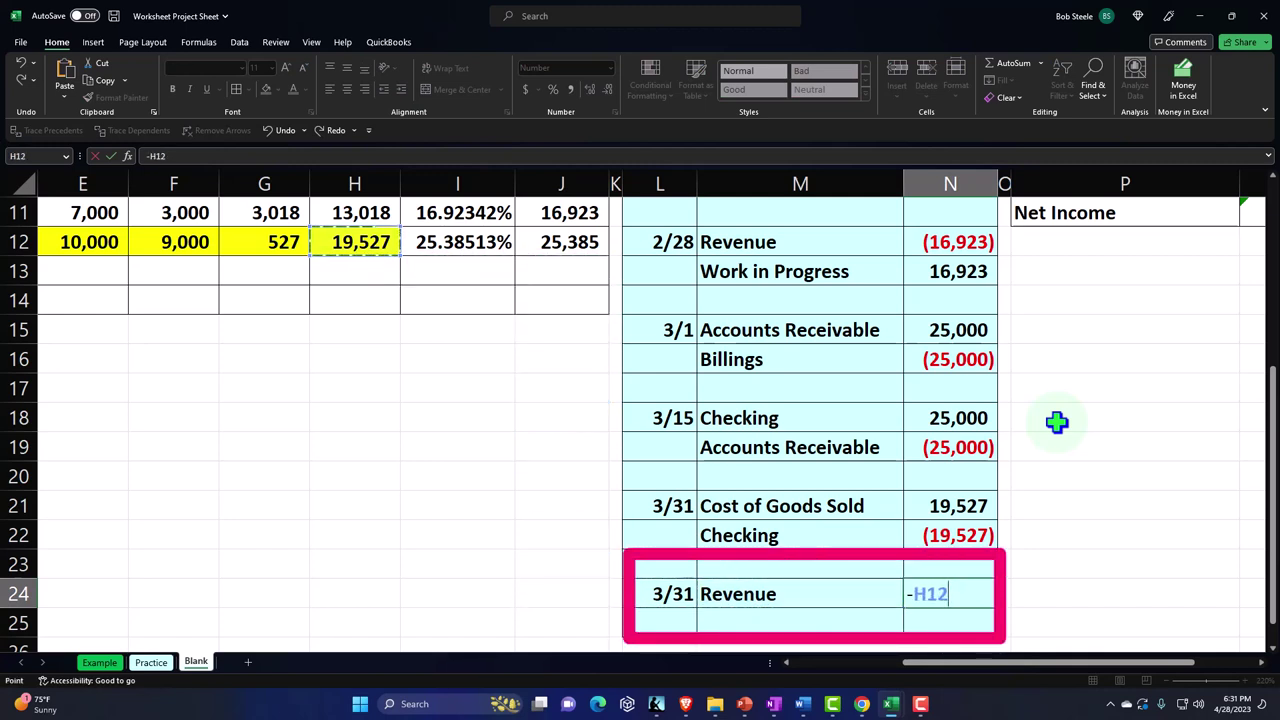
{"action": "key", "text": "Right"}
{"action": "key", "text": "Right"}
{"action": "key", "text": "Right"}
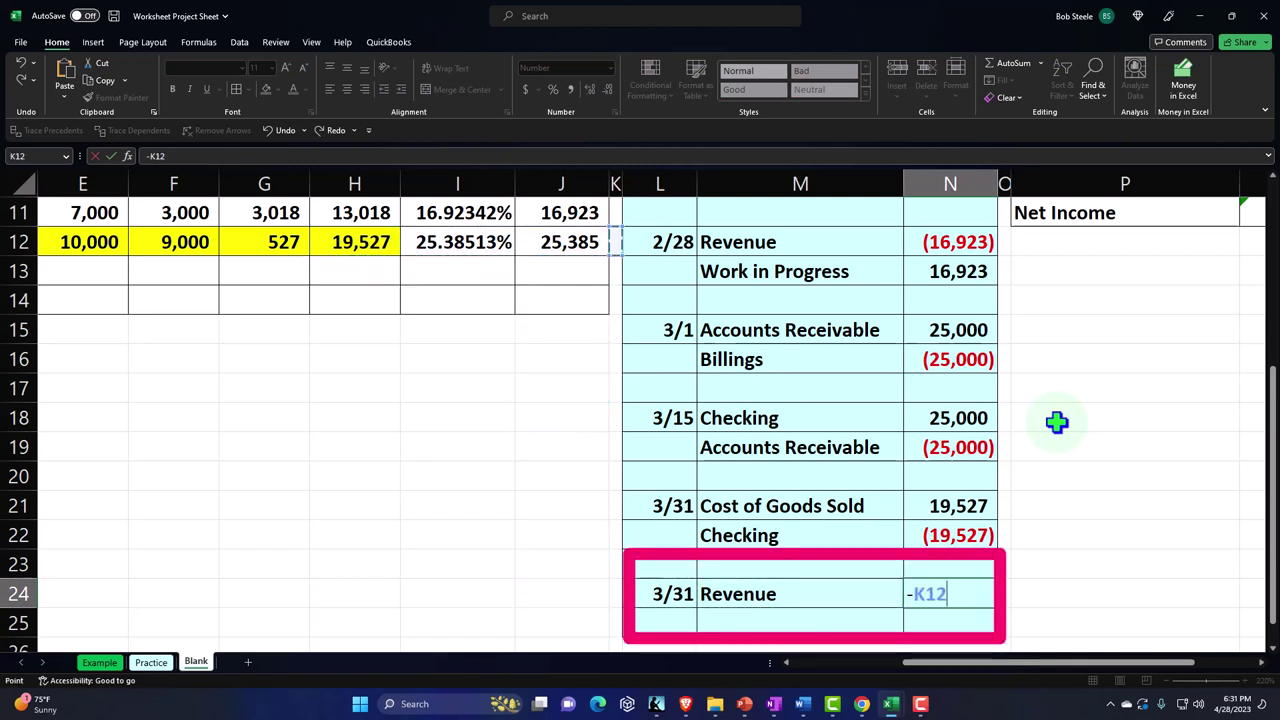
{"action": "key", "text": "Right"}
{"action": "key", "text": "Left"}
{"action": "key", "text": "Left"}
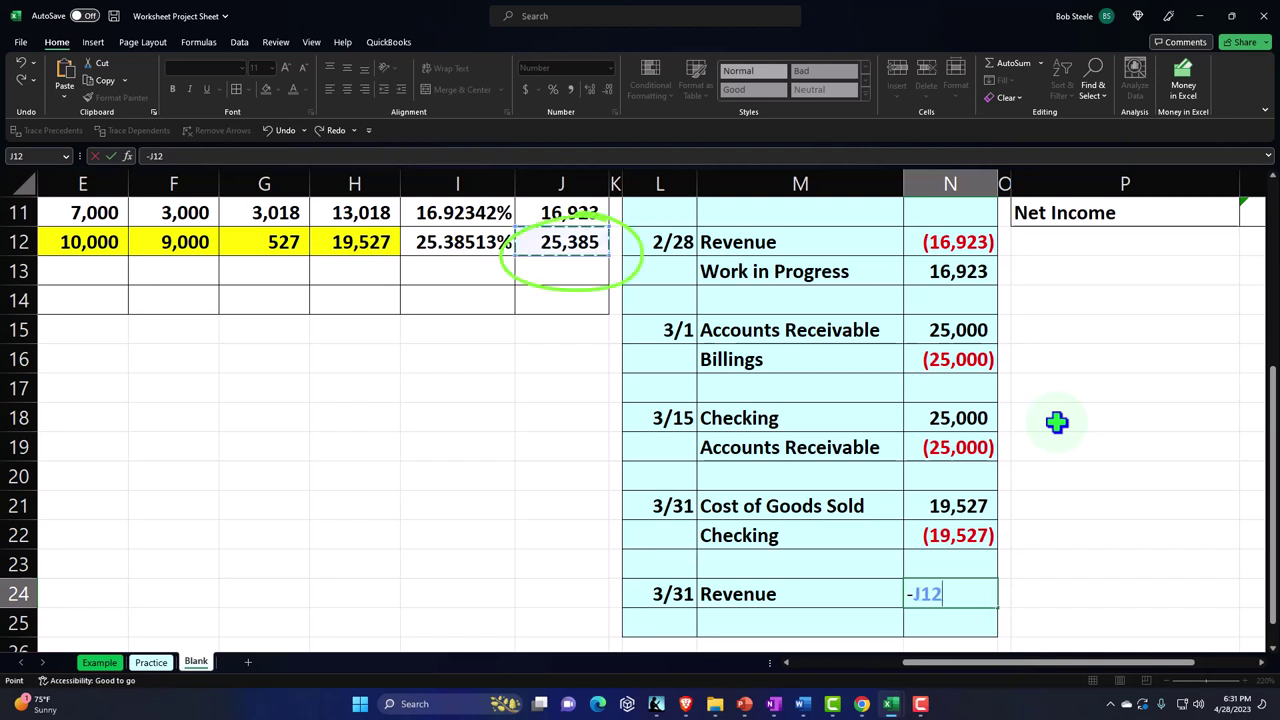
{"action": "key", "text": "Return"}
- Link the second account of the 3/31 revenue entry, in M25, to Work in Progress in the trial balance (P5)
{"action": "key", "text": "Left"}
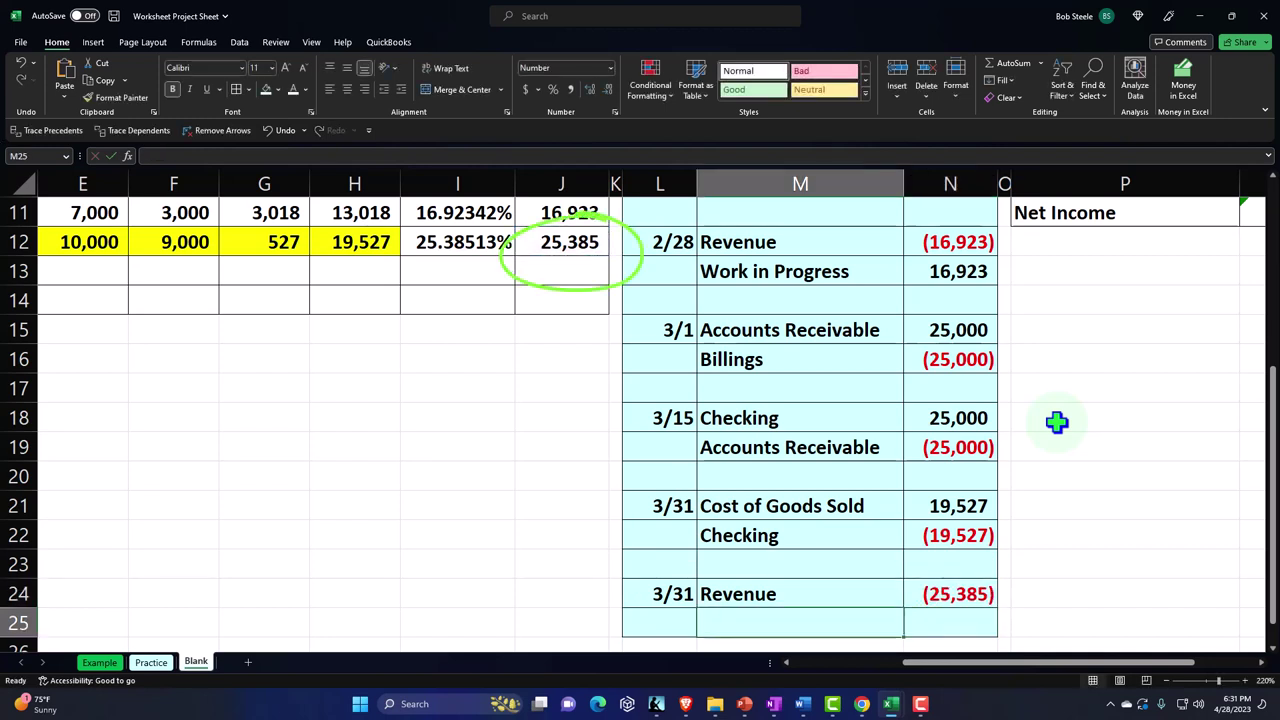
{"action": "type", "text": "+"}
{"action": "key", "text": "Right"}
{"action": "key", "text": "Right"}
{"action": "key", "text": "Right"}
{"action": "key", "text": "Right"}
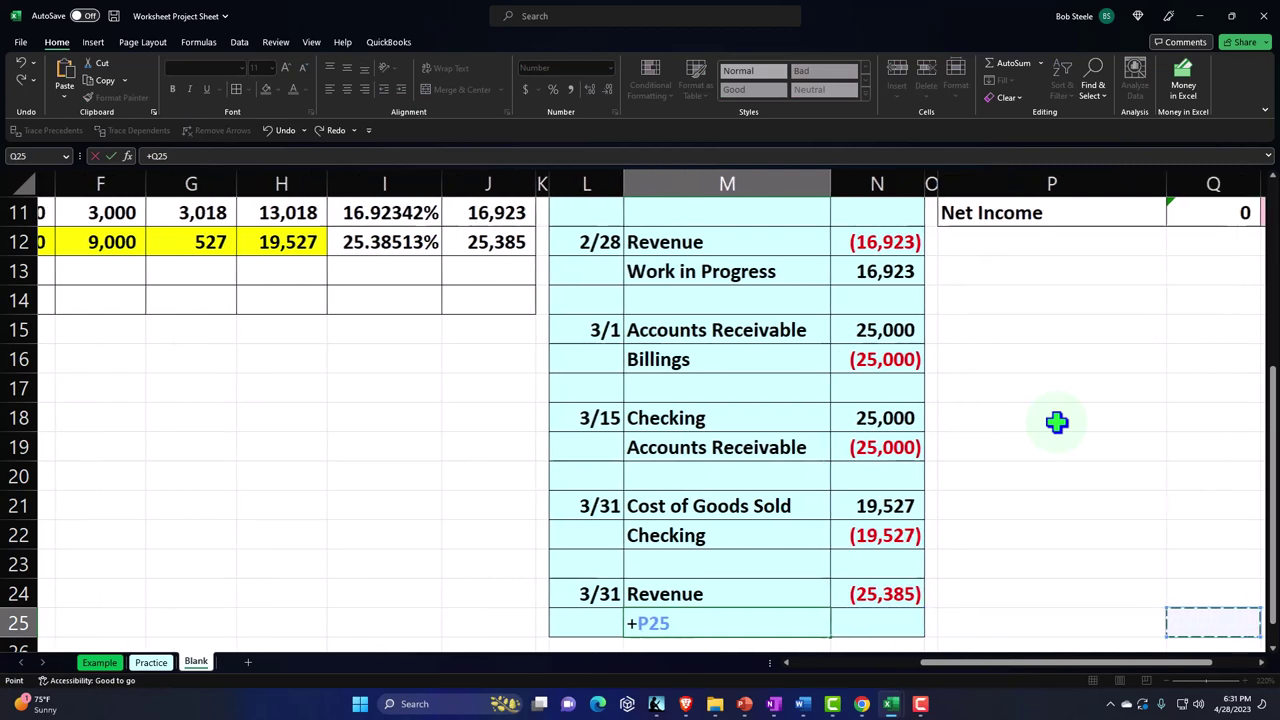
{"action": "key", "text": "Up"}
{"action": "key", "text": "Up"}
{"action": "key", "text": "Up"}
{"action": "key", "text": "Up"}
{"action": "key", "text": "Up"}
{"action": "key", "text": "Up"}
{"action": "key", "text": "Up"}
{"action": "key", "text": "Up"}
{"action": "key", "text": "Up"}
{"action": "key", "text": "Up"}
{"action": "key", "text": "Up"}
{"action": "key", "text": "Up"}
{"action": "key", "text": "Up"}
{"action": "key", "text": "Up"}
{"action": "key", "text": "Up"}
{"action": "key", "text": "Up"}
{"action": "key", "text": "Up"}
{"action": "key", "text": "Up"}
{"action": "key", "text": "Up"}
{"action": "key", "text": "Up"}
{"action": "key", "text": "Up"}
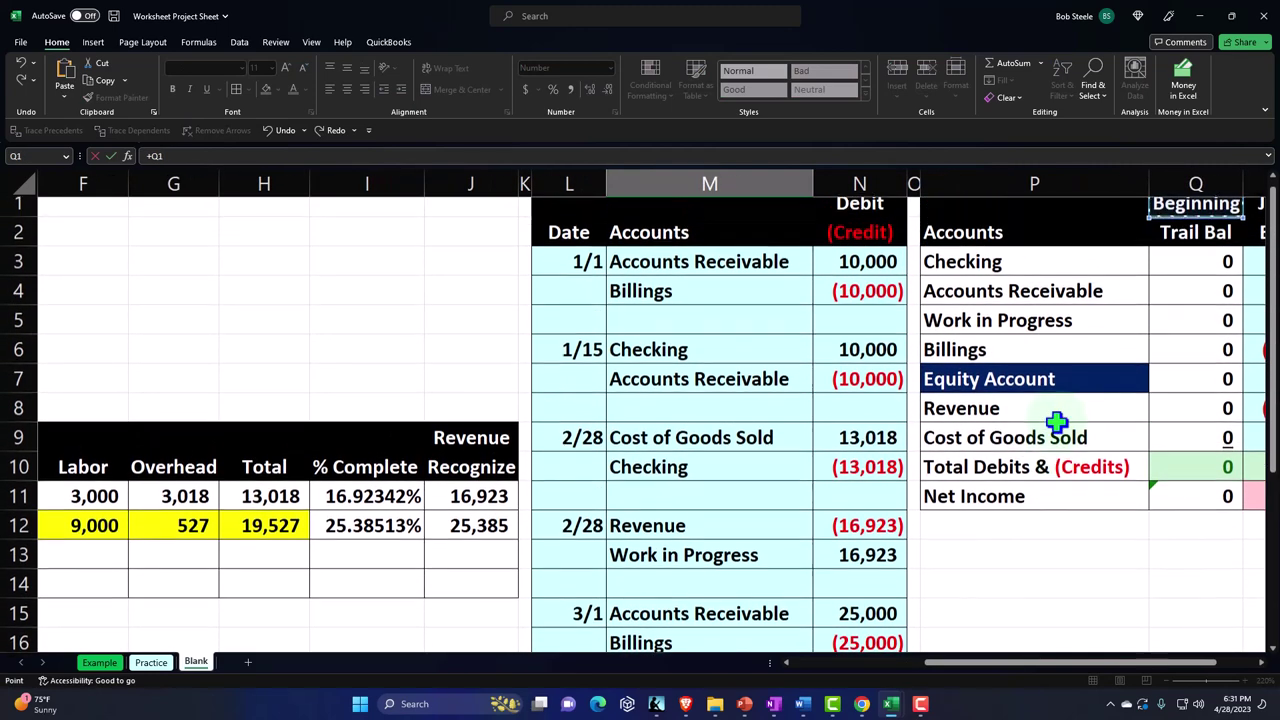
{"action": "key", "text": "Down"}
{"action": "key", "text": "Down"}
{"action": "key", "text": "Down"}
{"action": "key", "text": "Down"}
{"action": "key", "text": "Left"}
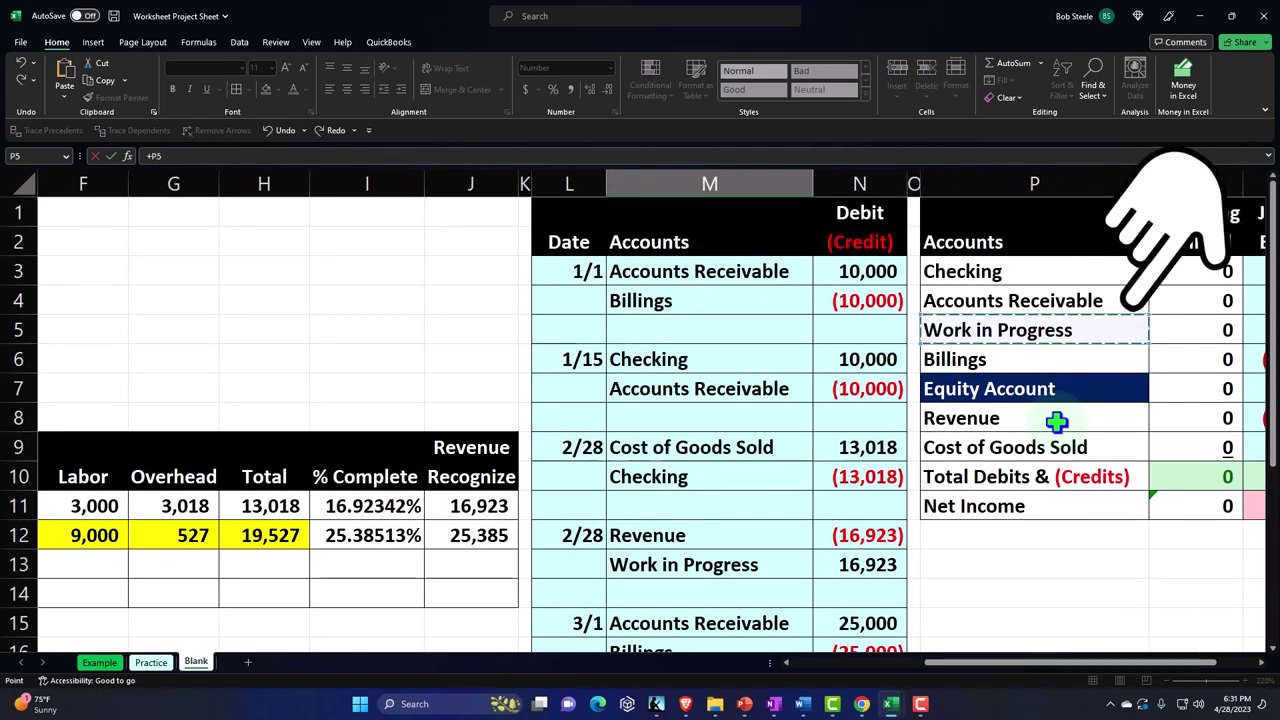
{"action": "key", "text": "Return"}
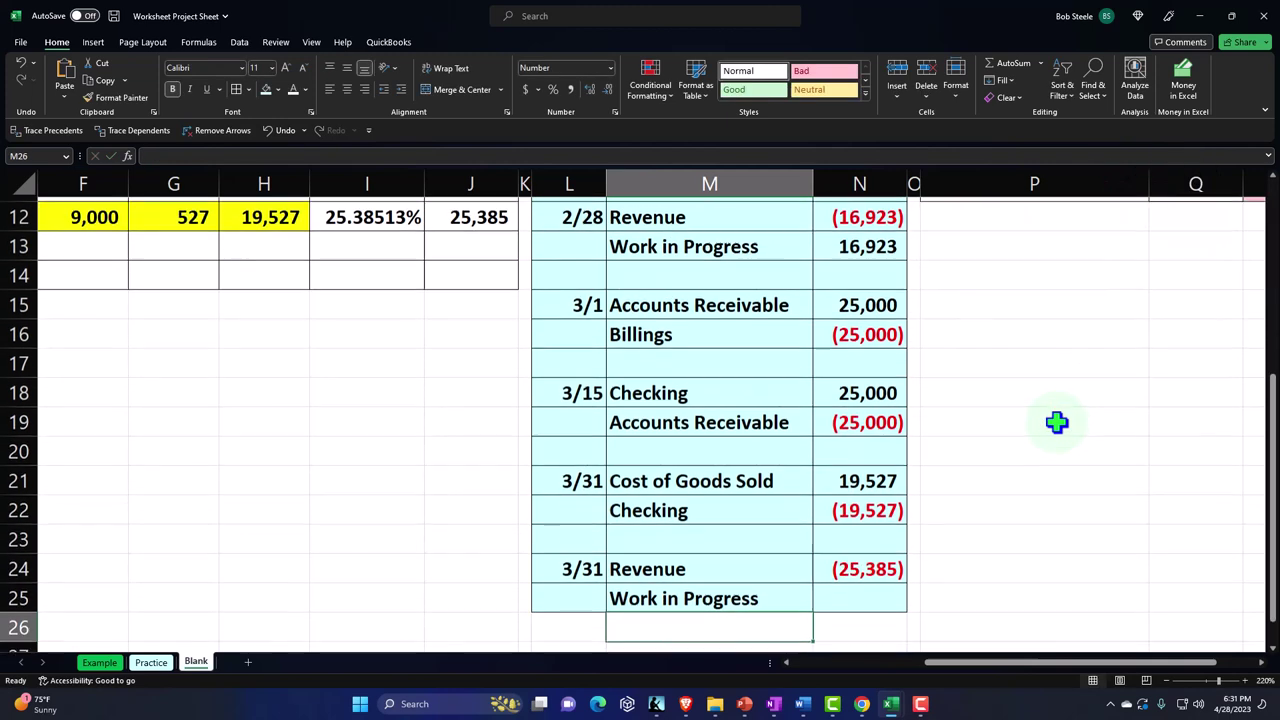
- Debit Work in Progress in N25 with the negative of the Revenue amount in N24
{"action": "key", "text": "Right"}
{"action": "key", "text": "Up"}
{"action": "type", "text": "-"}
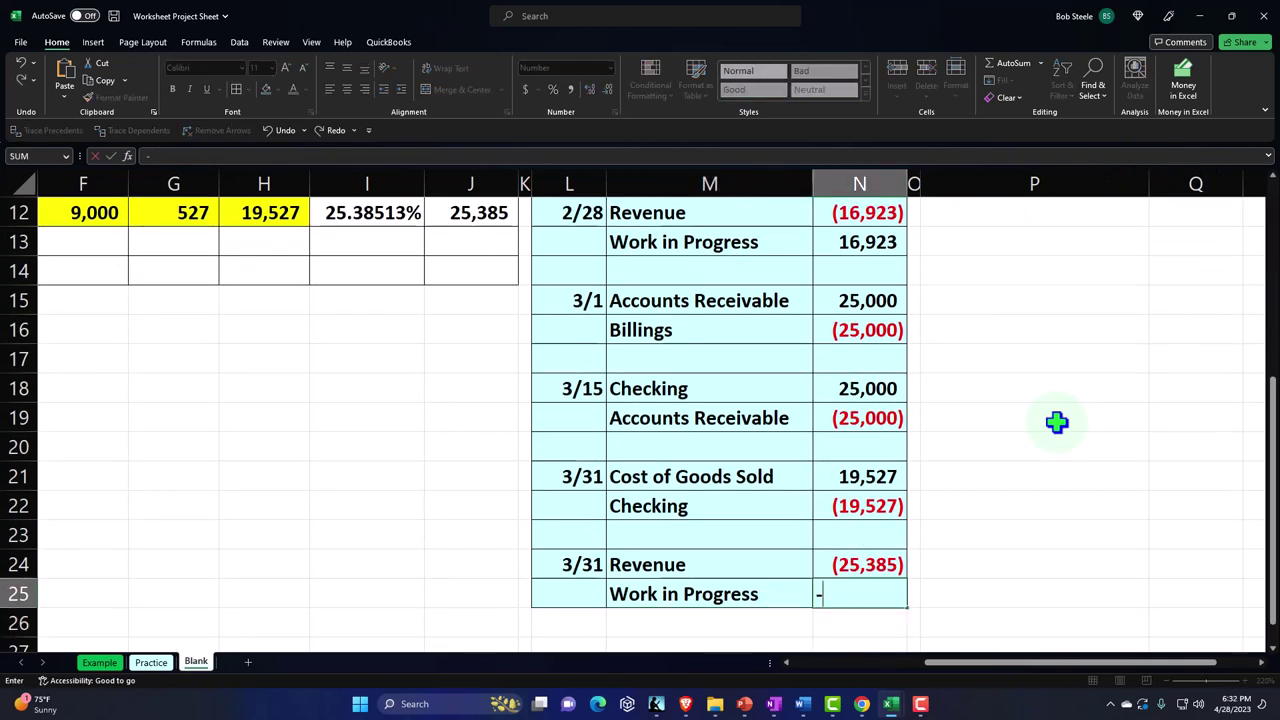
{"action": "key", "text": "Up"}
{"action": "key", "text": "Return"}
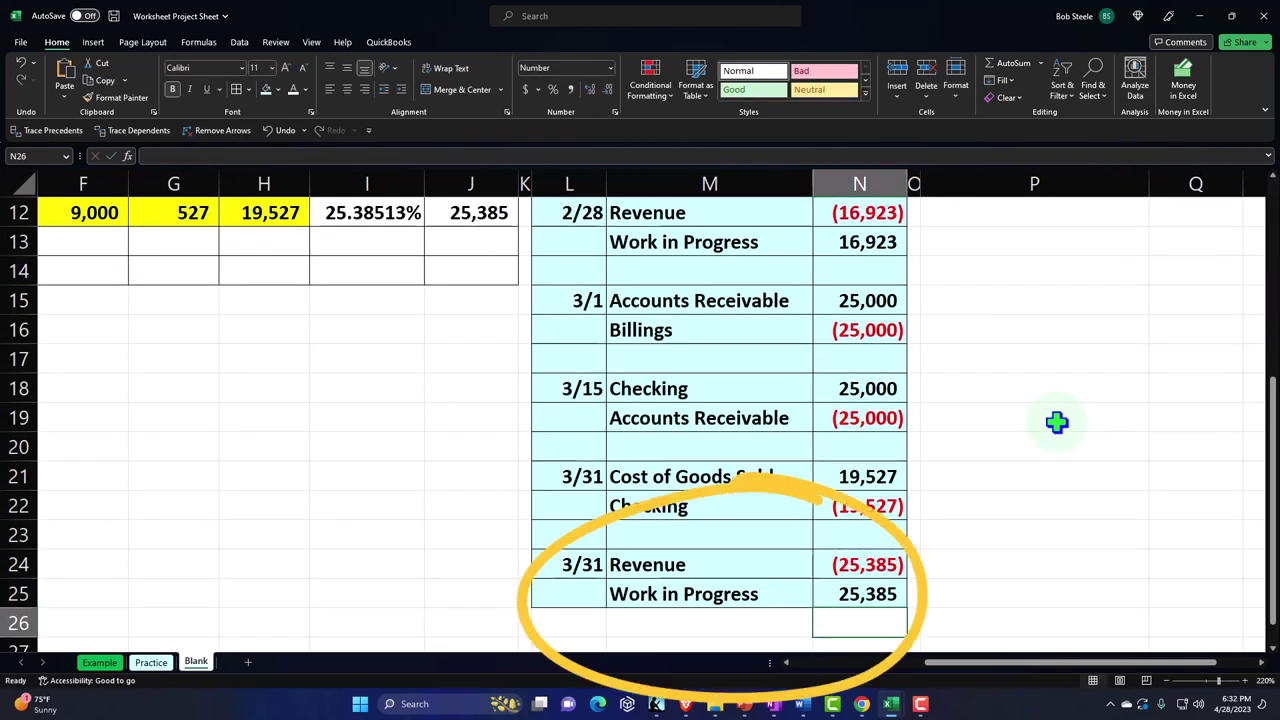
- Post the 3/31 Revenue credit to the trial balance by adding N24 to the Journal Entries formula in R8
{"action": "key", "text": "Right"}
{"action": "key", "text": "Right"}
{"action": "key", "text": "Right"}
{"action": "key", "text": "Right"}
{"action": "key", "text": "Right"}
{"action": "key", "text": "Right"}
{"action": "key", "text": "Right"}
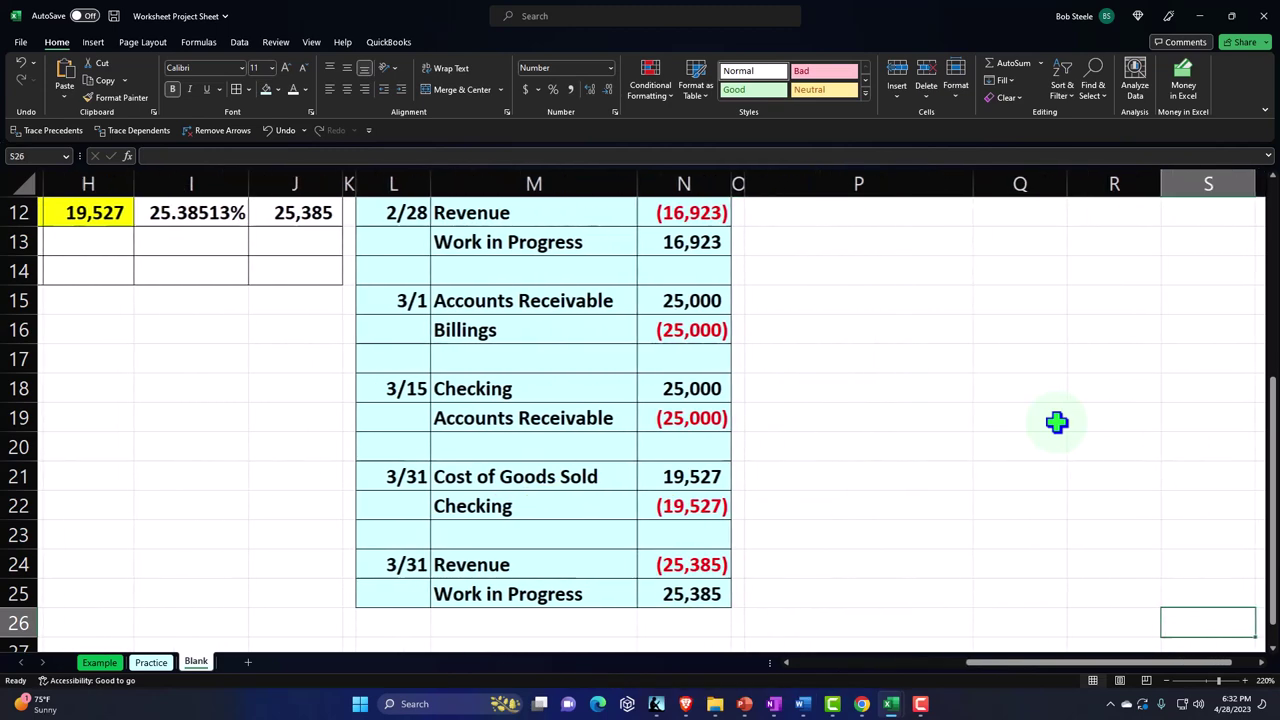
{"action": "key", "text": "Left"}
{"action": "key", "text": "Left"}
{"action": "key", "text": "Left"}
{"action": "key", "text": "Left"}
{"action": "key", "text": "Left"}
{"action": "key", "text": "Left"}
{"action": "key", "text": "Left"}
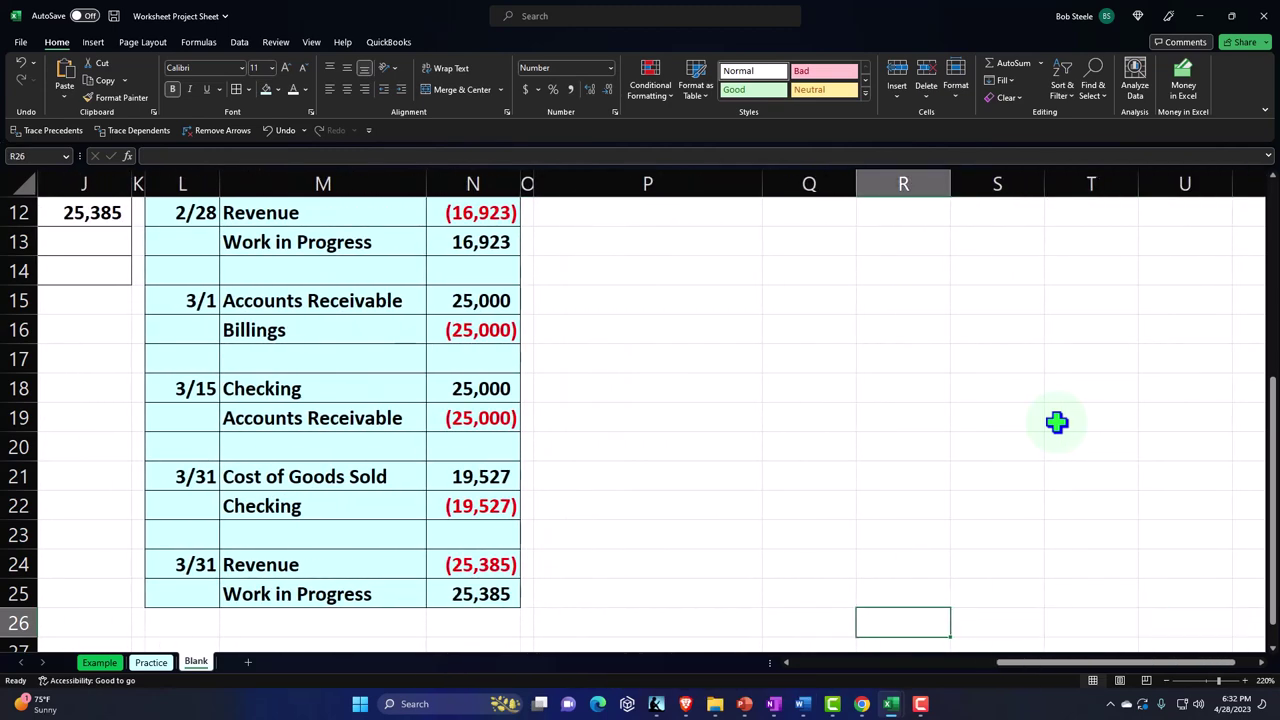
{"action": "key", "text": "Up"}
{"action": "key", "text": "Up"}
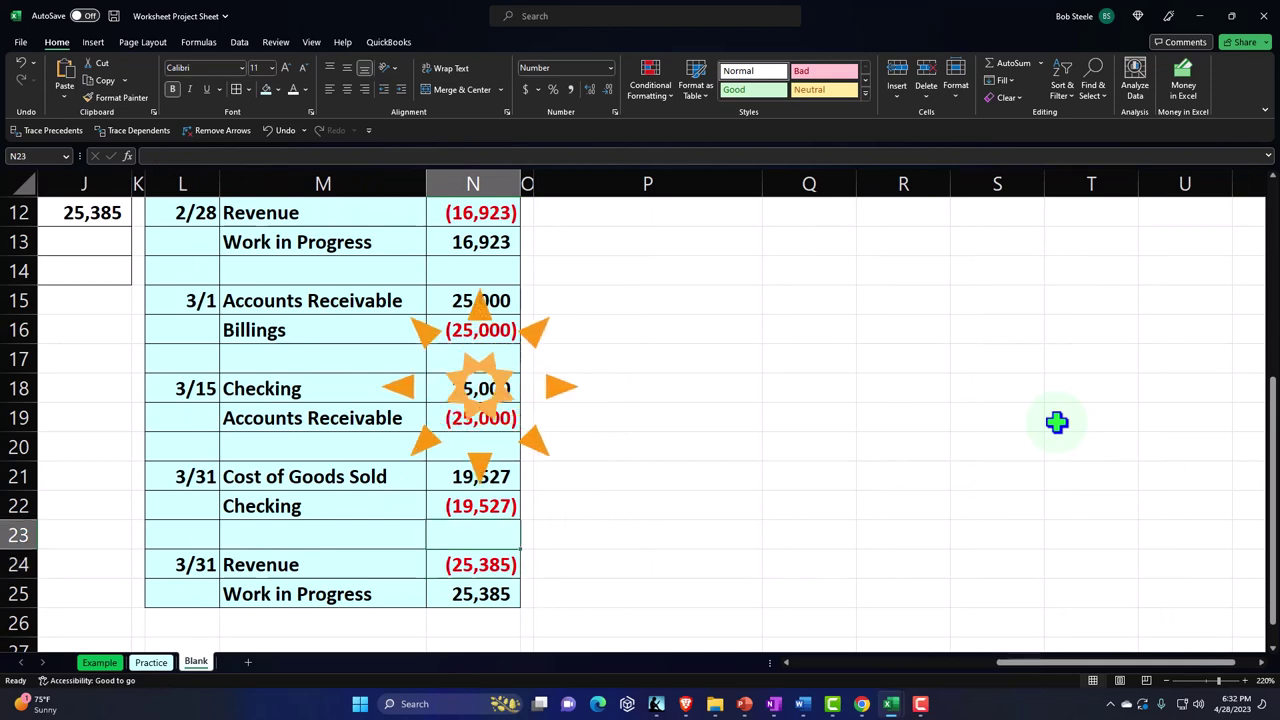
{"action": "key", "text": "ctrl+Up"}
{"action": "key", "text": "Right"}
{"action": "key", "text": "Right"}
{"action": "key", "text": "Right"}
{"action": "key", "text": "Down"}
{"action": "key", "text": "Down"}
{"action": "key", "text": "Down"}
{"action": "key", "text": "Down"}
{"action": "key", "text": "Down"}
{"action": "key", "text": "Down"}
{"action": "key", "text": "Down"}
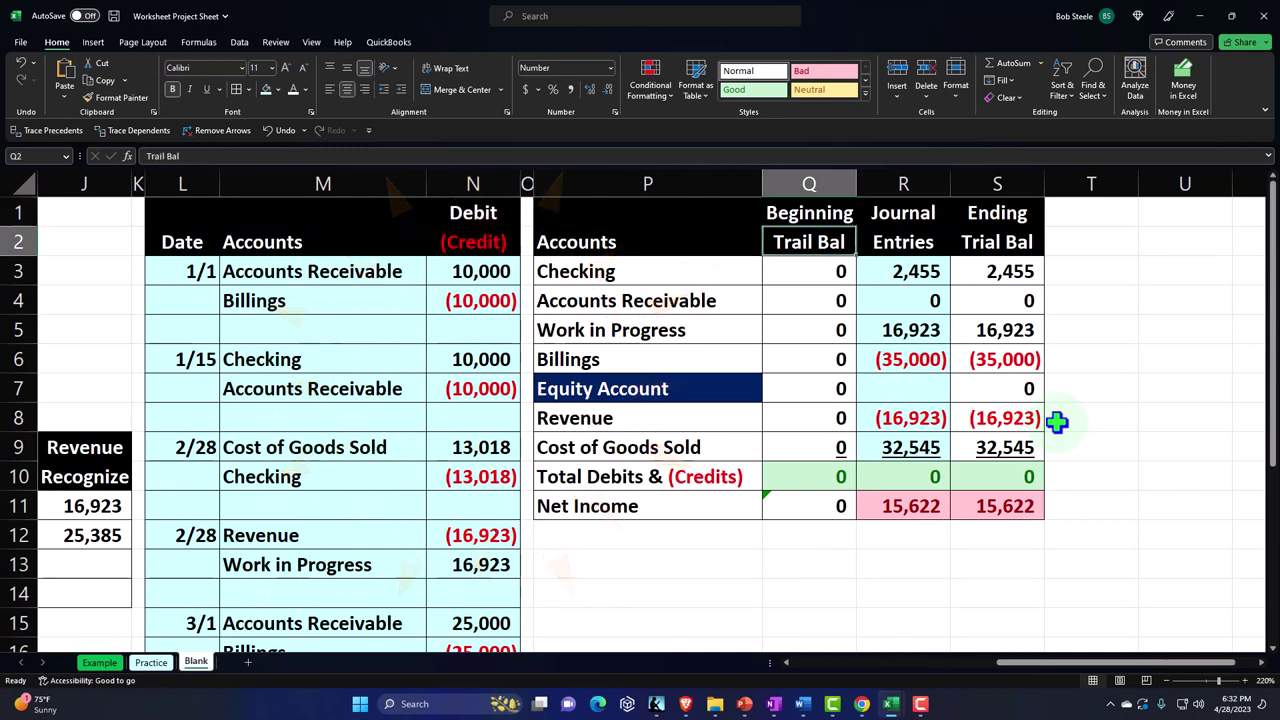
{"action": "key", "text": "Right"}
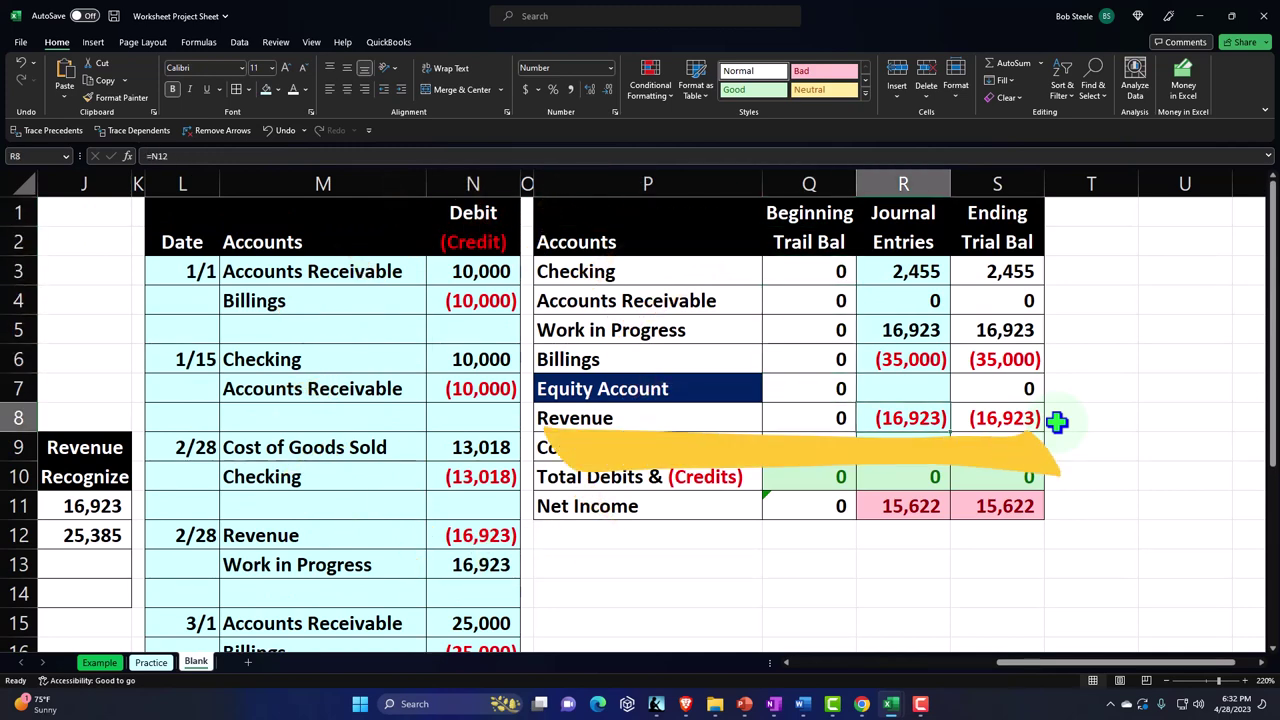
{"action": "key", "text": "F2"}
{"action": "type", "text": "+"}
{"action": "key", "text": "Down"}
{"action": "key", "text": "Down"}
{"action": "key", "text": "Down"}
{"action": "key", "text": "Down"}
{"action": "key", "text": "Down"}
{"action": "key", "text": "Down"}
{"action": "key", "text": "Down"}
{"action": "key", "text": "Down"}
{"action": "key", "text": "Down"}
{"action": "key", "text": "Down"}
{"action": "key", "text": "Down"}
{"action": "key", "text": "Down"}
{"action": "key", "text": "Down"}
{"action": "key", "text": "Down"}
{"action": "key", "text": "Down"}
{"action": "key", "text": "Down"}
{"action": "key", "text": "Down"}
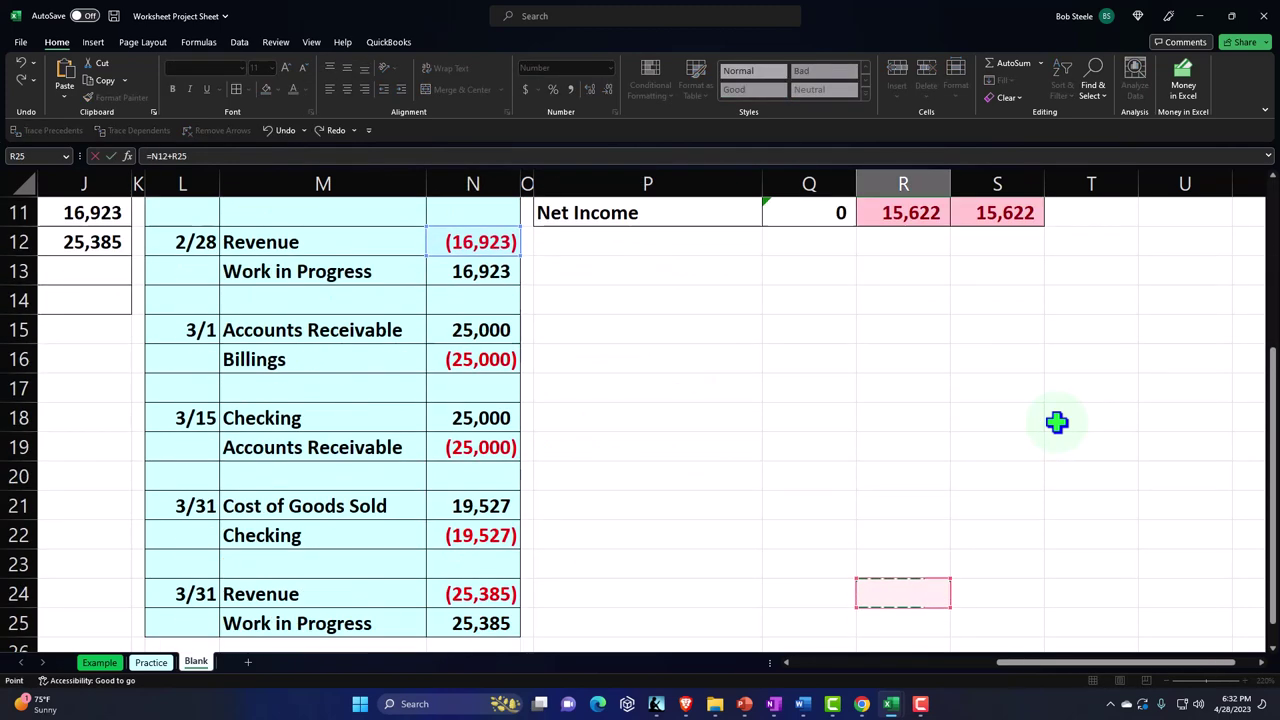
{"action": "key", "text": "Left"}
{"action": "key", "text": "Left"}
{"action": "key", "text": "Left"}
{"action": "key", "text": "Left"}
{"action": "key", "text": "Up"}
{"action": "key", "text": "Up"}
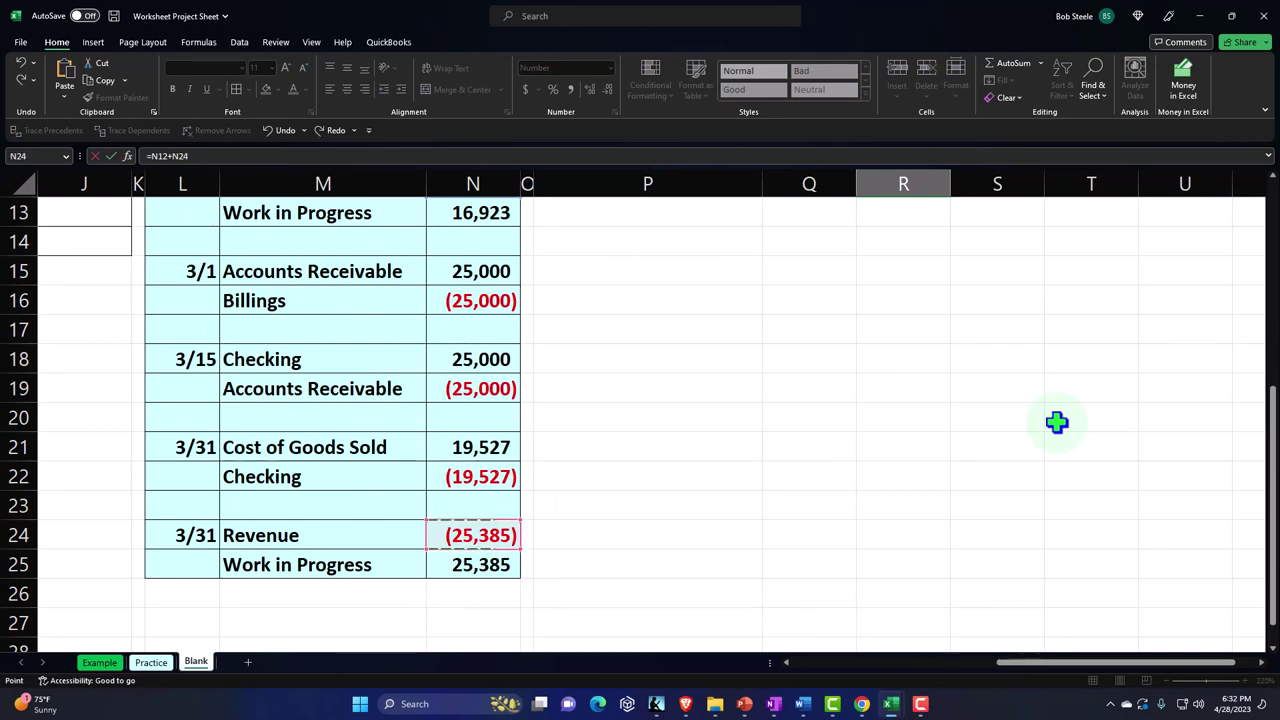
{"action": "key", "text": "Return"}
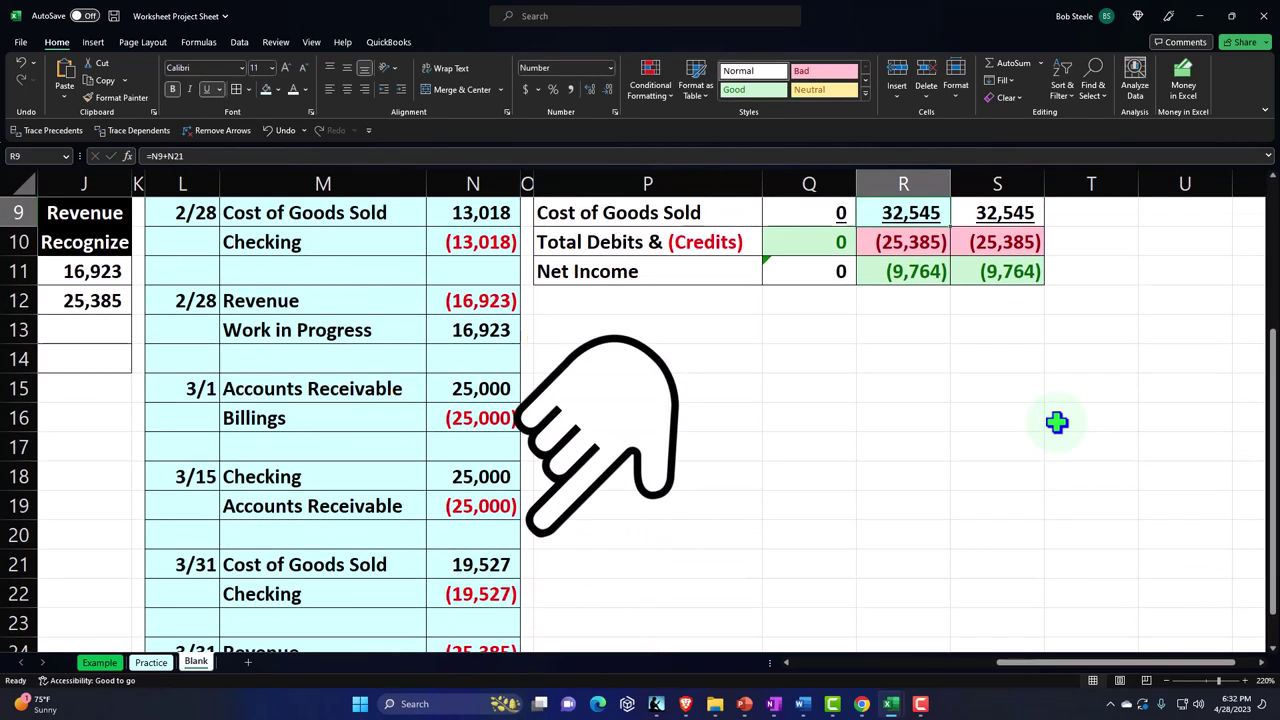
- Post the 3/31 Work in Progress debit by adding N25 to the Journal Entries formula in R5
{"action": "key", "text": "Up"}
{"action": "key", "text": "Up"}
{"action": "key", "text": "Up"}
{"action": "key", "text": "Up"}
{"action": "key", "text": "Up"}
{"action": "key", "text": "Up"}
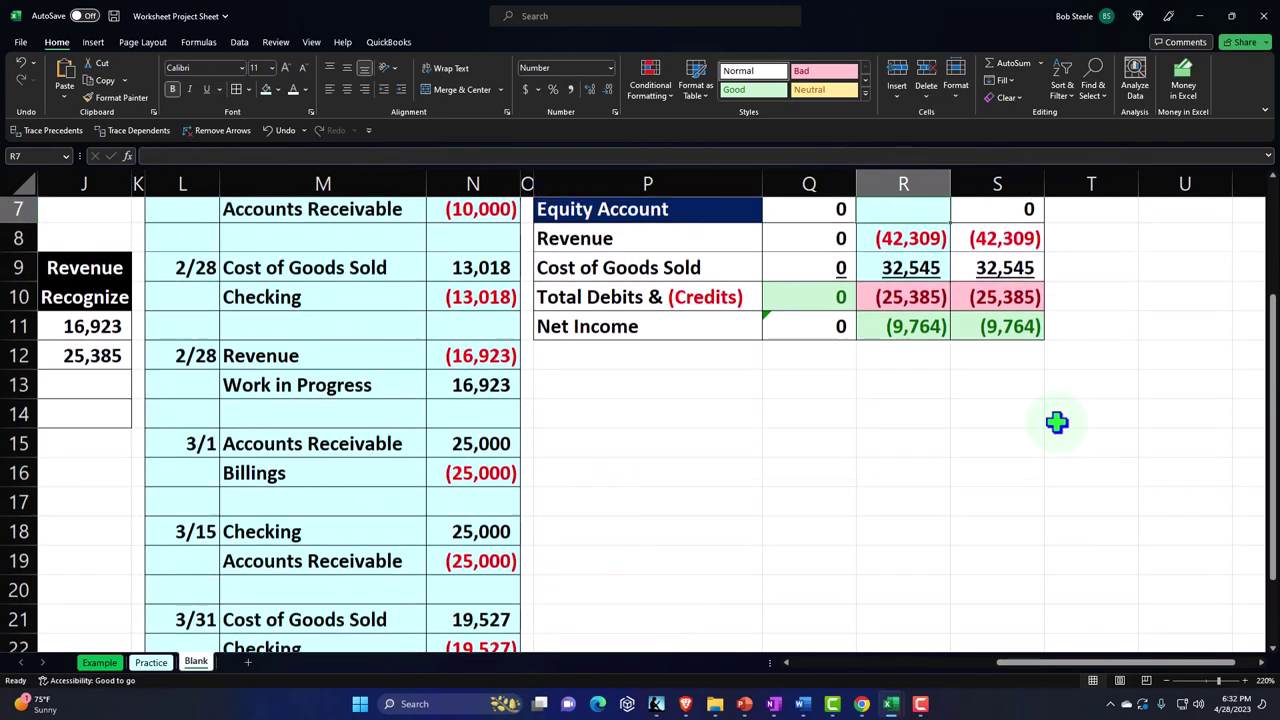
{"action": "key", "text": "Down"}
{"action": "key", "text": "Down"}
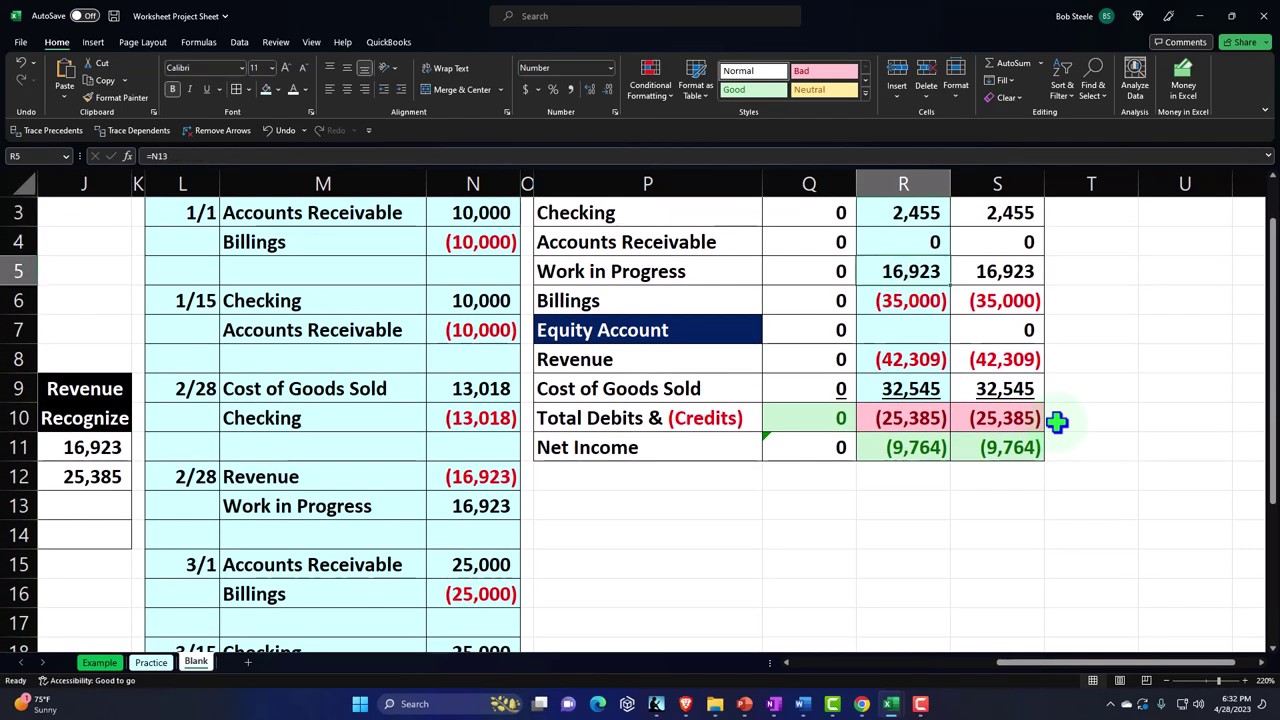
{"action": "key", "text": "F2"}
{"action": "type", "text": "+"}
{"action": "key", "text": "Down"}
{"action": "key", "text": "Down"}
{"action": "key", "text": "Down"}
{"action": "key", "text": "Down"}
{"action": "key", "text": "Down"}
{"action": "key", "text": "Down"}
{"action": "key", "text": "Down"}
{"action": "key", "text": "Down"}
{"action": "key", "text": "Down"}
{"action": "key", "text": "Down"}
{"action": "key", "text": "Down"}
{"action": "key", "text": "Down"}
{"action": "key", "text": "Down"}
{"action": "key", "text": "Down"}
{"action": "key", "text": "Down"}
{"action": "key", "text": "Down"}
{"action": "key", "text": "Down"}
{"action": "key", "text": "Down"}
{"action": "key", "text": "Down"}
{"action": "key", "text": "Down"}
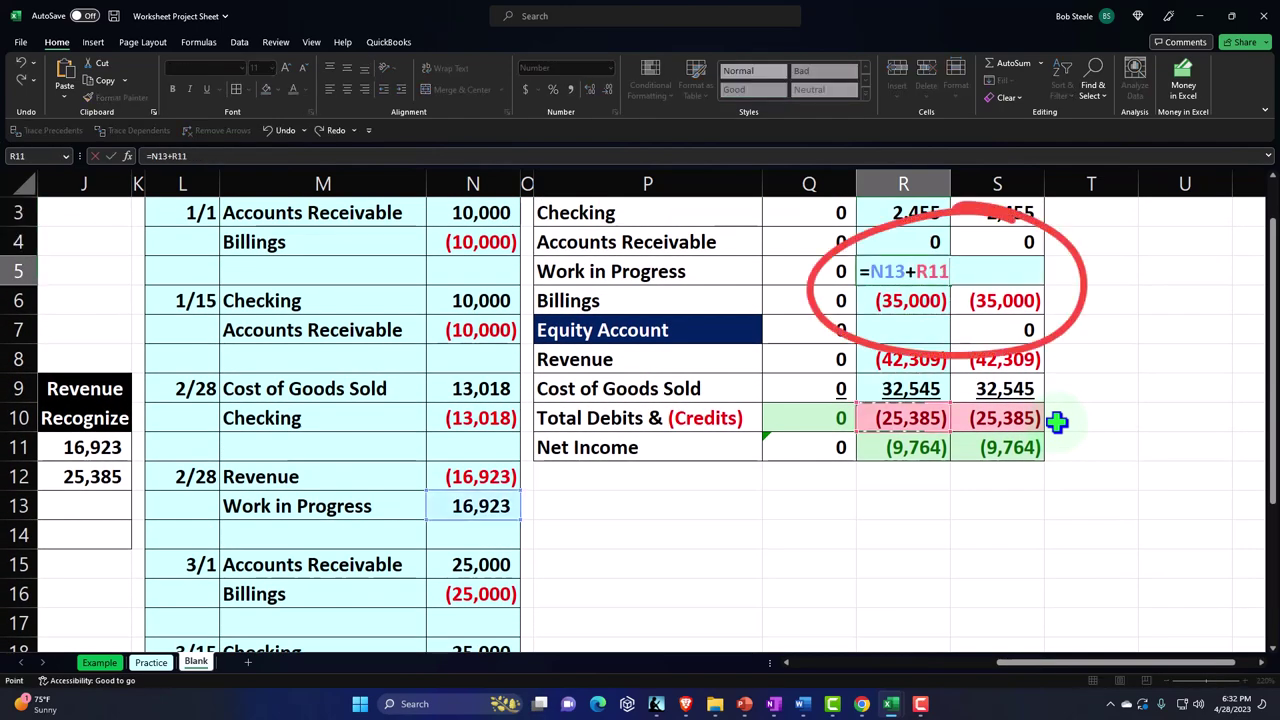
{"action": "key", "text": "Left"}
{"action": "key", "text": "Left"}
{"action": "key", "text": "Left"}
{"action": "key", "text": "Left"}
{"action": "key", "text": "Up"}
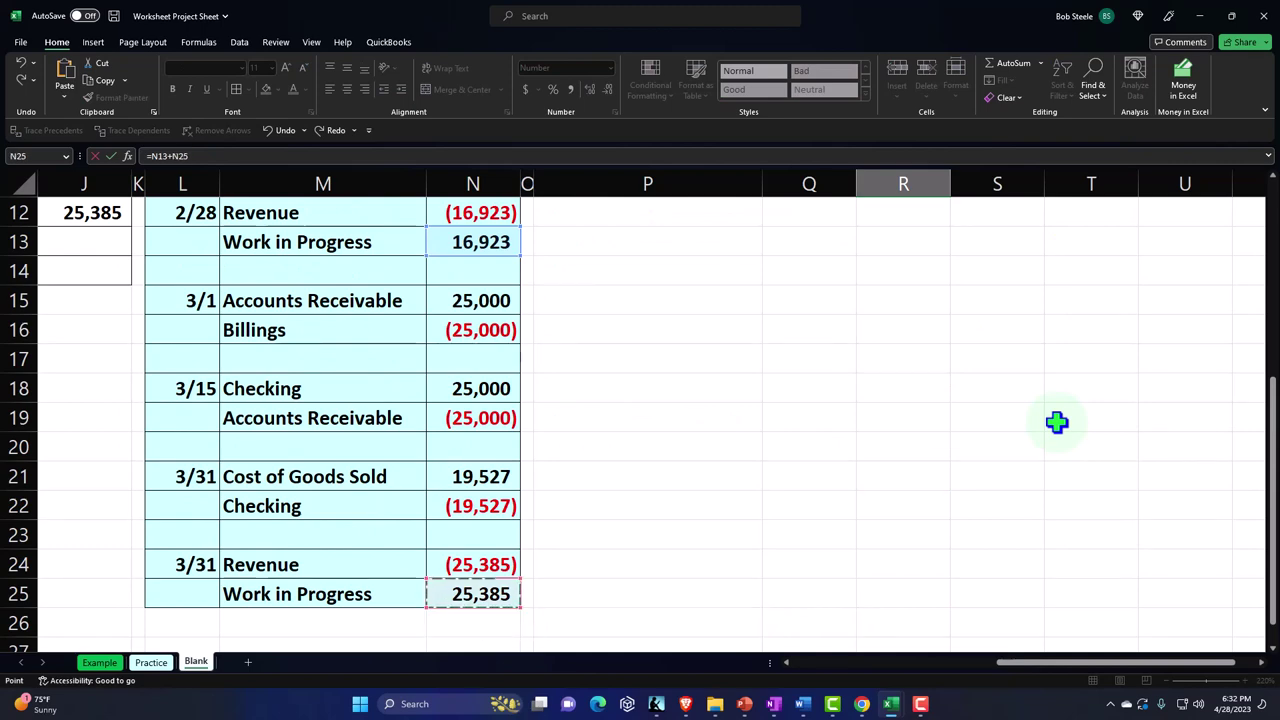
{"action": "key", "text": "Return"}
- Check the ending trial balance's debits and credits total, and review the 3/31 Revenue and Work in Progress entry
{"action": "key", "text": "Up"}
{"action": "key", "text": "Up"}
{"action": "key", "text": "Up"}
{"action": "key", "text": "Up"}
{"action": "key", "text": "Up"}
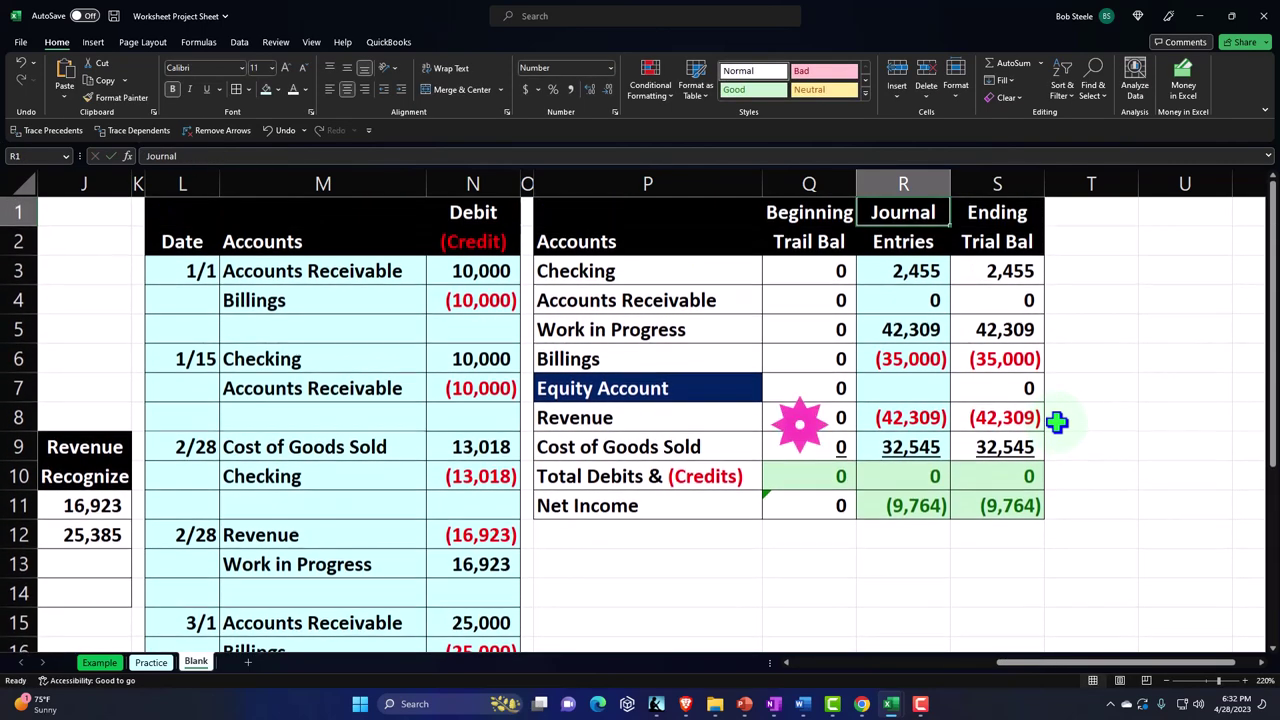
{"action": "left_click", "coordinate": [1012, 477]}
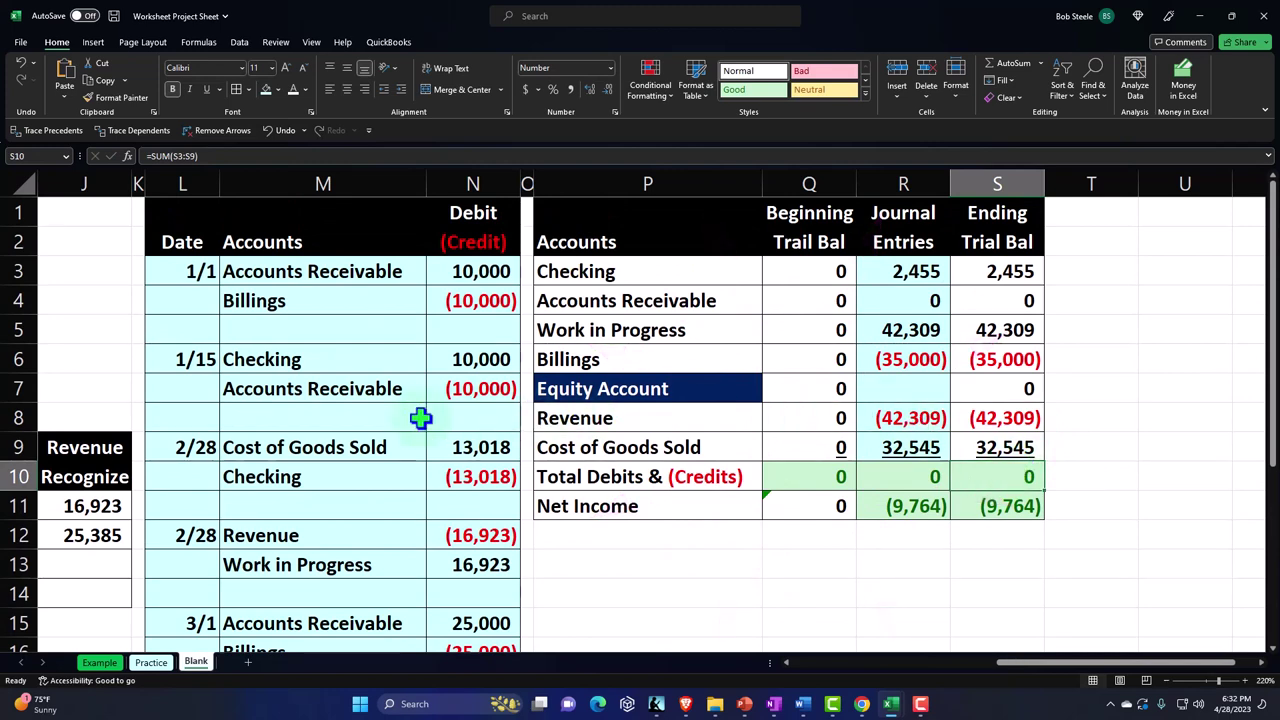
{"action": "scroll", "coordinate": [420, 418], "scroll_direction": "down", "scroll_amount": 5}
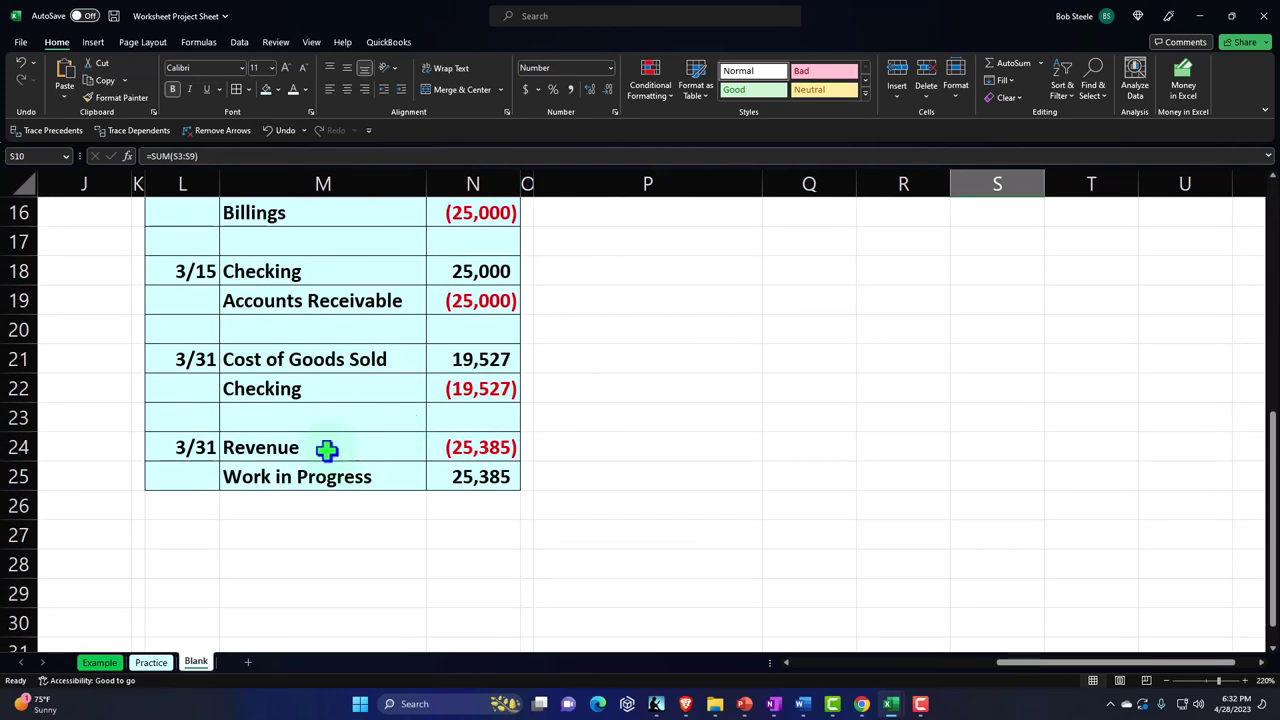
{"action": "left_click", "coordinate": [326, 450]}
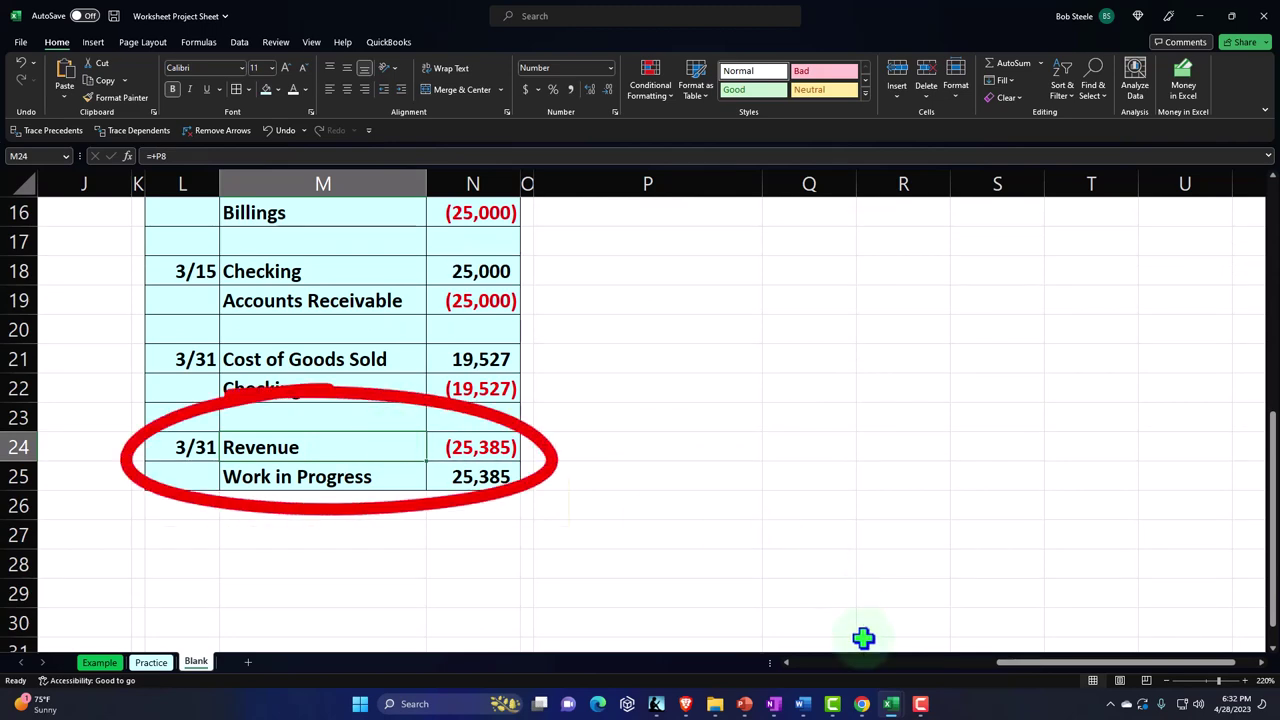
- Switch to QuickBooks and add Work in Progress as the product on line 7 of the 03/31/2025 Project 2 invoice
{"action": "left_click", "coordinate": [861, 704]}
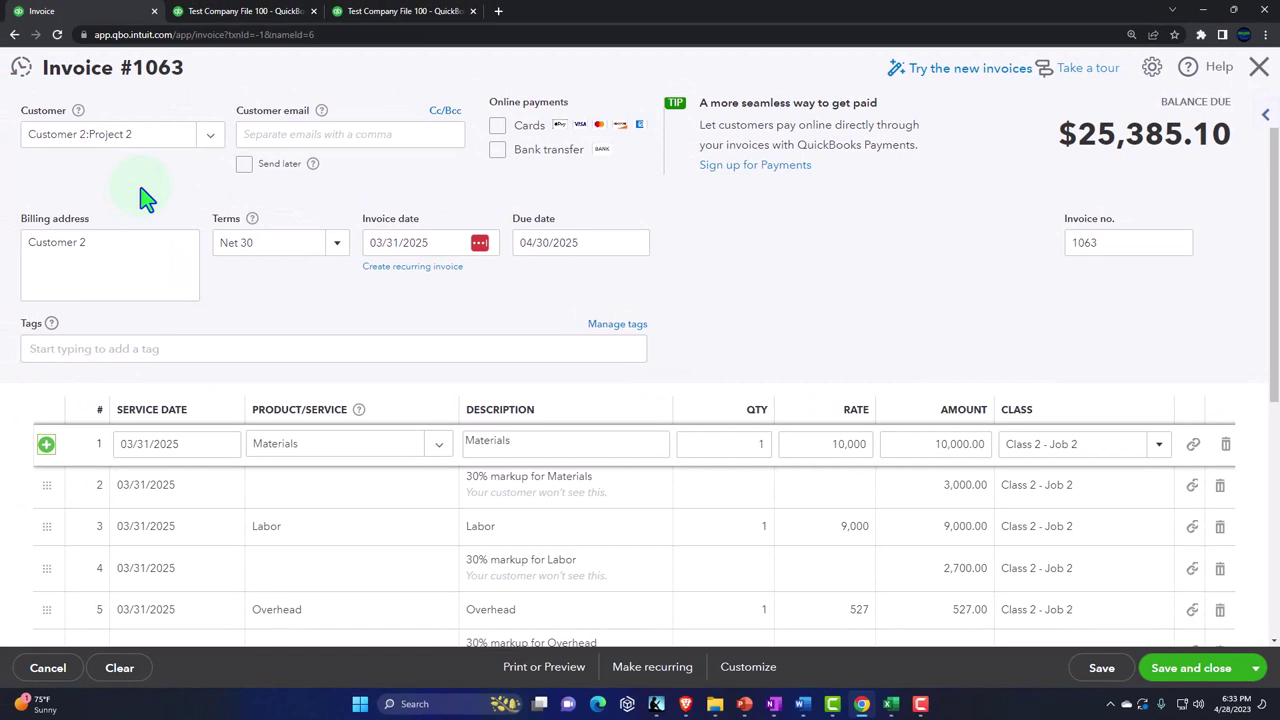
{"action": "scroll", "coordinate": [237, 240], "scroll_direction": "down", "scroll_amount": 2}
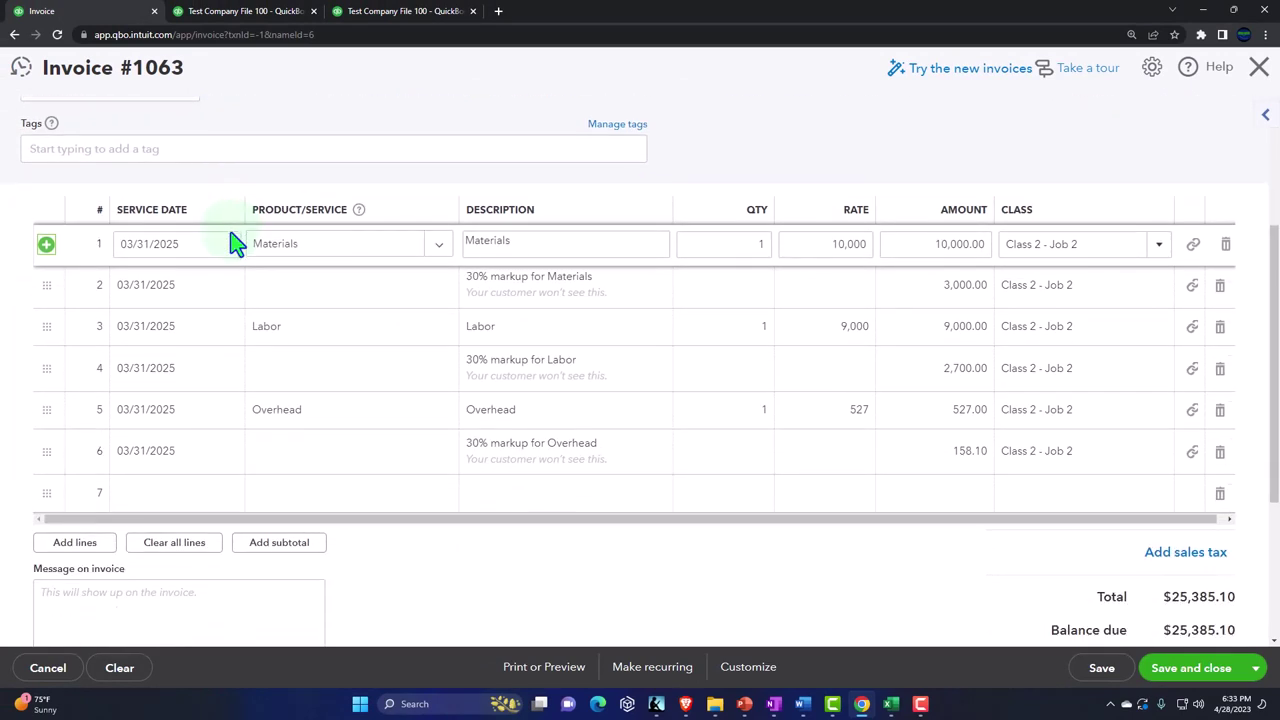
{"action": "left_click", "coordinate": [295, 508]}
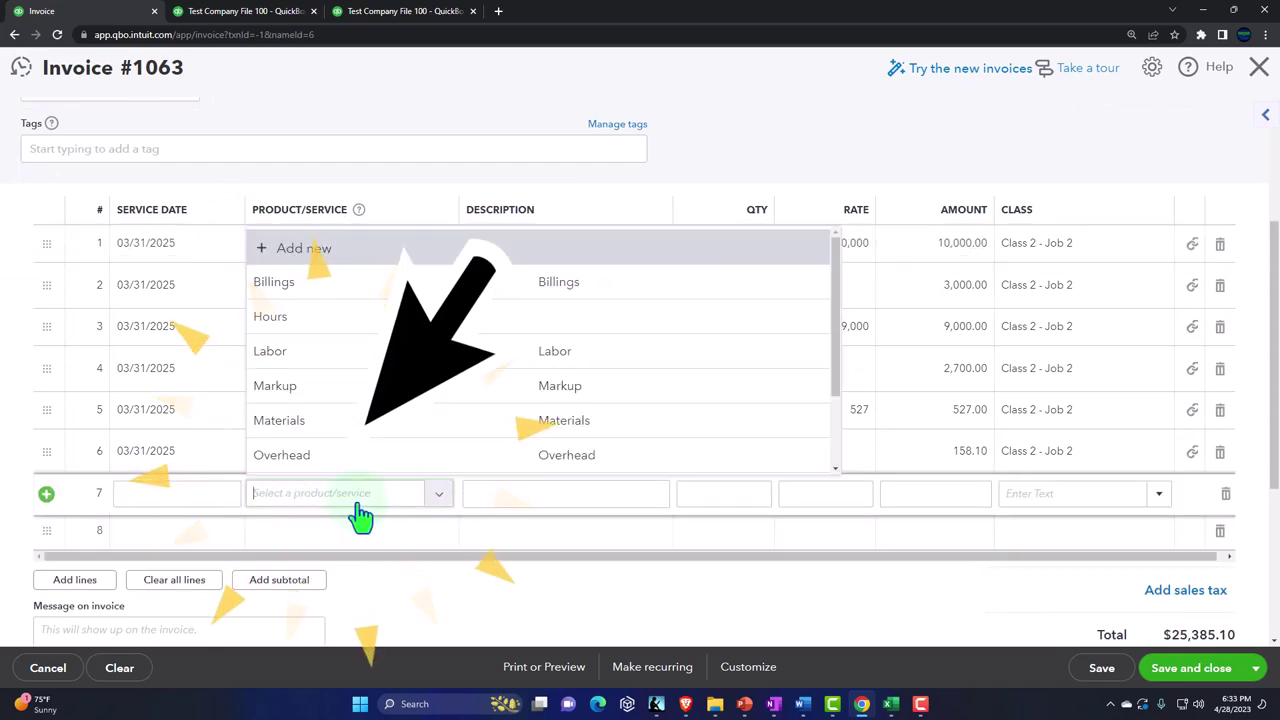
{"action": "scroll", "coordinate": [366, 420], "scroll_direction": "down", "scroll_amount": 2}
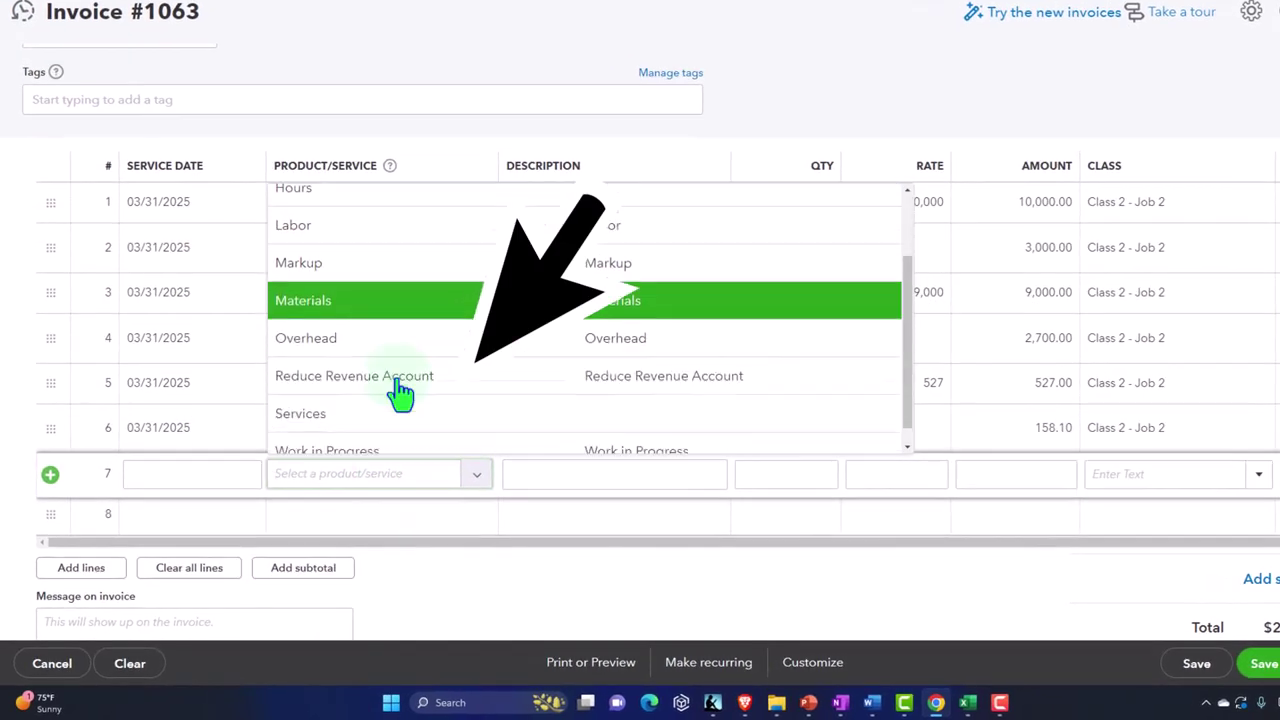
{"action": "left_click", "coordinate": [365, 432]}
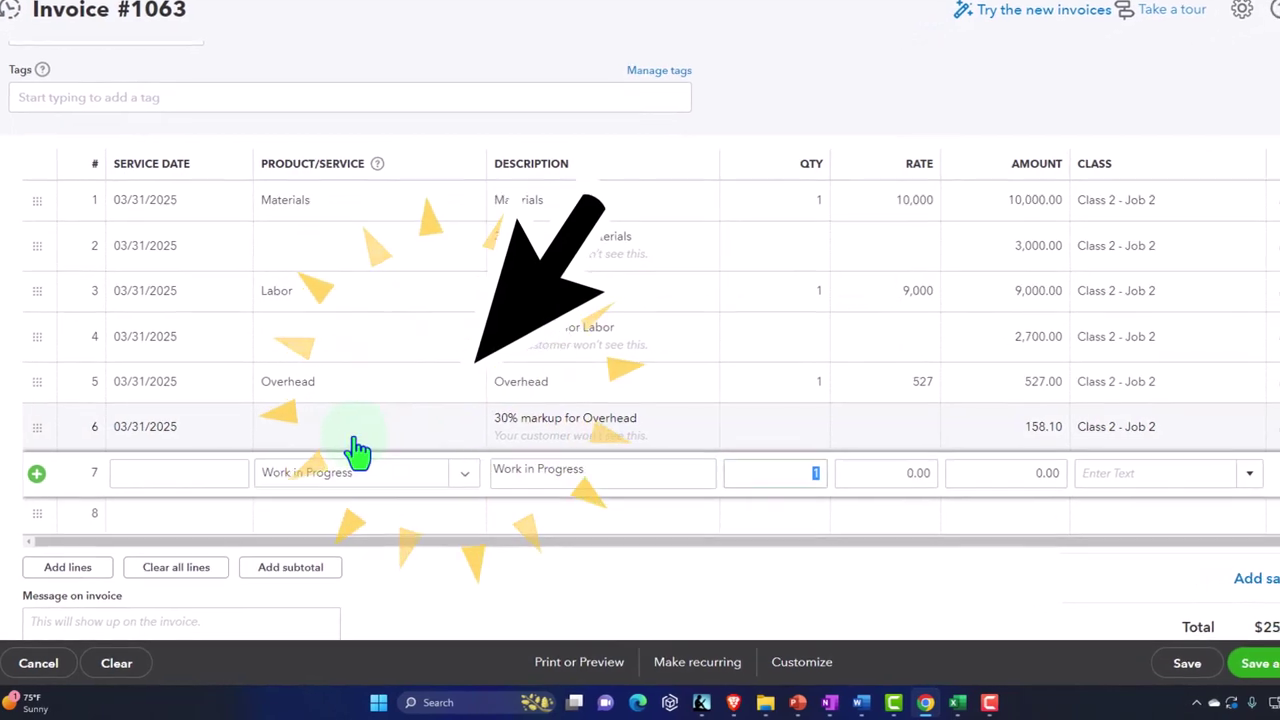
- Set the amount of the invoice's Work in Progress line to -25,385.10
{"action": "key", "text": "Tab"}
{"action": "key", "text": "Tab"}
{"action": "scroll", "coordinate": [675, 537], "scroll_direction": "down", "scroll_amount": 1}
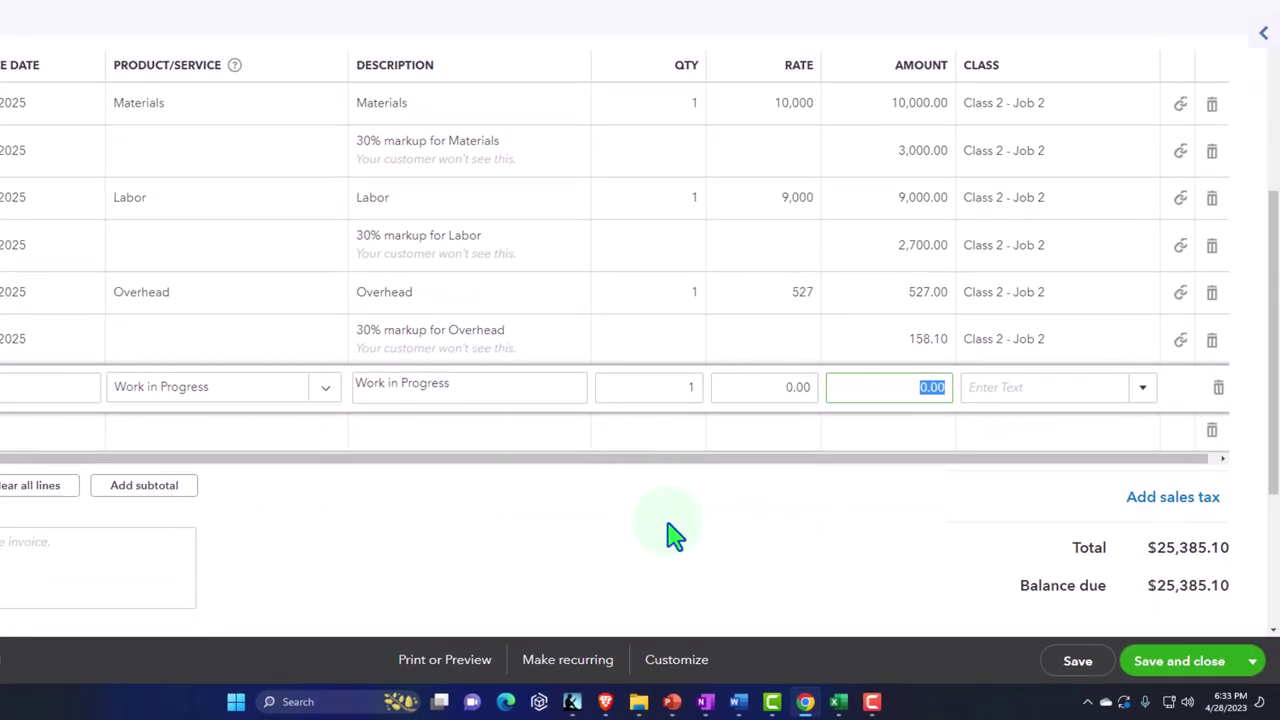
{"action": "type", "text": "-25385.1"}
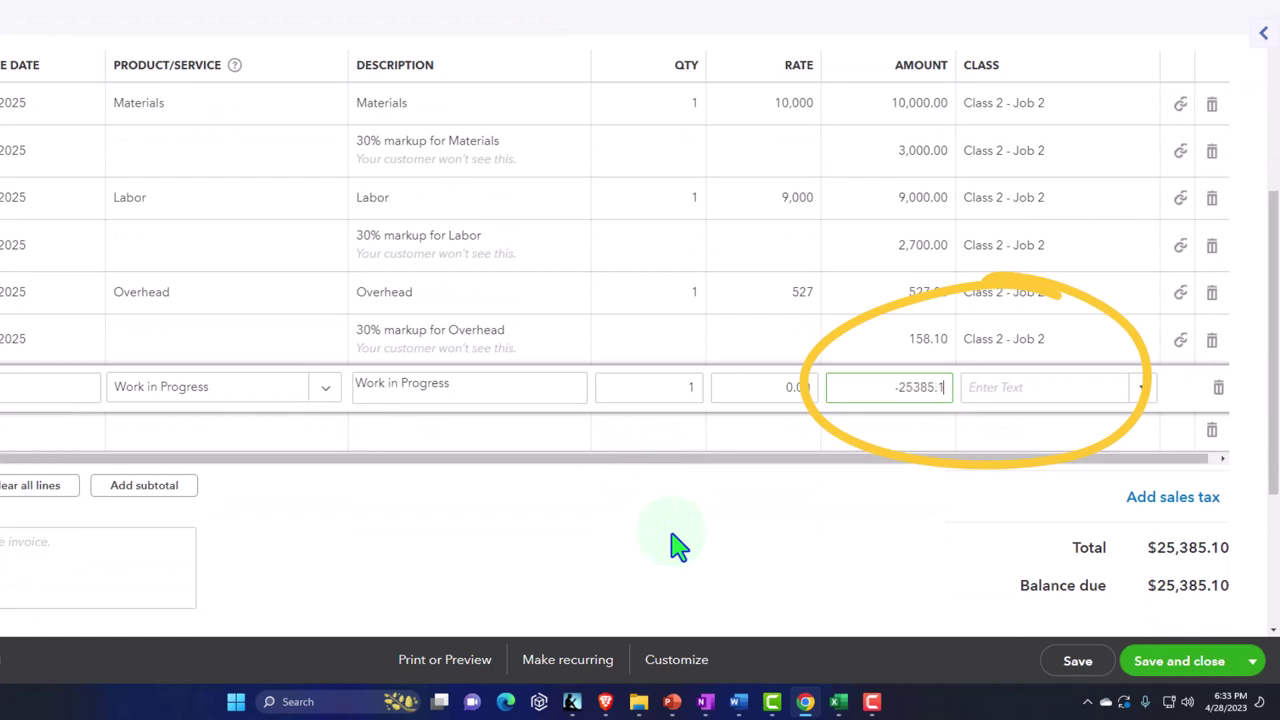
{"action": "key", "text": "Tab"}
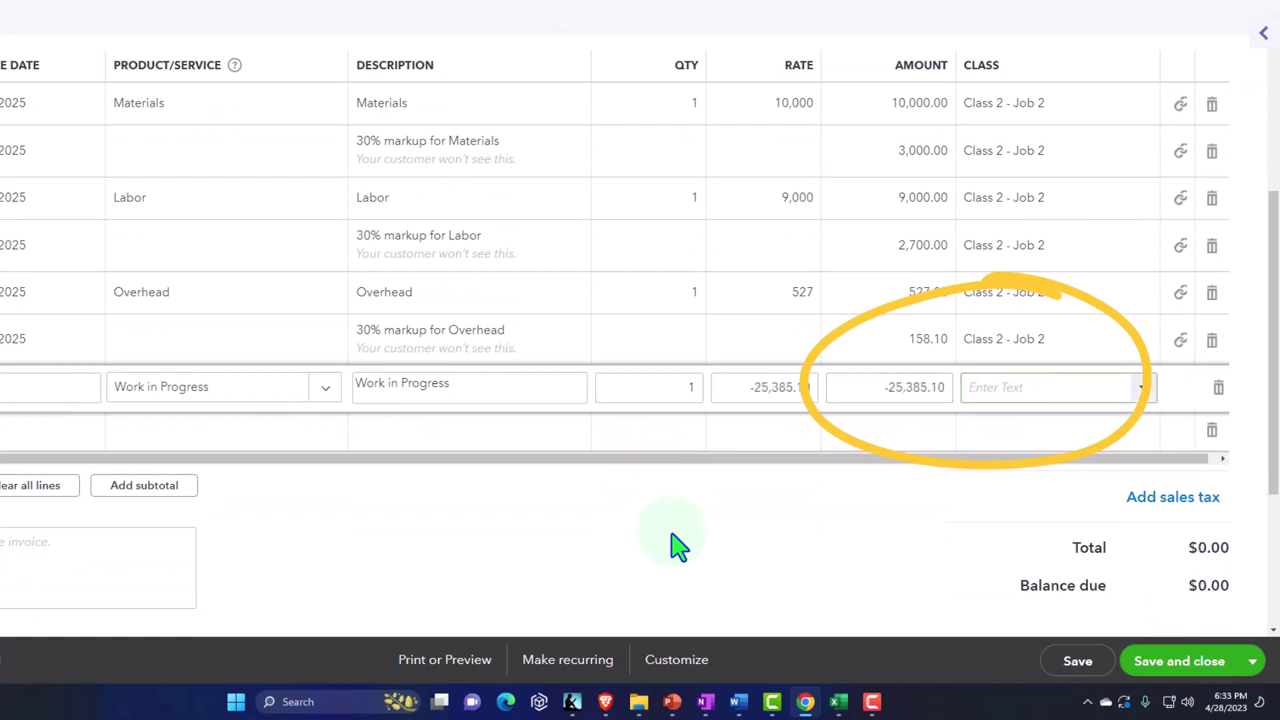
- Assign Class 2 - Job 2 to the Work in Progress line, and save and close the invoice
{"action": "left_click", "coordinate": [1142, 388]}
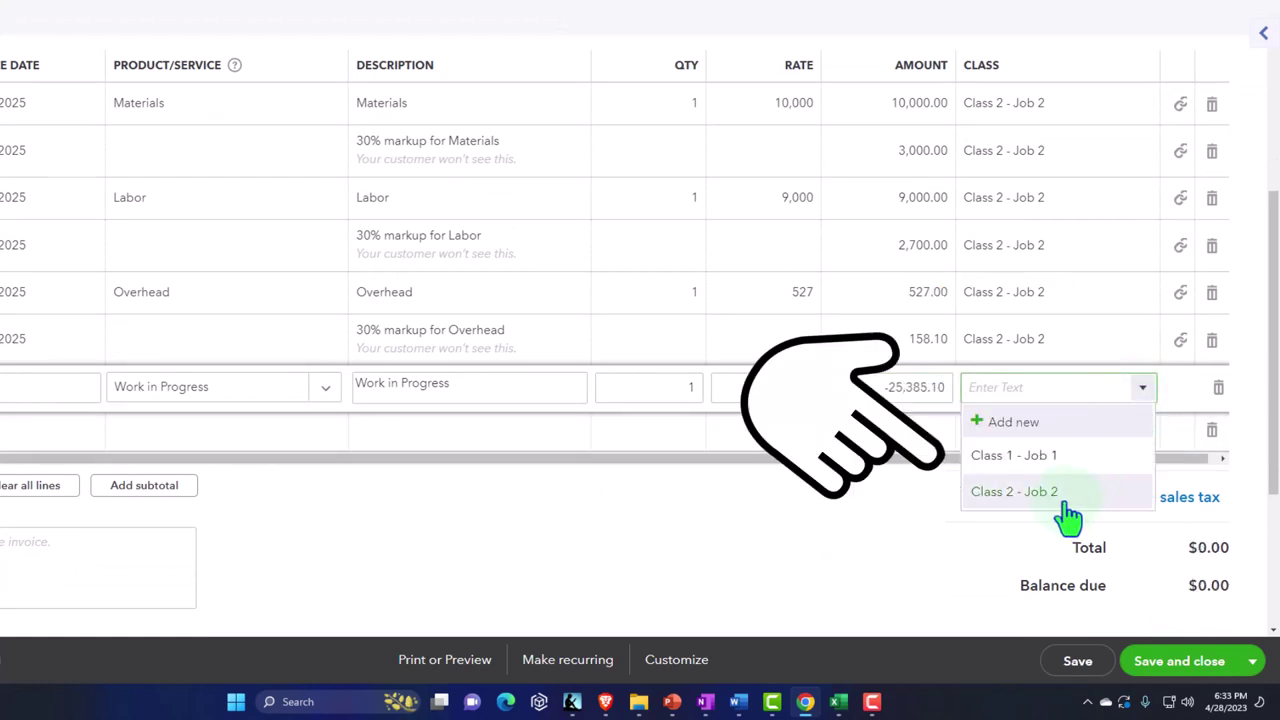
{"action": "left_click", "coordinate": [1014, 491]}
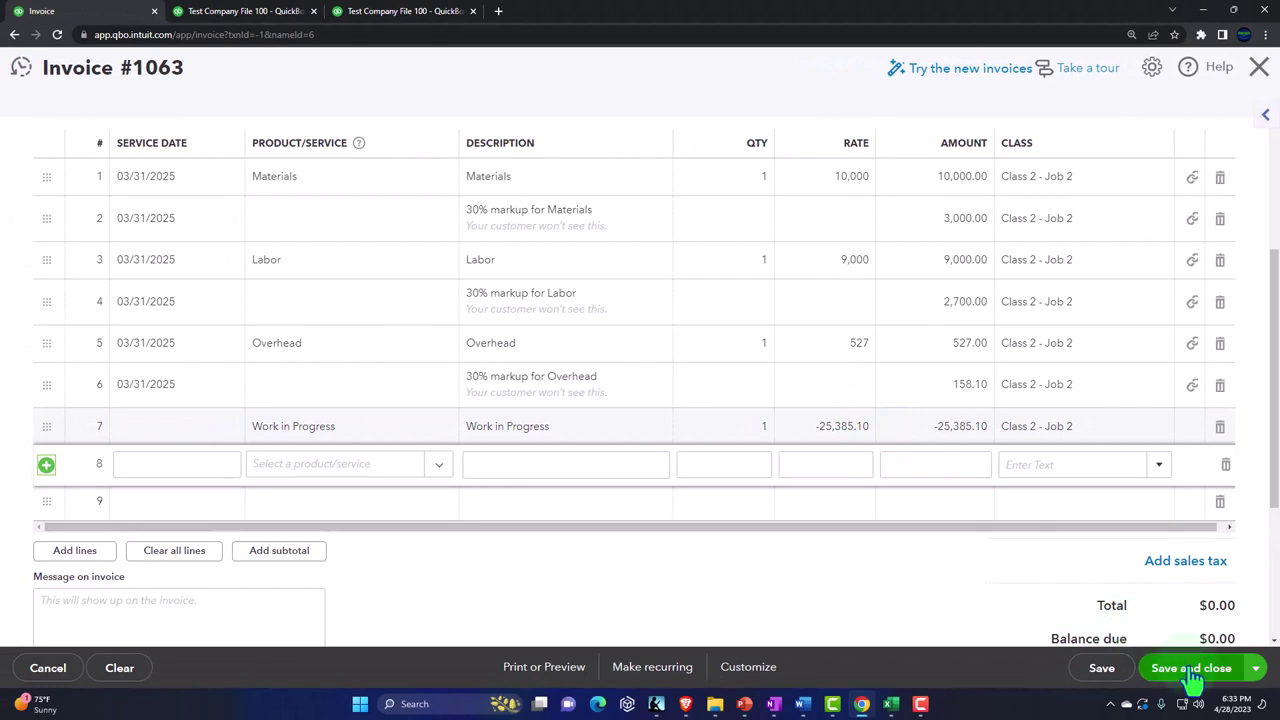
{"action": "left_click", "coordinate": [1193, 678]}
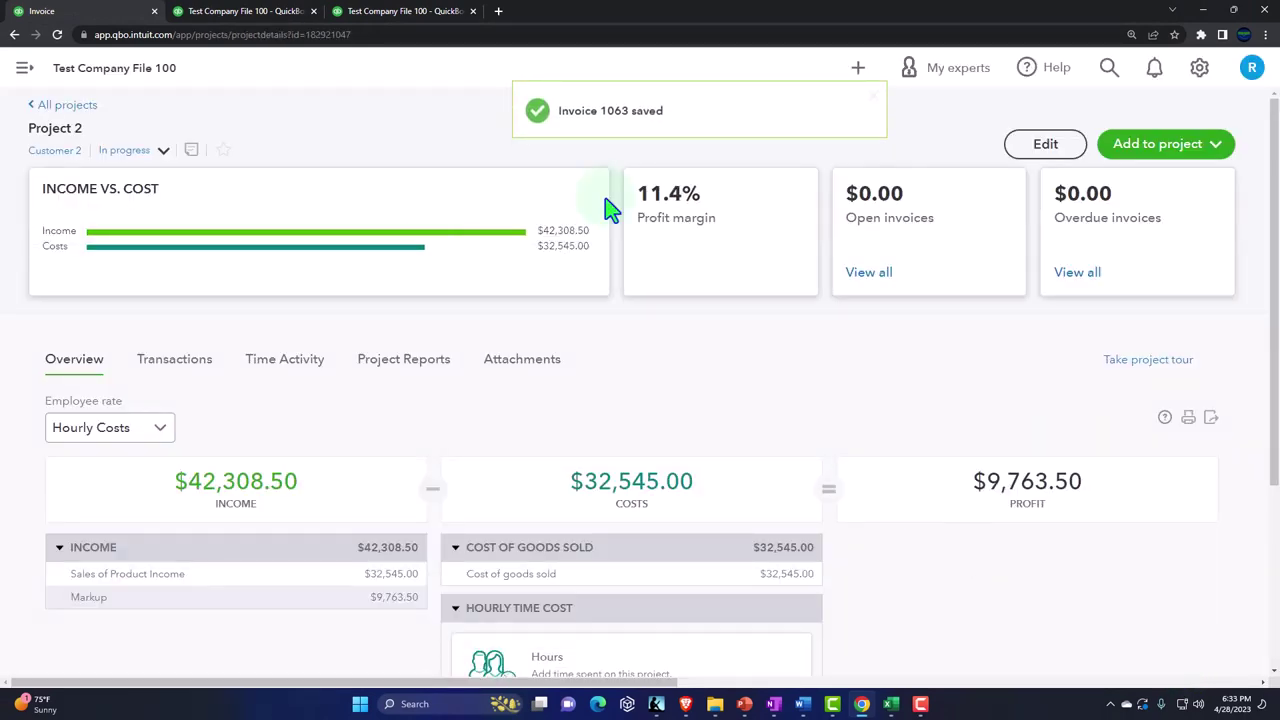
- Rerun the Balance Sheet report by class for 01/01/2025 to 06/30/2025
{"action": "left_click", "coordinate": [285, 14]}
{"action": "scroll", "coordinate": [741, 308], "scroll_direction": "up", "scroll_amount": 3}
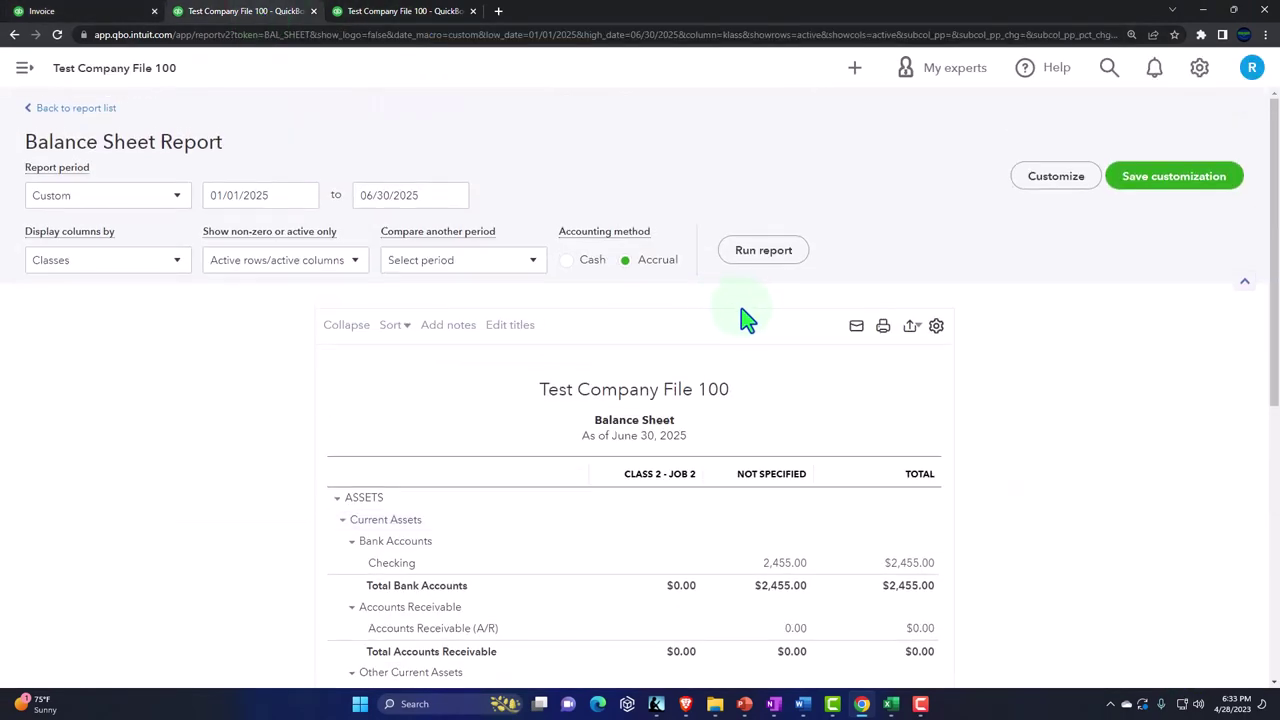
{"action": "left_click", "coordinate": [766, 253]}
{"action": "scroll", "coordinate": [854, 346], "scroll_direction": "down", "scroll_amount": 2}
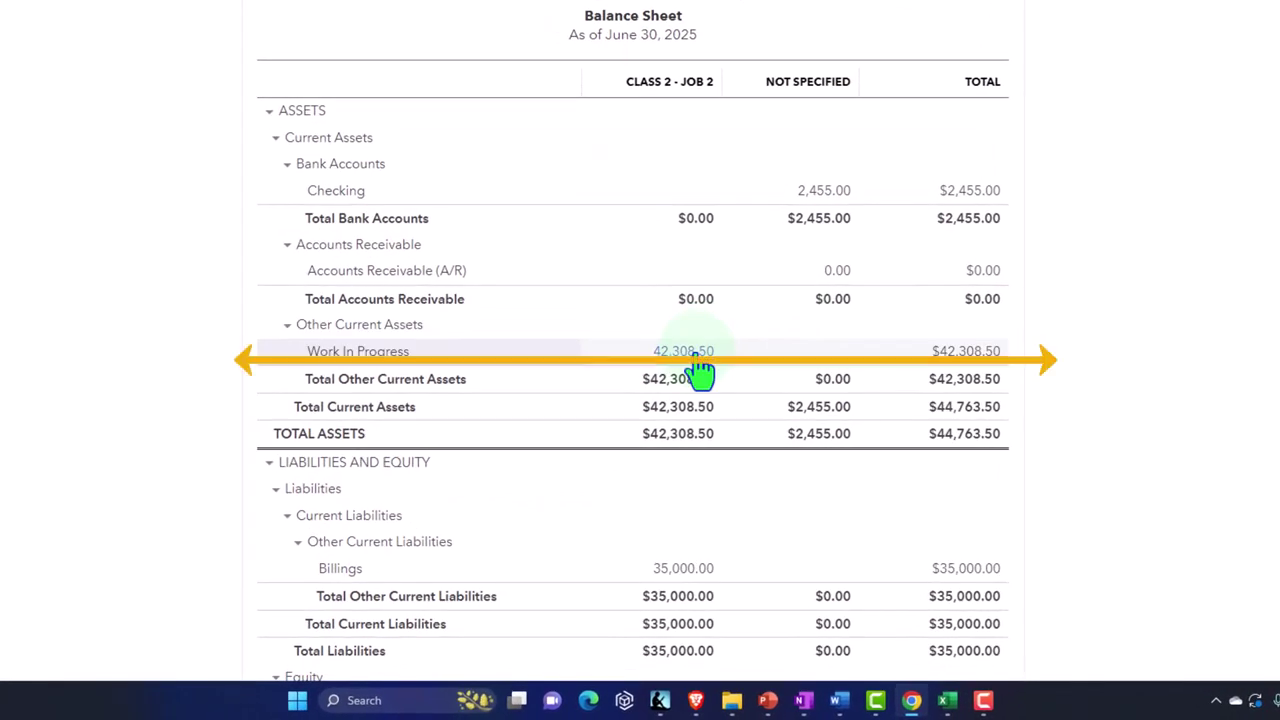
- Inspect the transactions behind Class 2 - Job 2's Work In Progress balance, and return to review the Balance Sheet
{"action": "left_click", "coordinate": [696, 356]}
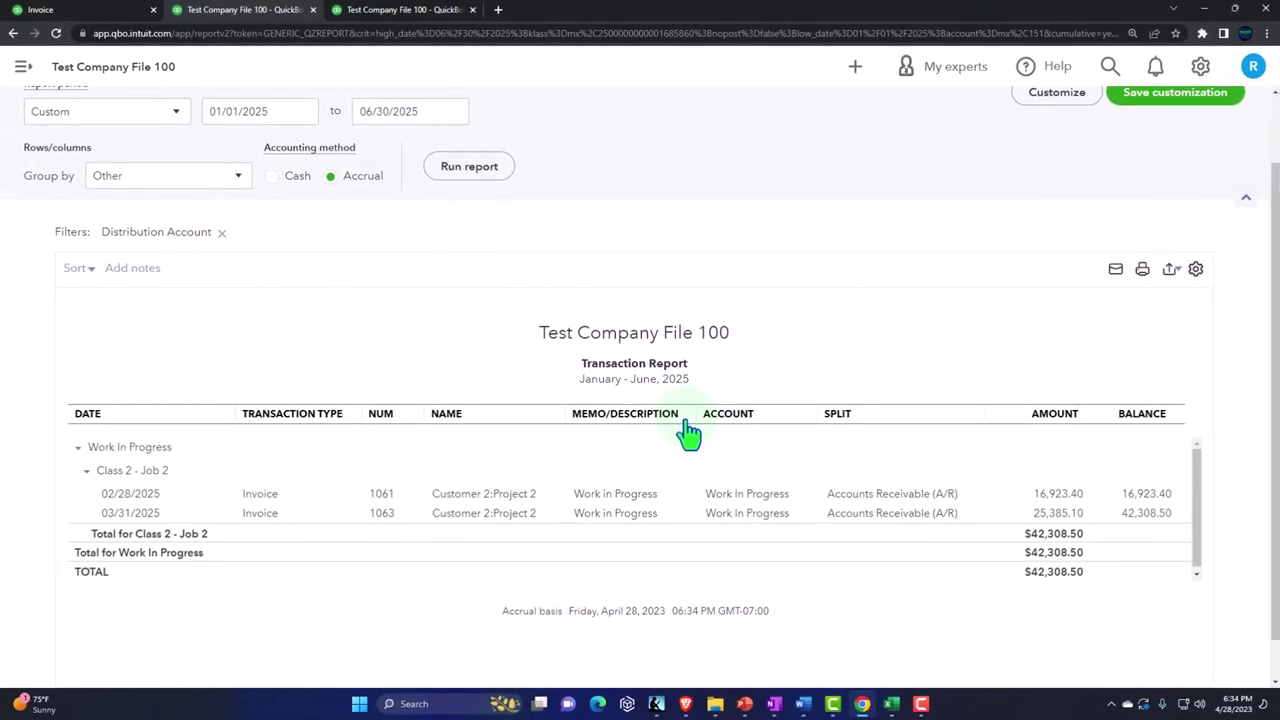
{"action": "scroll", "coordinate": [680, 425], "scroll_direction": "up", "scroll_amount": 1}
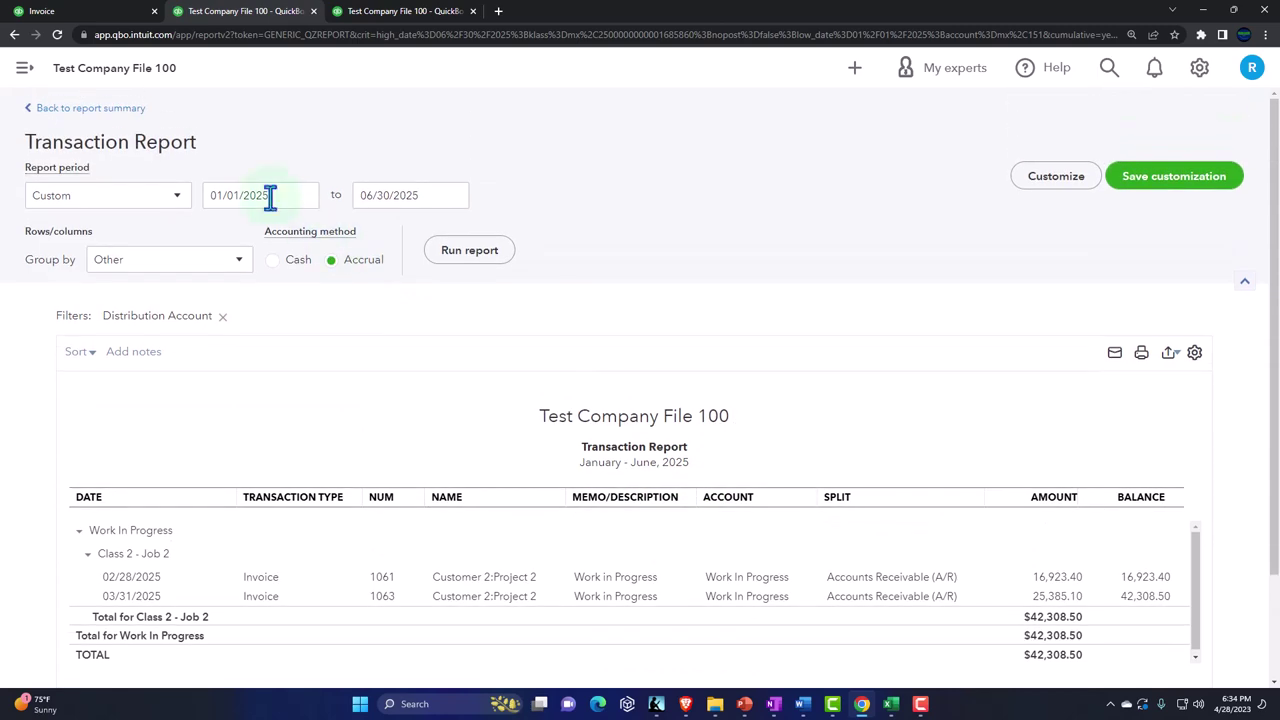
{"action": "left_click", "coordinate": [115, 127]}
{"action": "scroll", "coordinate": [509, 537], "scroll_direction": "down", "scroll_amount": 5}
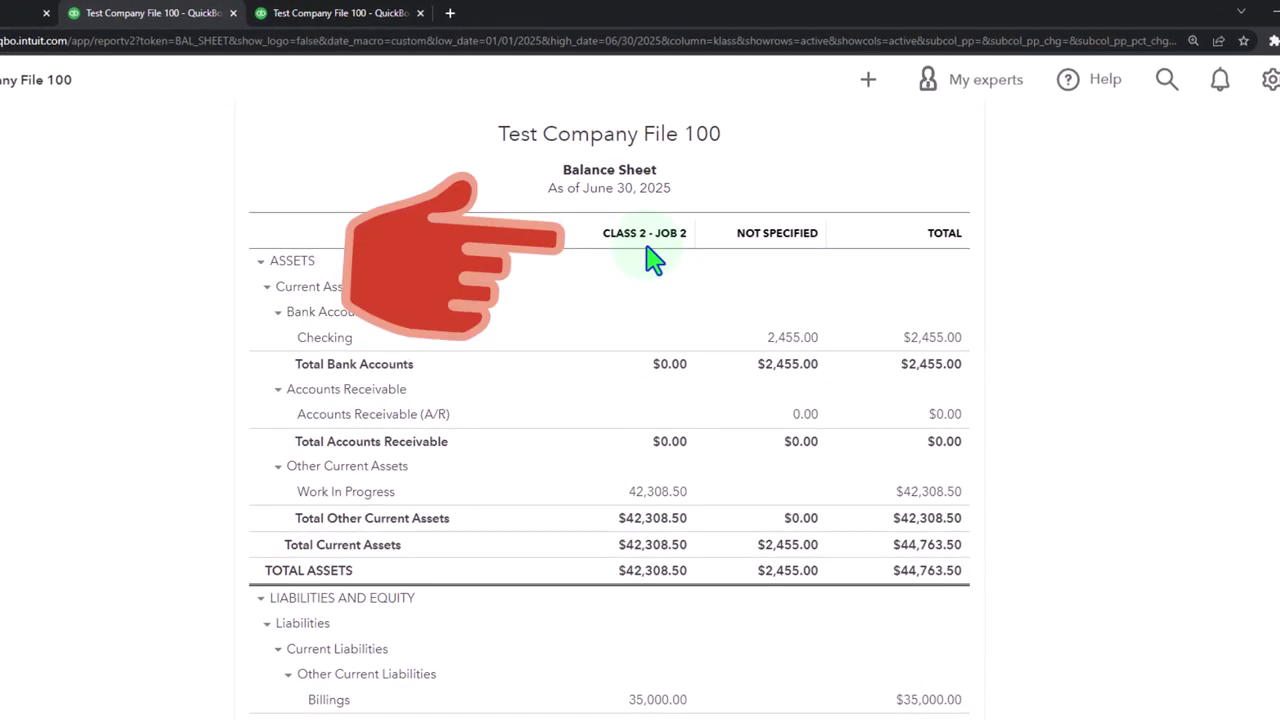
{"action": "scroll", "coordinate": [648, 258], "scroll_direction": "down", "scroll_amount": 1}
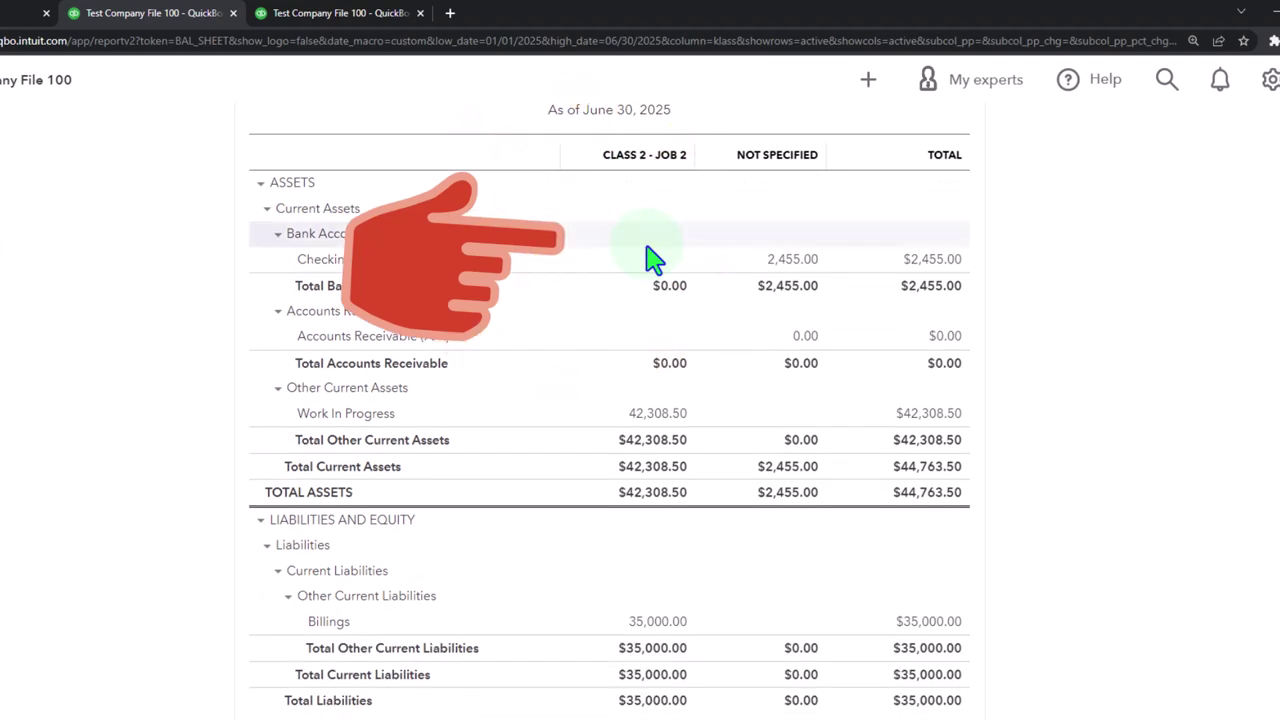
{"action": "scroll", "coordinate": [648, 258], "scroll_direction": "down", "scroll_amount": 1}
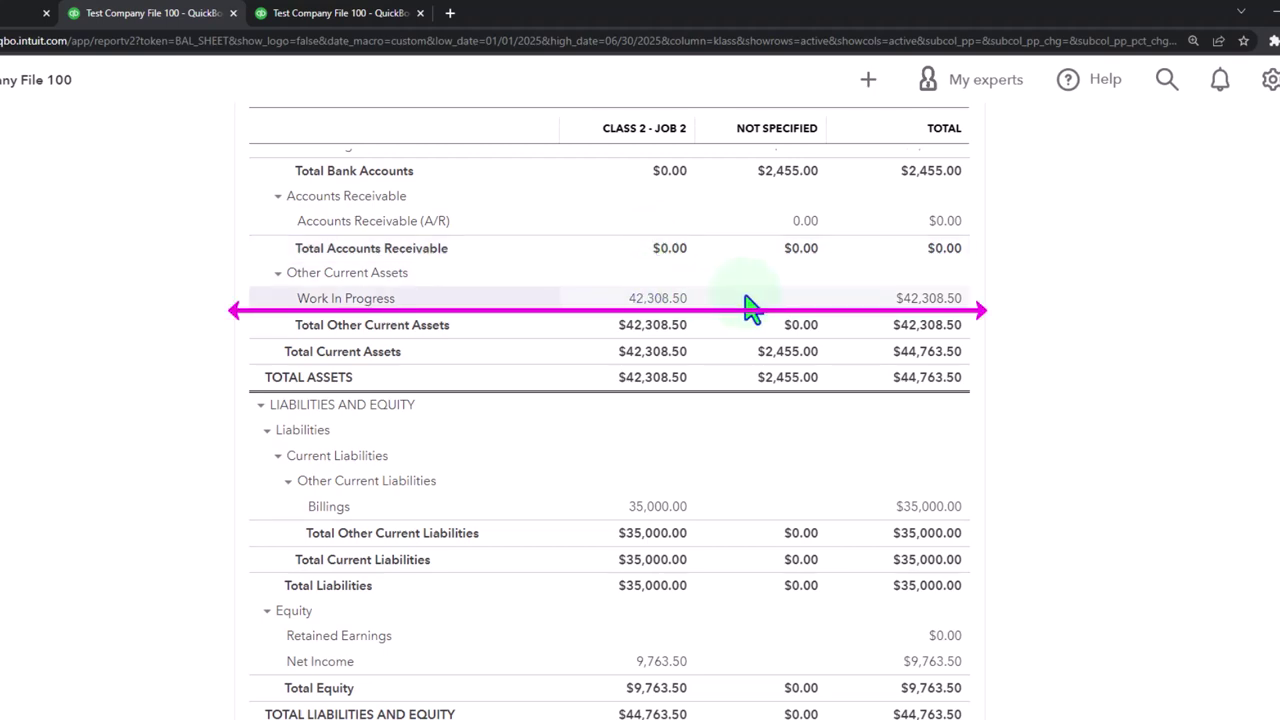
- Rerun the monthly Profit and Loss report for 01/01/2025 to 06/30/2025 and review the March 2025 column
{"action": "left_click", "coordinate": [340, 13]}
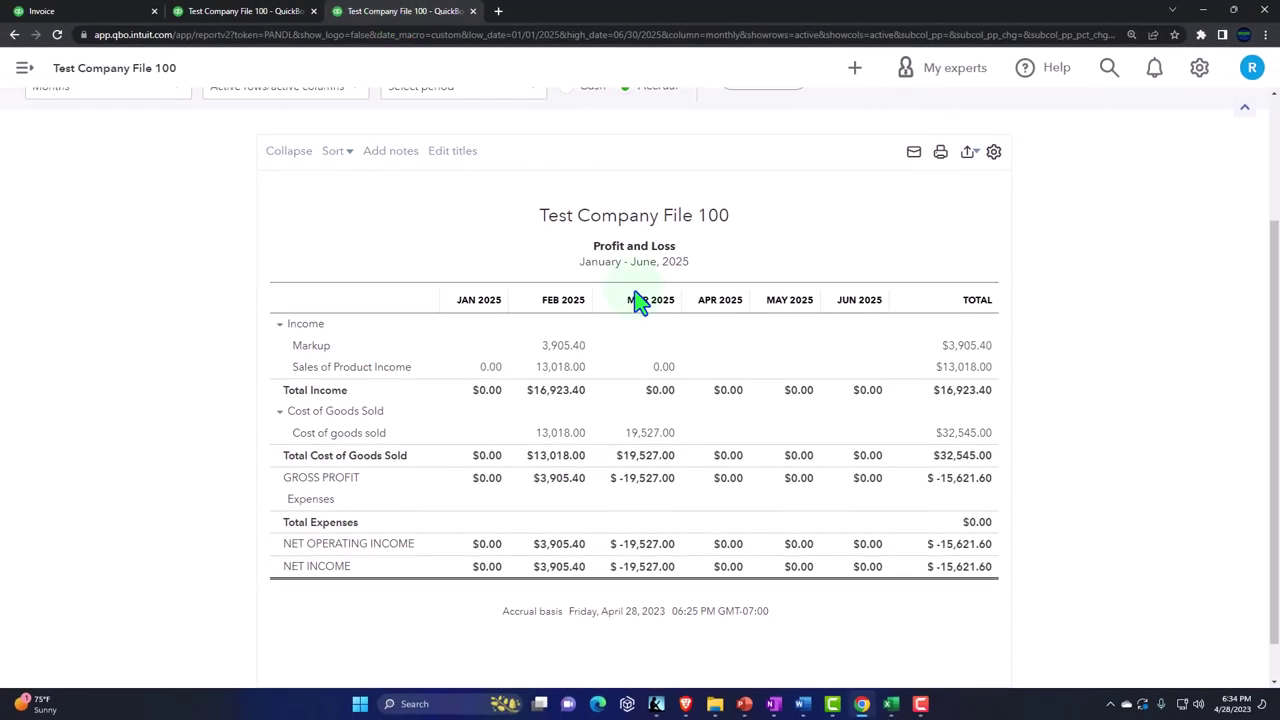
{"action": "scroll", "coordinate": [770, 275], "scroll_direction": "up", "scroll_amount": 2}
{"action": "left_click", "coordinate": [765, 252]}
{"action": "scroll", "coordinate": [771, 257], "scroll_direction": "down", "scroll_amount": 2}
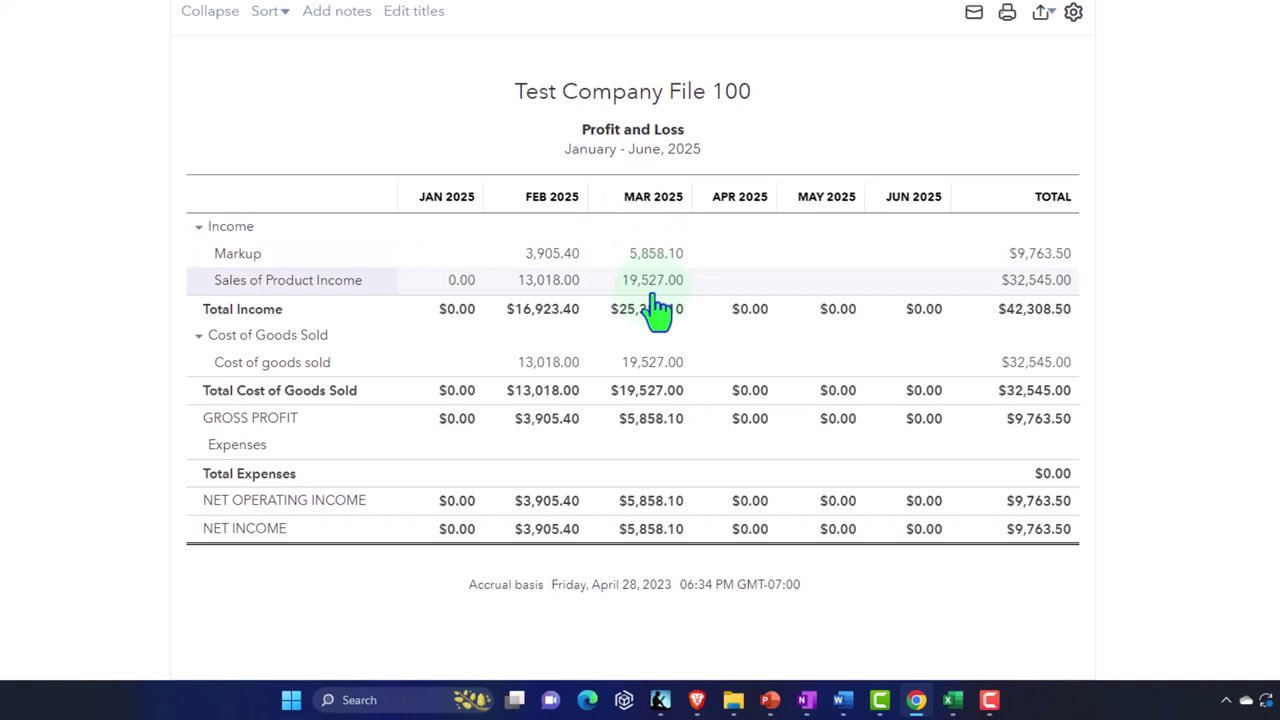
{"action": "left_click", "coordinate": [645, 364]}
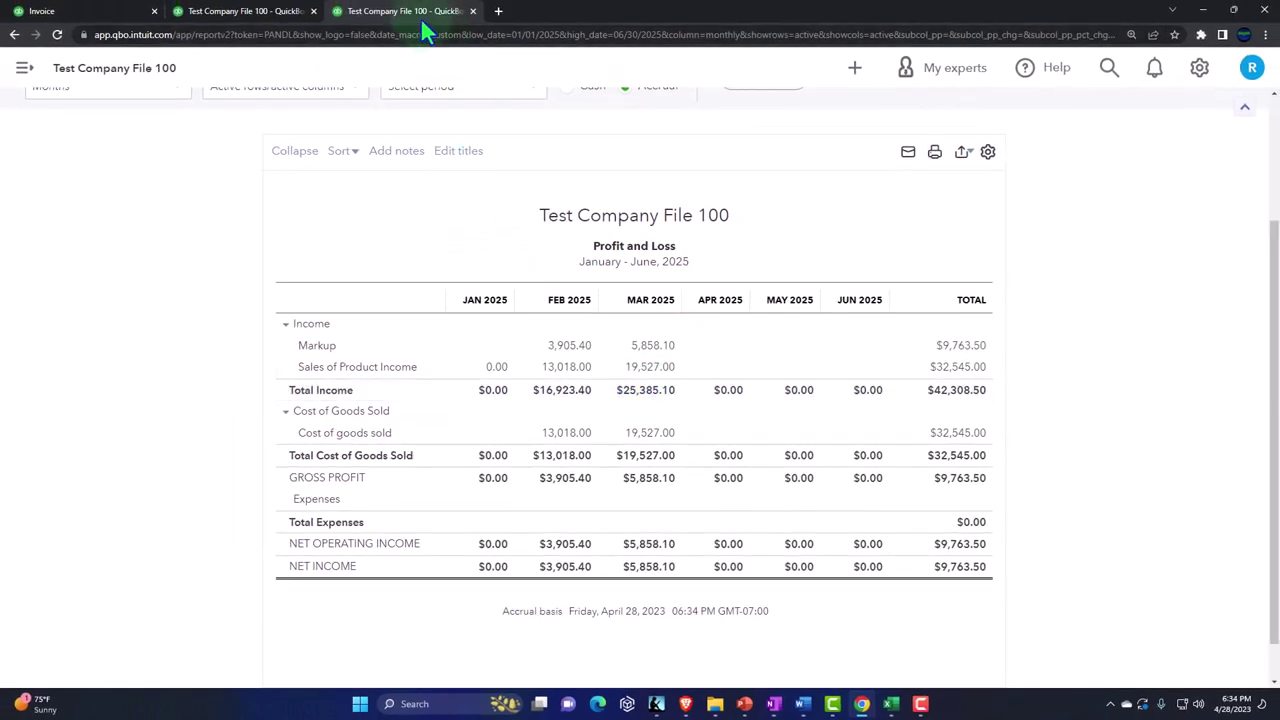
- Duplicate the Profit and Loss report in a new browser tab and set its period to end on 12/31/2025
{"action": "right_click", "coordinate": [424, 28]}
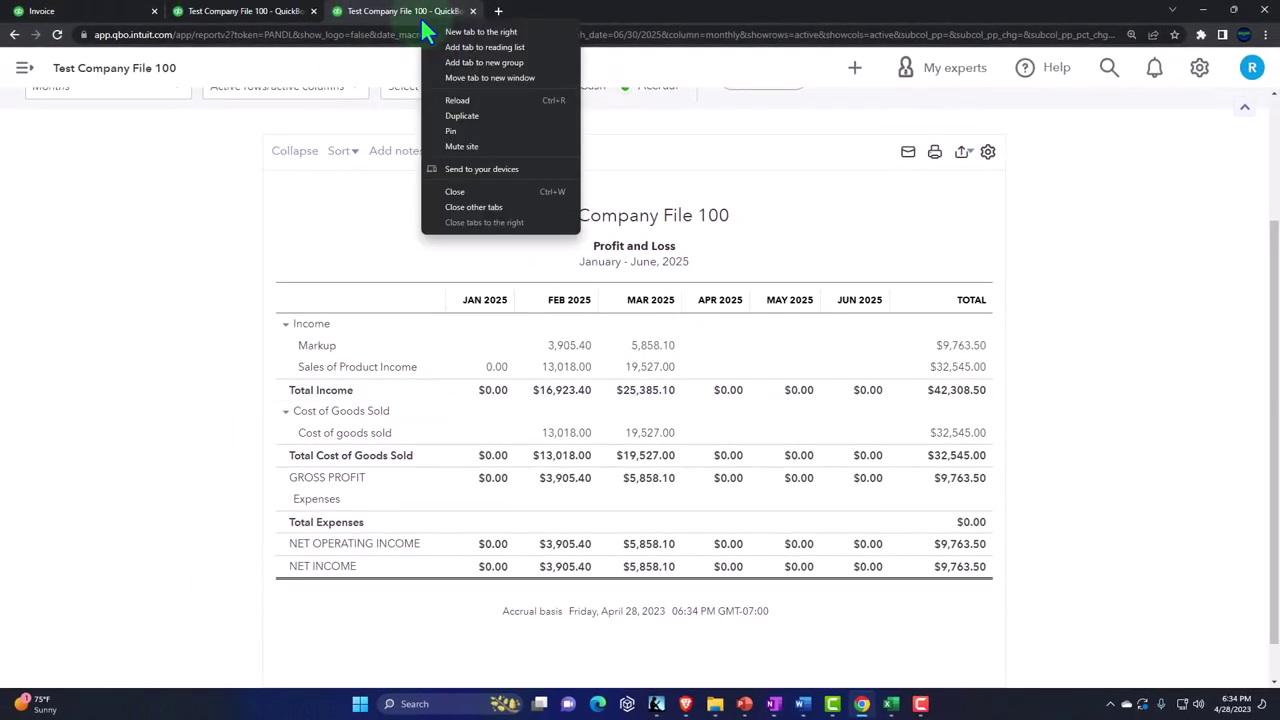
{"action": "left_click", "coordinate": [458, 115]}
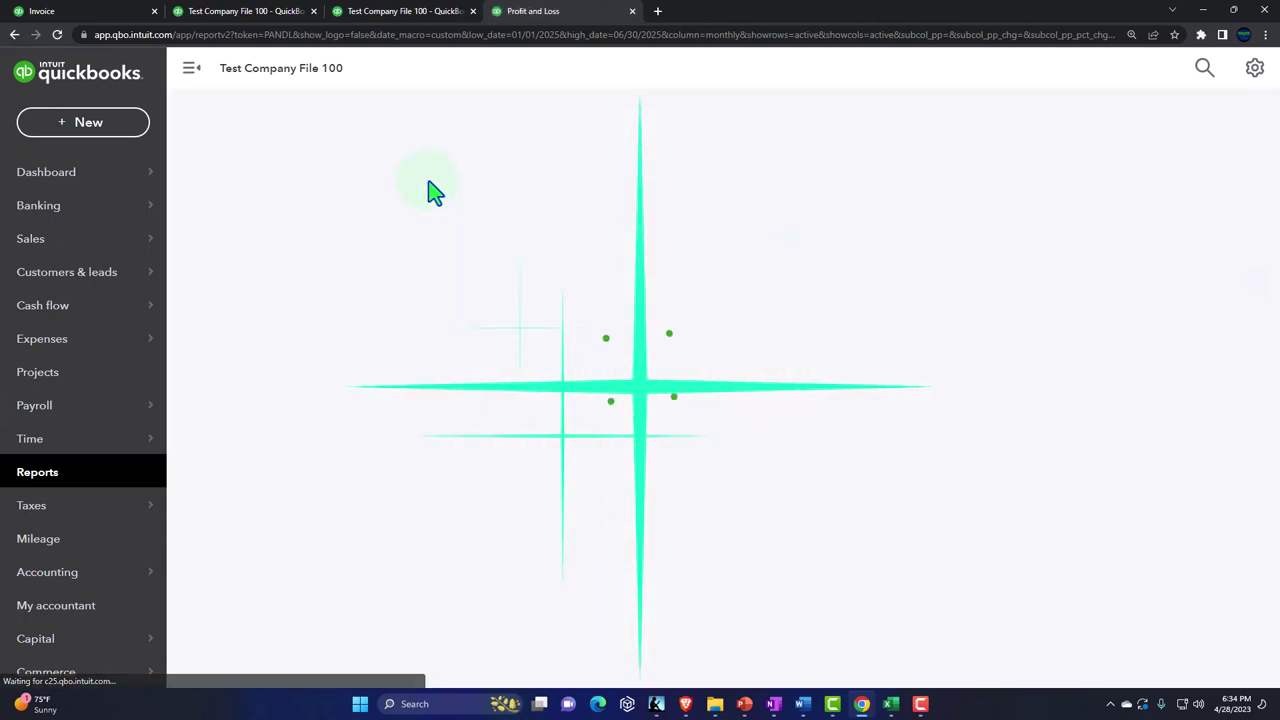
{"action": "scroll", "coordinate": [470, 283], "scroll_direction": "up", "scroll_amount": 2}
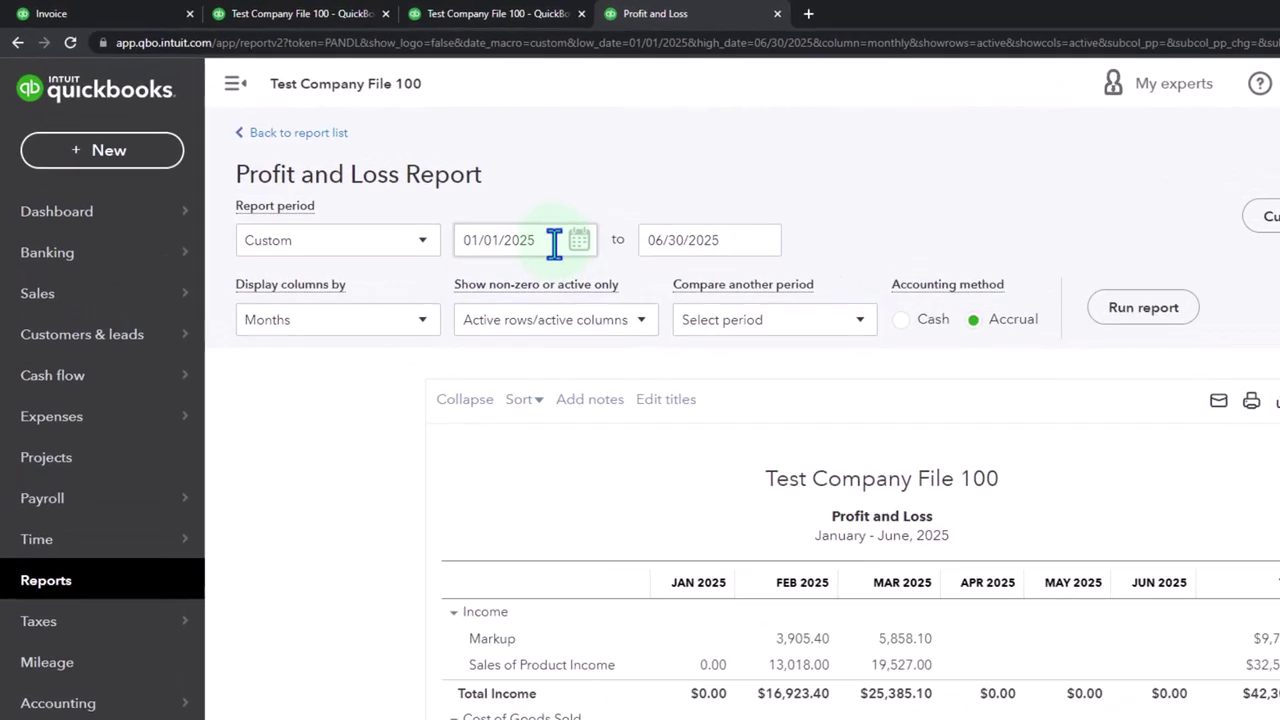
{"action": "left_click", "coordinate": [455, 195]}
{"action": "key", "text": "Tab"}
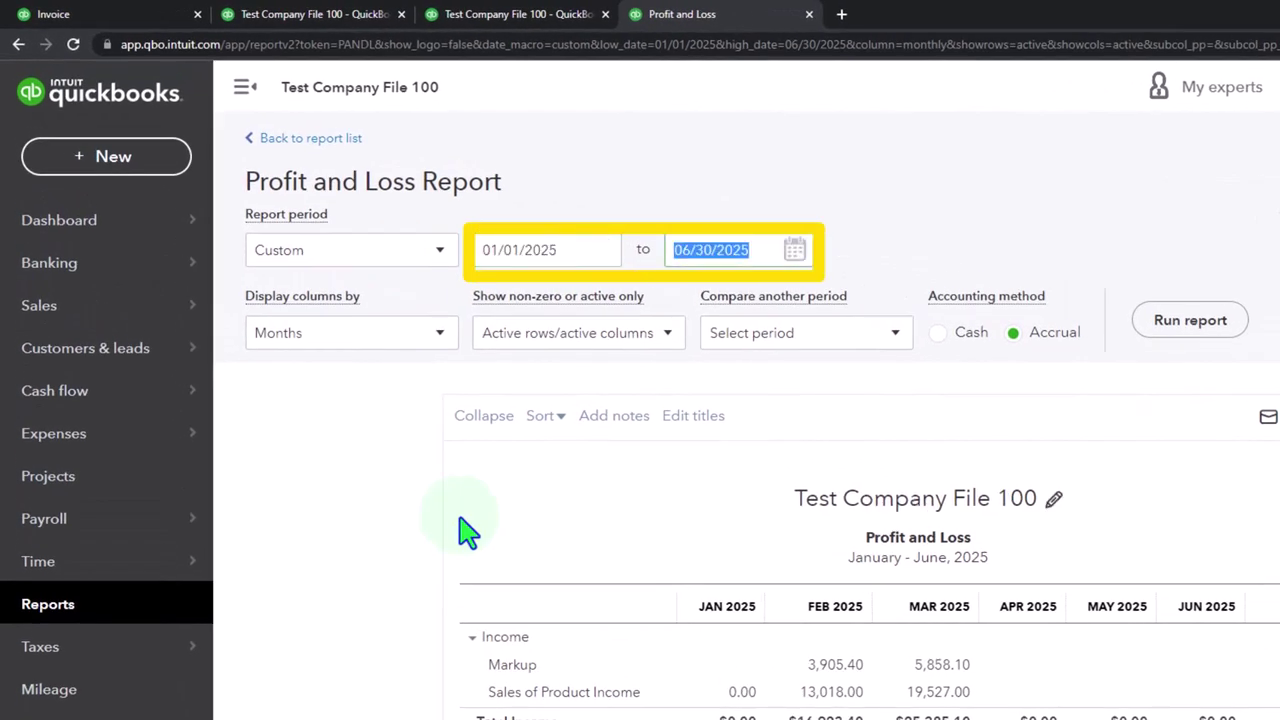
{"action": "left_click", "coordinate": [468, 532]}
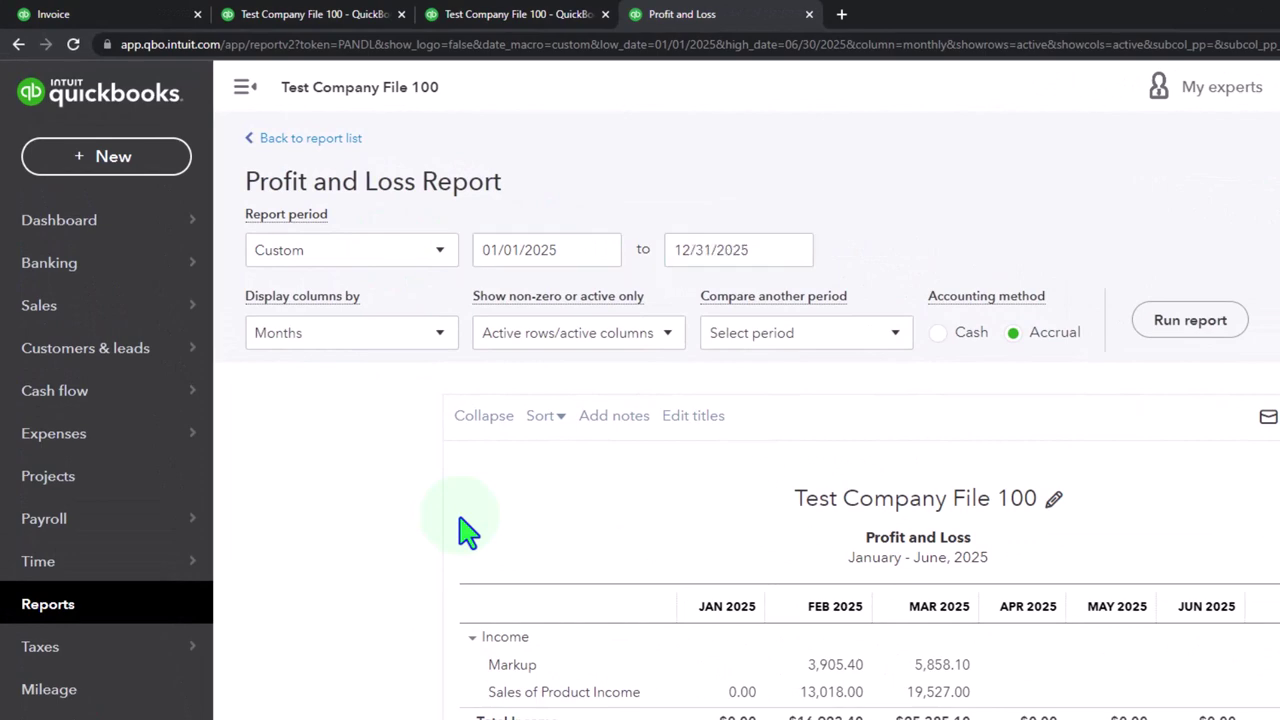
- Display the duplicated Profit and Loss report's columns by Classes and run it
{"action": "left_click", "coordinate": [437, 333]}
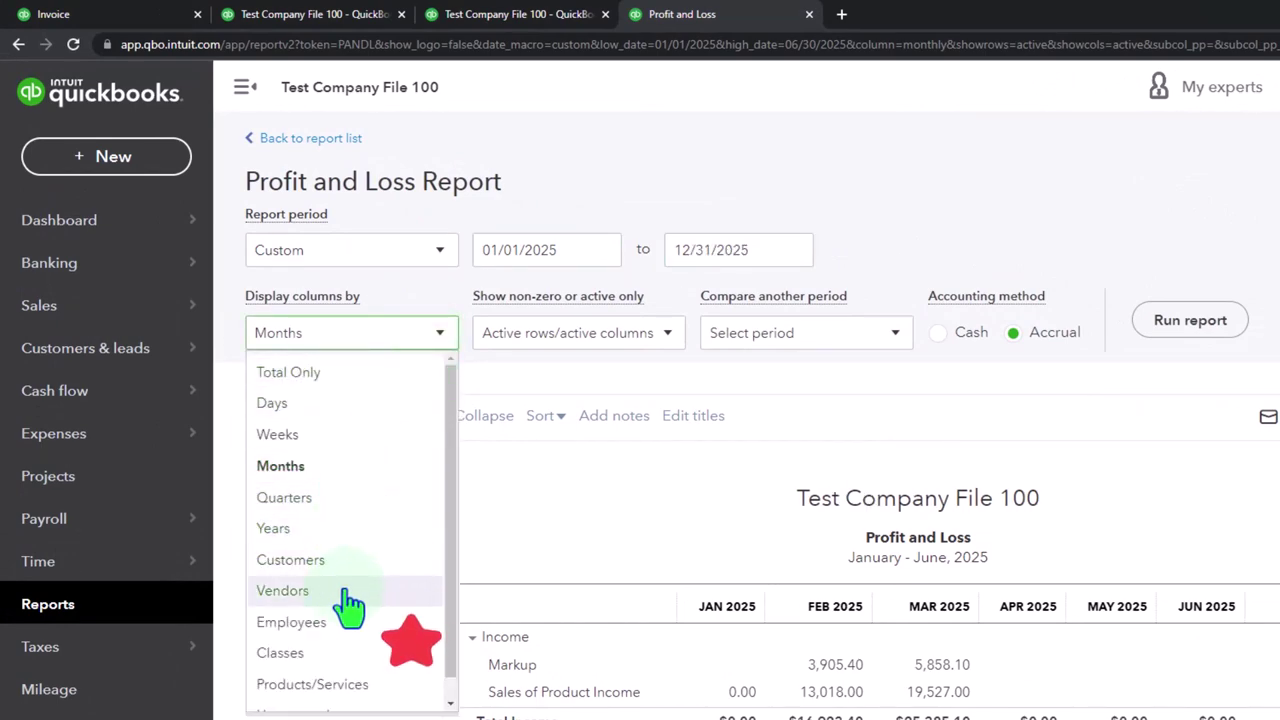
{"action": "left_click", "coordinate": [335, 655]}
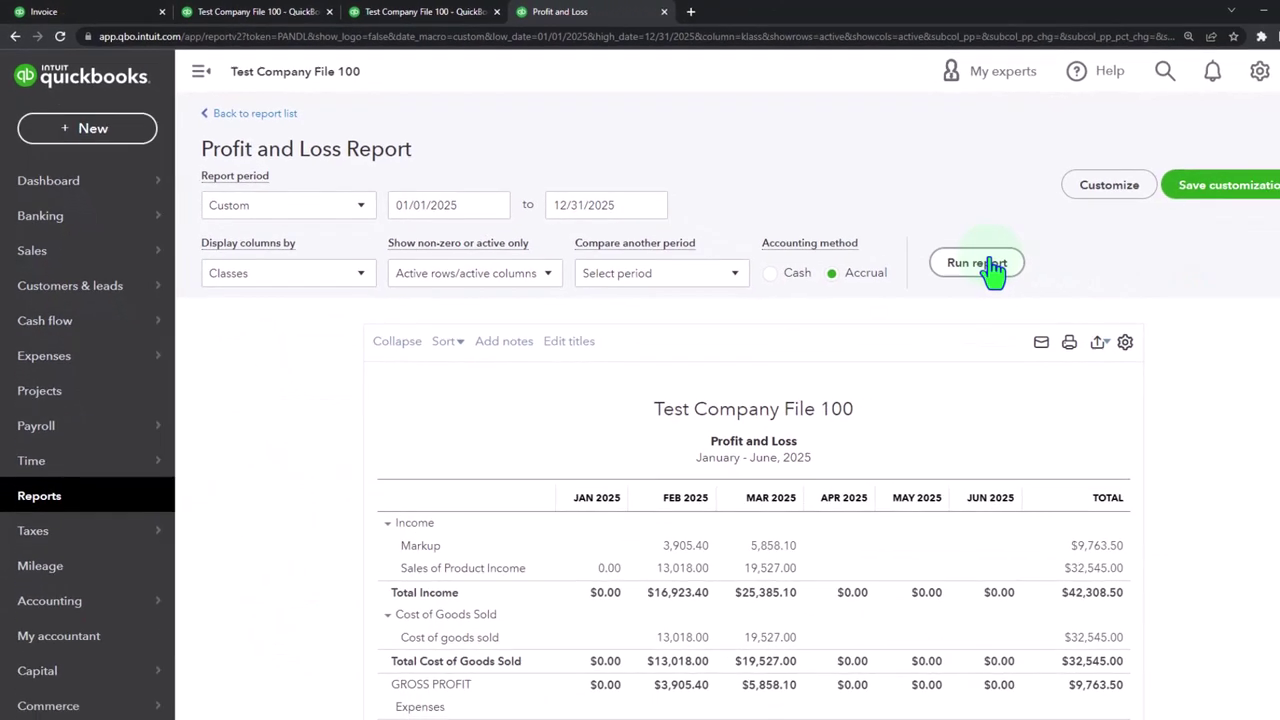
{"action": "left_click", "coordinate": [1168, 315]}
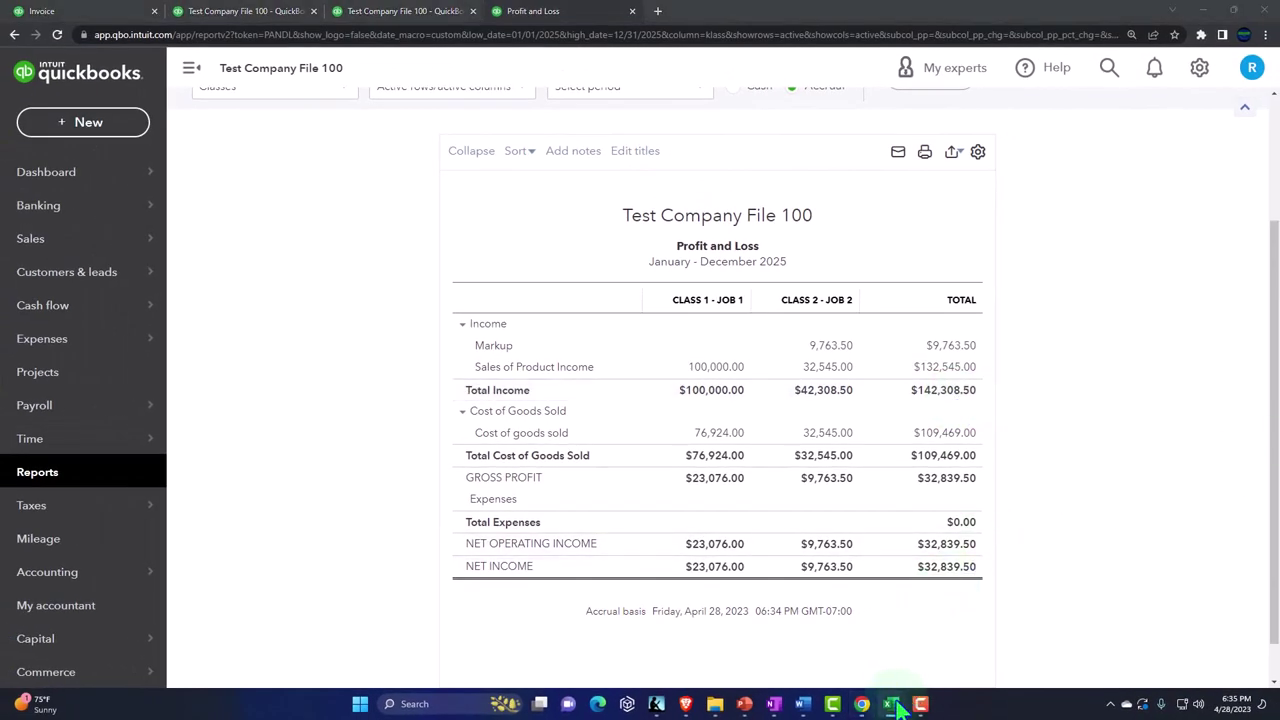
- Switch to the Excel worksheet and review the trial balance beside the journal entries
{"action": "left_click", "coordinate": [823, 629]}
{"action": "left_click", "coordinate": [571, 357]}
{"action": "scroll", "coordinate": [571, 360], "scroll_direction": "up", "scroll_amount": 4}
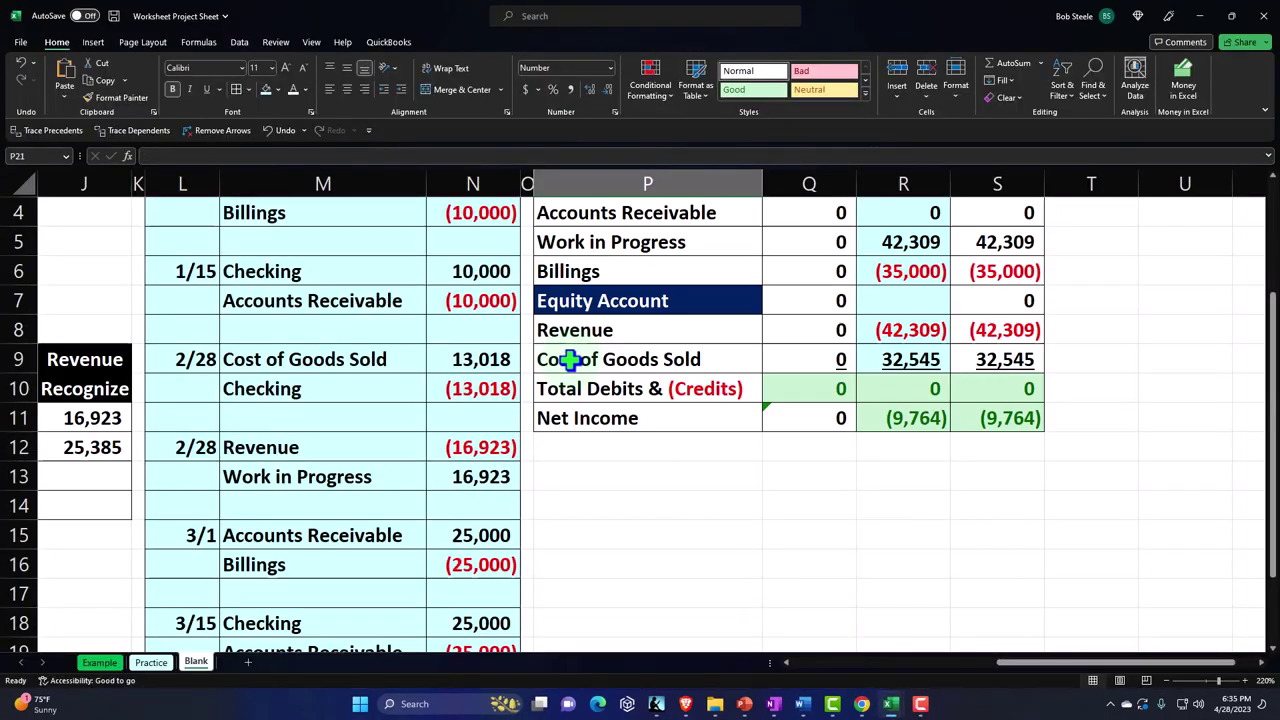
{"action": "scroll", "coordinate": [480, 330], "scroll_direction": "up", "scroll_amount": 3}
{"action": "left_click", "coordinate": [190, 300]}
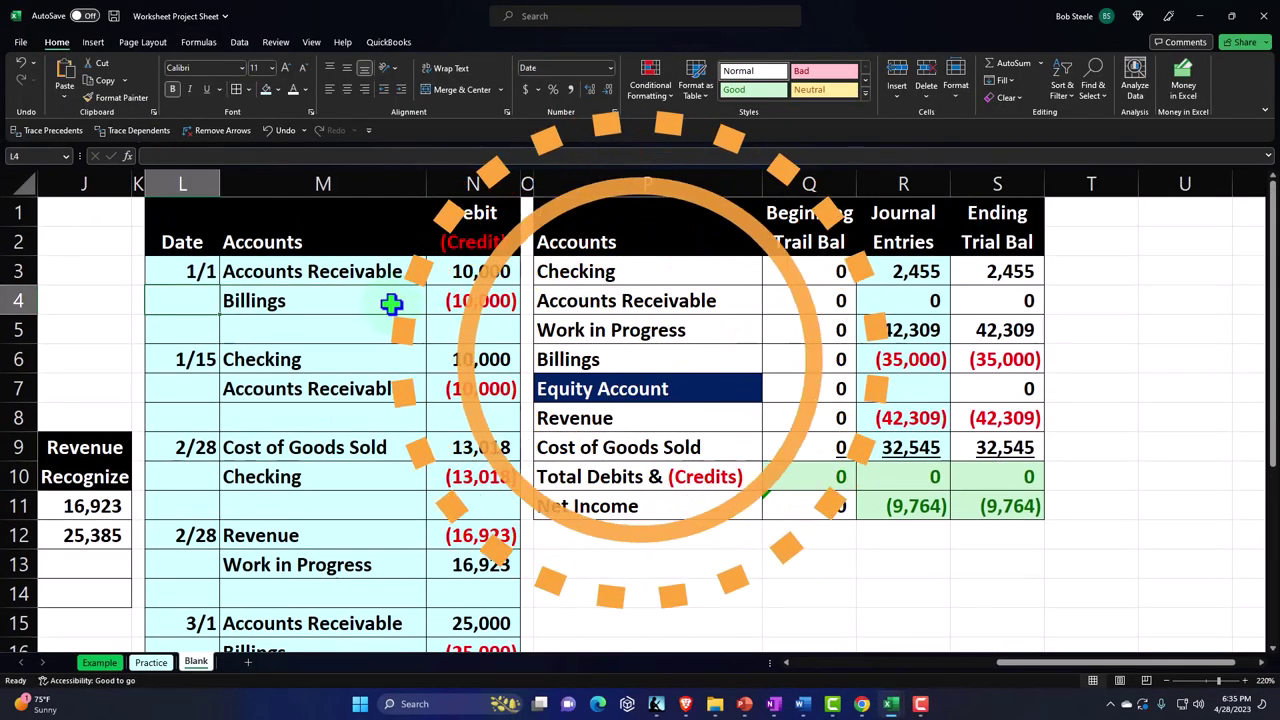
- Remove the yellow fill from Month 3's actual materials, labor, overhead and total costs in E12:H12
{"action": "key", "text": "Home"}
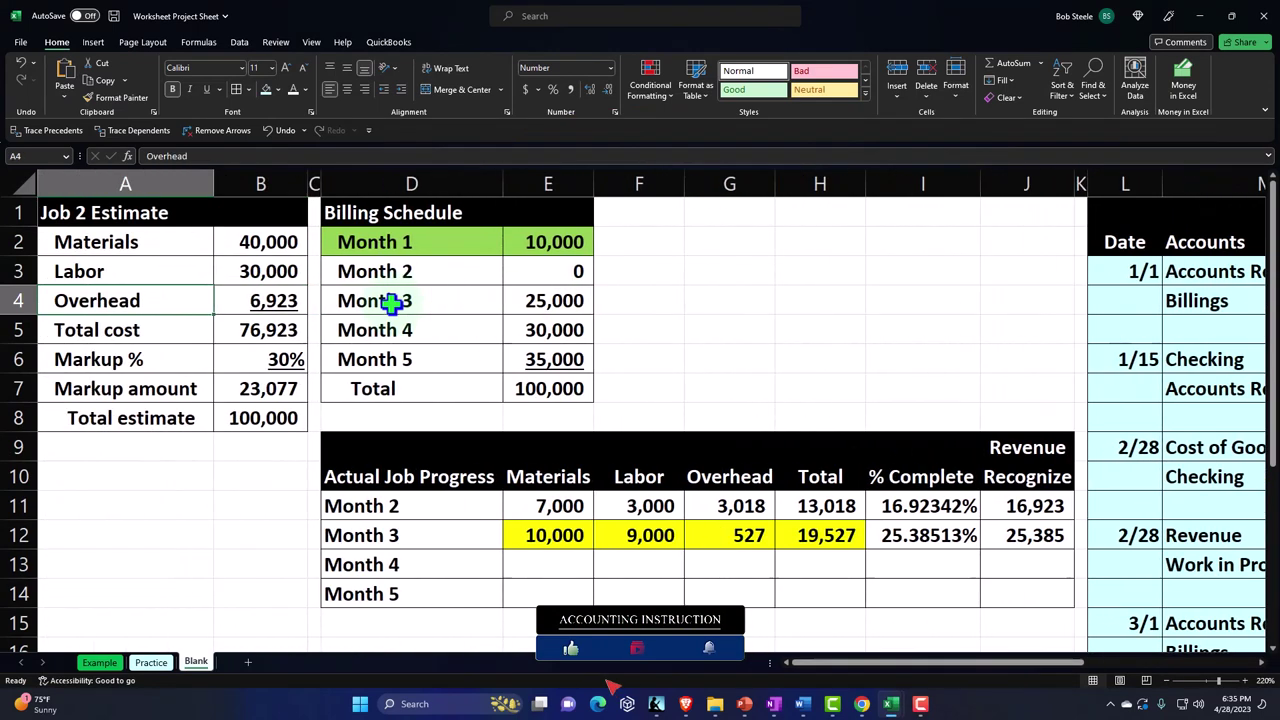
{"action": "left_click_drag", "start_coordinate": [543, 540], "coordinate": [800, 537]}
{"action": "right_click", "coordinate": [800, 537]}
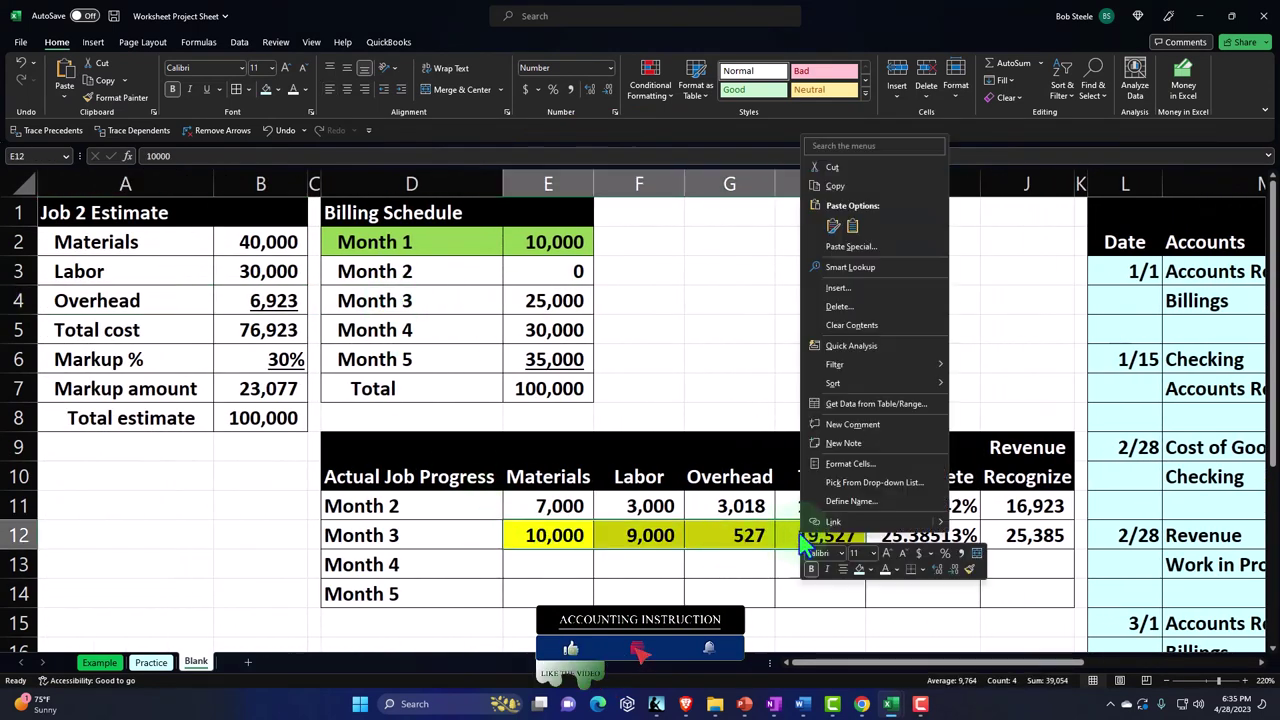
{"action": "mouse_move", "coordinate": [843, 384]}
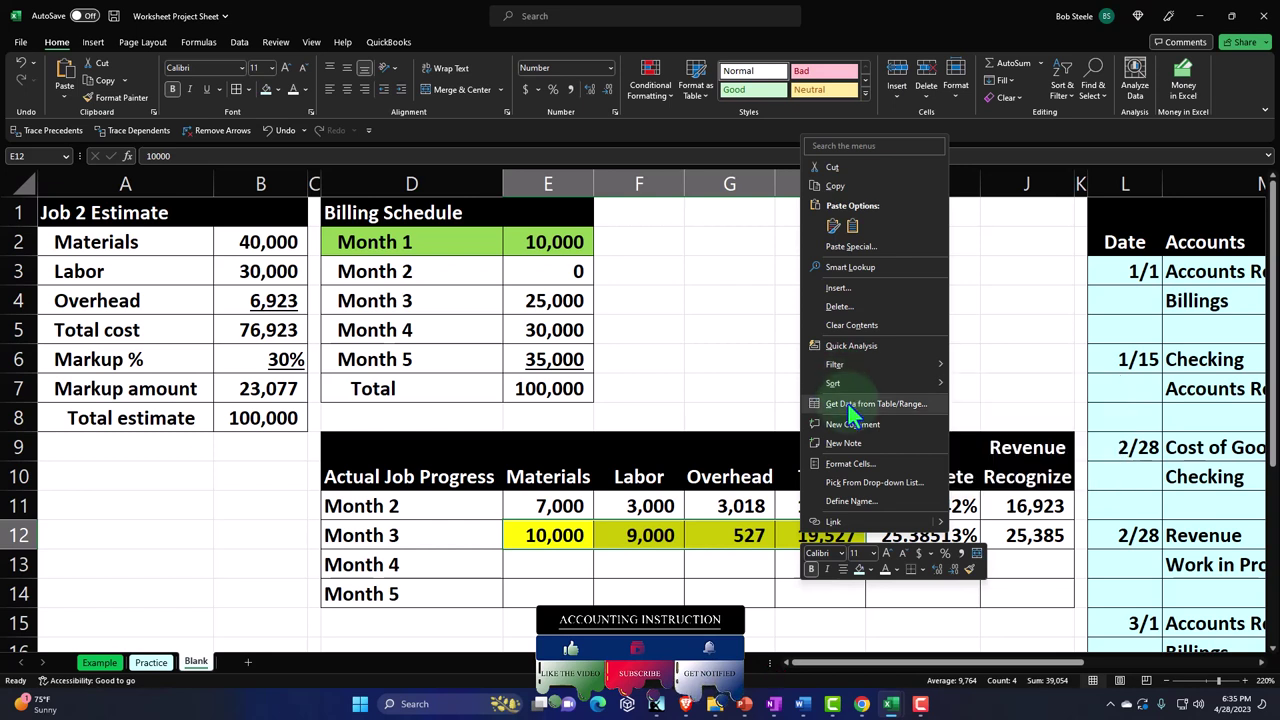
{"action": "left_click", "coordinate": [864, 568]}
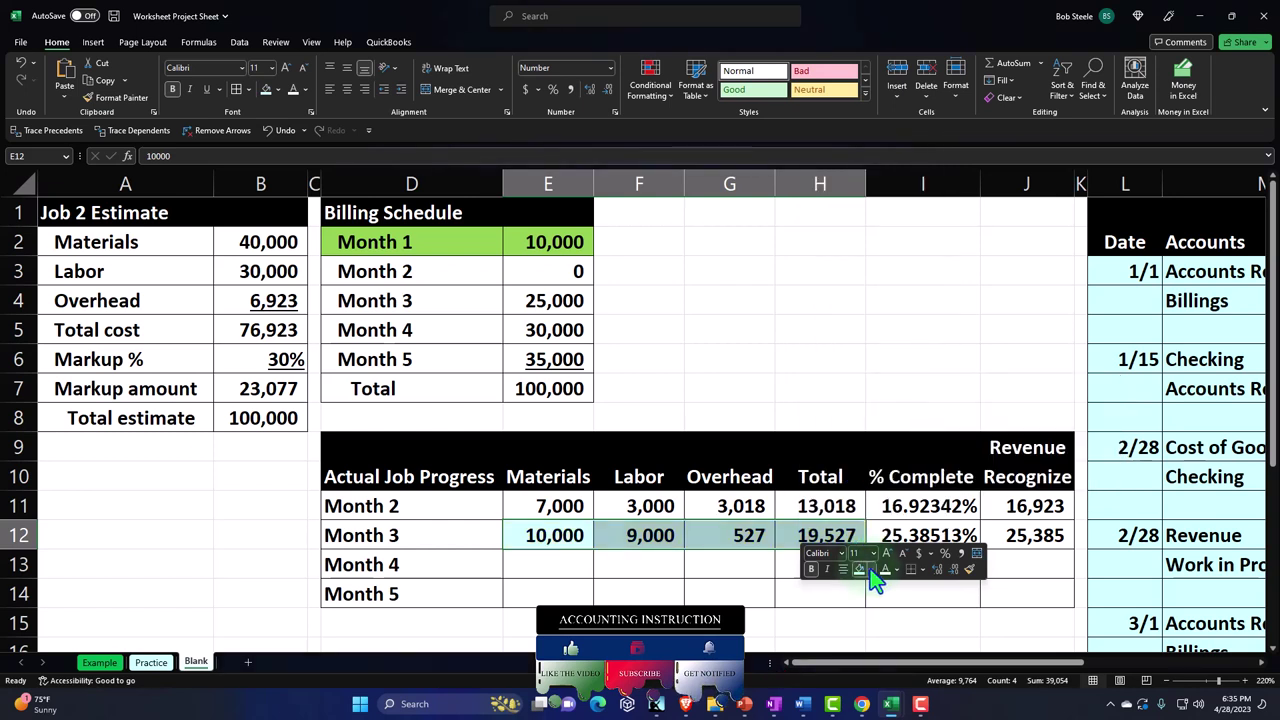
{"action": "left_click", "coordinate": [871, 570]}
{"action": "left_click", "coordinate": [871, 531]}
{"action": "left_click", "coordinate": [385, 538]}
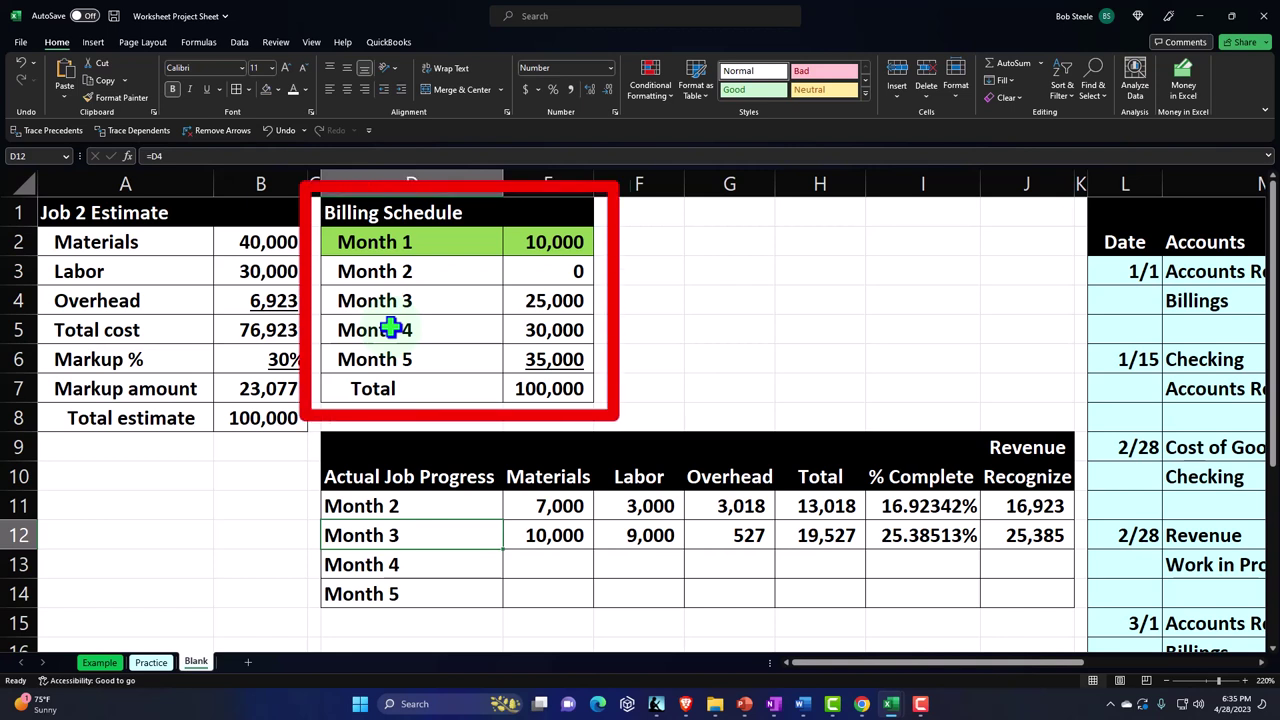
- Clear the green fill from Month 1 in the Billing Schedule and fill the Month 4 row green instead
{"action": "left_click_drag", "start_coordinate": [410, 246], "coordinate": [543, 243]}
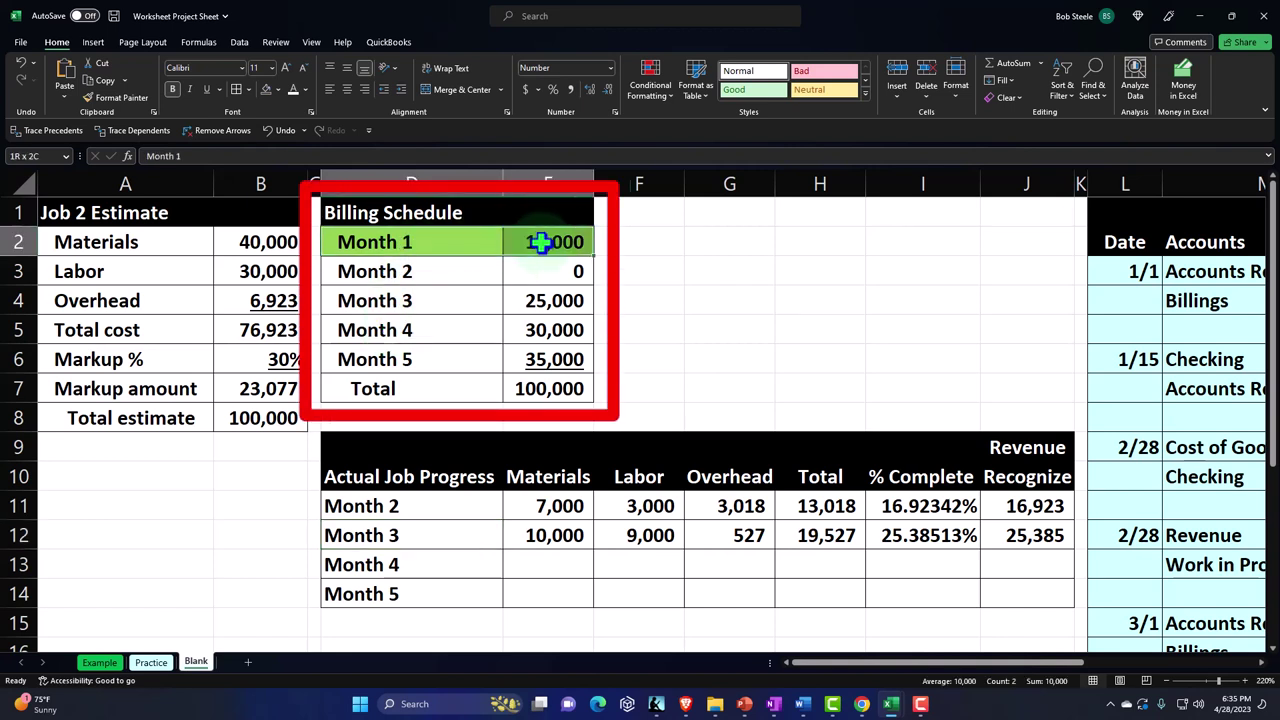
{"action": "right_click", "coordinate": [541, 244]}
{"action": "left_click", "coordinate": [603, 226]}
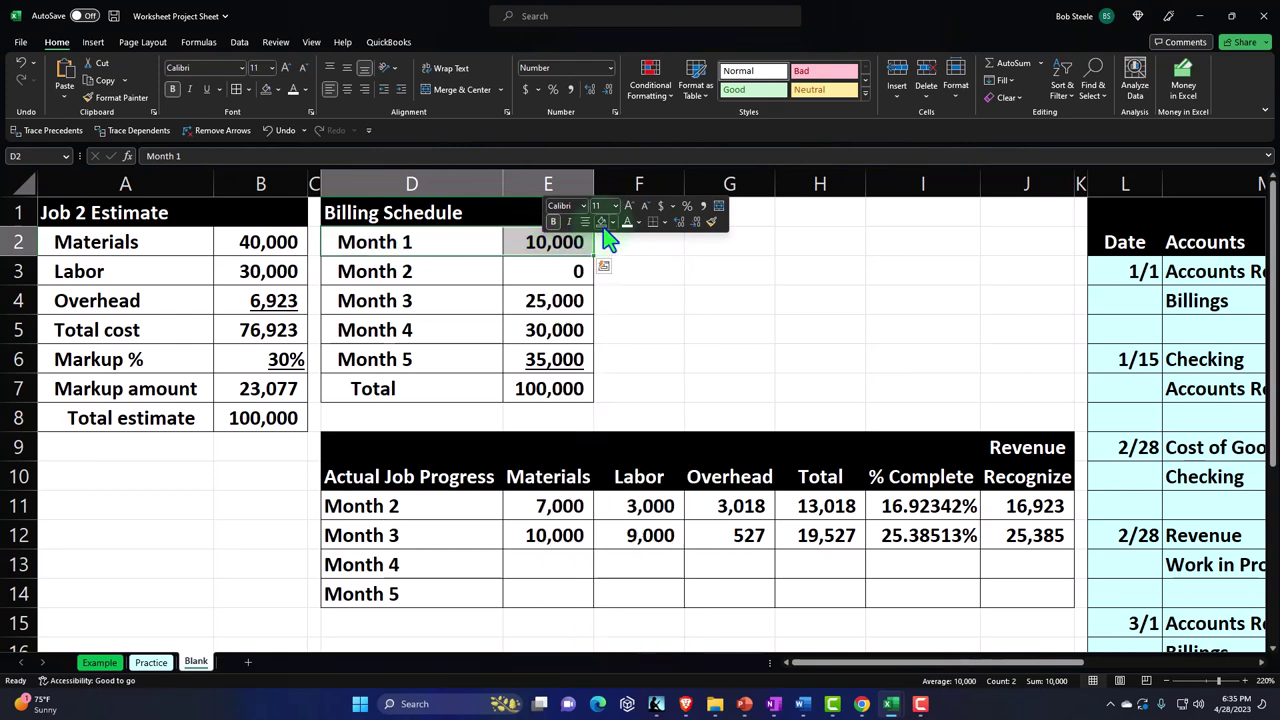
{"action": "left_click_drag", "start_coordinate": [440, 329], "coordinate": [514, 329]}
{"action": "right_click", "coordinate": [514, 329]}
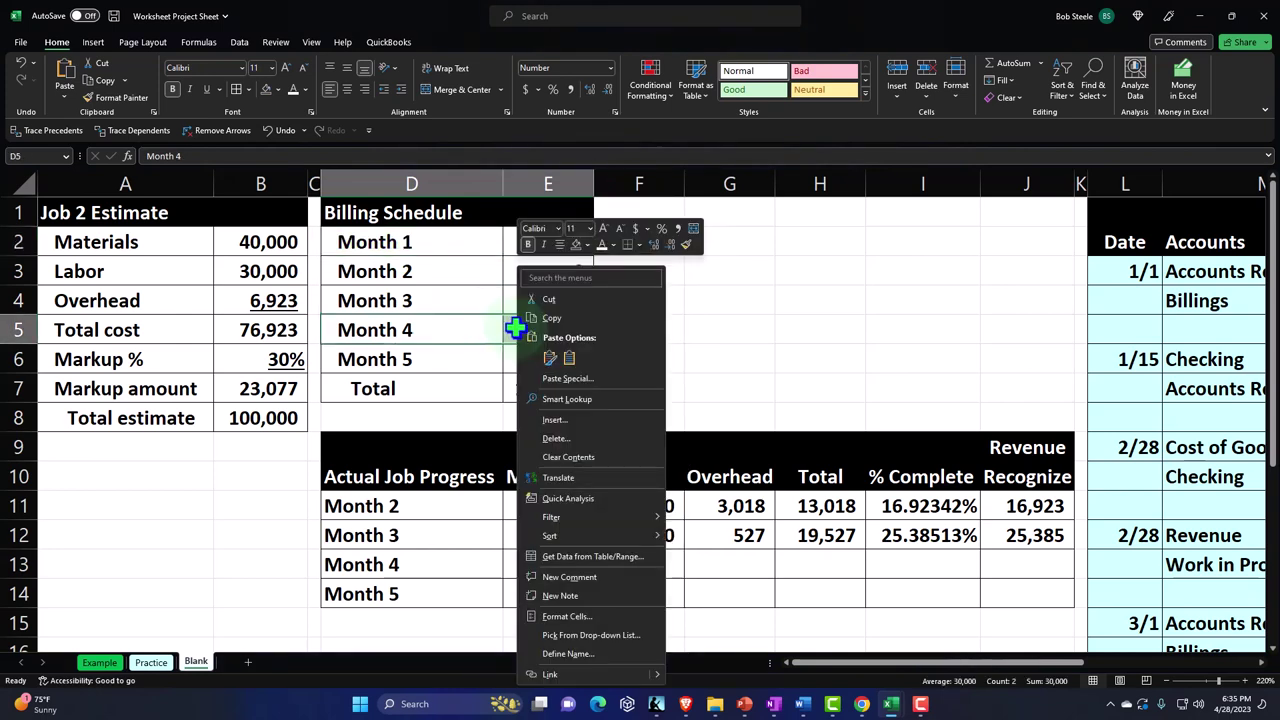
{"action": "left_click", "coordinate": [588, 243]}
{"action": "left_click", "coordinate": [618, 367]}
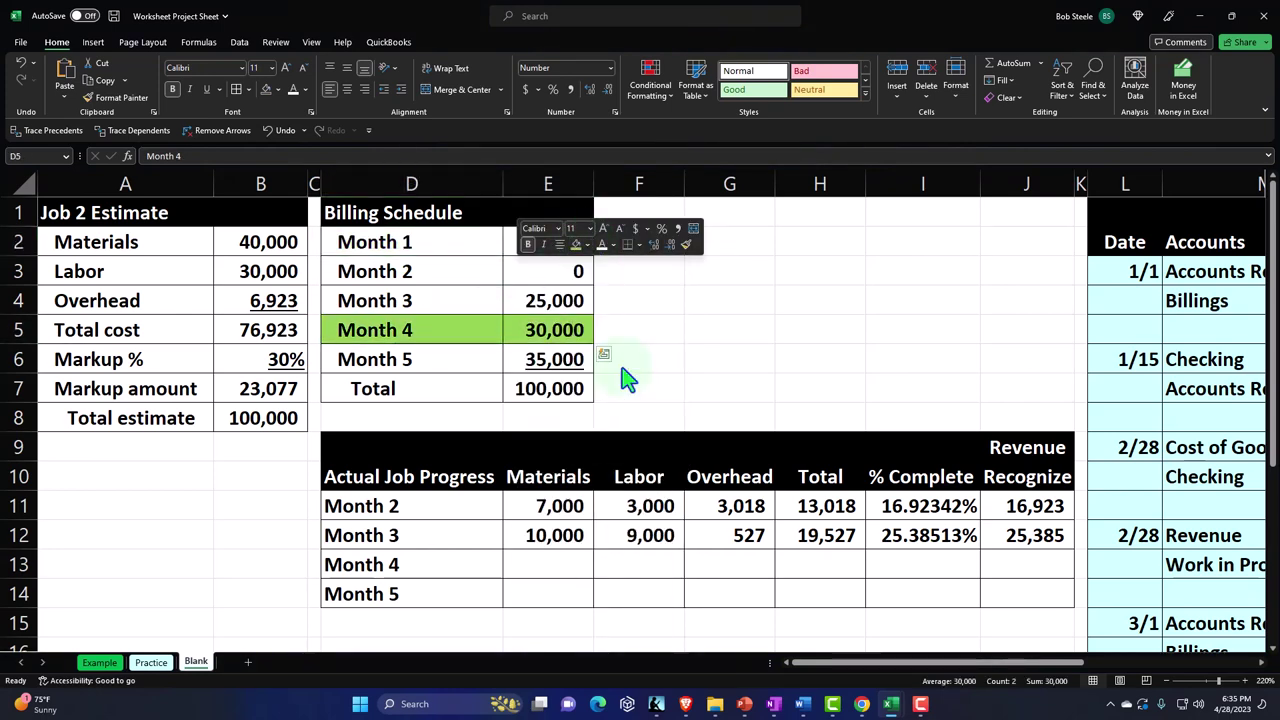
- Examine the trial balance and the journal entries down through the 3/31 Revenue and Work in Progress entry
{"action": "left_click", "coordinate": [646, 360]}
{"action": "key", "text": "Right"}
{"action": "key", "text": "Right"}
{"action": "key", "text": "Right"}
{"action": "key", "text": "Right"}
{"action": "key", "text": "Right"}
{"action": "key", "text": "Right"}
{"action": "key", "text": "Right"}
{"action": "key", "text": "Right"}
{"action": "key", "text": "Right"}
{"action": "key", "text": "Right"}
{"action": "key", "text": "Right"}
{"action": "key", "text": "Right"}
{"action": "key", "text": "Right"}
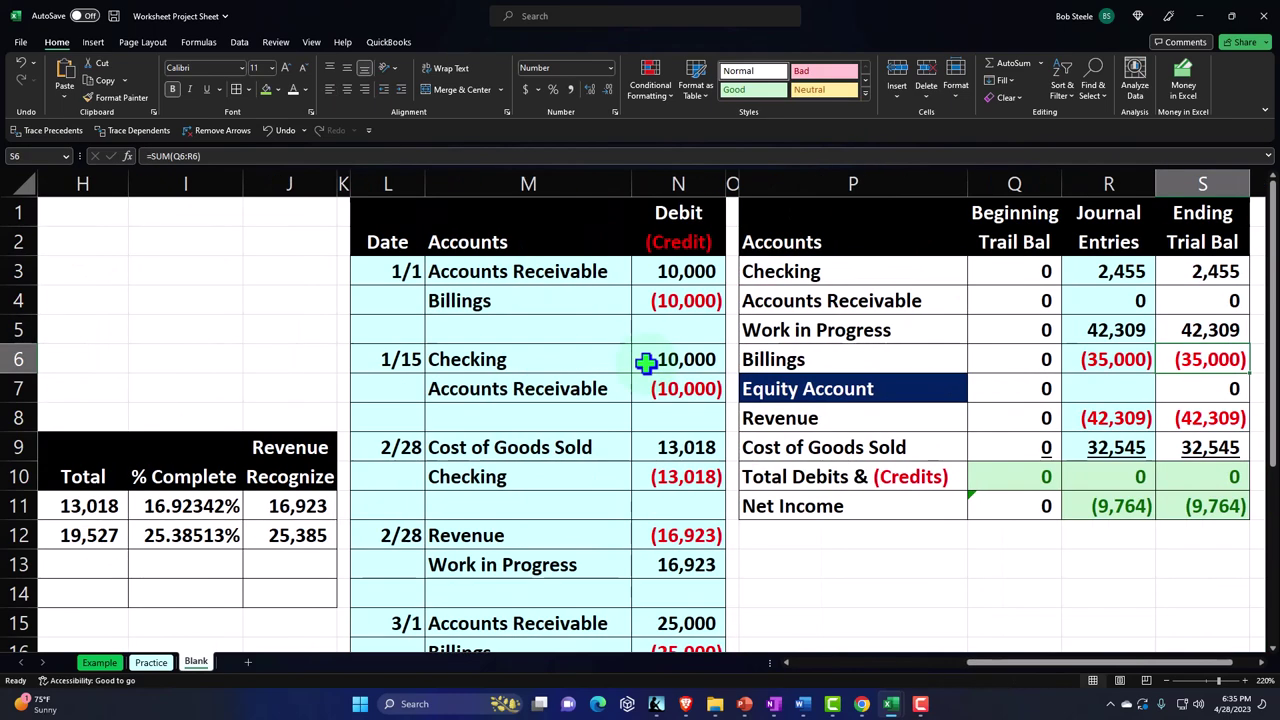
{"action": "scroll", "coordinate": [646, 362], "scroll_direction": "down", "scroll_amount": 6}
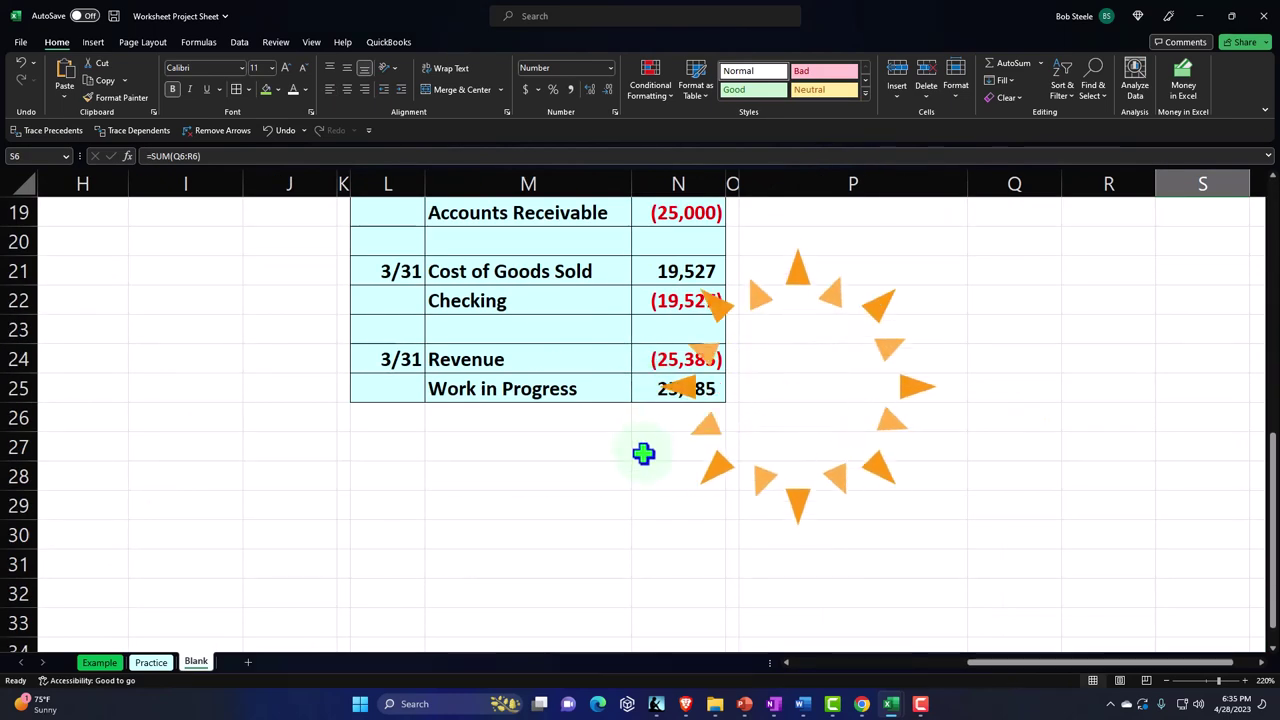
{"action": "scroll", "coordinate": [646, 457], "scroll_direction": "up", "scroll_amount": 6}
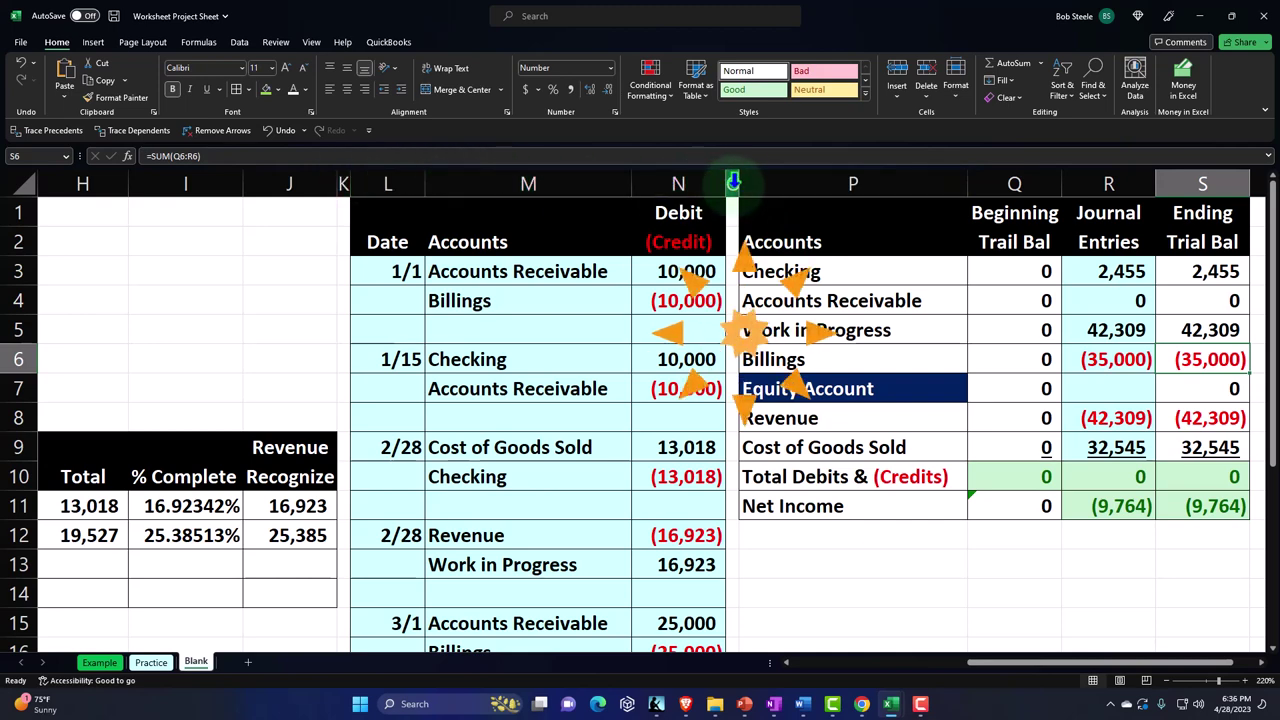
- Insert four blank columns at P:S, between the journal entries and the trial balance
{"action": "left_click_drag", "start_coordinate": [762, 177], "coordinate": [1192, 187]}
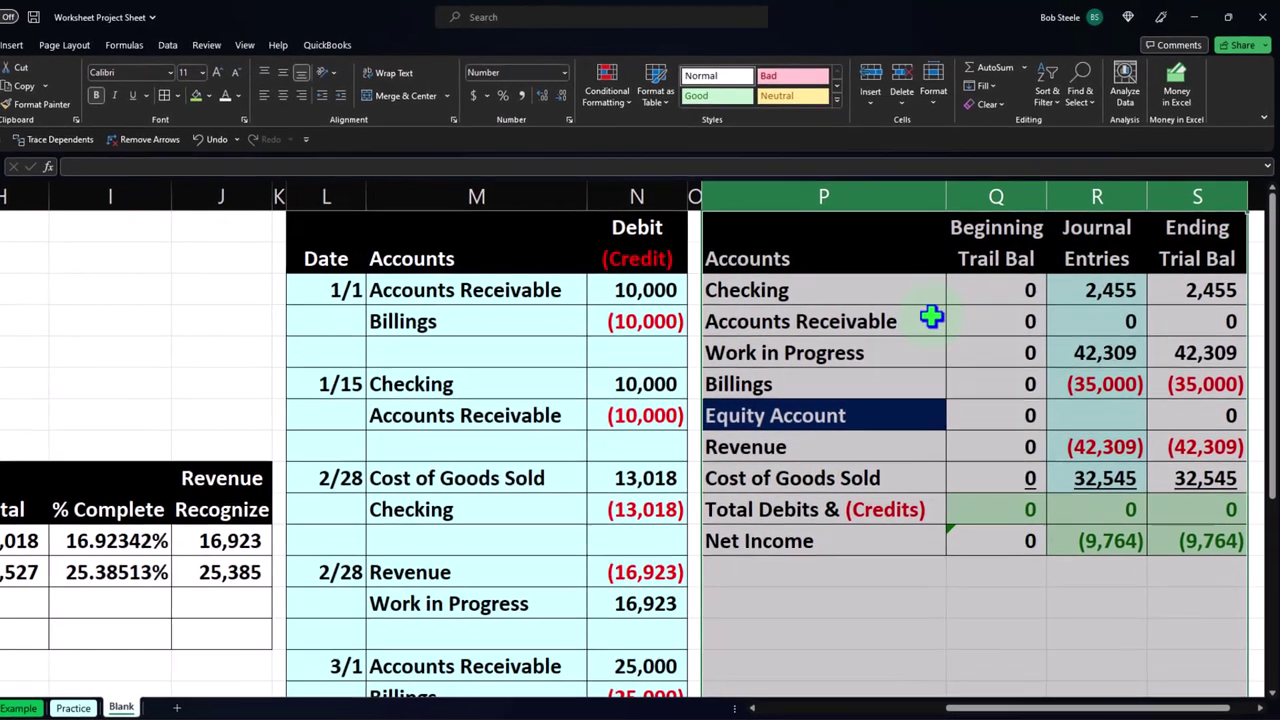
{"action": "right_click", "coordinate": [929, 318]}
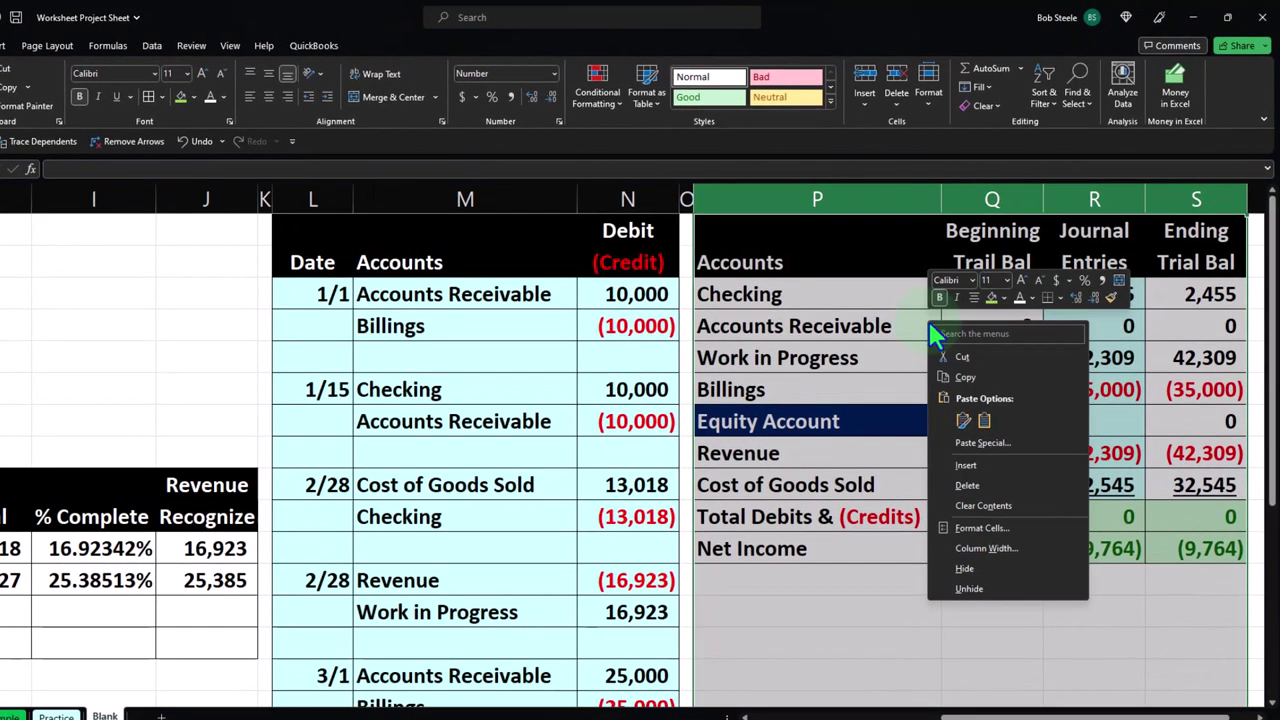
{"action": "left_click", "coordinate": [973, 459]}
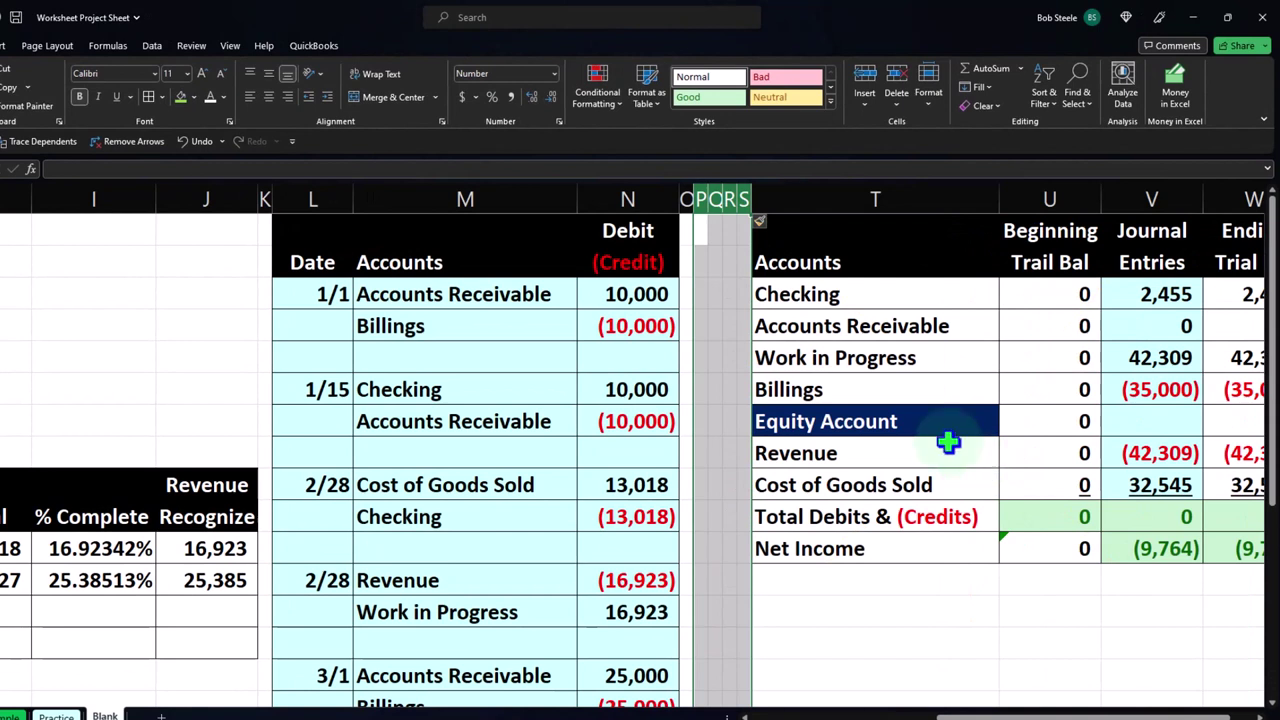
{"action": "left_click", "coordinate": [725, 252]}
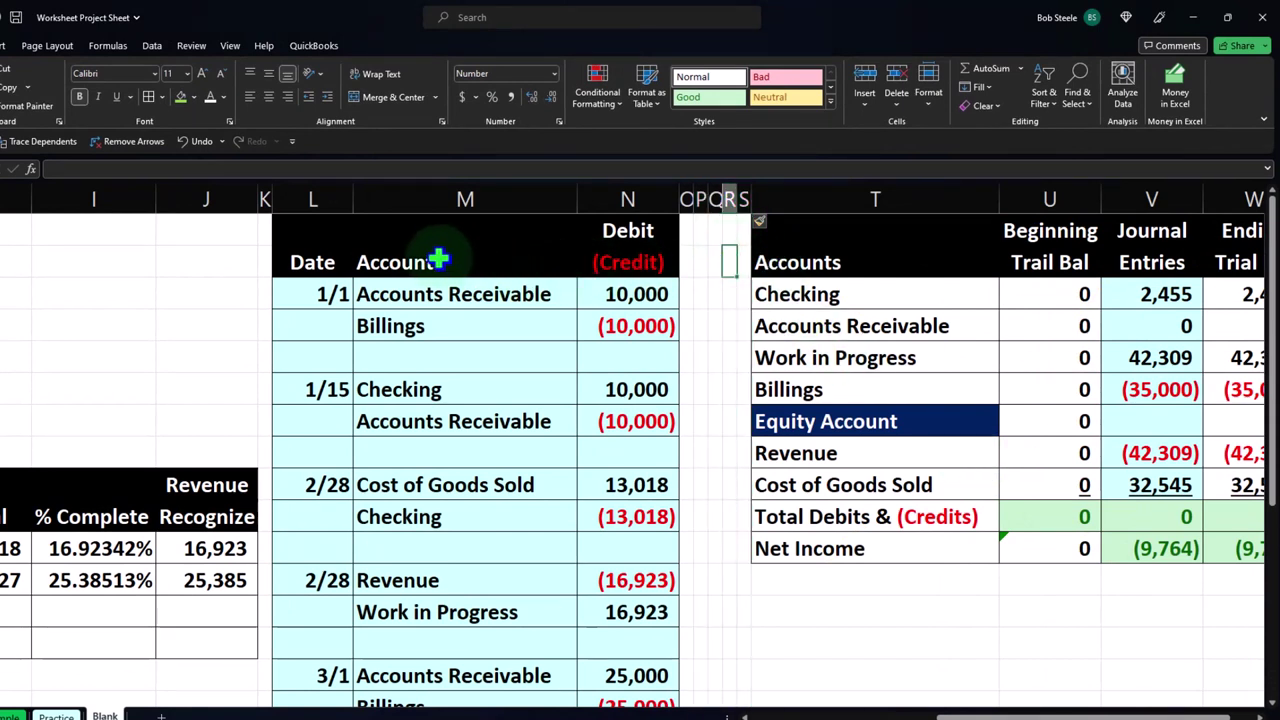
- Try to copy the formatting of the journal entry columns K:N onto the blank columns starting at O
{"action": "left_click", "coordinate": [265, 198]}
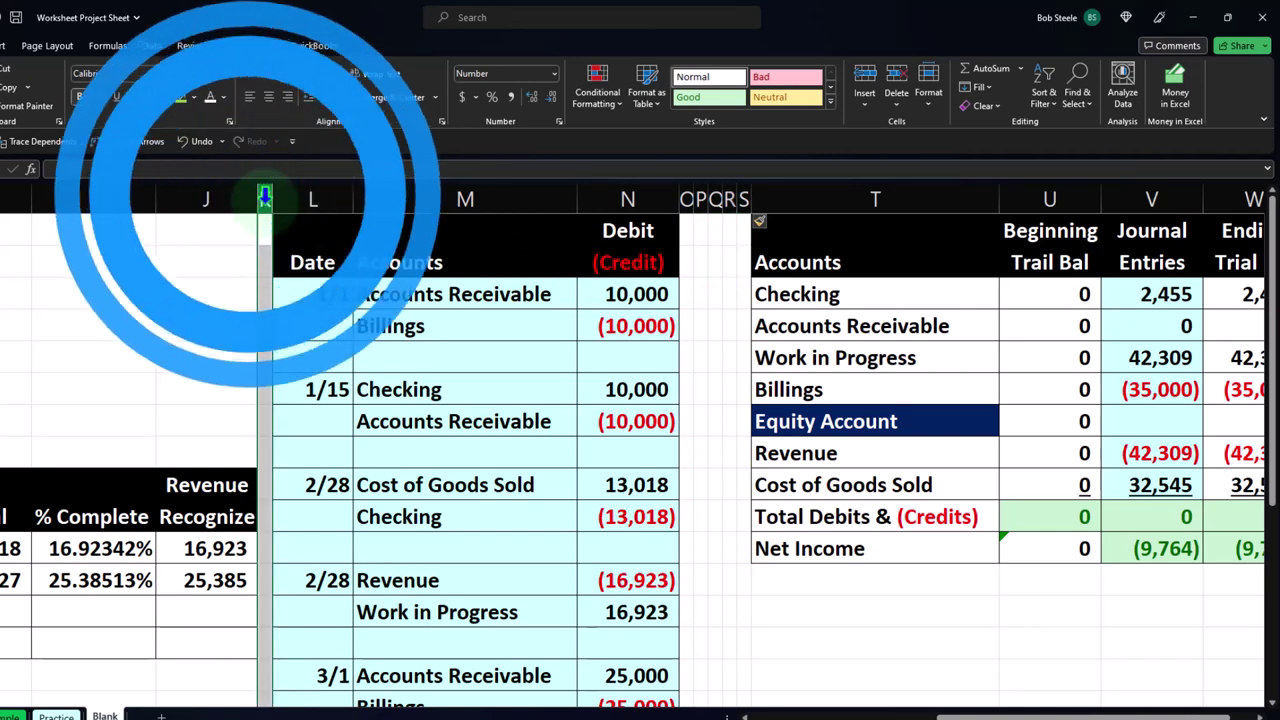
{"action": "left_click_drag", "start_coordinate": [302, 199], "coordinate": [663, 200]}
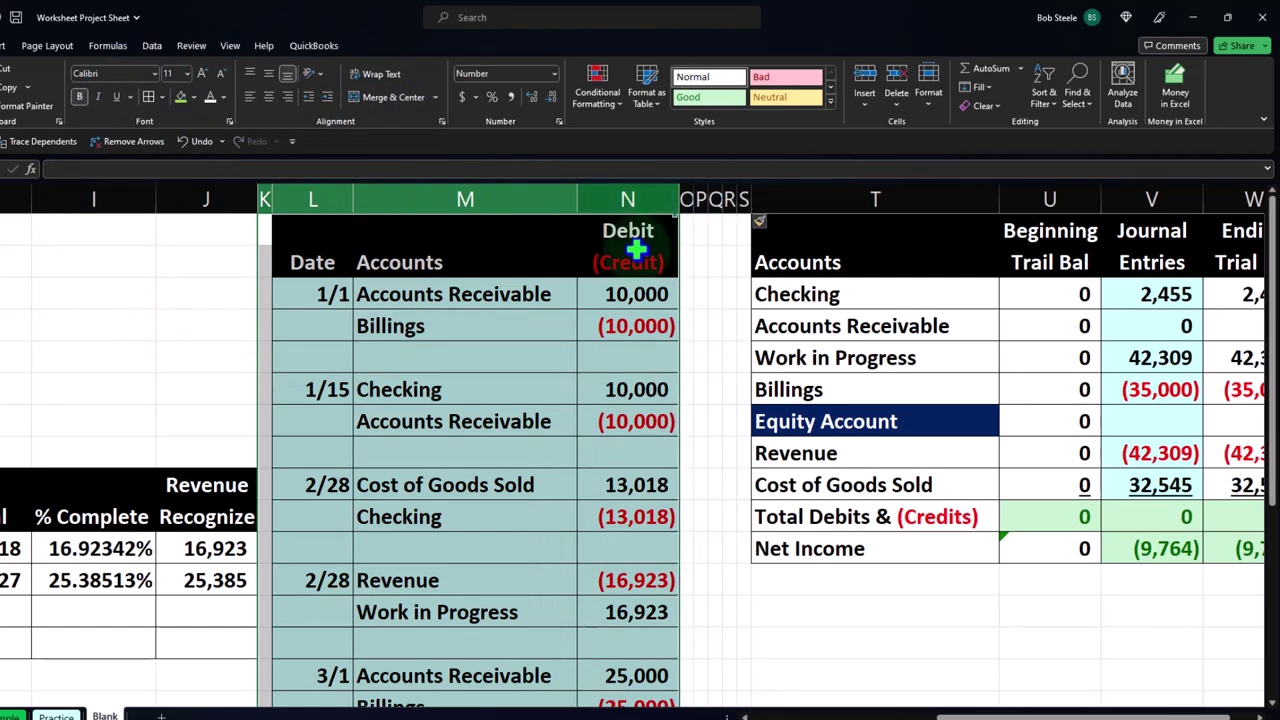
{"action": "left_click", "coordinate": [25, 105]}
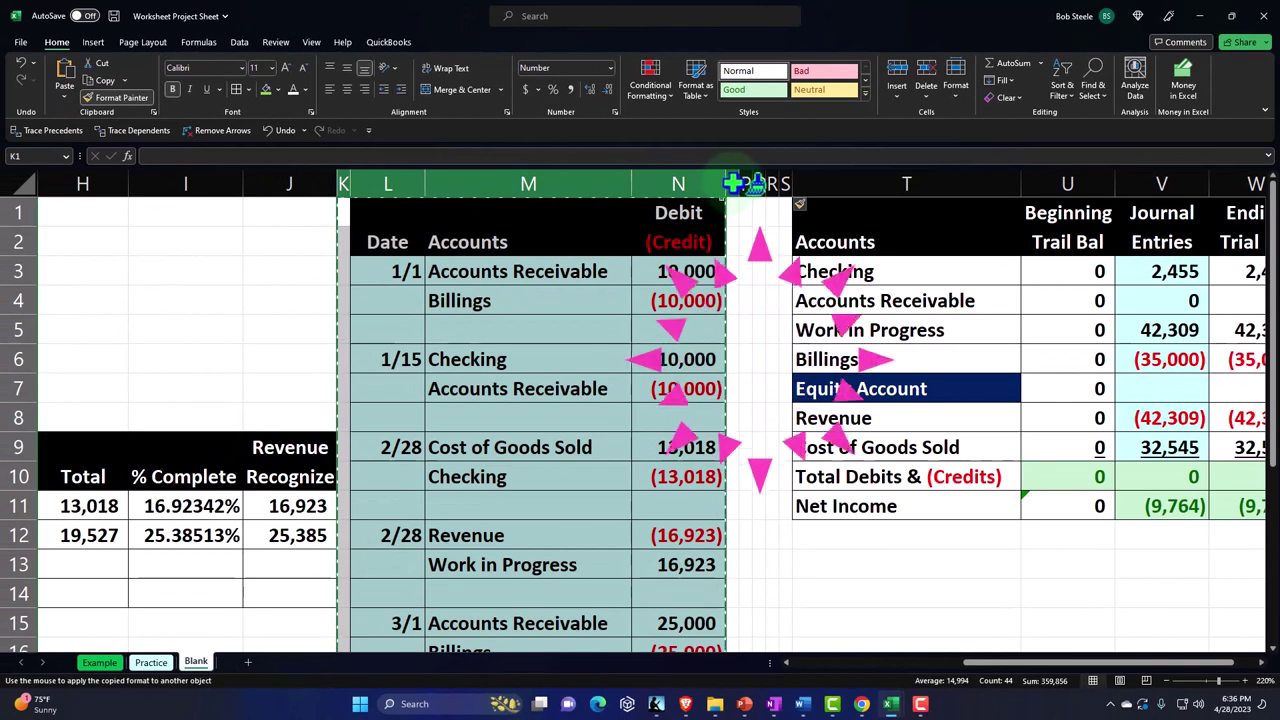
{"action": "left_click", "coordinate": [735, 183]}
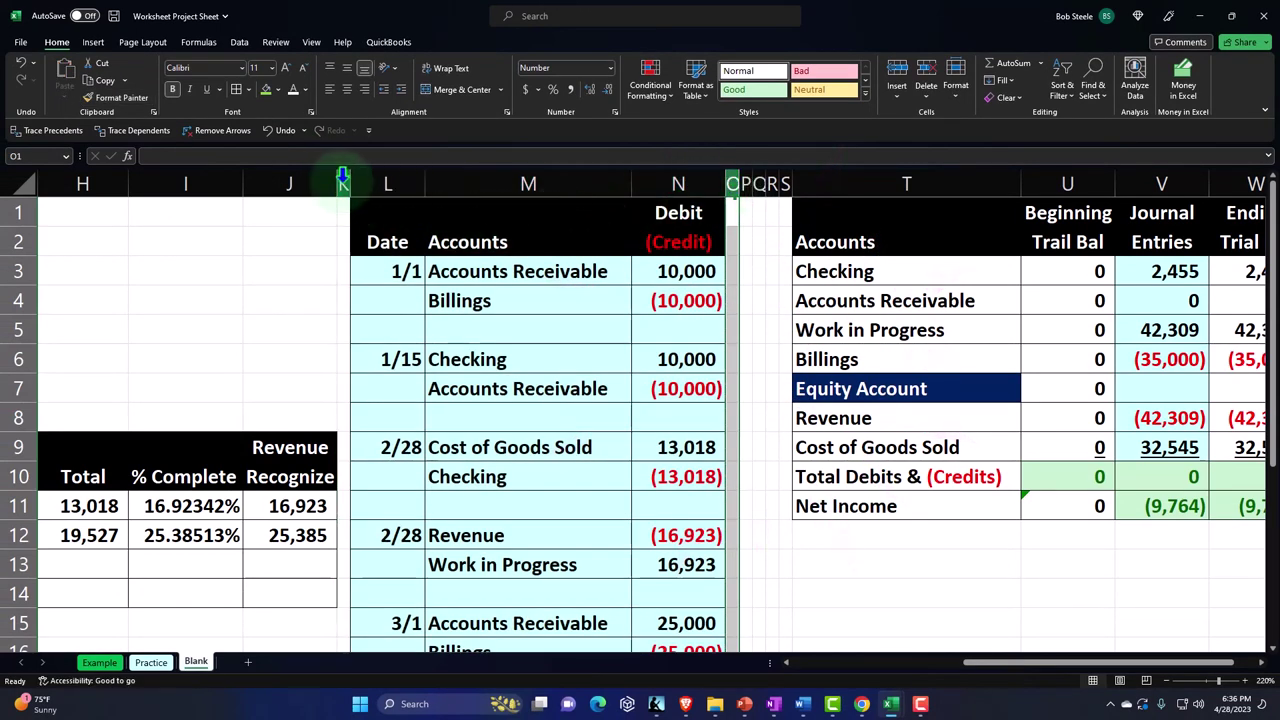
- Copy the formatting of the journal entry columns K:N onto the blank columns O:R
{"action": "left_click_drag", "start_coordinate": [343, 183], "coordinate": [633, 184]}
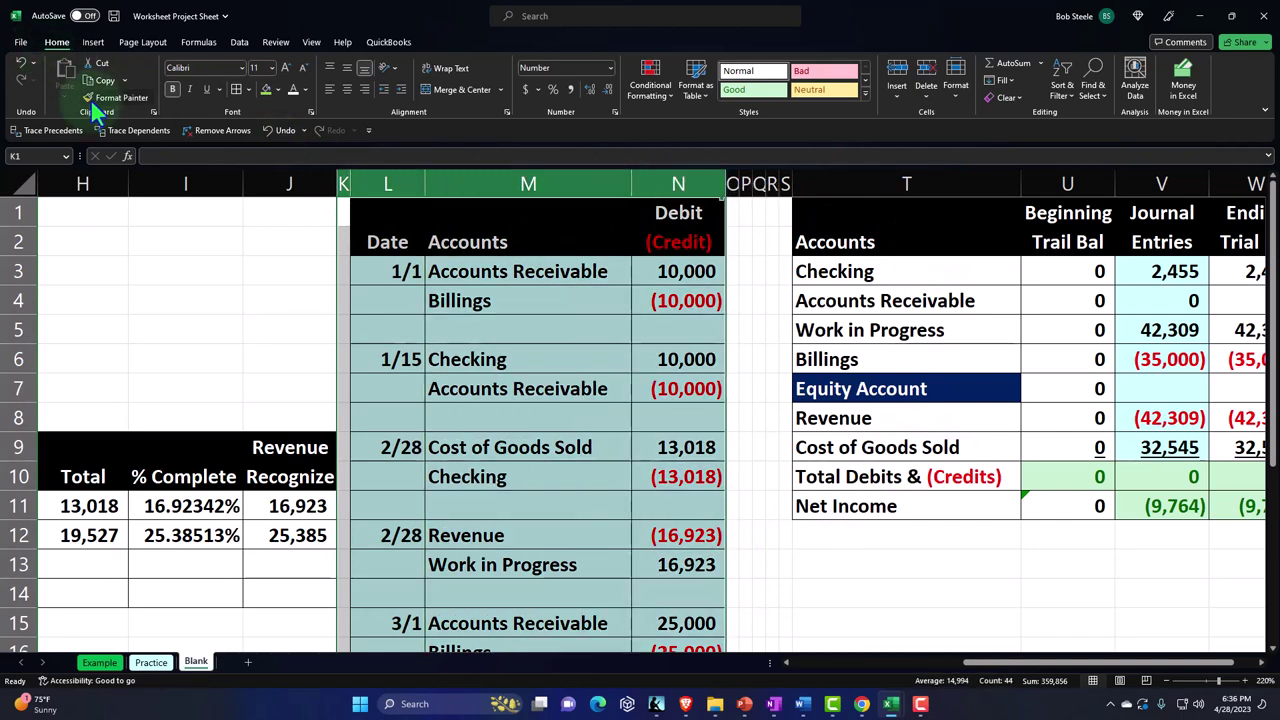
{"action": "left_click", "coordinate": [100, 99]}
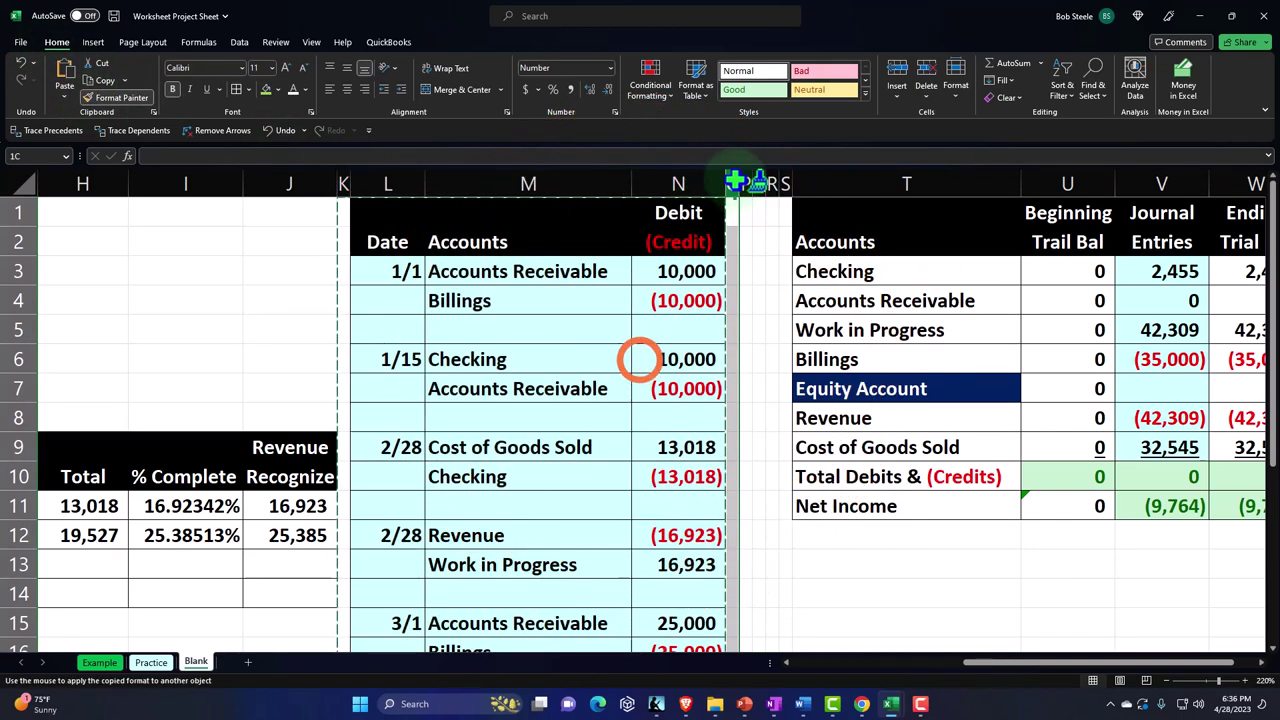
{"action": "left_click_drag", "start_coordinate": [735, 181], "coordinate": [767, 181]}
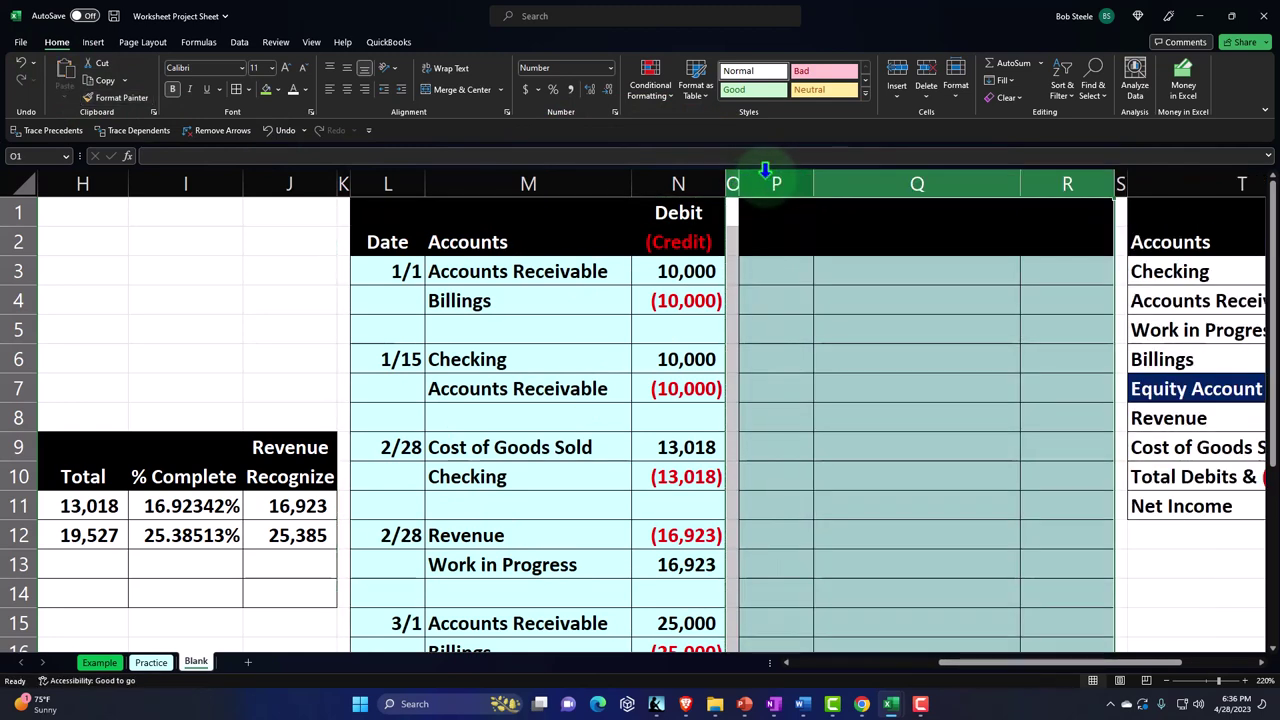
{"action": "left_click", "coordinate": [892, 279]}
{"action": "scroll", "coordinate": [837, 326], "scroll_direction": "down", "scroll_amount": 6}
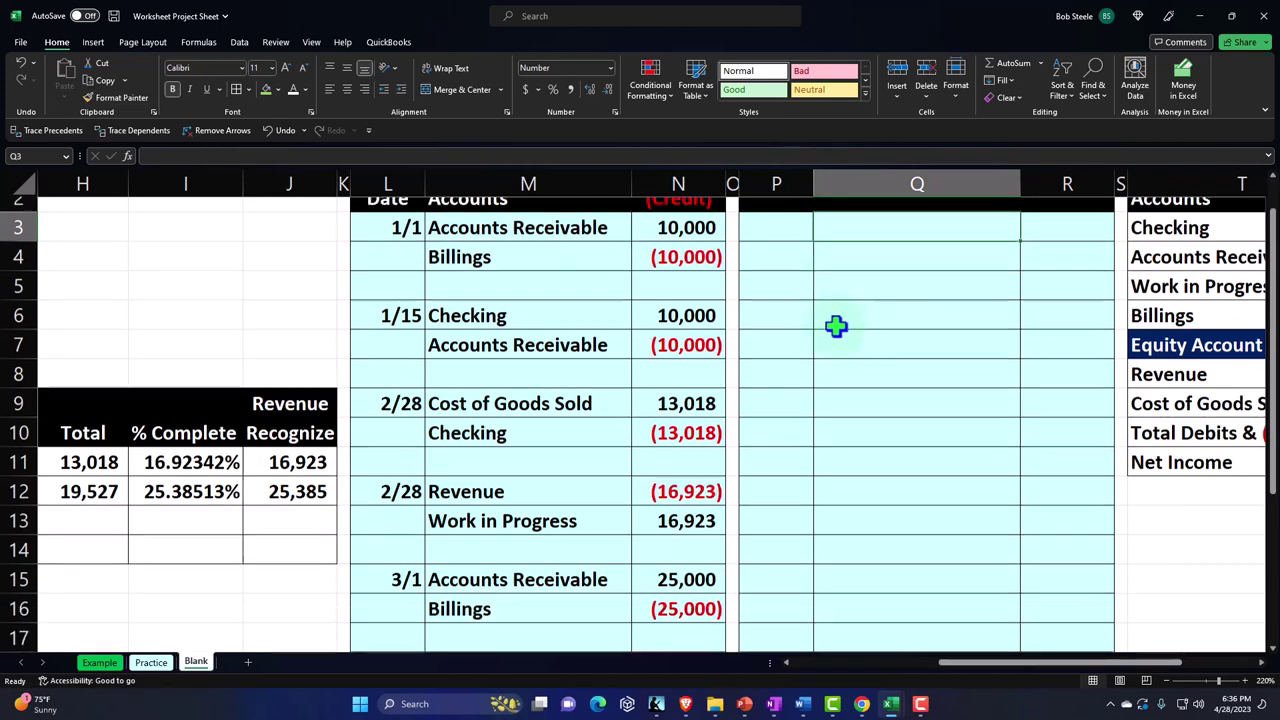
{"action": "scroll", "coordinate": [839, 334], "scroll_direction": "up", "scroll_amount": 6}
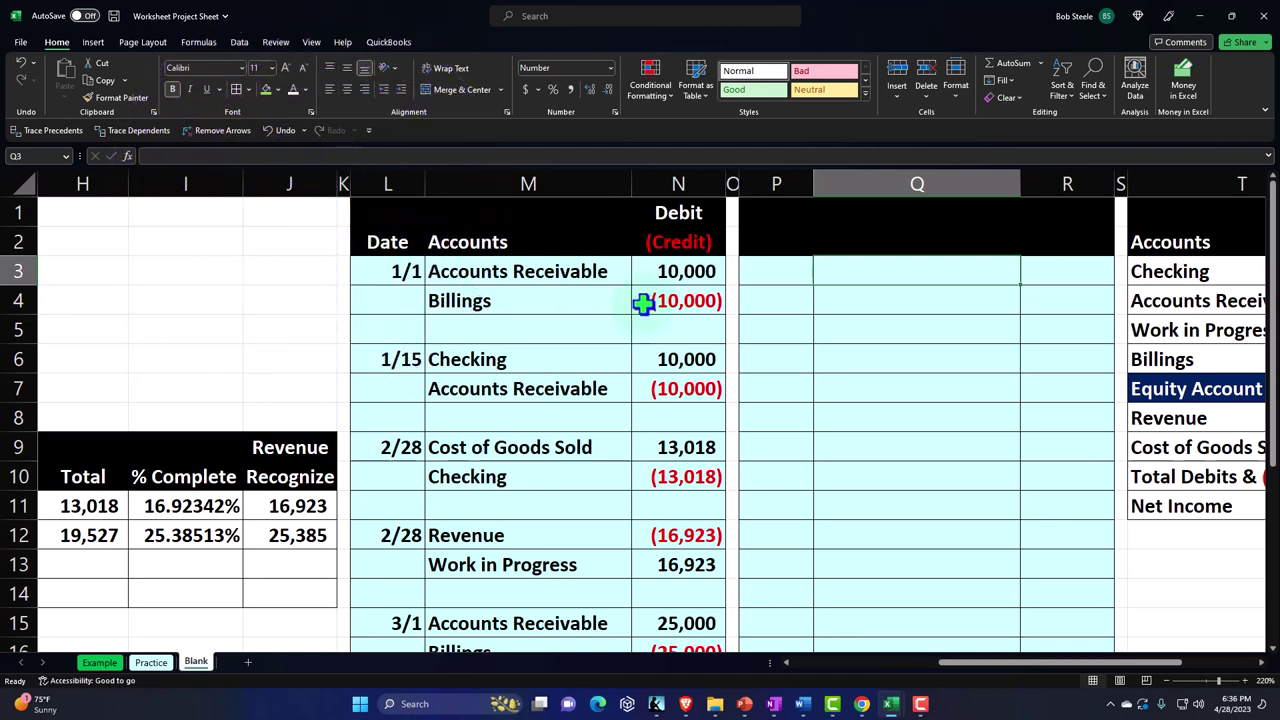
- Enter the date 4/1 in P3 and link Q3 to the Accounts Receivable account name in the trial balance
{"action": "left_click", "coordinate": [766, 282]}
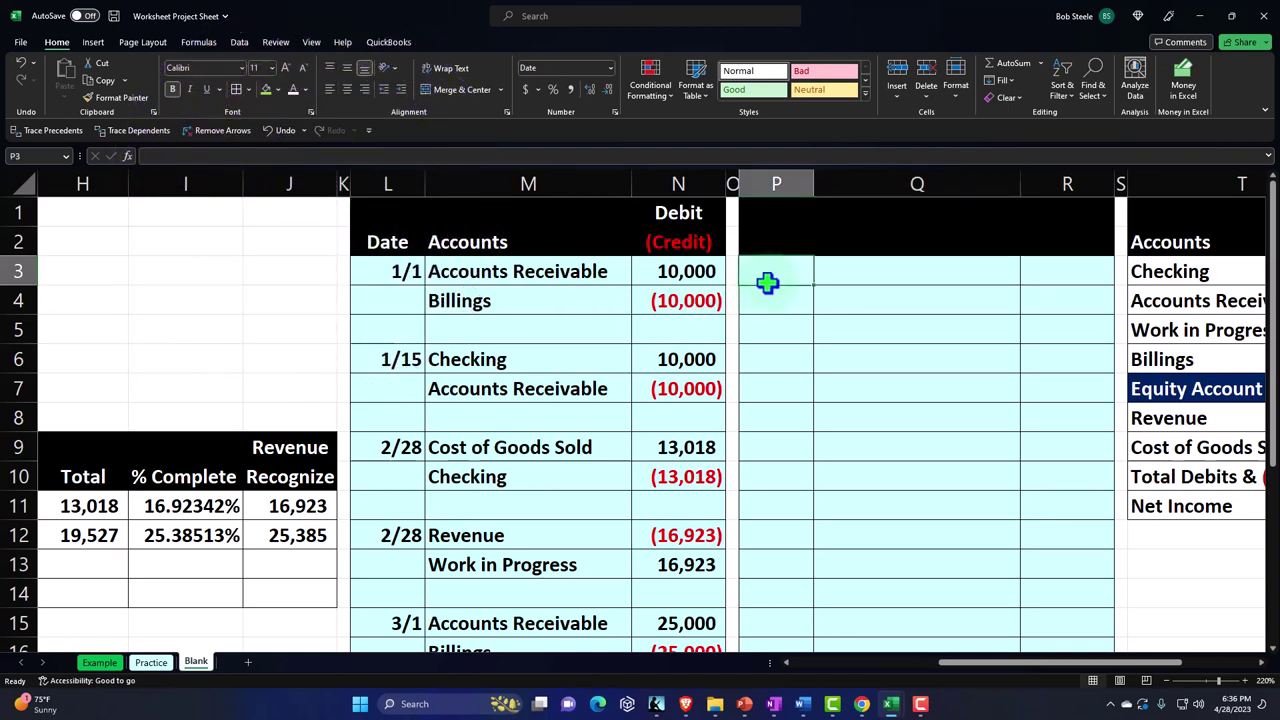
{"action": "type", "text": "4/1"}
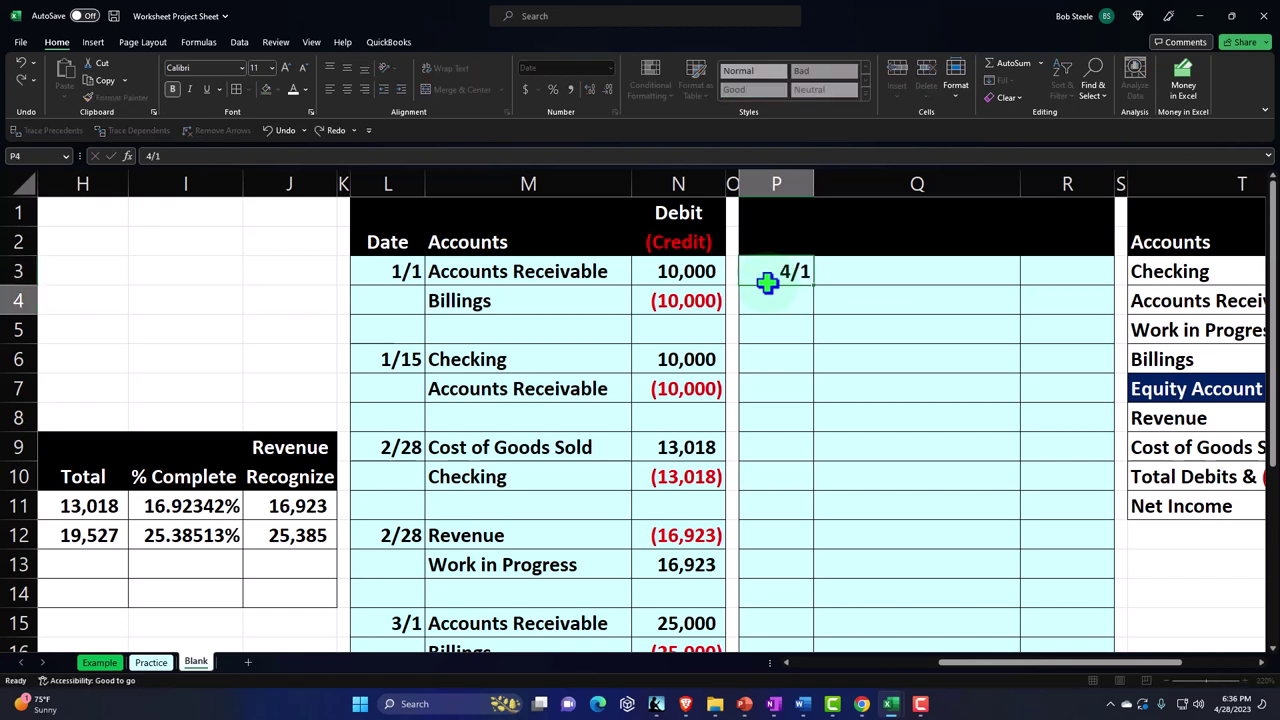
{"action": "key", "text": "Tab"}
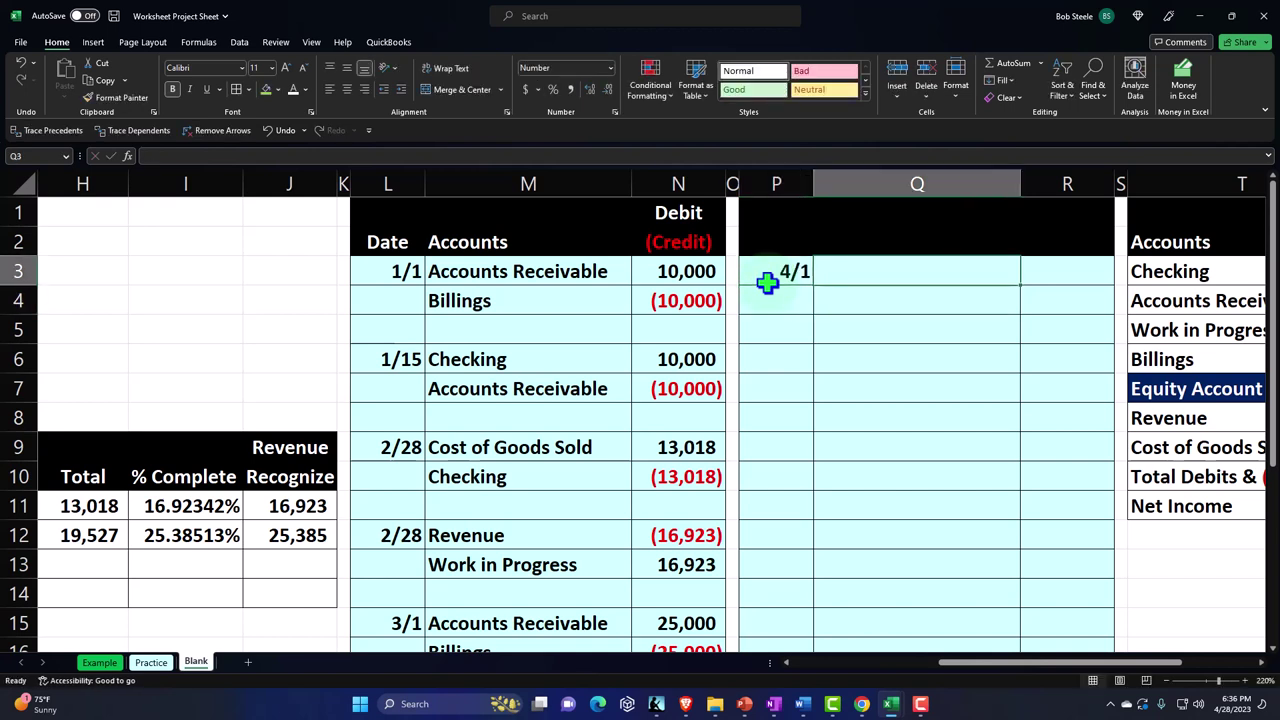
{"action": "type", "text": "+"}
{"action": "key", "text": "Right"}
{"action": "key", "text": "Right"}
{"action": "key", "text": "Right"}
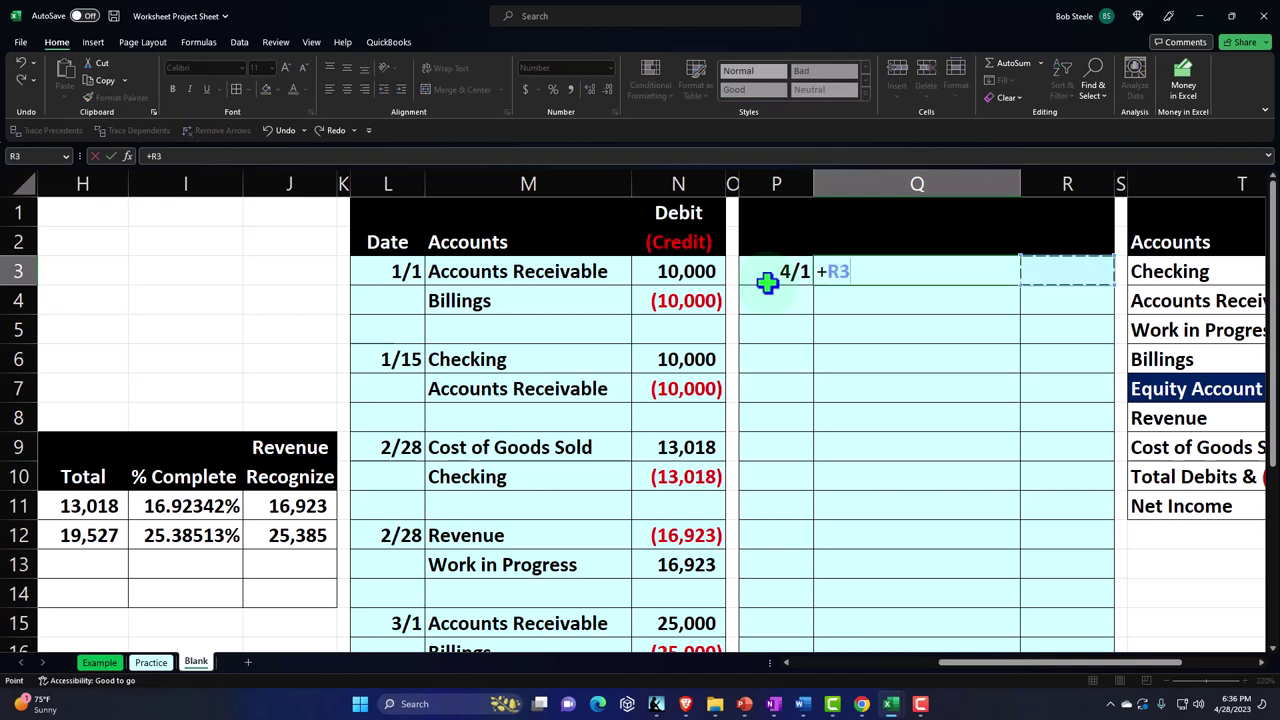
{"action": "key", "text": "Down"}
{"action": "key", "text": "Return"}
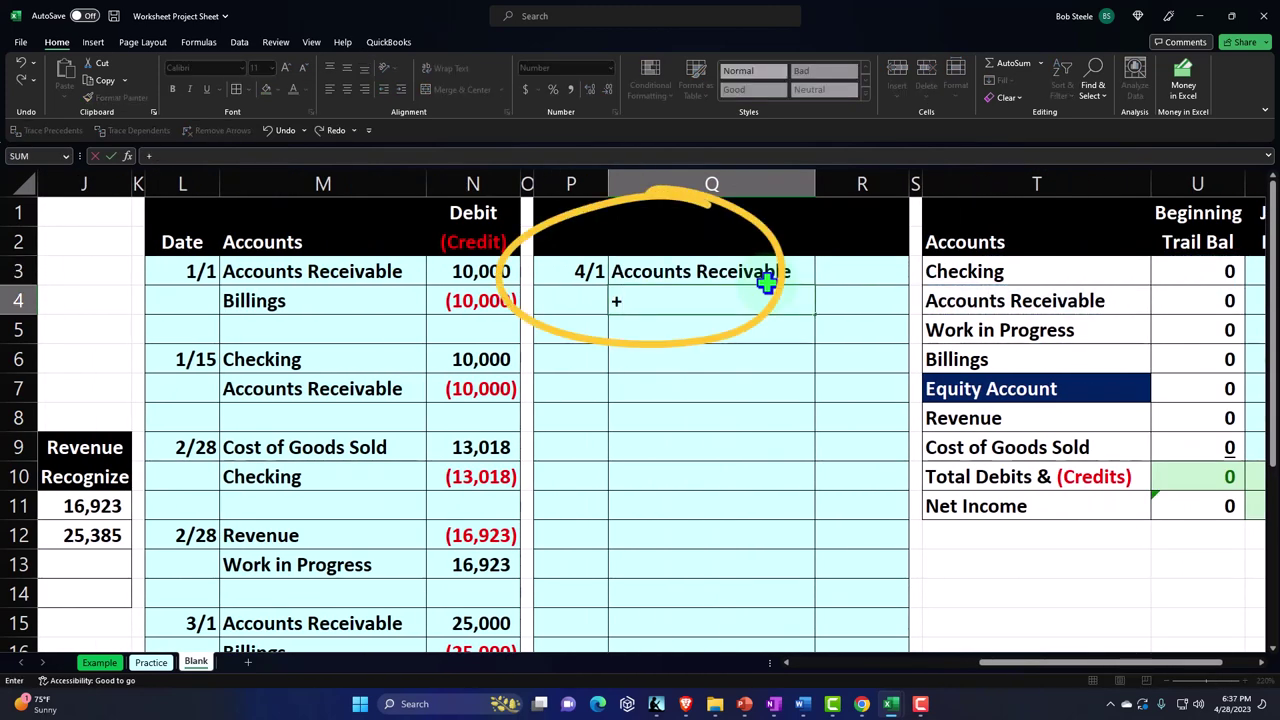
- Link Q4 to the Billings account name in the trial balance as the second account of the 4/1 entry
{"action": "key", "text": "Right"}
{"action": "key", "text": "Right"}
{"action": "key", "text": "Right"}
{"action": "key", "text": "Down"}
{"action": "key", "text": "Down"}
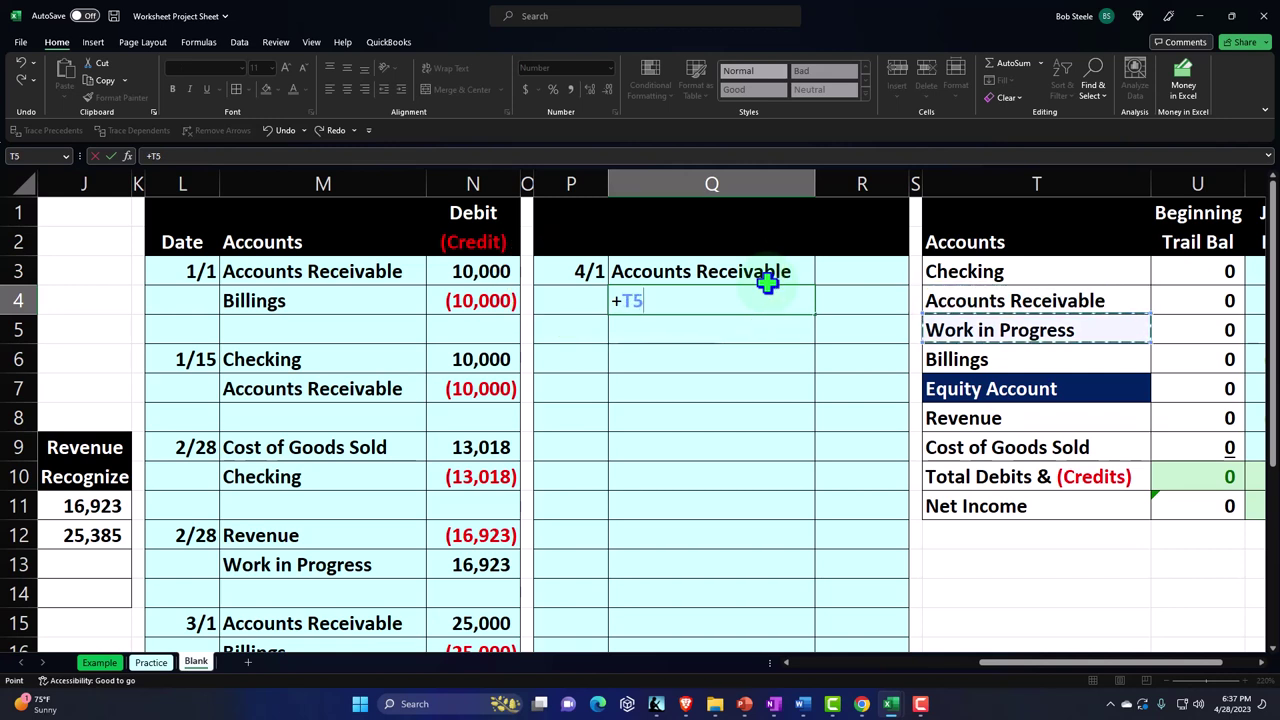
{"action": "key", "text": "Return"}
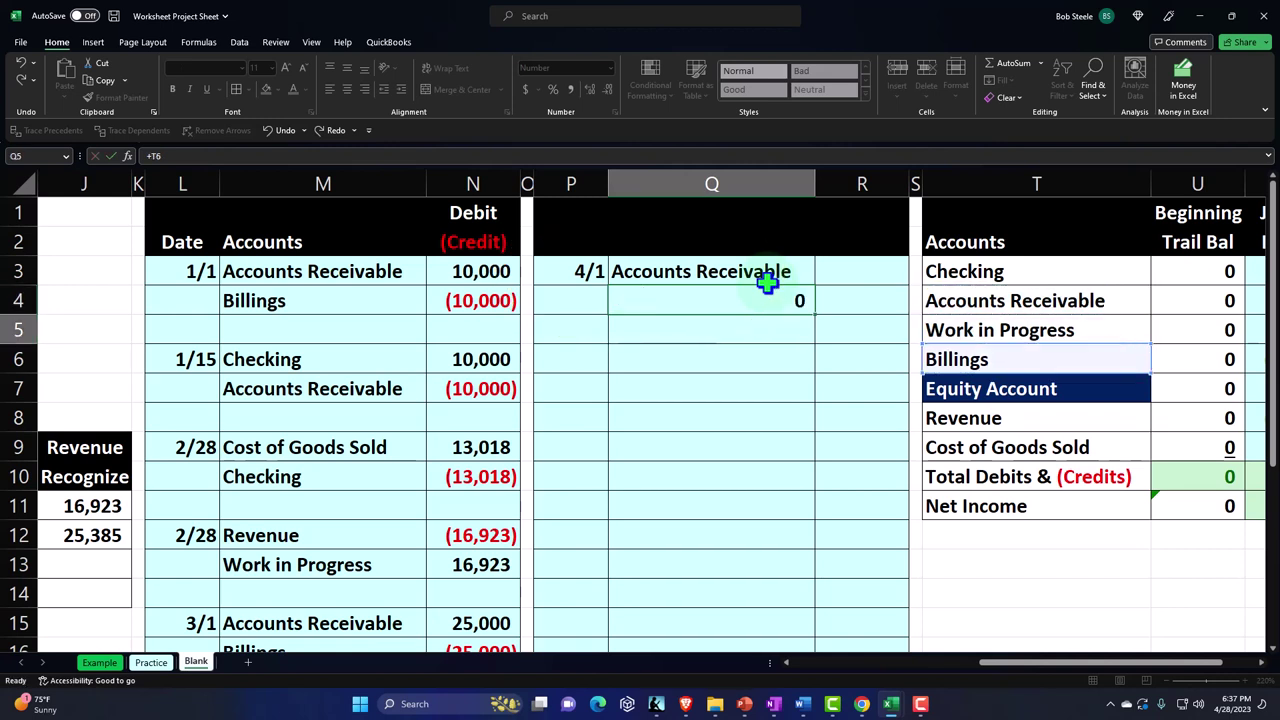
- Link the Accounts Receivable debit in R3 to Month 4's amount of 30,000 in the Billing Schedule, cell E5
{"action": "key", "text": "Right"}
{"action": "key", "text": "Up"}
{"action": "key", "text": "Up"}
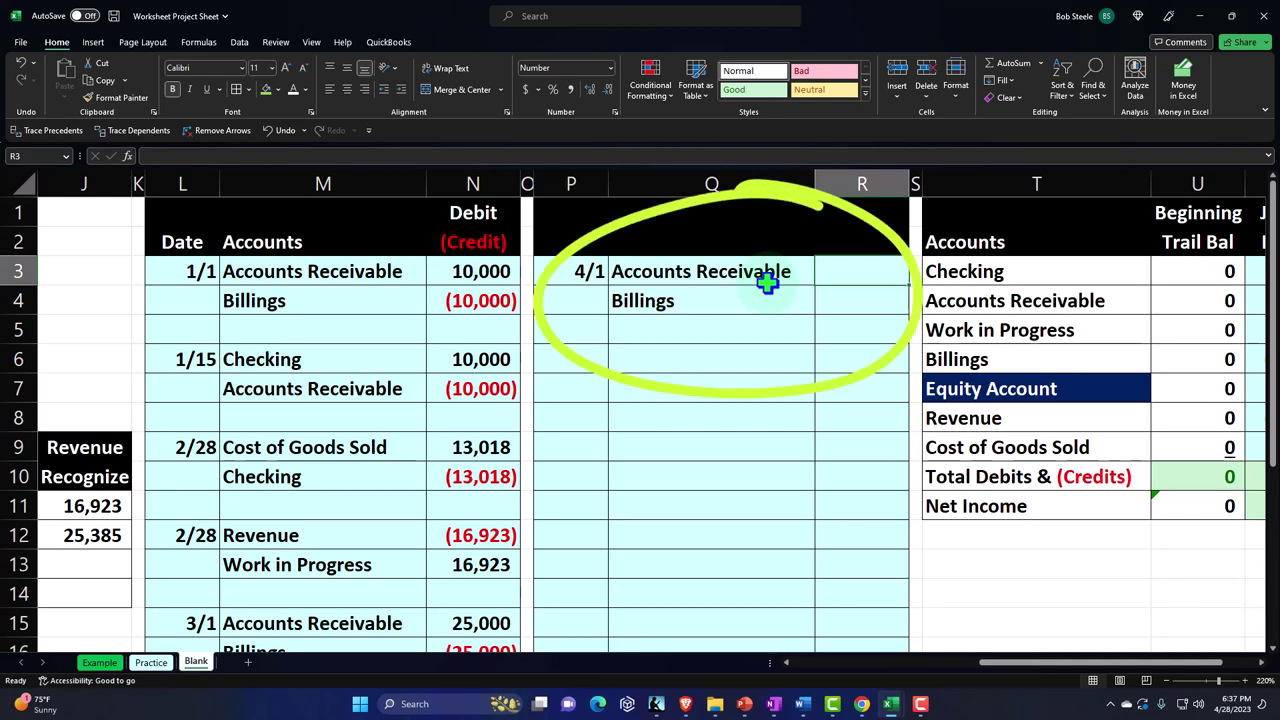
{"action": "type", "text": "+"}
{"action": "key", "text": "Left"}
{"action": "key", "text": "Home"}
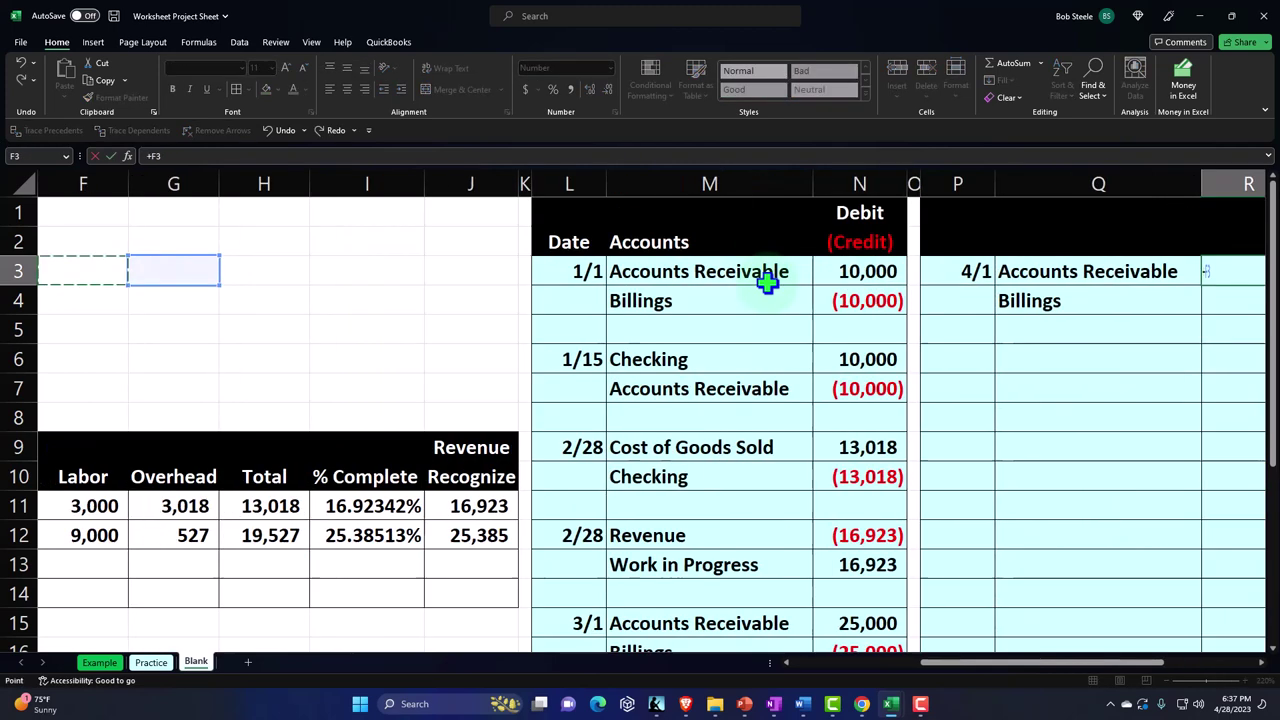
{"action": "key", "text": "Right"}
{"action": "key", "text": "Right"}
{"action": "key", "text": "Right"}
{"action": "key", "text": "Right"}
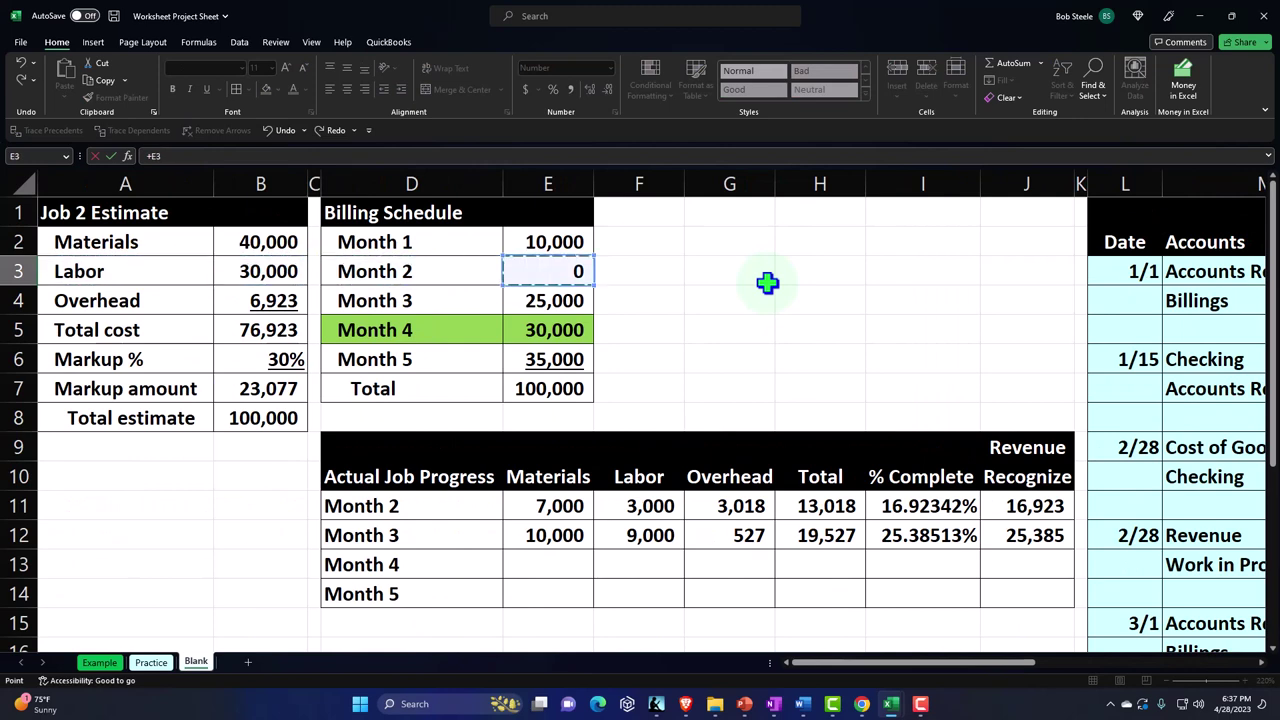
{"action": "key", "text": "Down"}
{"action": "key", "text": "Down"}
{"action": "key", "text": "Return"}
- Enter the Billings credit in R4 as the negative of the Accounts Receivable amount in R3
{"action": "scroll", "coordinate": [766, 283], "scroll_direction": "right", "scroll_amount": 2}
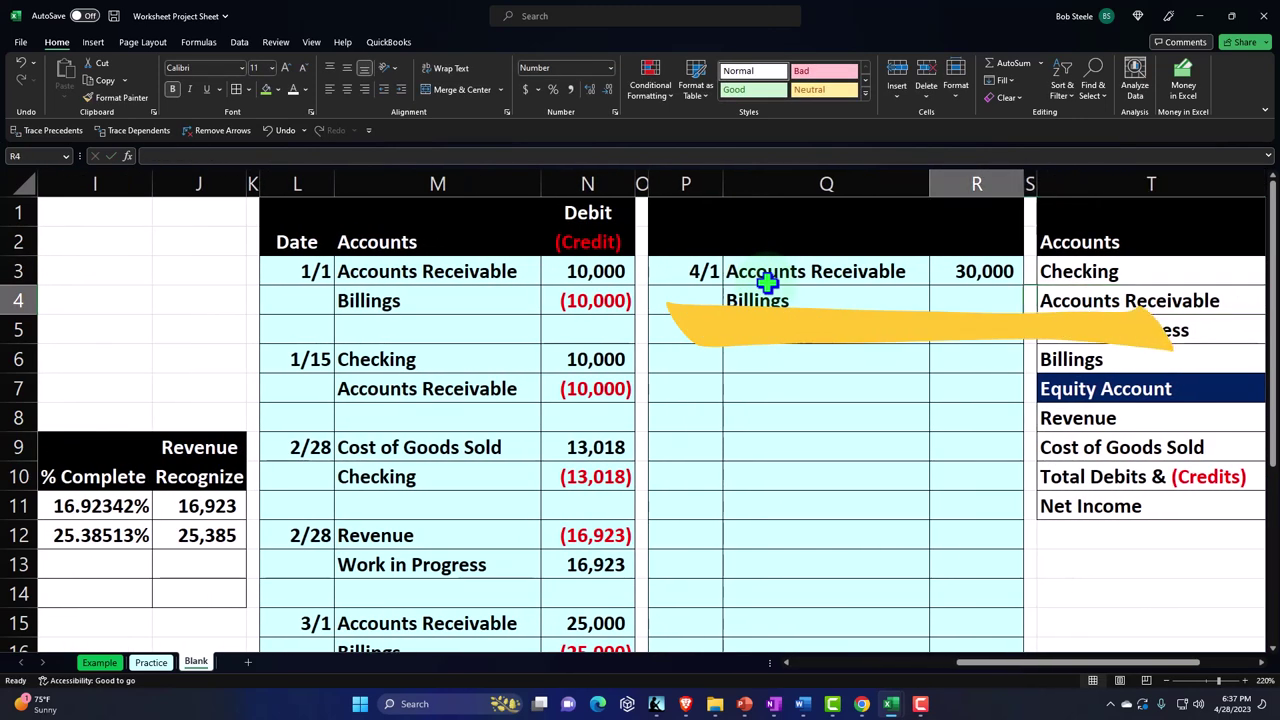
{"action": "type", "text": "-"}
{"action": "key", "text": "Return"}
- Review the trial balance and its Journal Entries column beside the new 4/1 entry
{"action": "key", "text": "Right"}
{"action": "key", "text": "Right"}
{"action": "key", "text": "Right"}
{"action": "key", "text": "Right"}
{"action": "key", "text": "Right"}
{"action": "key", "text": "Right"}
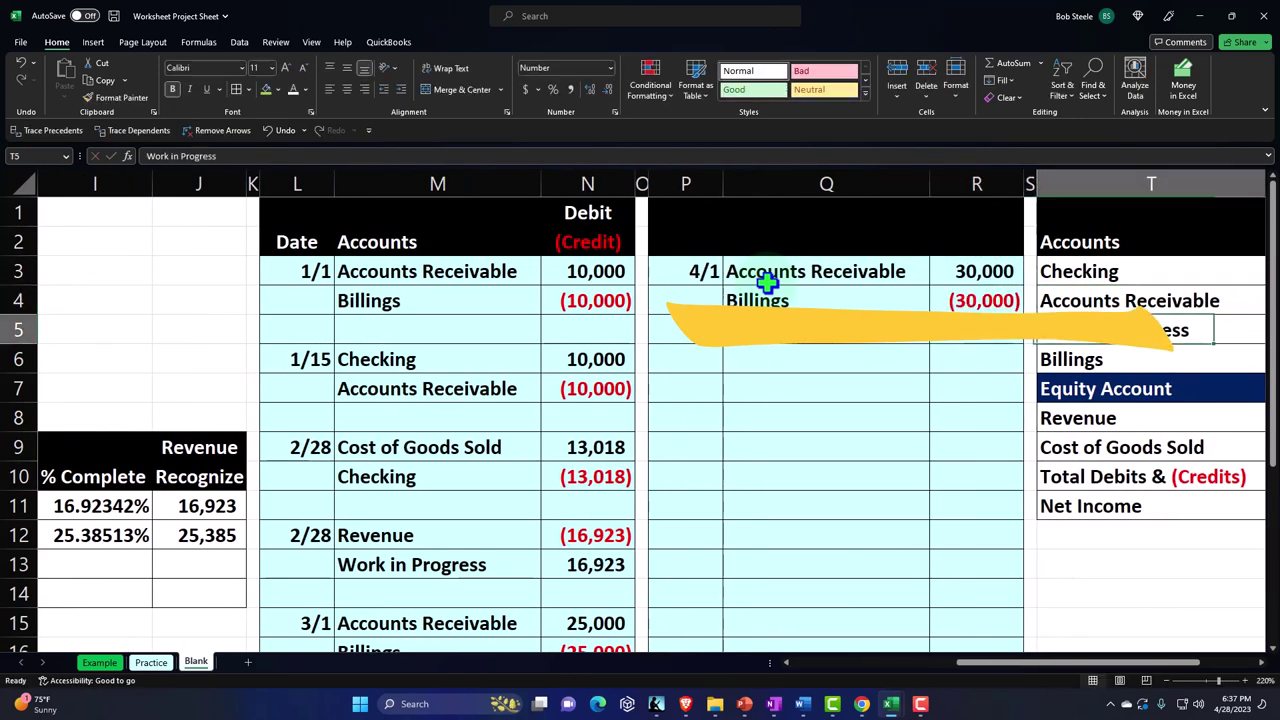
{"action": "key", "text": "Right"}
{"action": "key", "text": "Right"}
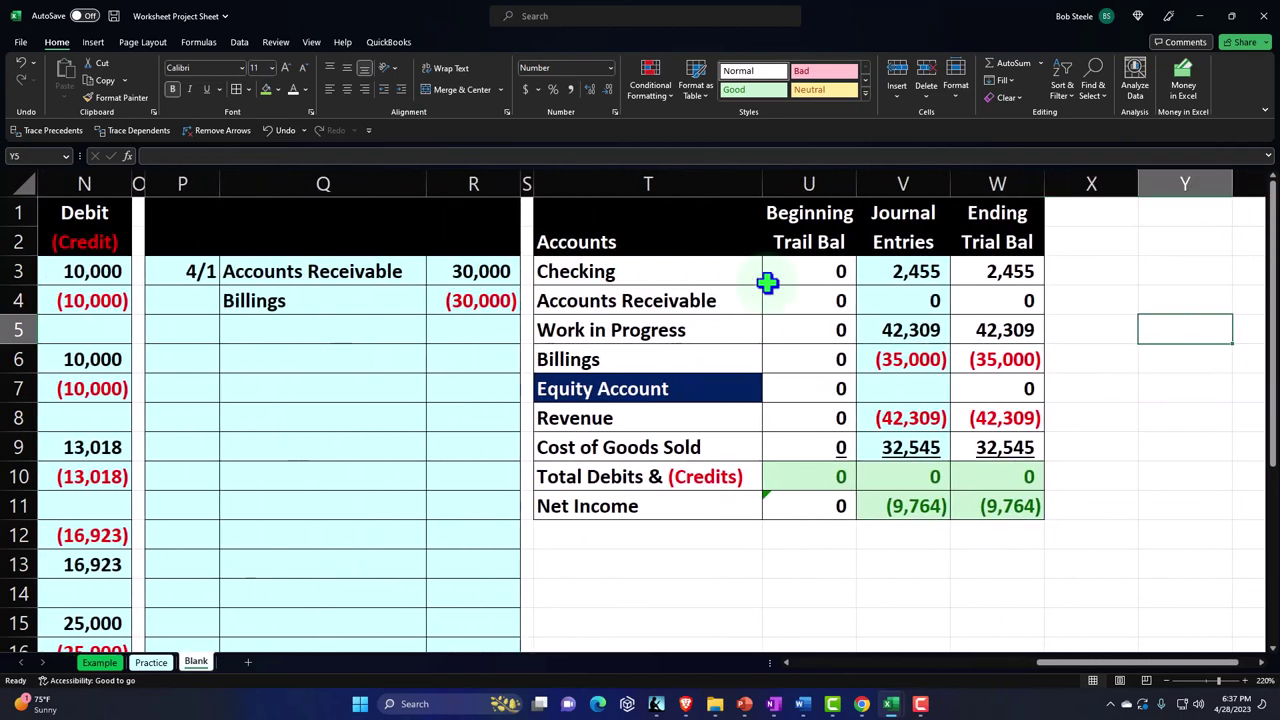
{"action": "key", "text": "Left"}
{"action": "key", "text": "Left"}
{"action": "key", "text": "Left"}
{"action": "key", "text": "Left"}
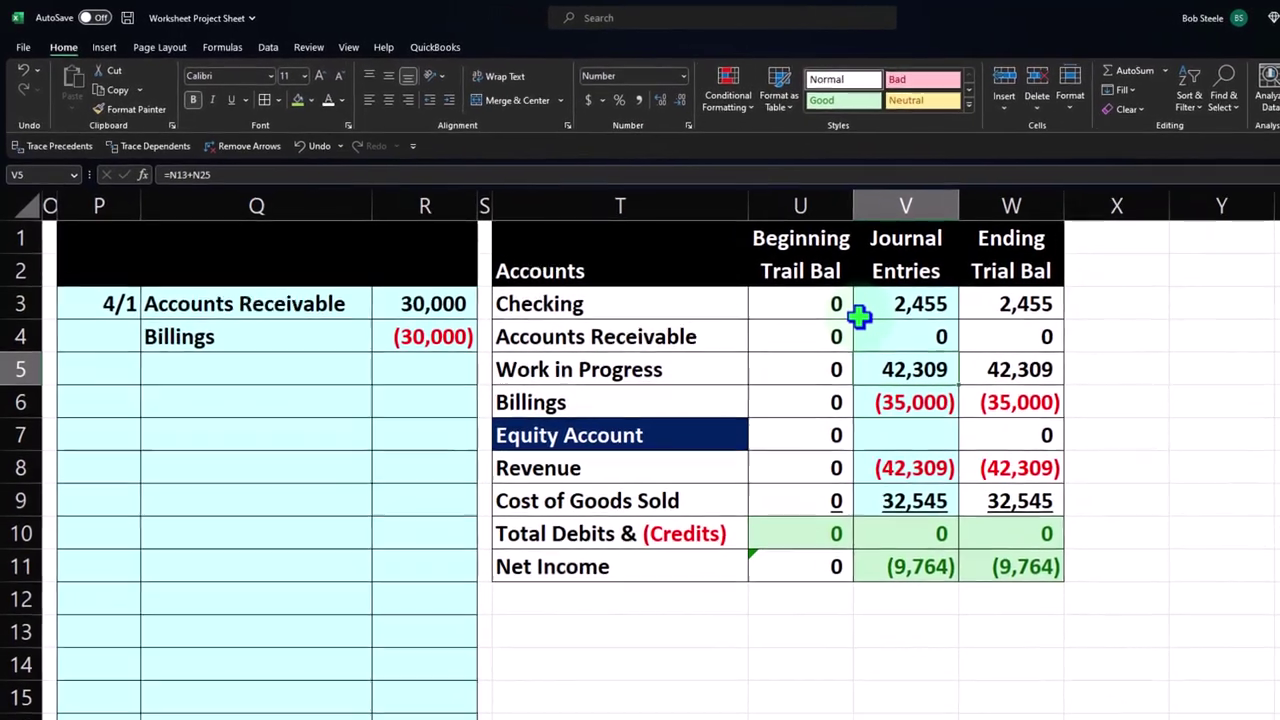
- Copy the Date, Accounts and Debit (Credit) headings from L1:N2 into P1:R2
{"action": "key", "text": "Left"}
{"action": "key", "text": "Home"}
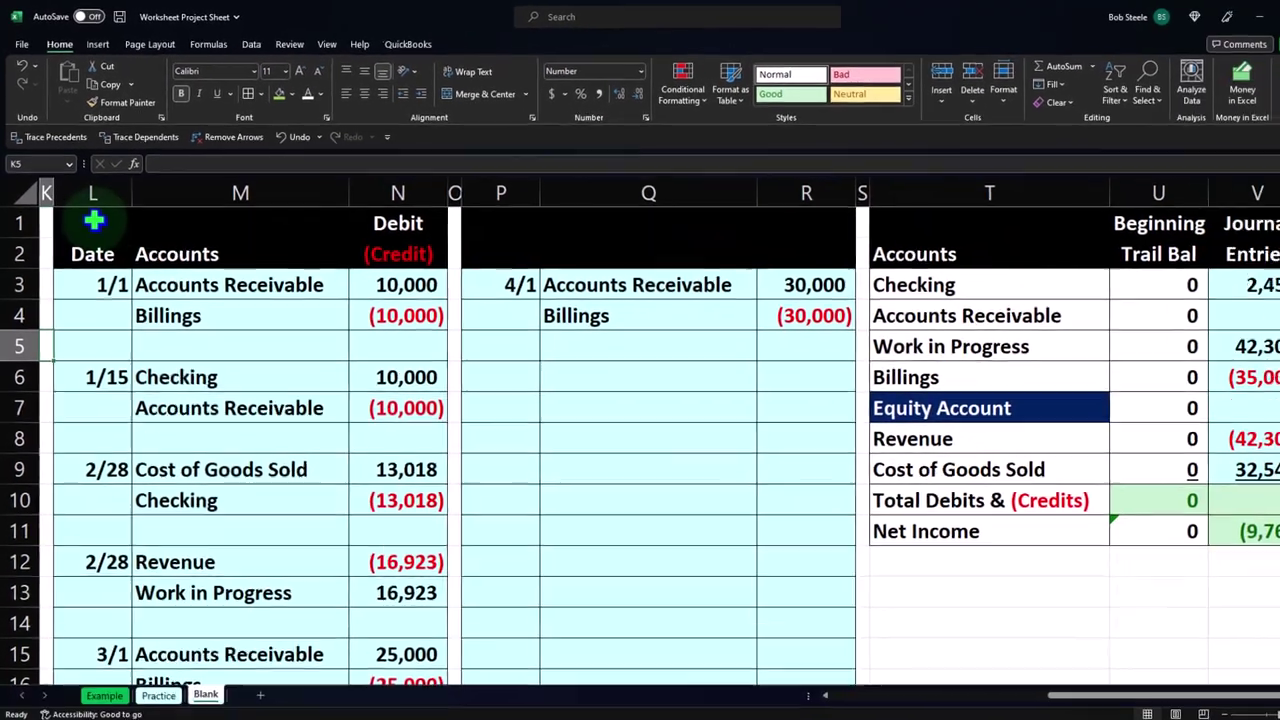
{"action": "left_click_drag", "start_coordinate": [101, 245], "coordinate": [418, 278]}
{"action": "key", "text": "ctrl+c"}
{"action": "left_click", "coordinate": [494, 216]}
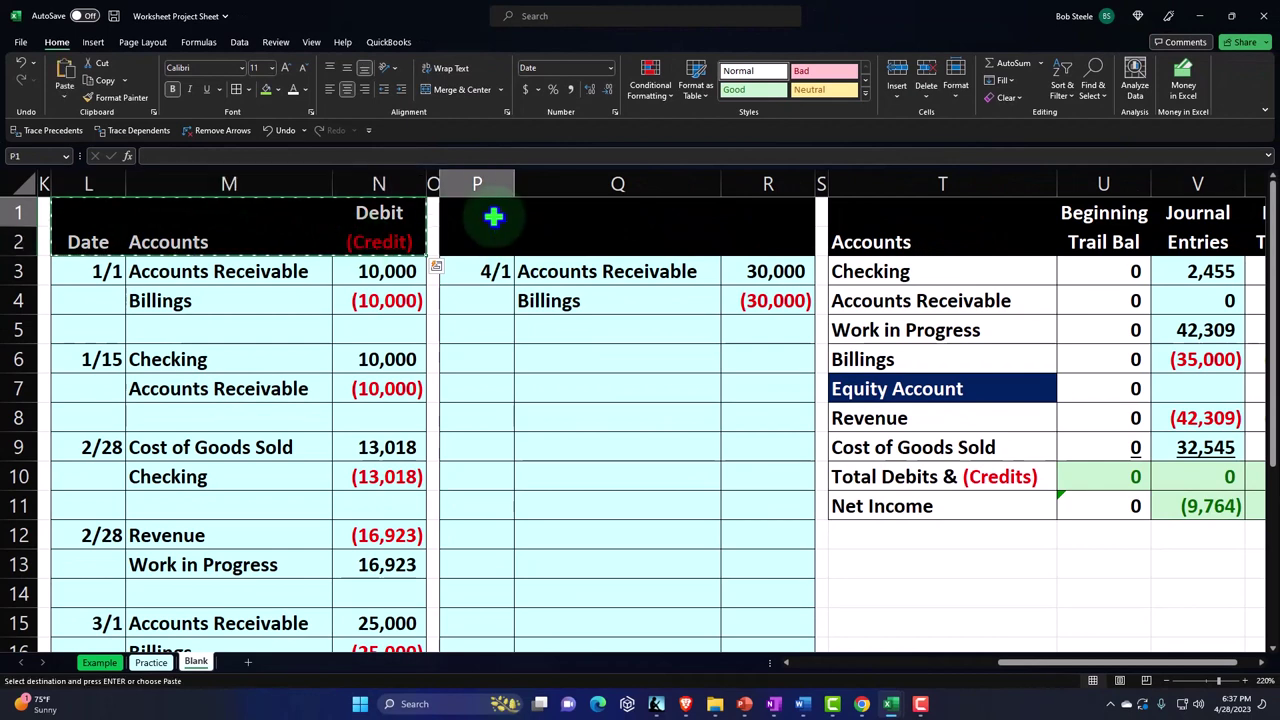
{"action": "key", "text": "ctrl+v"}
- Add the 4/1 debit in R3 to the Accounts Receivable journal entries formula in V4, giving =N3+N7+N15+N19+R3
{"action": "left_click", "coordinate": [652, 360]}
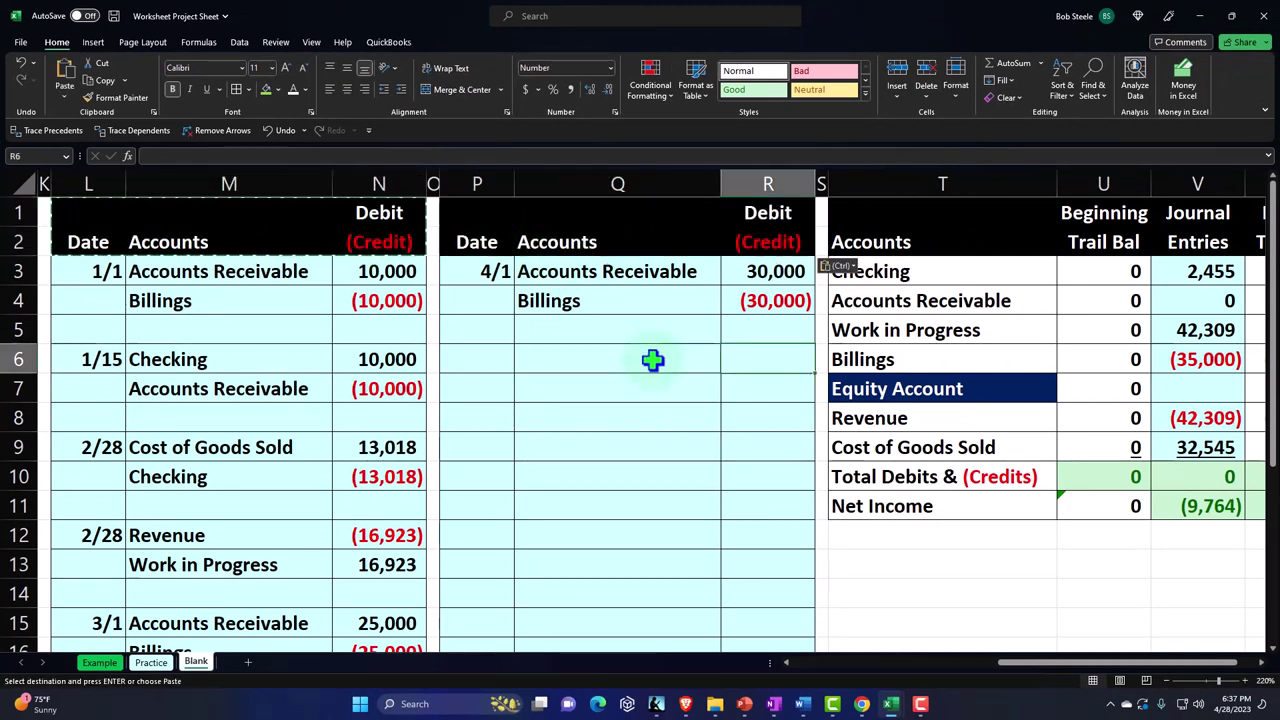
{"action": "key", "text": "Right"}
{"action": "key", "text": "Right"}
{"action": "key", "text": "Right"}
{"action": "key", "text": "Right"}
{"action": "key", "text": "Right"}
{"action": "key", "text": "Right"}
{"action": "key", "text": "Right"}
{"action": "key", "text": "Right"}
{"action": "key", "text": "Right"}
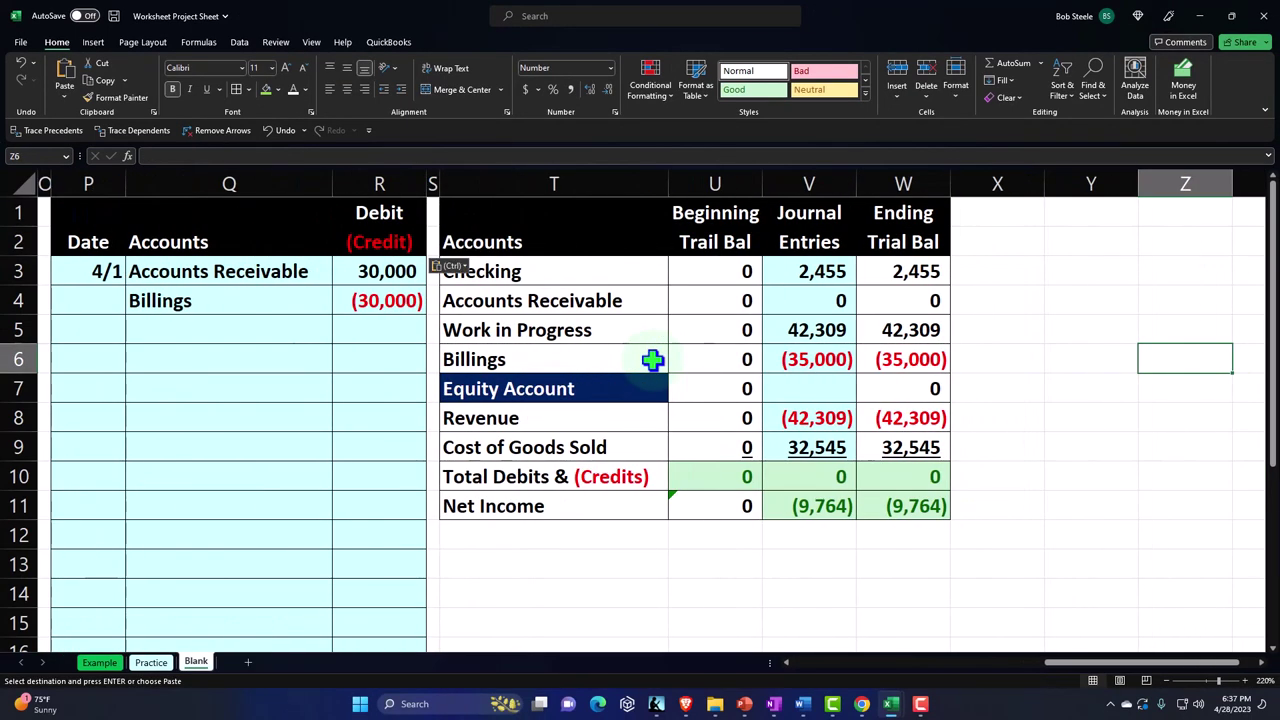
{"action": "key", "text": "Left"}
{"action": "key", "text": "Left"}
{"action": "key", "text": "Left"}
{"action": "key", "text": "Left"}
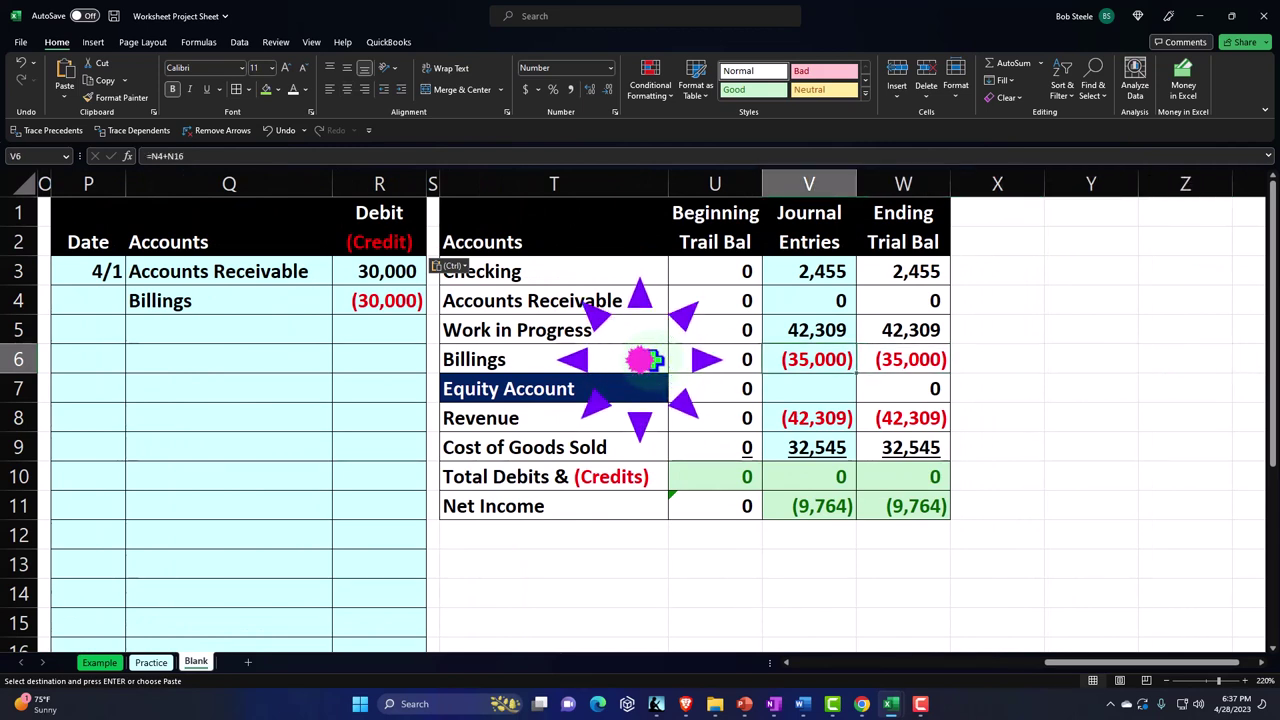
{"action": "key", "text": "Up"}
{"action": "key", "text": "Up"}
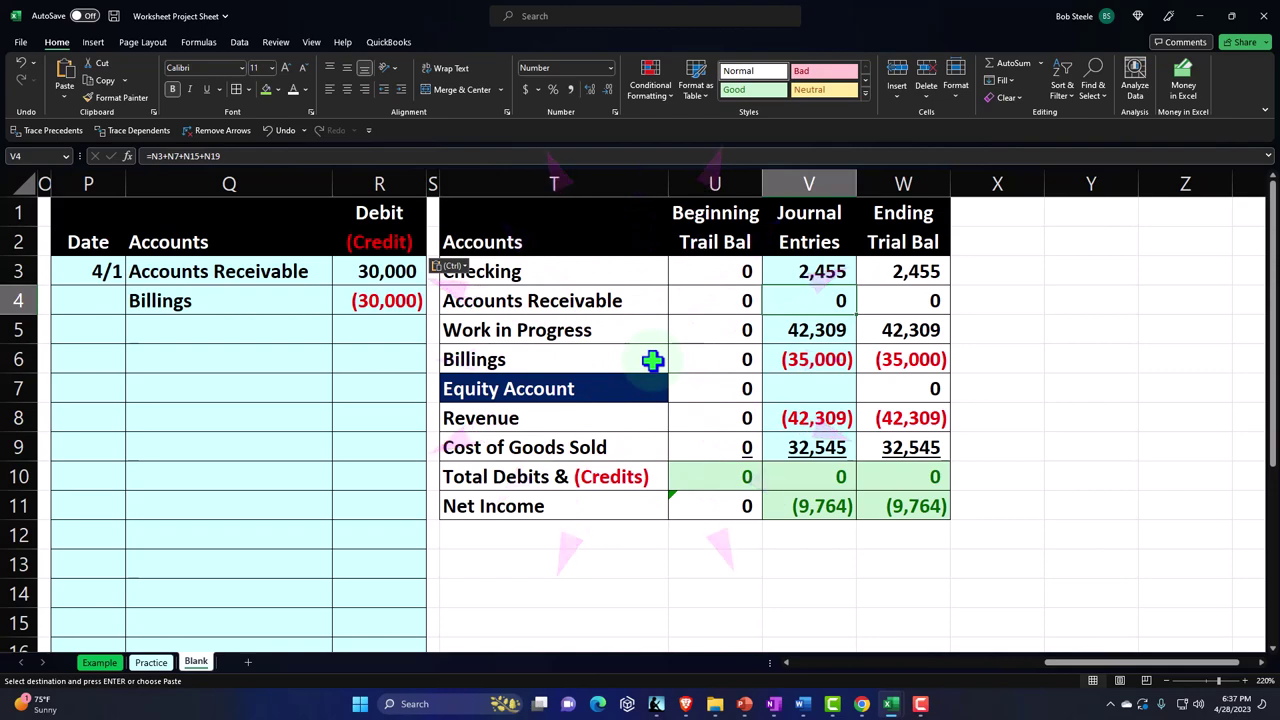
{"action": "key", "text": "F2"}
{"action": "type", "text": "+"}
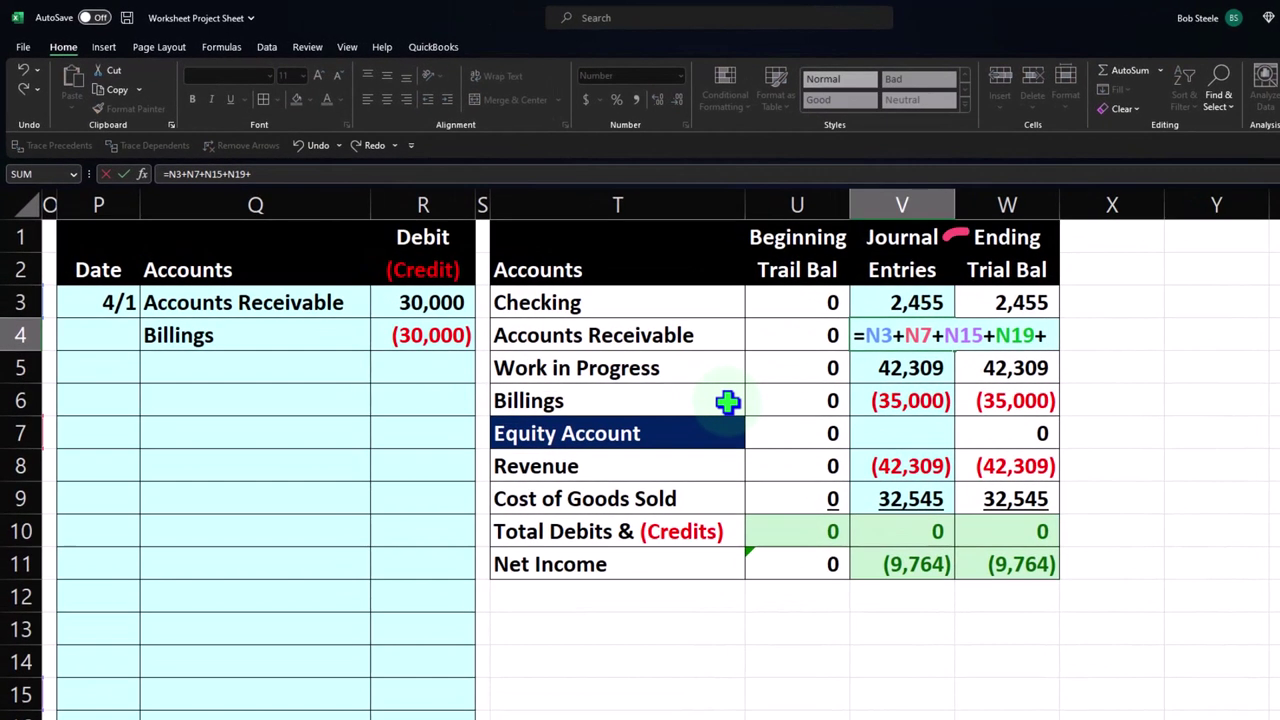
{"action": "key", "text": "Left"}
{"action": "key", "text": "Left"}
{"action": "key", "text": "Left"}
{"action": "key", "text": "Left"}
{"action": "key", "text": "Up"}
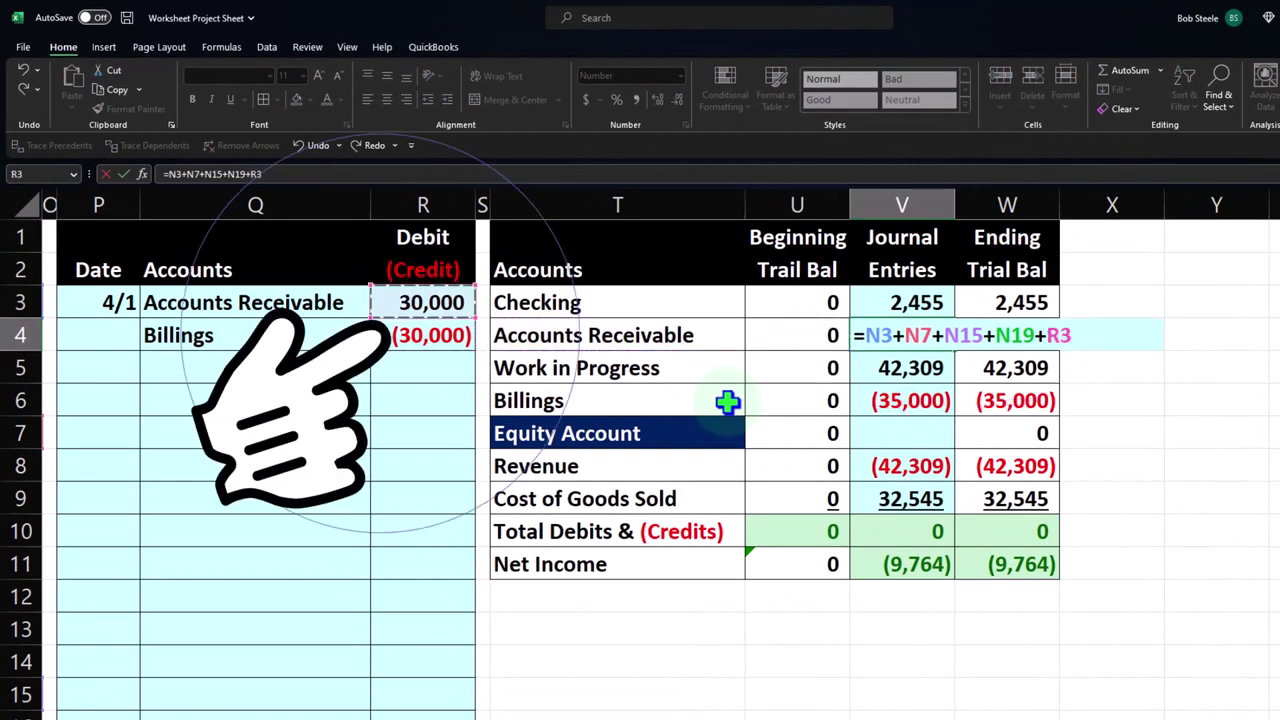
{"action": "key", "text": "Return"}
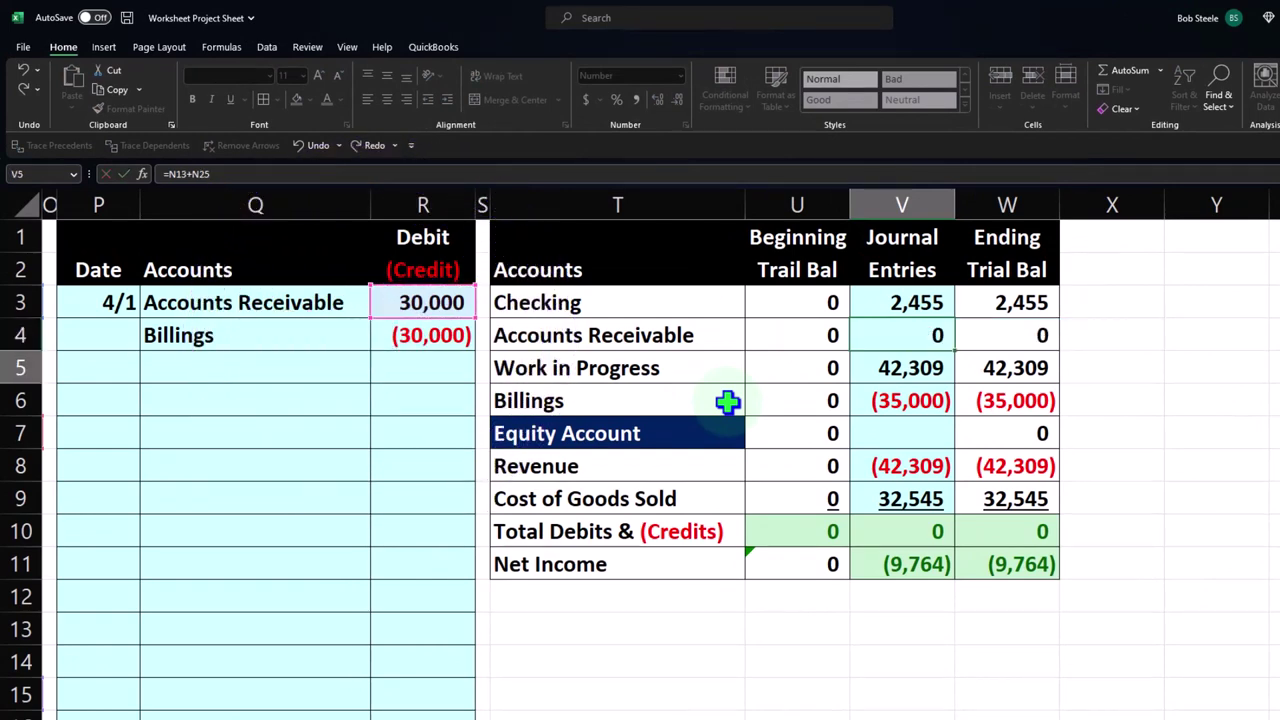
- Add the 4/1 credit in R4 to the Billings journal entries formula in V6, giving =N4+N16+R4
{"action": "key", "text": "Down"}
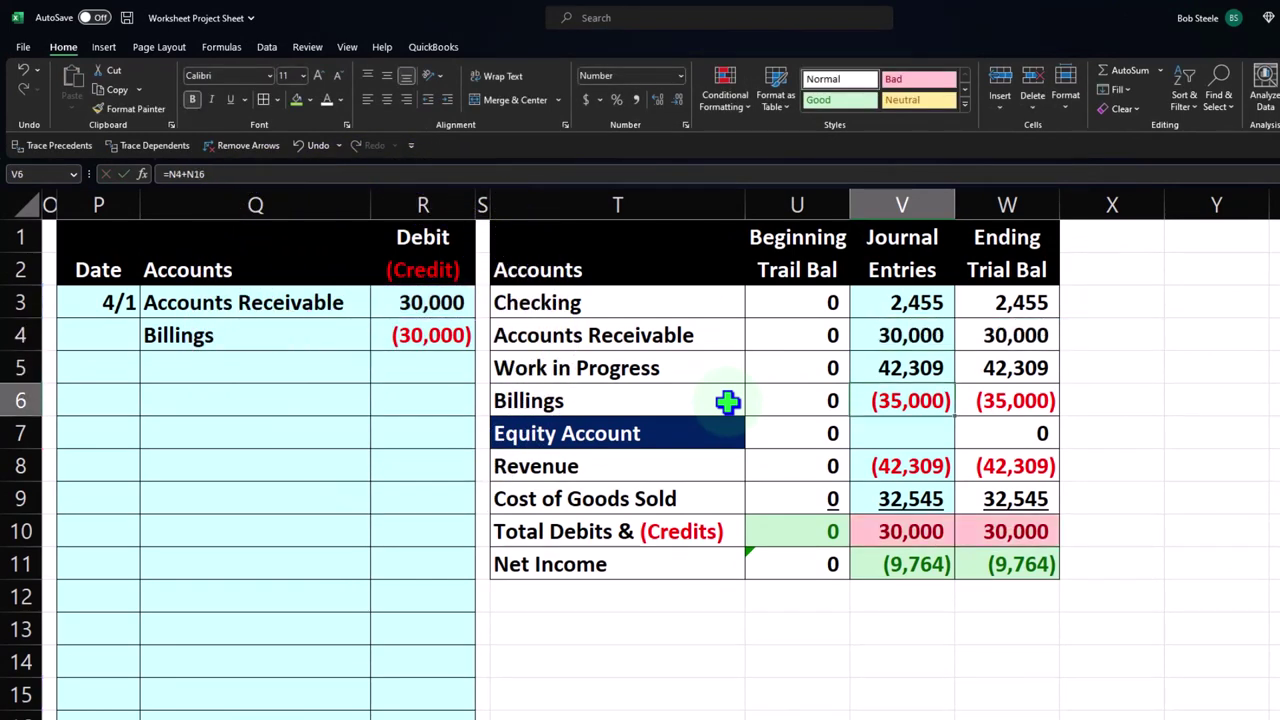
{"action": "key", "text": "F2"}
{"action": "type", "text": "+"}
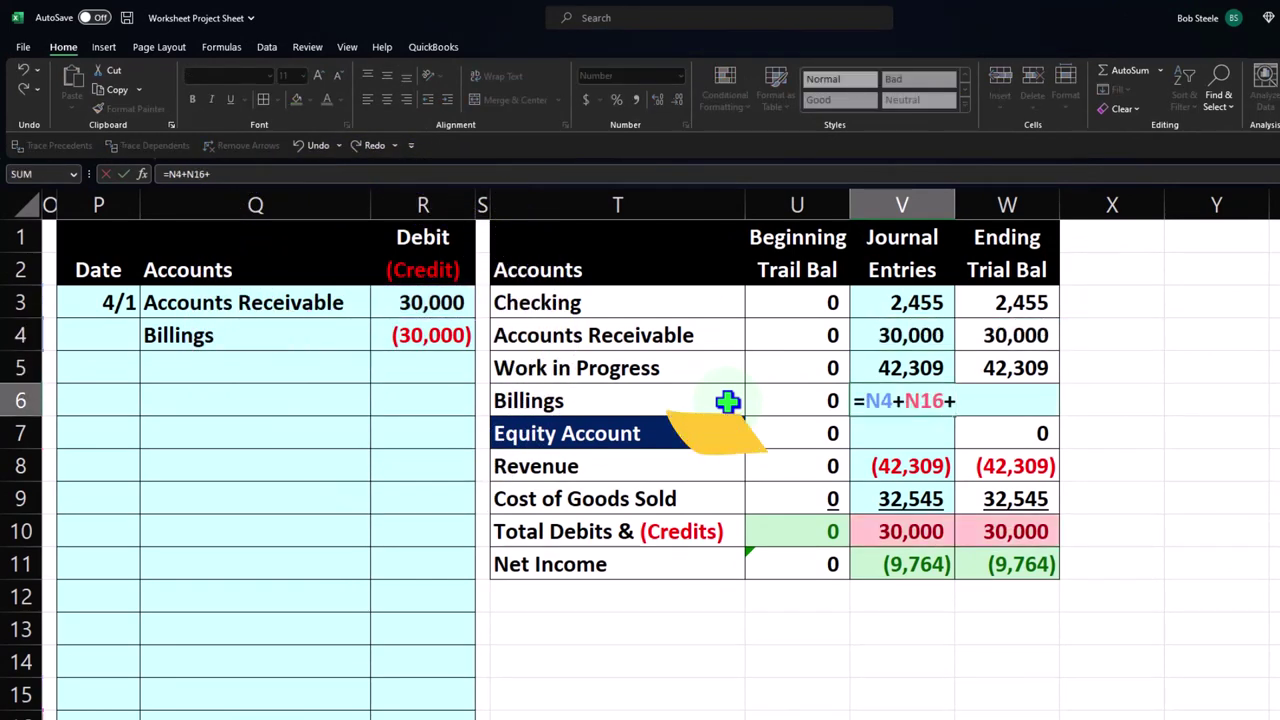
{"action": "left_click", "coordinate": [727, 401]}
{"action": "key", "text": "Left"}
{"action": "key", "text": "Left"}
{"action": "key", "text": "Up"}
{"action": "key", "text": "Up"}
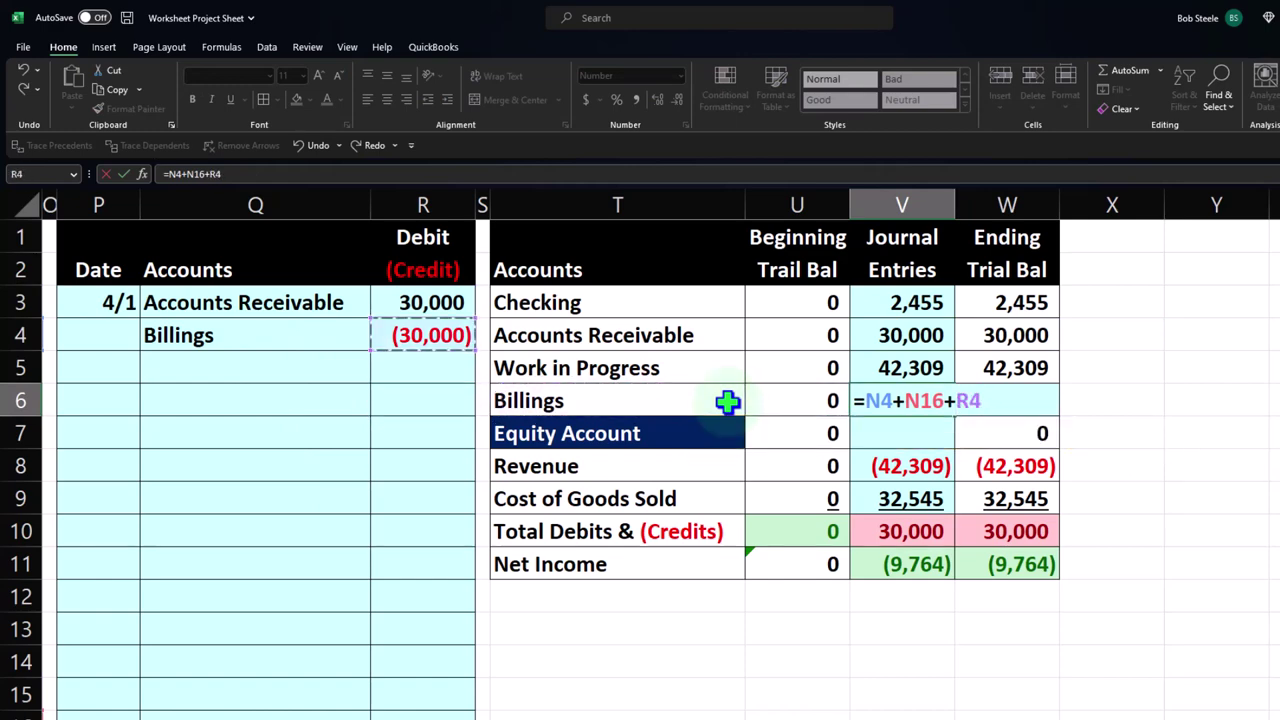
{"action": "key", "text": "Return"}
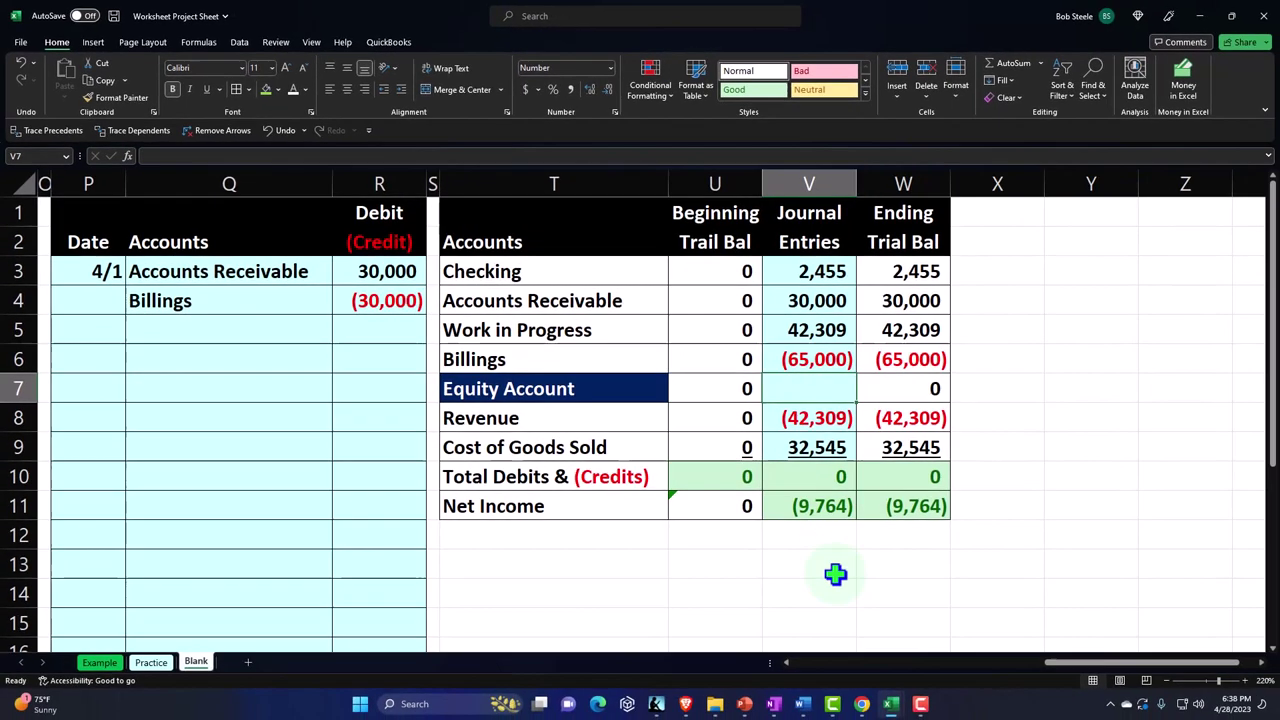
- Switch to QuickBooks Online in Chrome, start a new invoice from Project 2, and add its $100,000 estimate
{"action": "left_click", "coordinate": [861, 704]}
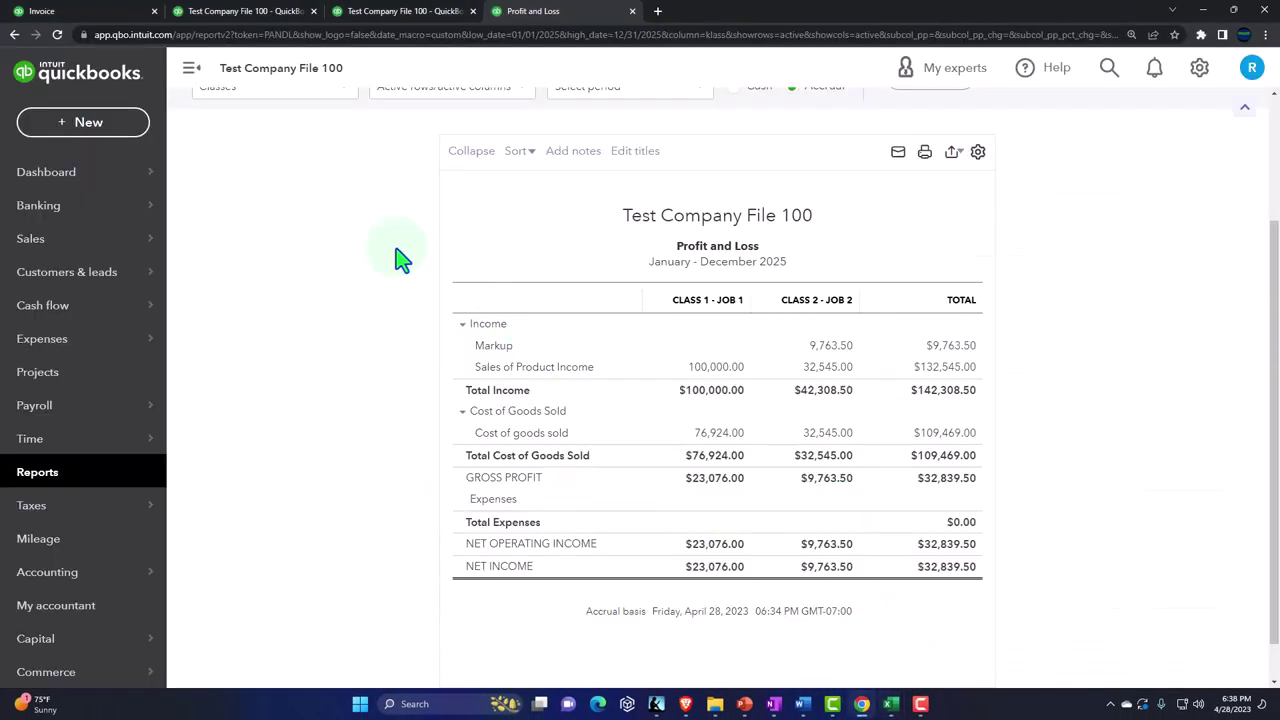
{"action": "left_click", "coordinate": [100, 14]}
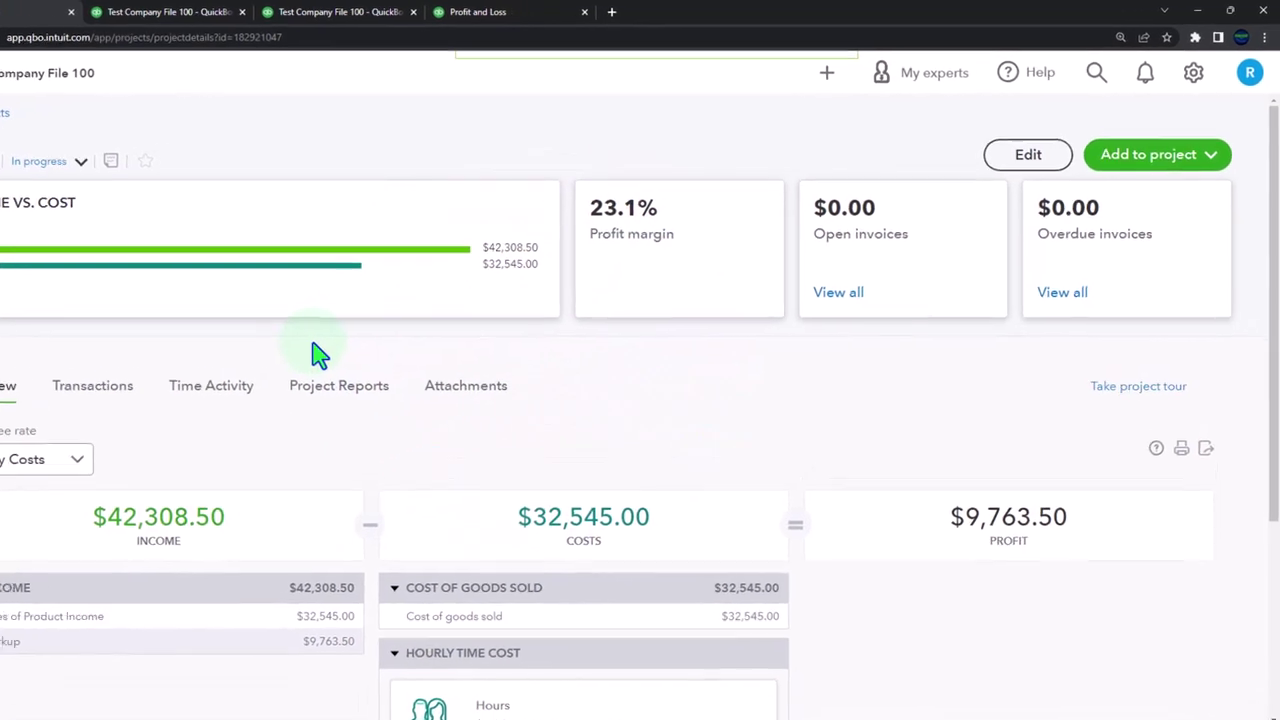
{"action": "left_click", "coordinate": [1200, 155]}
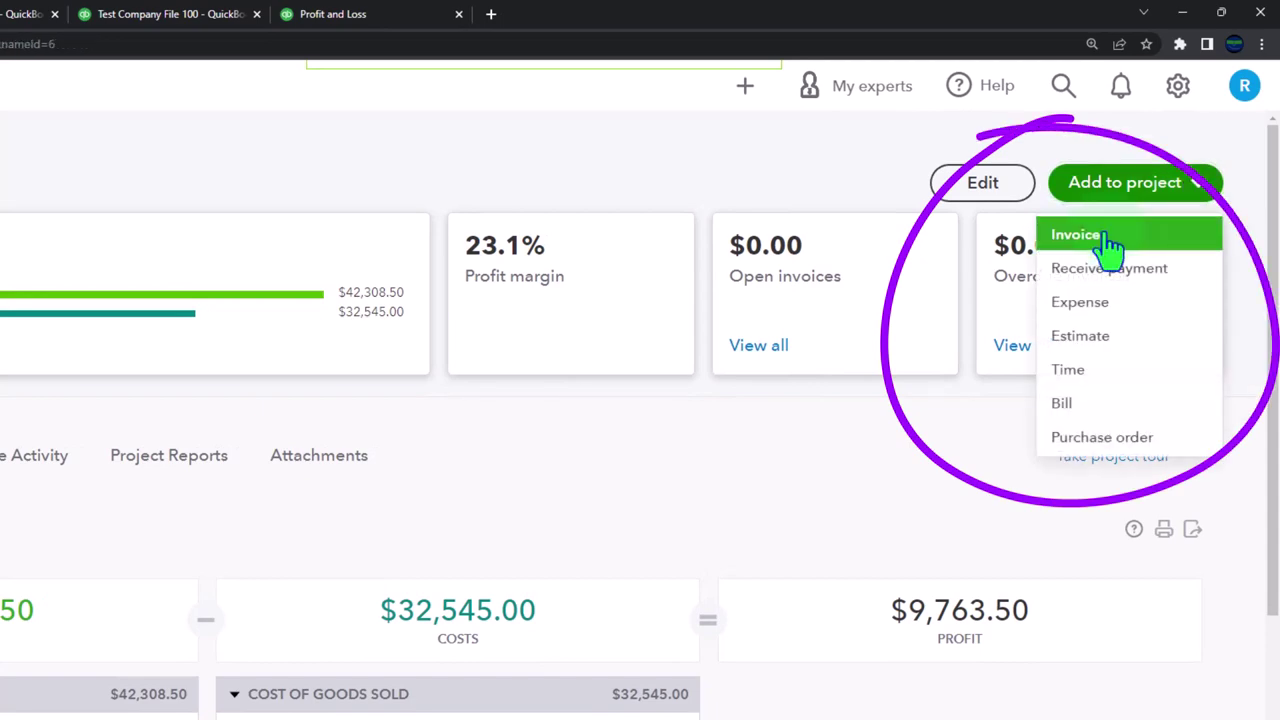
{"action": "left_click", "coordinate": [1110, 240]}
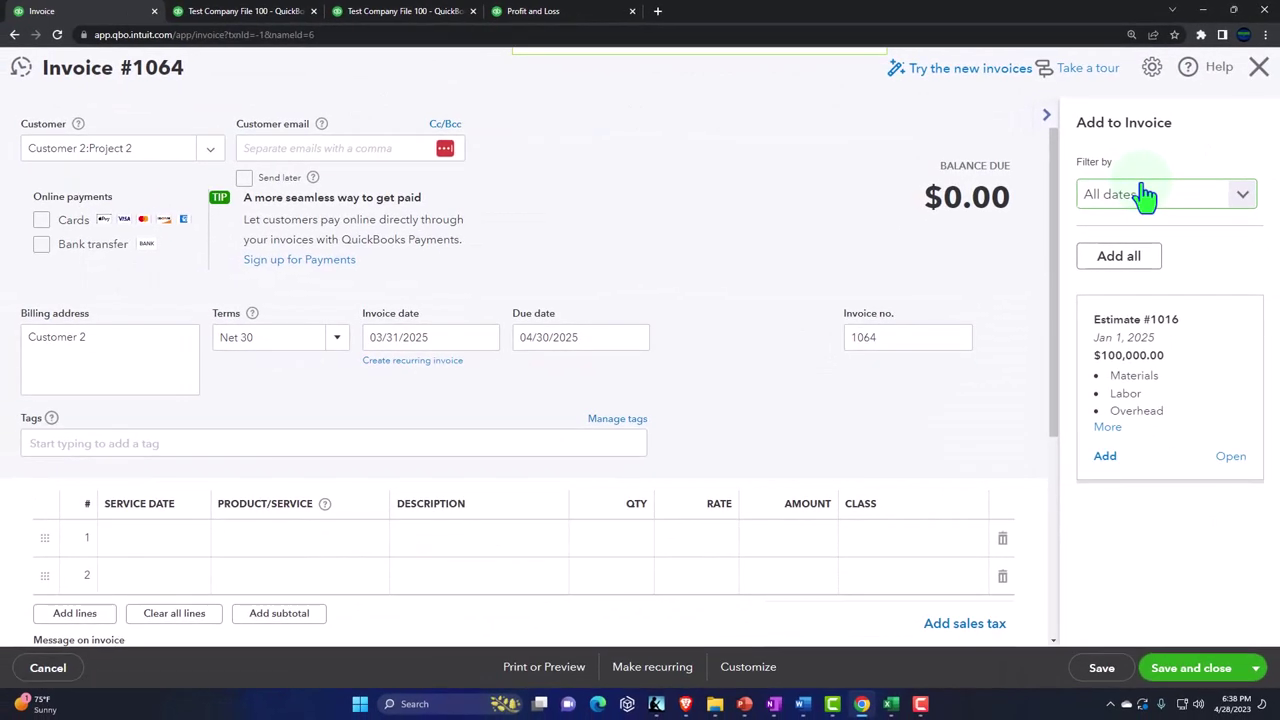
{"action": "left_click", "coordinate": [1113, 458]}
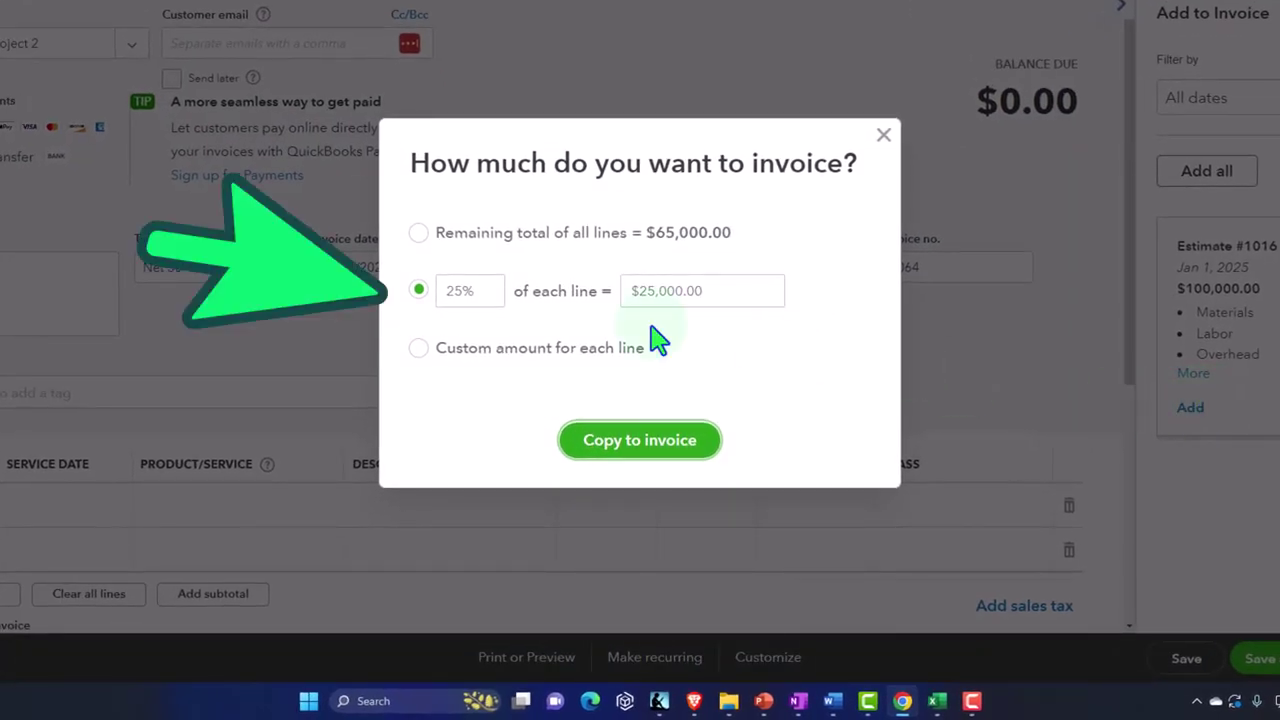
- Invoice 30% of each estimate line and copy the lines to the invoice
{"action": "left_click", "coordinate": [456, 297]}
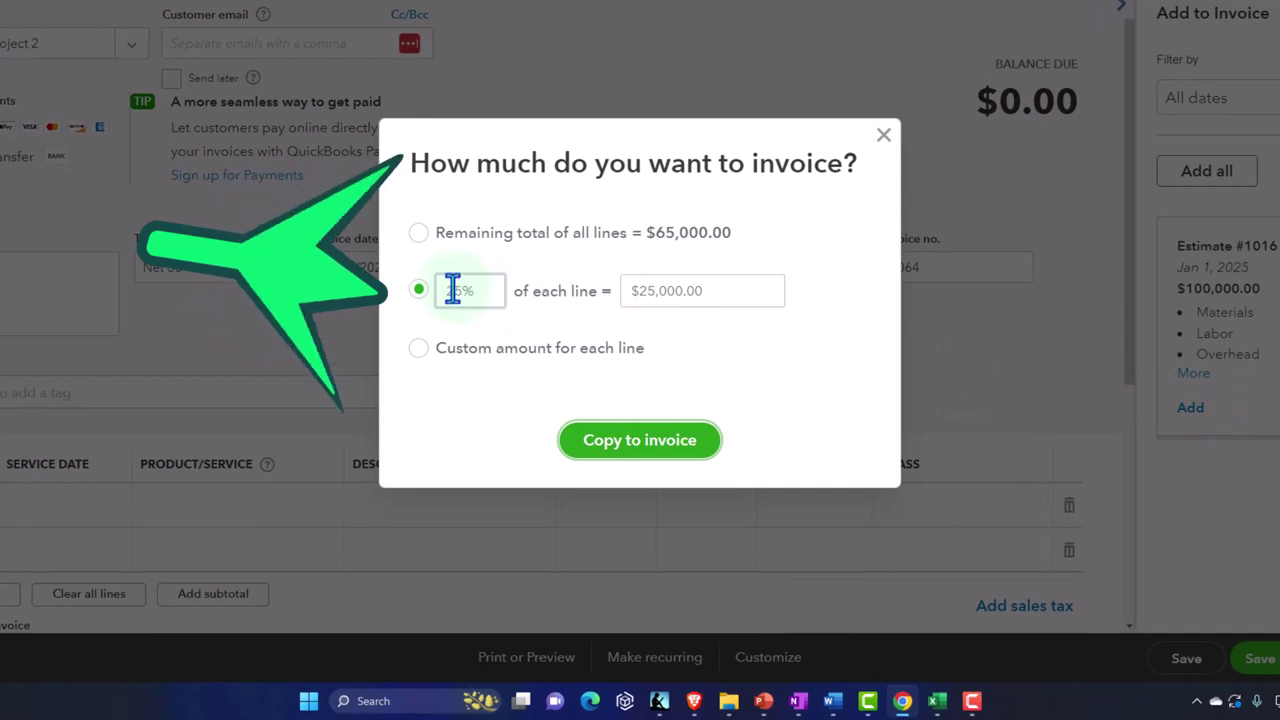
{"action": "double_click", "coordinate": [456, 290]}
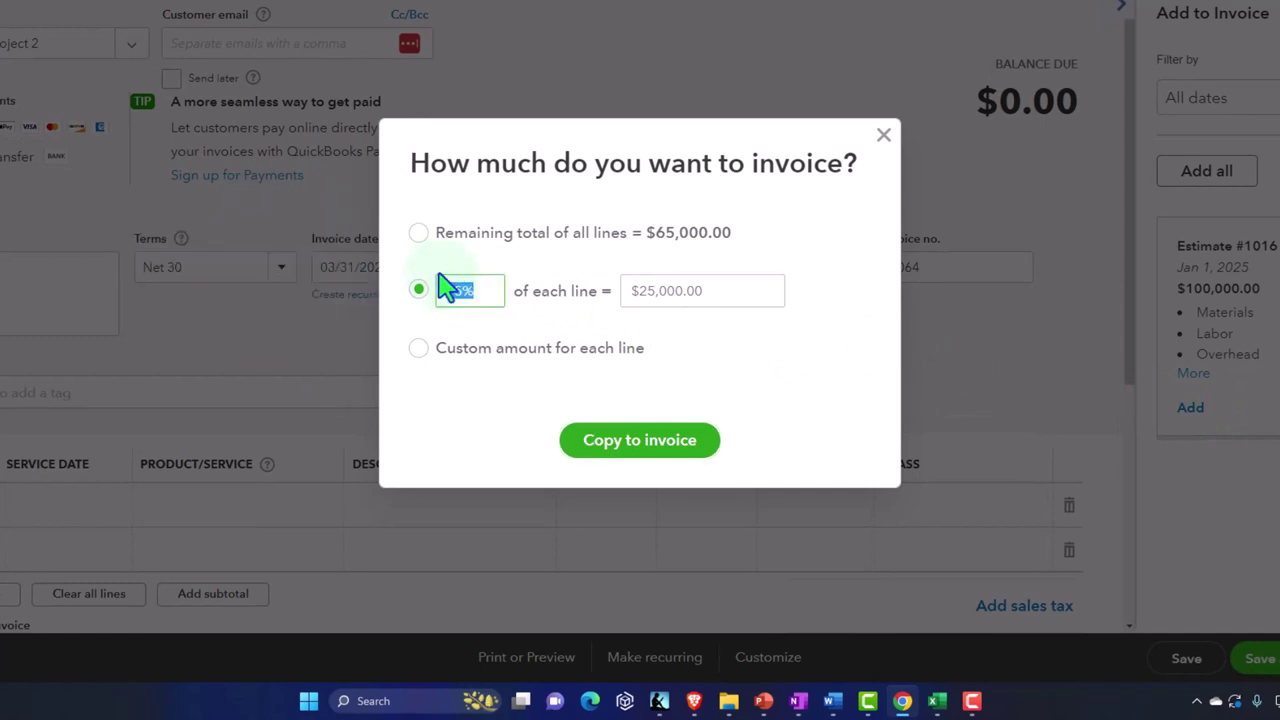
{"action": "type", "text": "30"}
{"action": "key", "text": "Tab"}
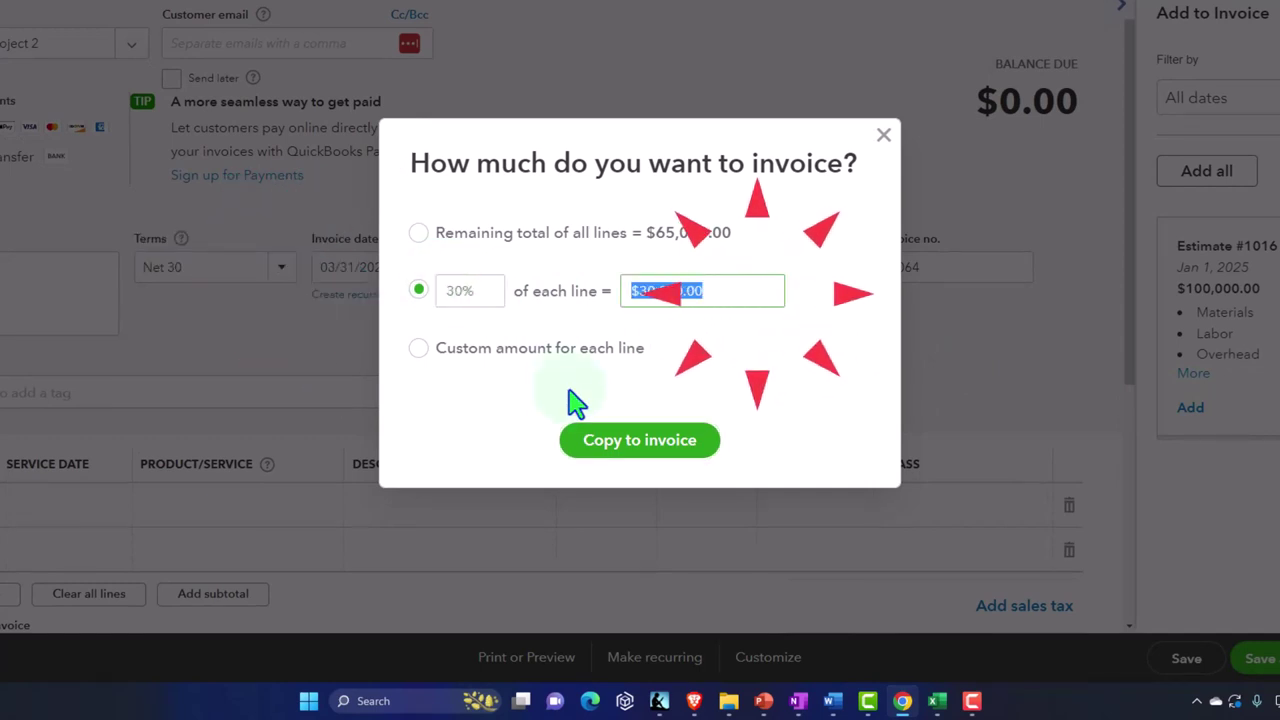
{"action": "left_click", "coordinate": [612, 450]}
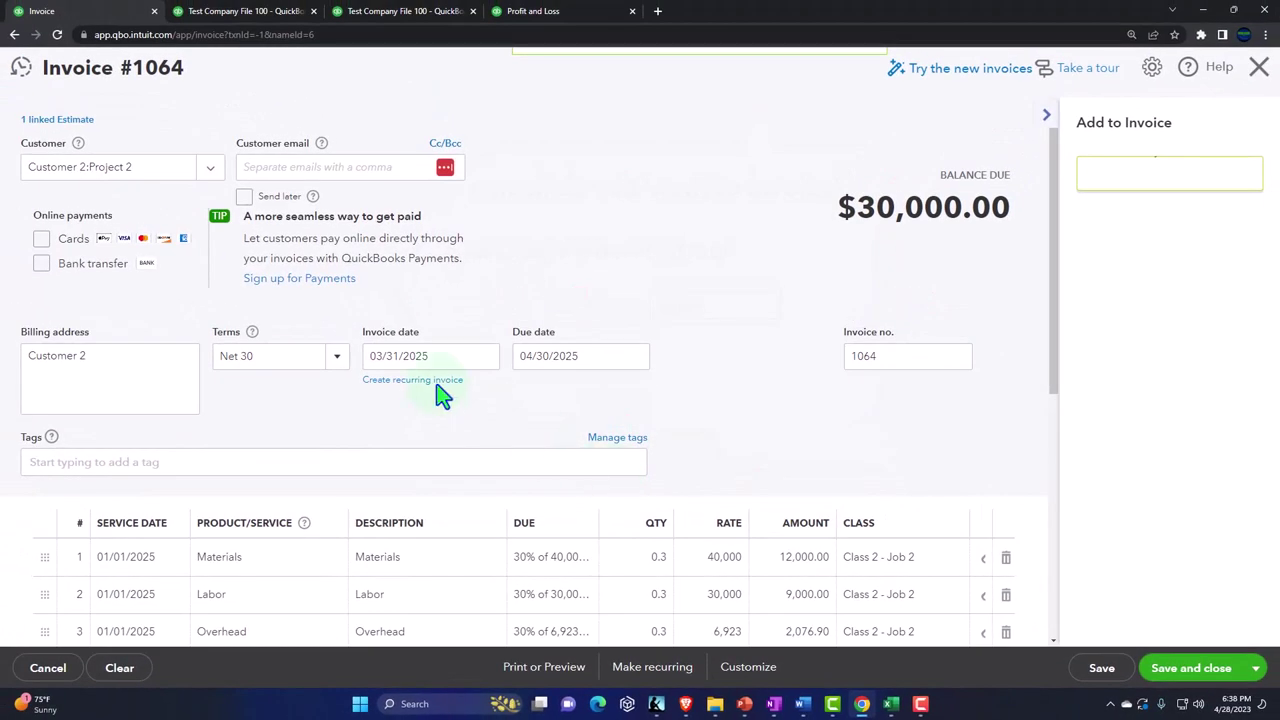
- Set the invoice date to 04/01/2025 and check the copied lines
{"action": "left_click", "coordinate": [443, 356]}
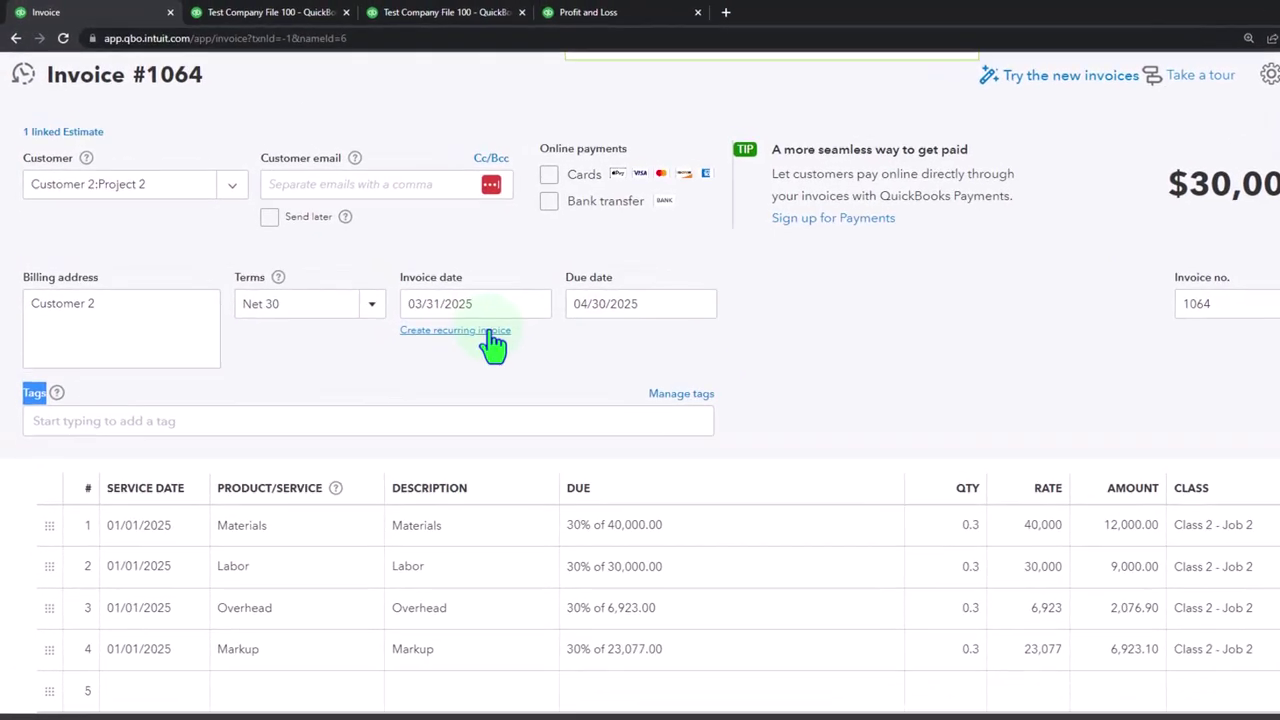
{"action": "type", "text": "+"}
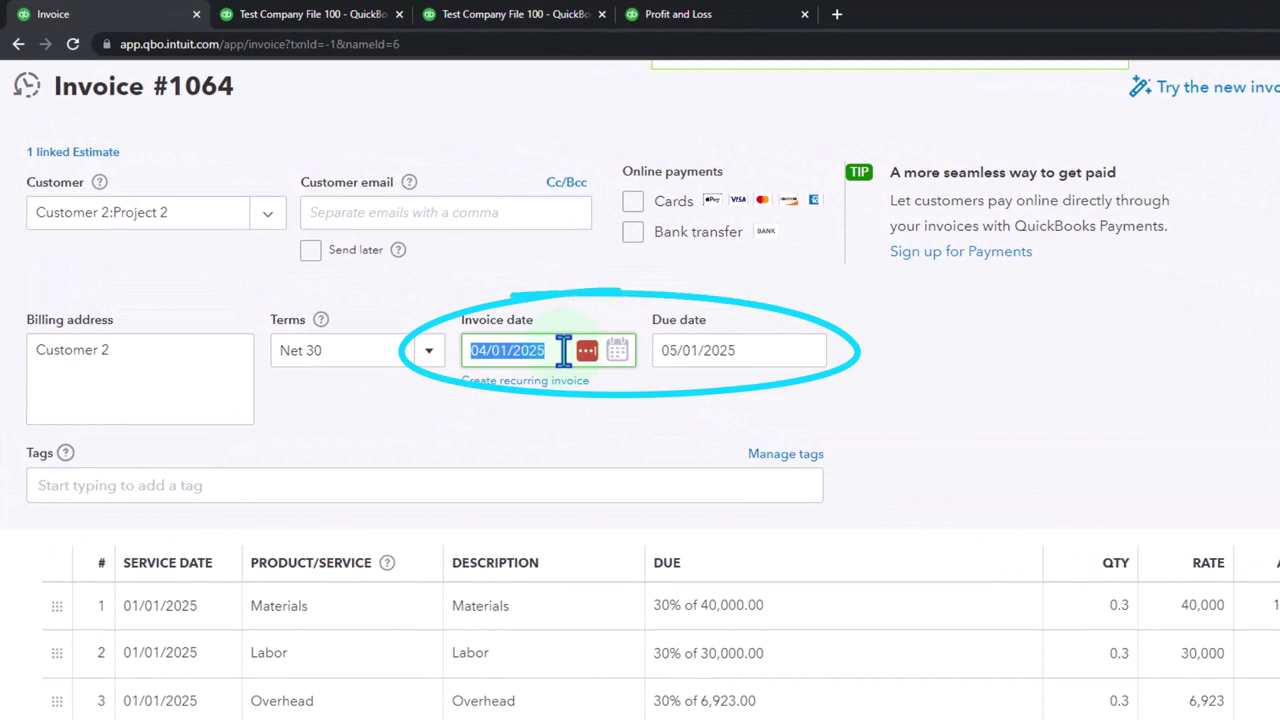
{"action": "key", "text": "Tab"}
{"action": "key", "text": "Tab"}
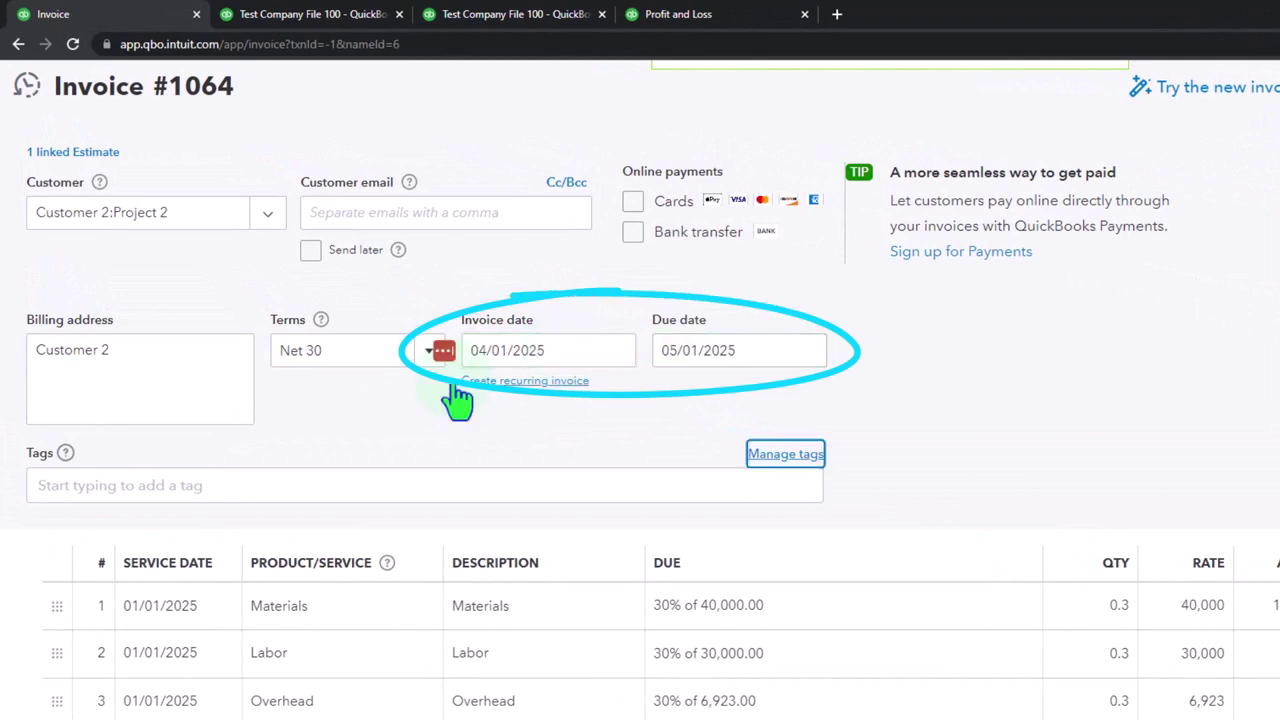
{"action": "key", "text": "Tab"}
{"action": "key", "text": "Tab"}
{"action": "scroll", "coordinate": [700, 458], "scroll_direction": "down", "scroll_amount": 1}
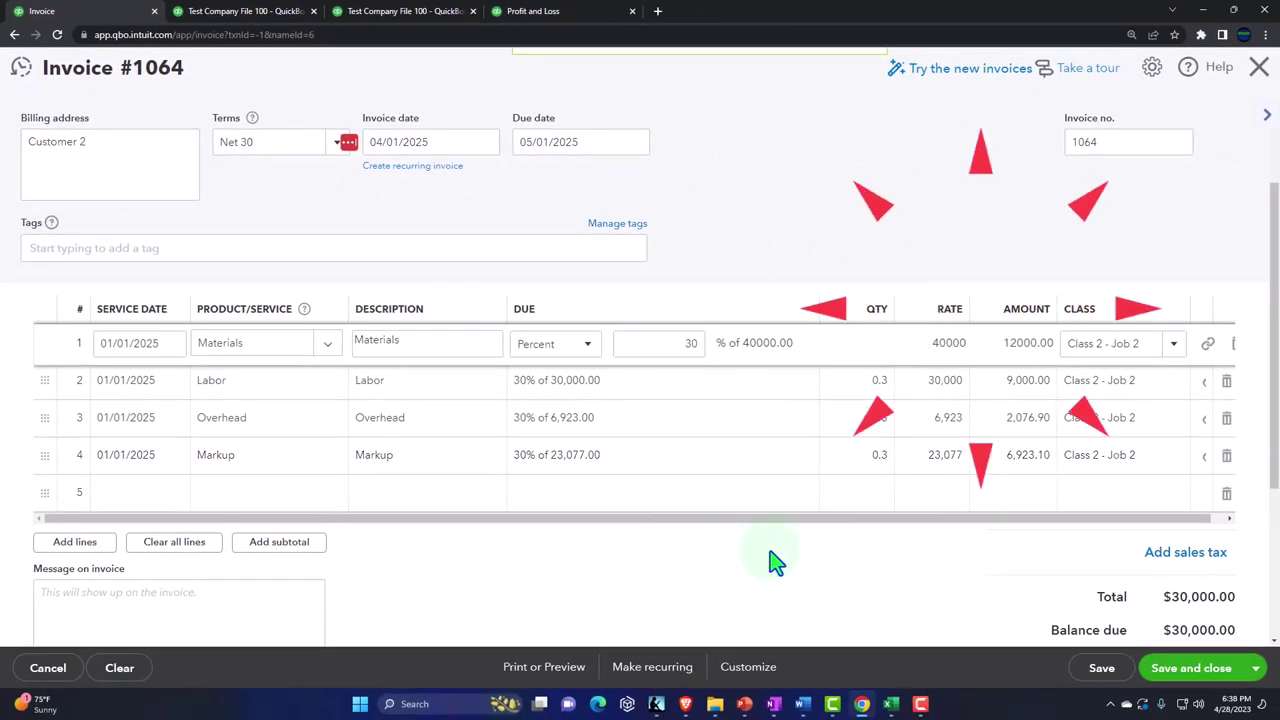
{"action": "scroll", "coordinate": [710, 541], "scroll_direction": "down", "scroll_amount": 3}
{"action": "scroll", "coordinate": [694, 494], "scroll_direction": "up", "scroll_amount": 2}
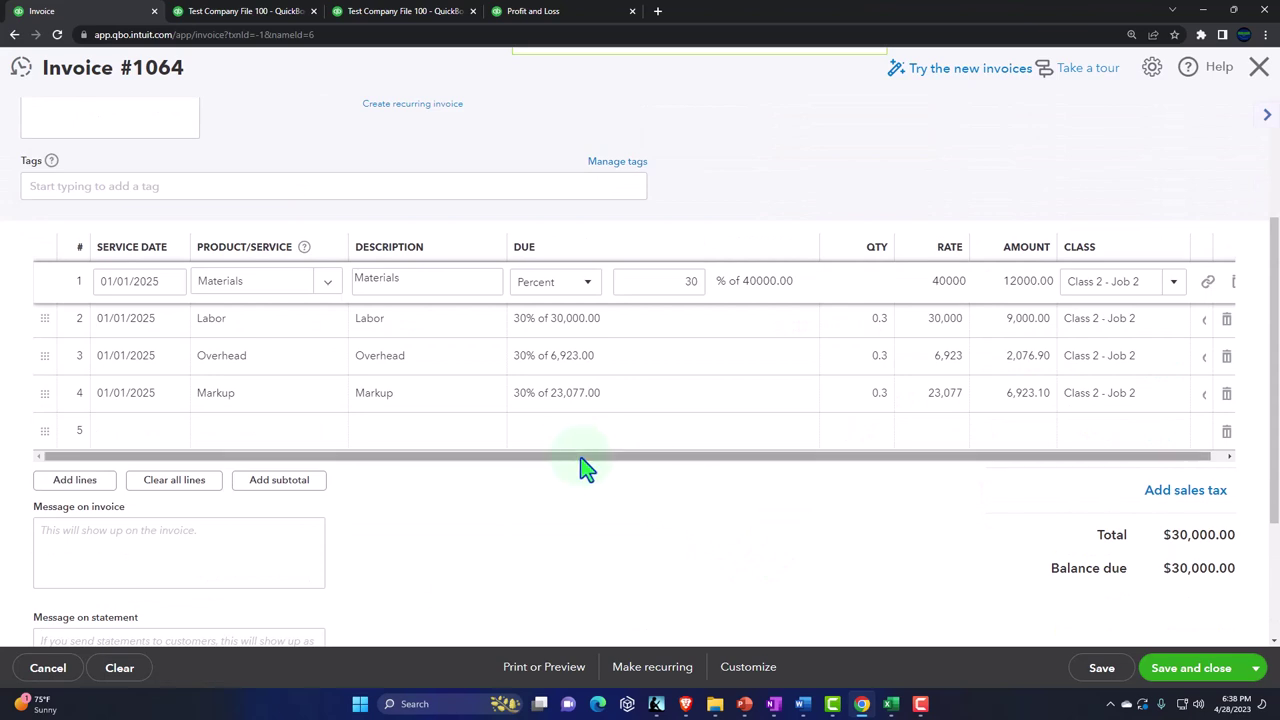
- Add a Reduce Revenue Account line to the invoice for -30,000 with class Class 2 - Job 2
{"action": "left_click", "coordinate": [559, 433]}
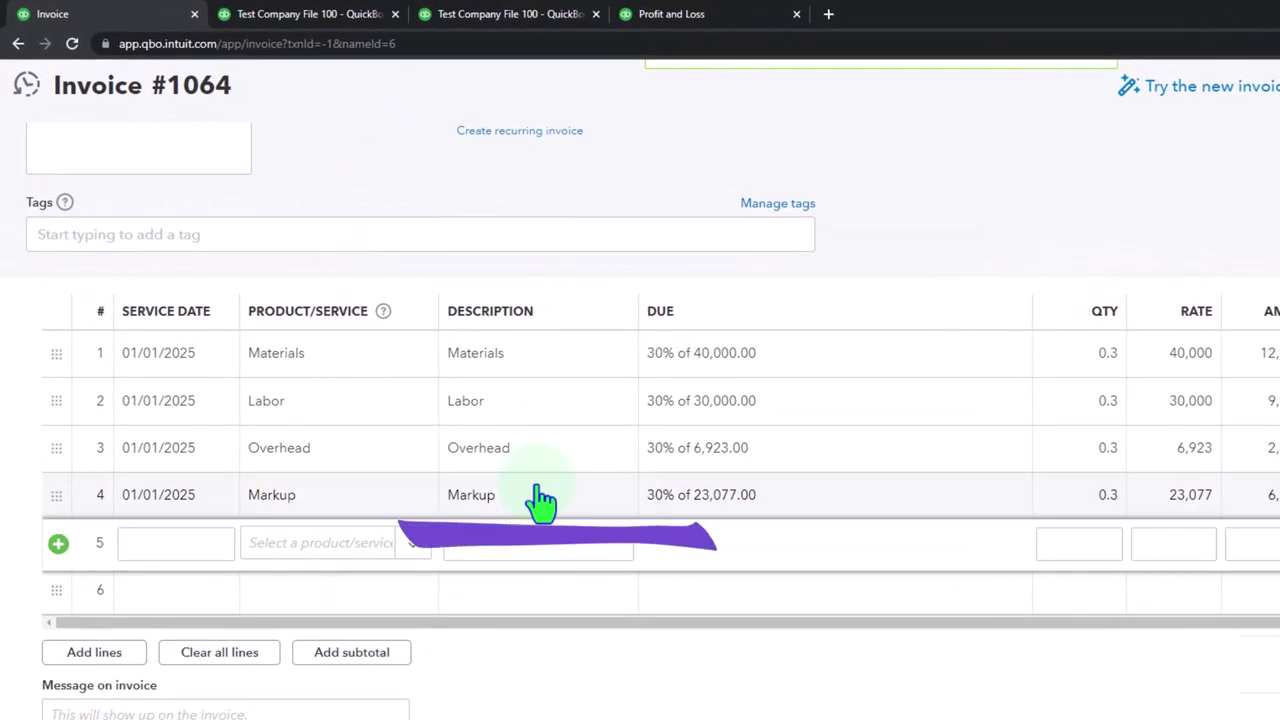
{"action": "left_click", "coordinate": [285, 545]}
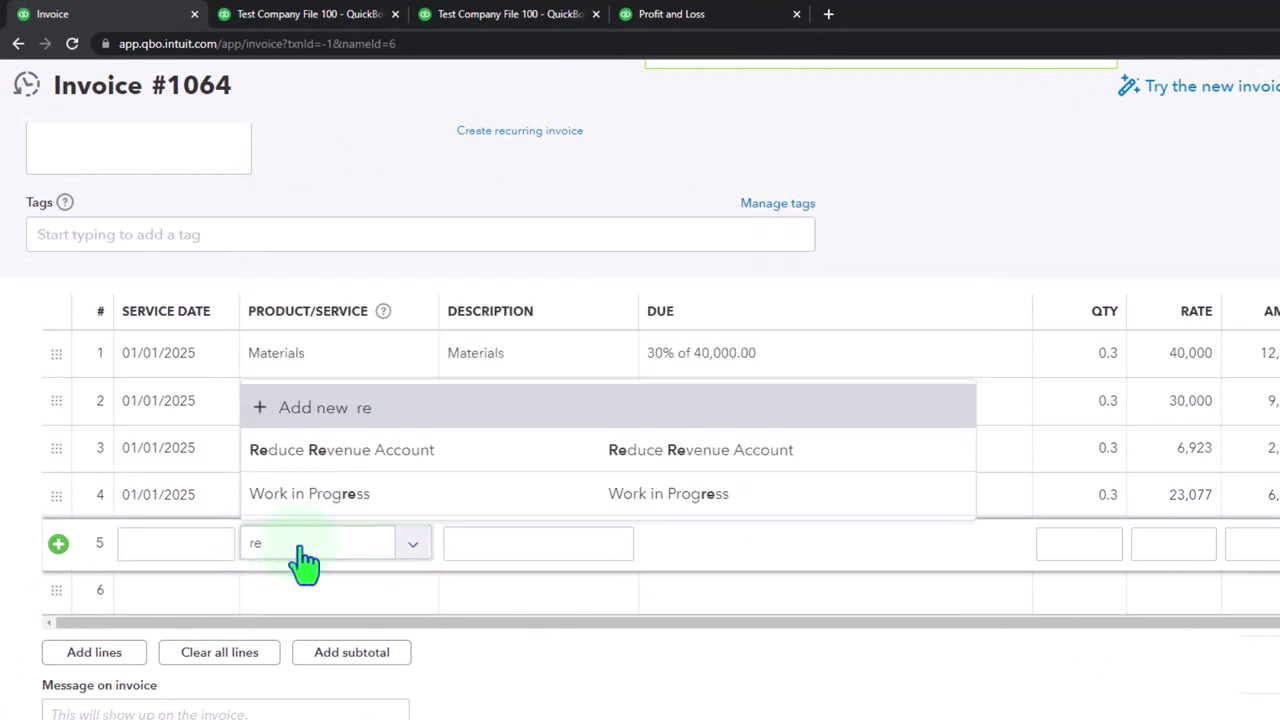
{"action": "key", "text": "Down"}
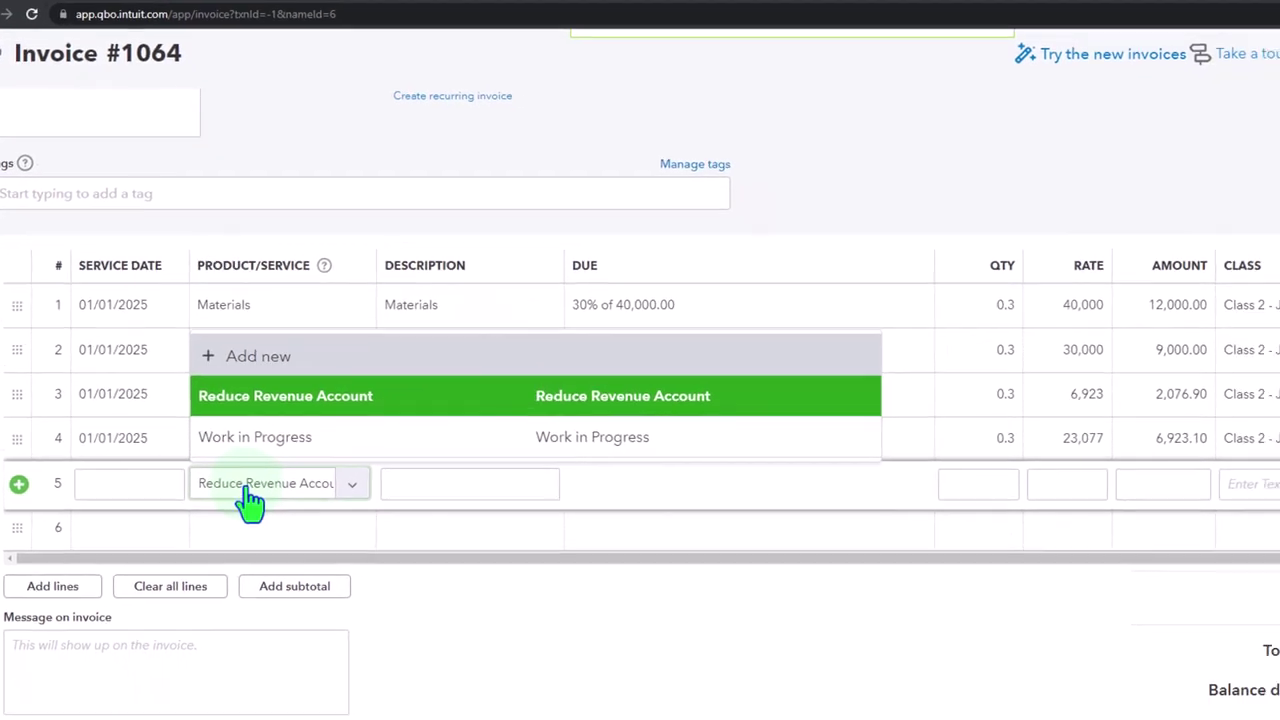
{"action": "key", "text": "Return"}
{"action": "key", "text": "Tab"}
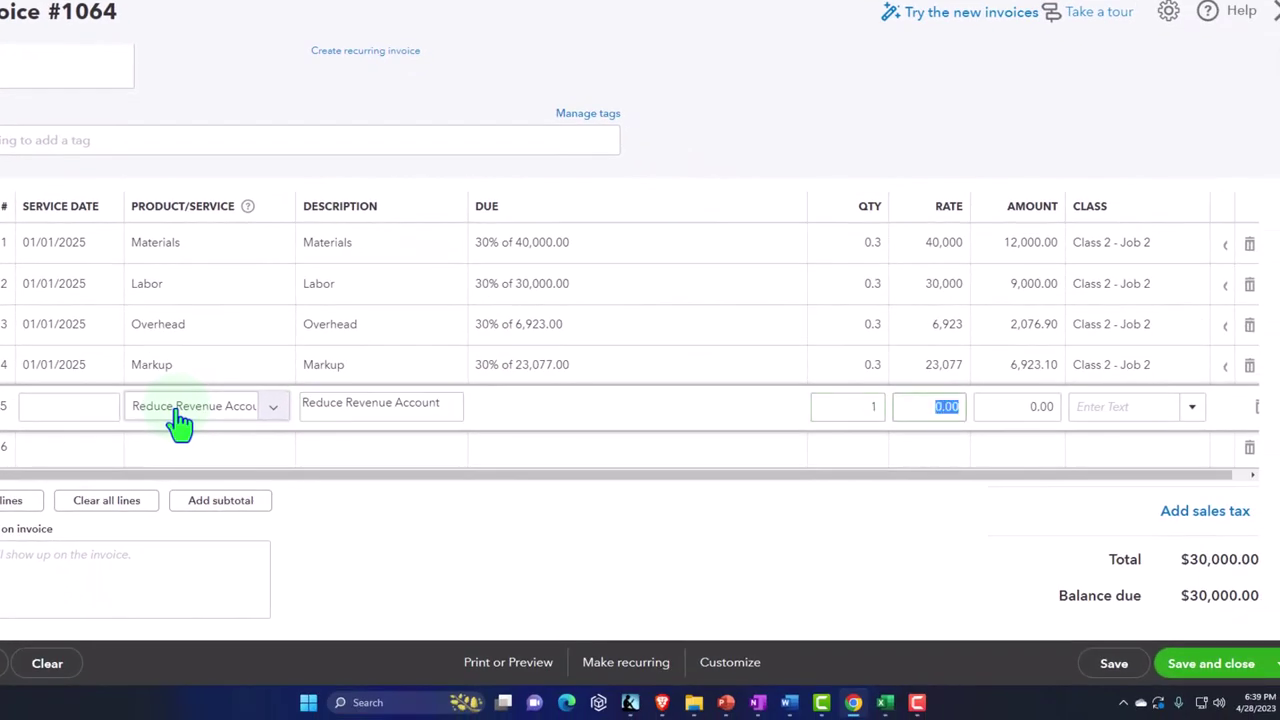
{"action": "type", "text": "-30000"}
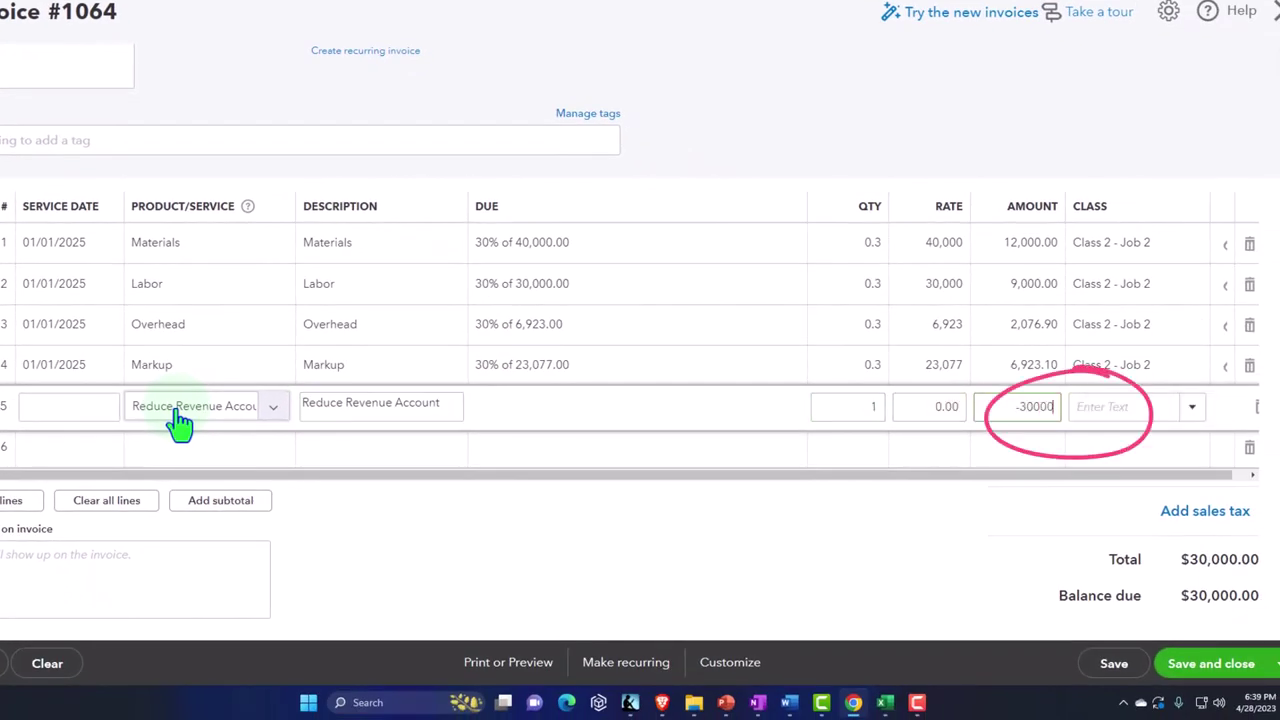
{"action": "key", "text": "Tab"}
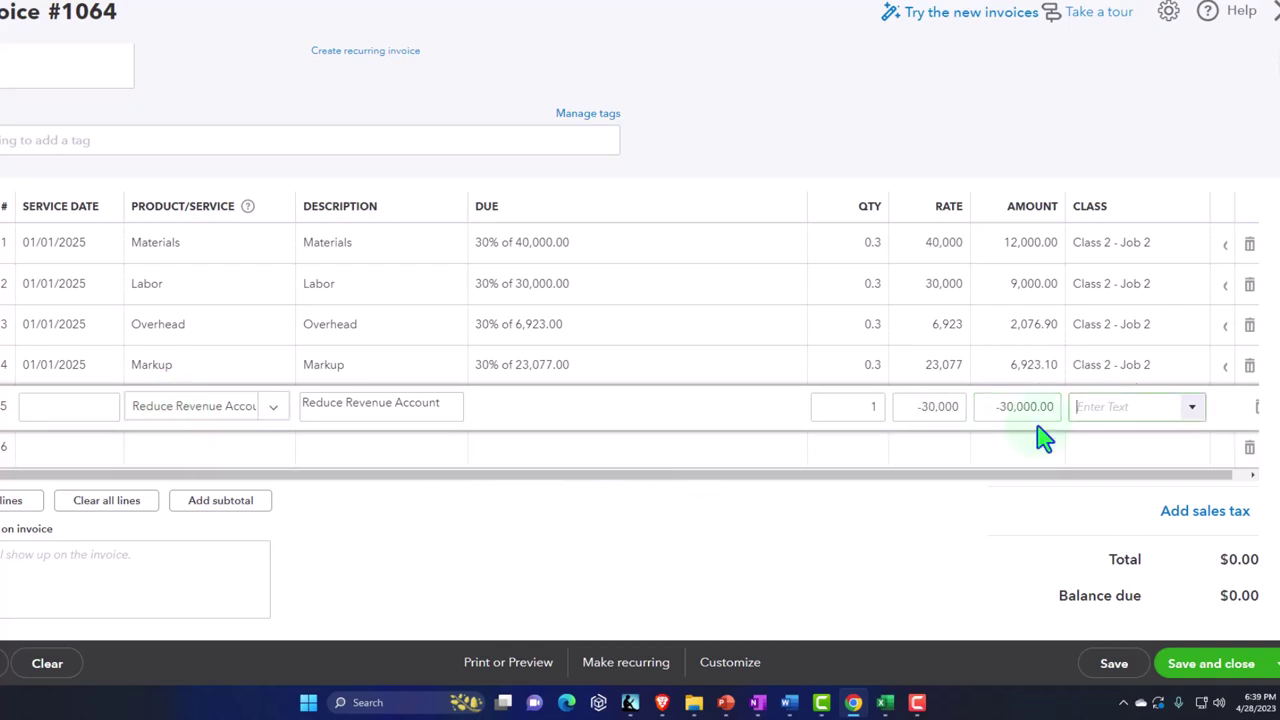
{"action": "left_click", "coordinate": [1198, 414]}
{"action": "left_click", "coordinate": [1146, 510]}
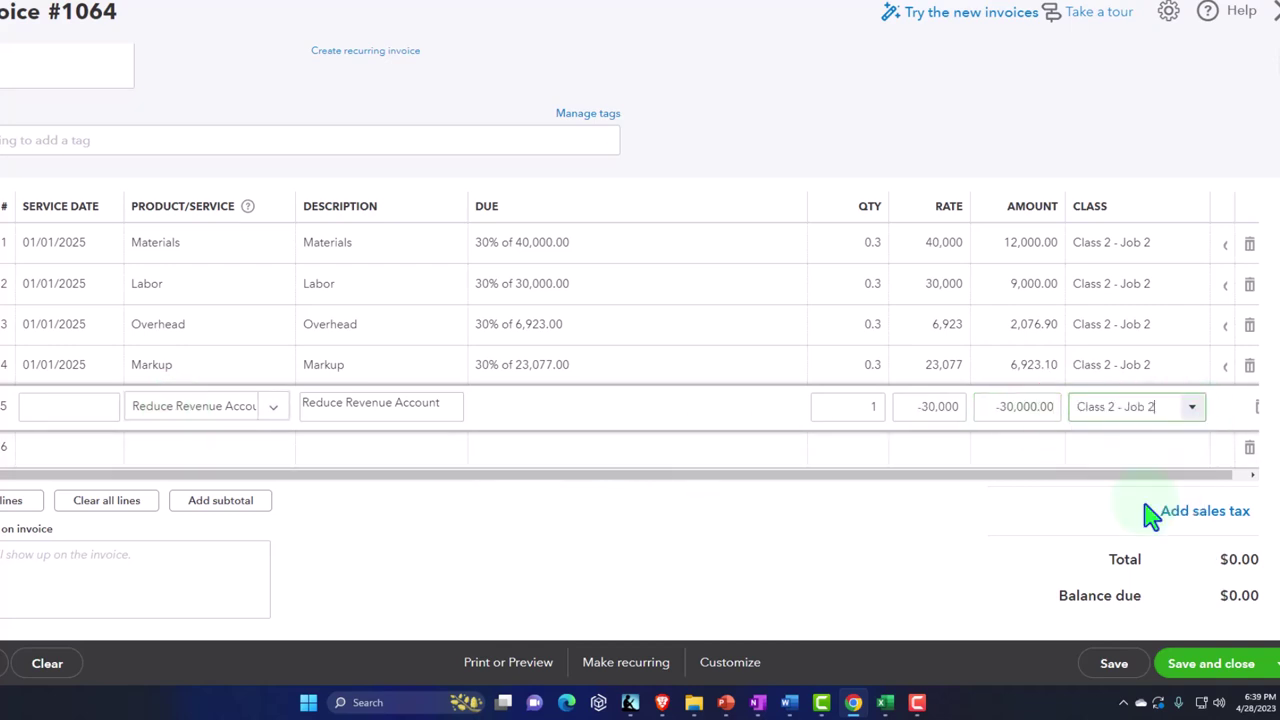
{"action": "key", "text": "Tab"}
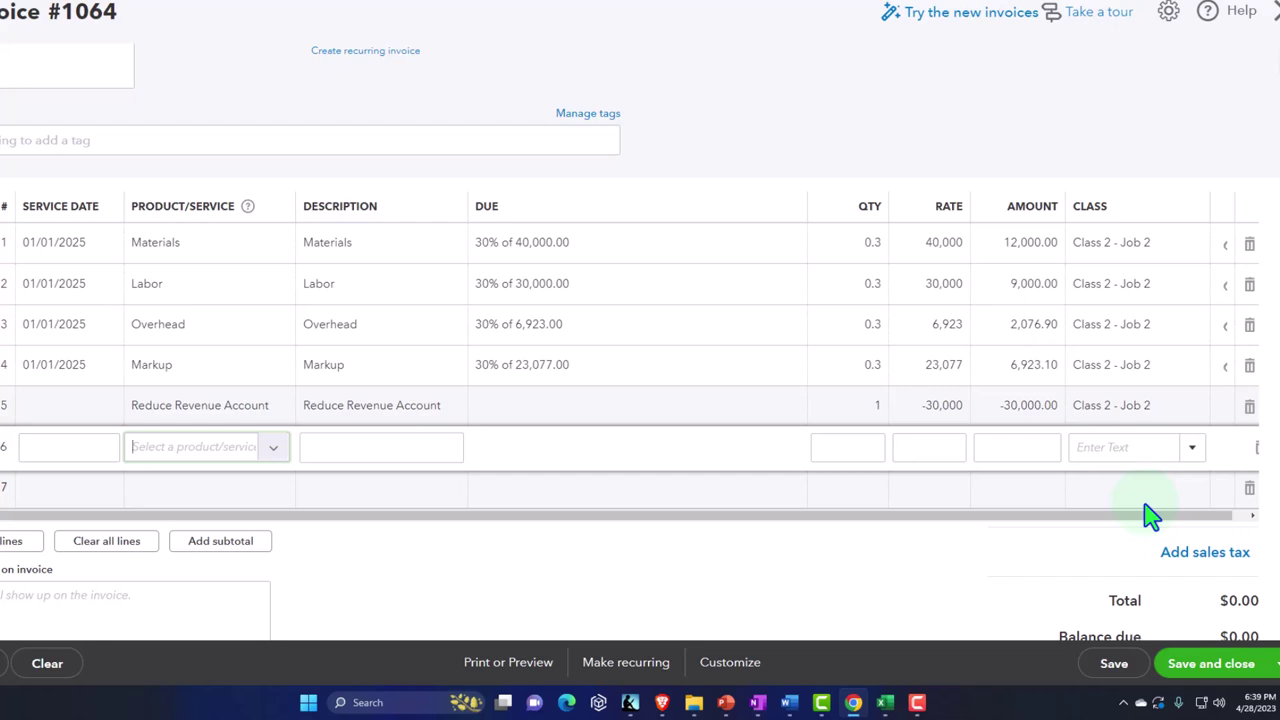
- Add a Billings line for 30,000 with class Class 2 - Job 2, and save and close the invoice
{"action": "type", "text": "bill"}
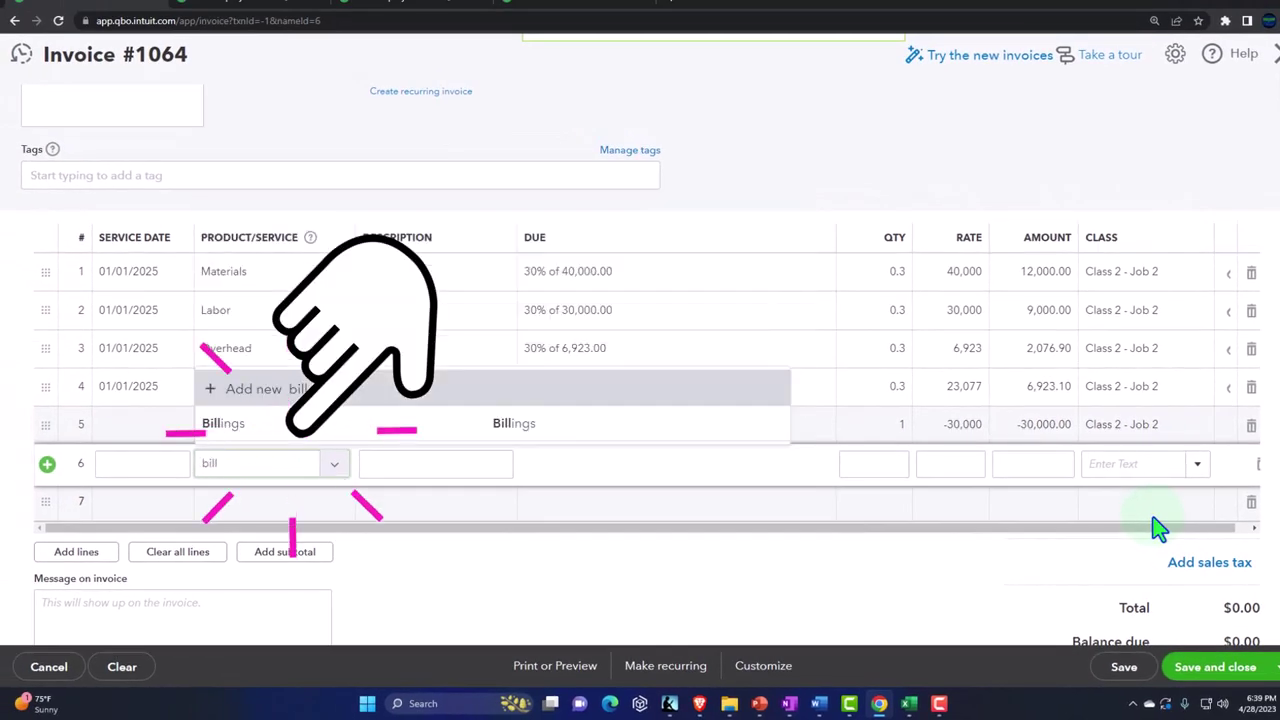
{"action": "key", "text": "Tab"}
{"action": "key", "text": "Tab"}
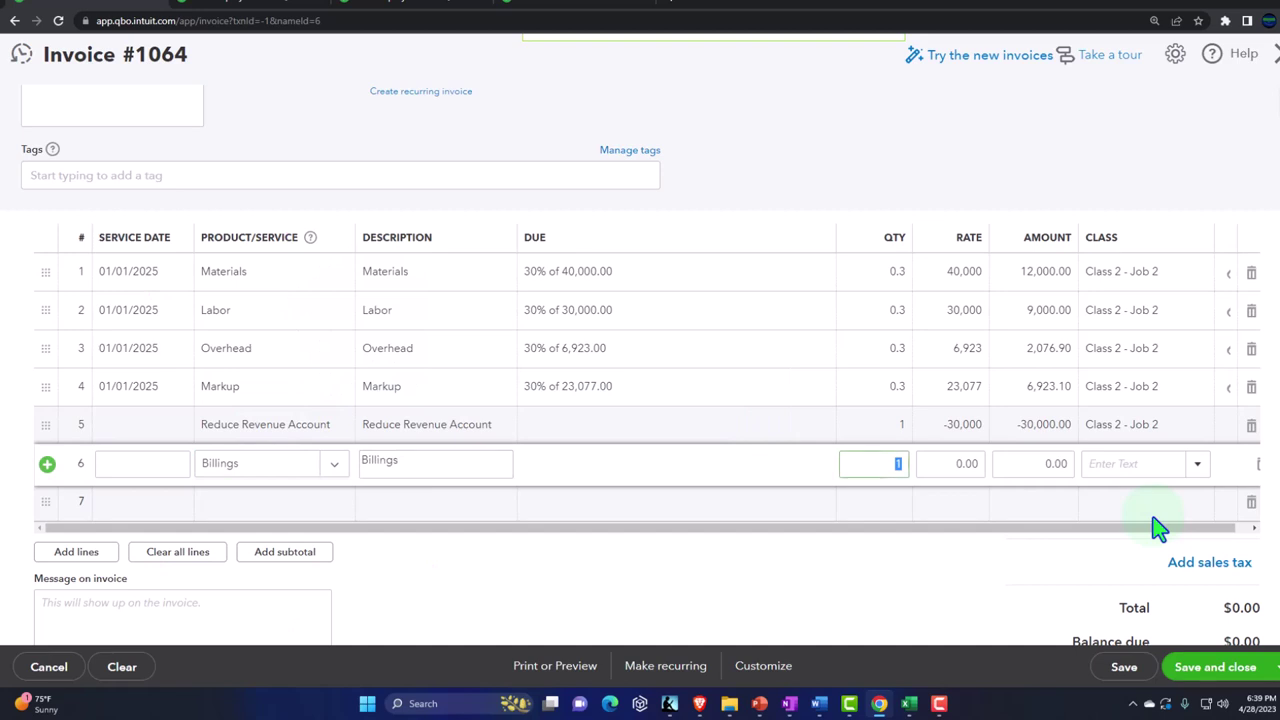
{"action": "type", "text": "30,0"}
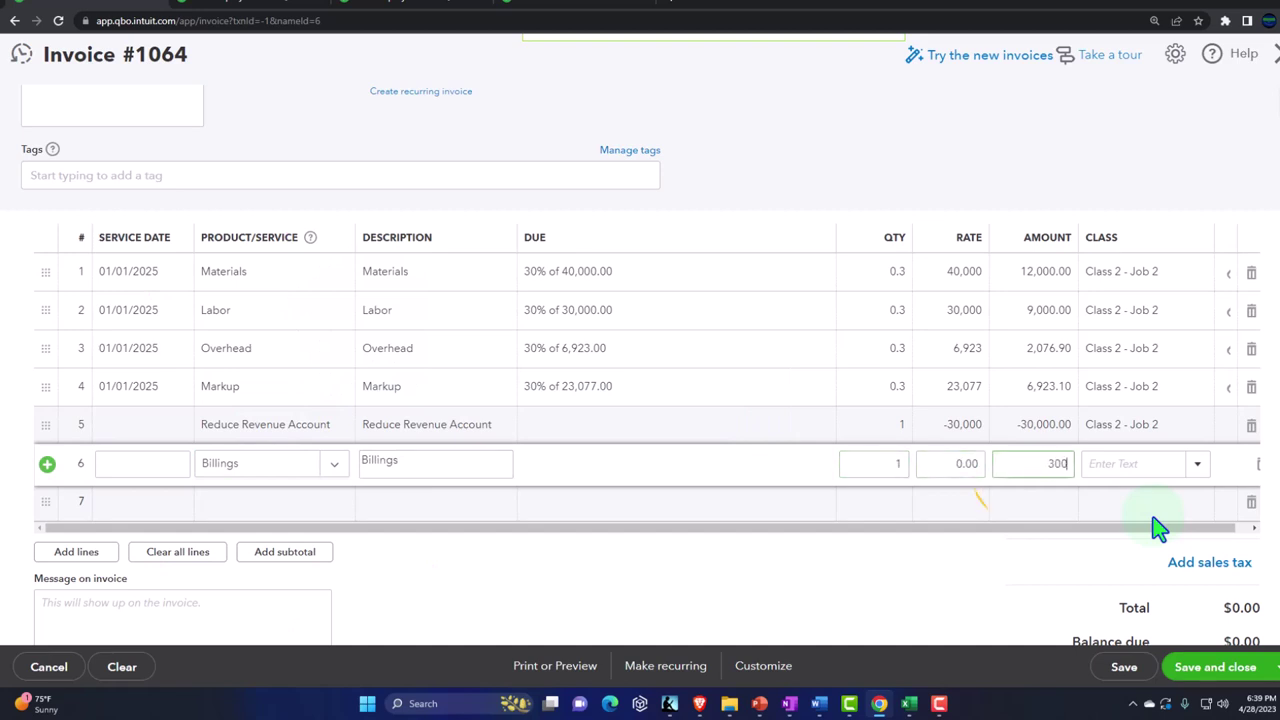
{"action": "type", "text": "00"}
{"action": "key", "text": "Tab"}
{"action": "left_click", "coordinate": [1197, 464]}
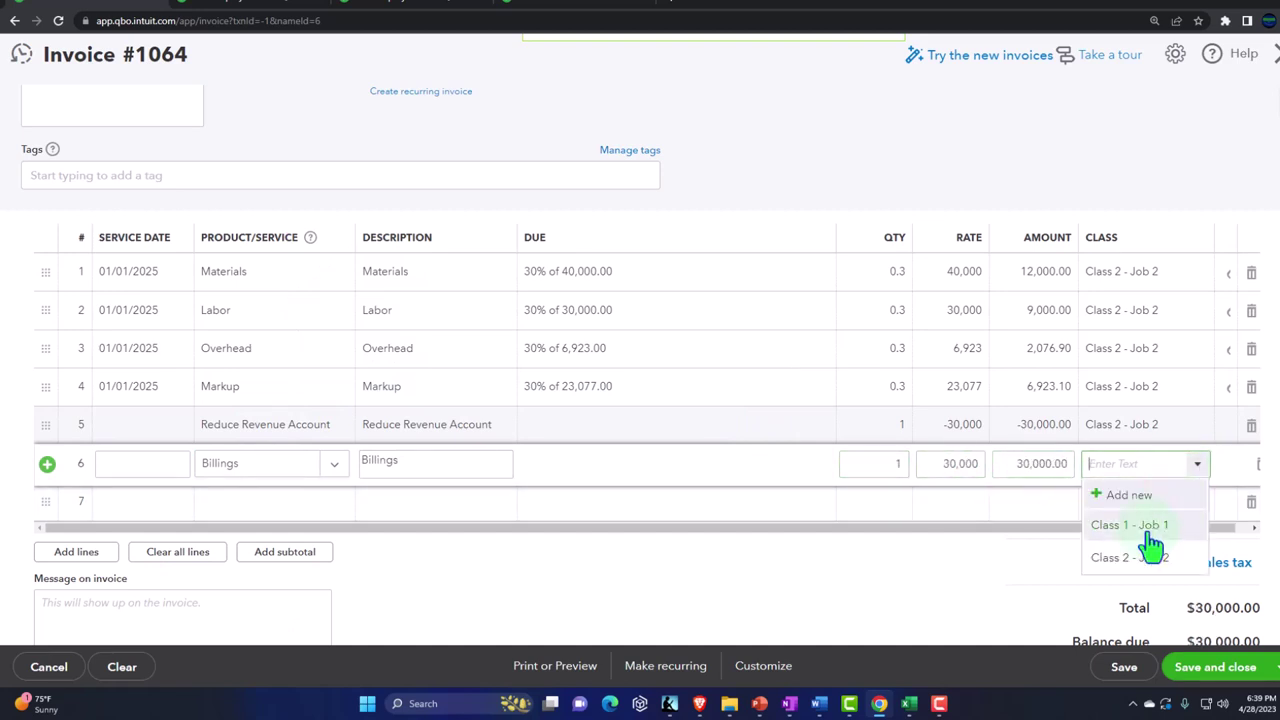
{"action": "left_click", "coordinate": [1142, 556]}
{"action": "left_click", "coordinate": [887, 591]}
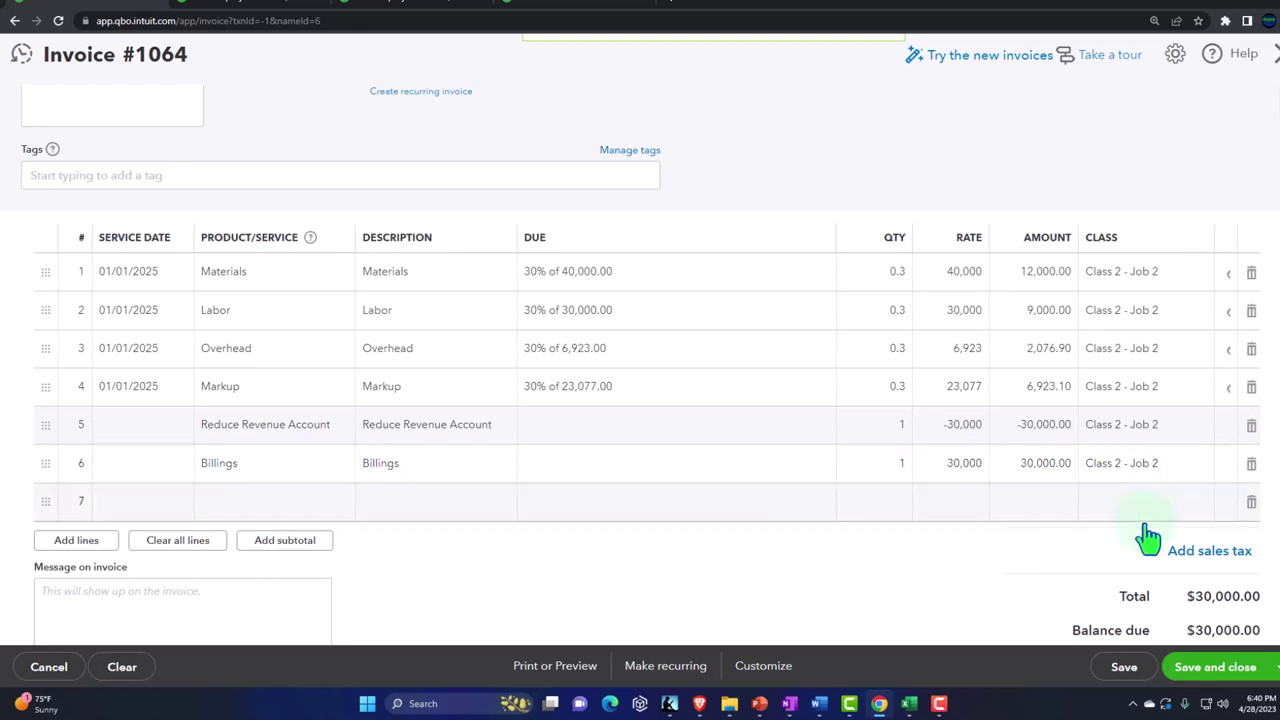
{"action": "left_click", "coordinate": [1216, 678]}
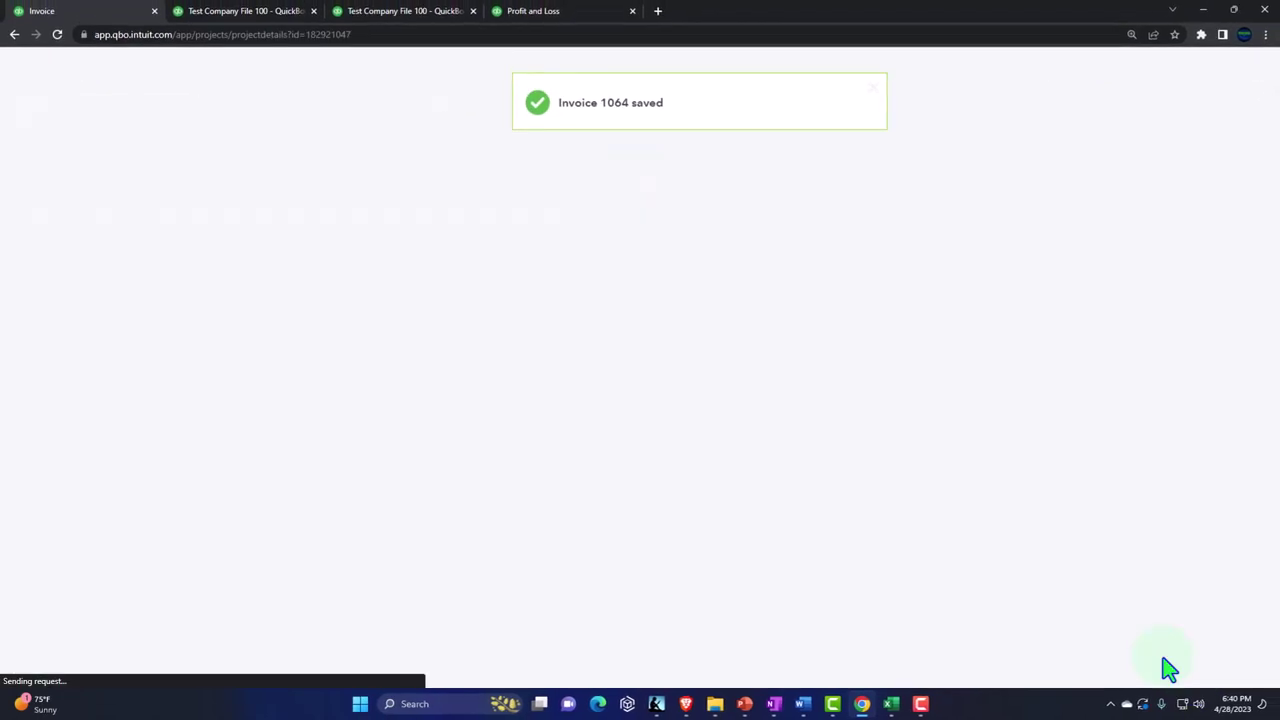
- Rerun the Balance Sheet report and examine the Accounts Receivable and Billings balances
{"action": "left_click", "coordinate": [258, 25]}
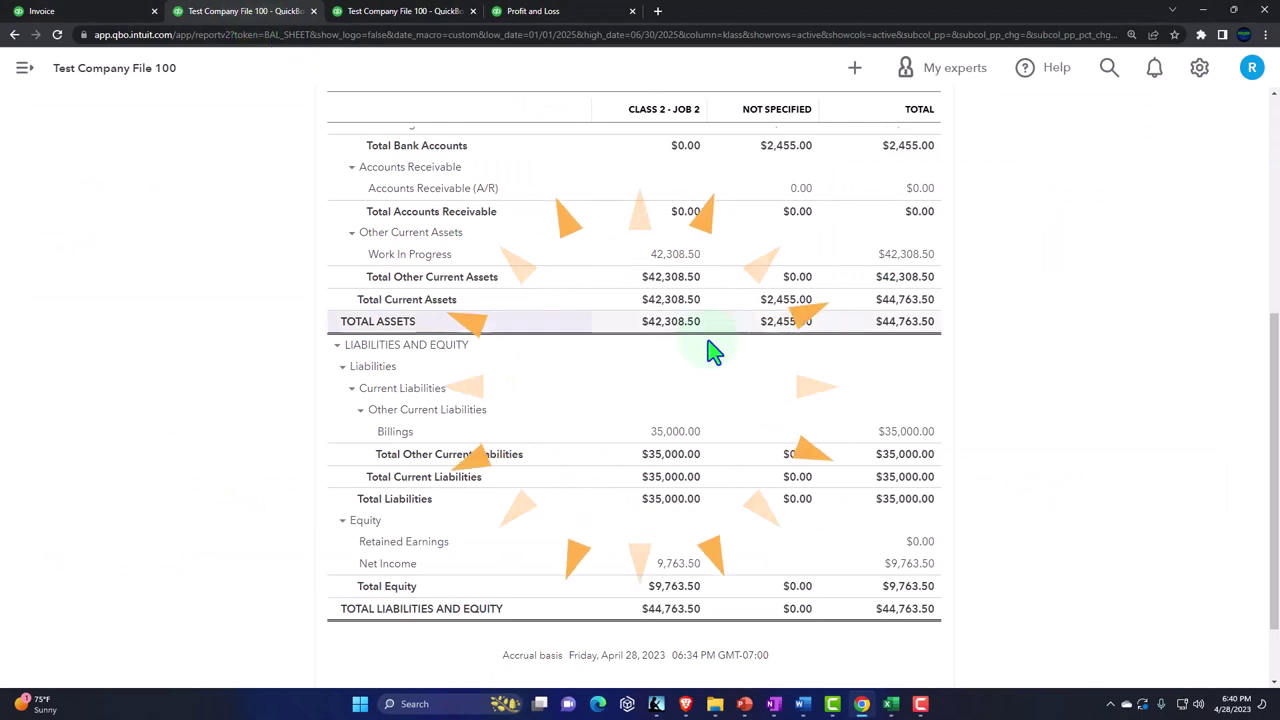
{"action": "scroll", "coordinate": [714, 349], "scroll_direction": "up", "scroll_amount": 5}
{"action": "left_click", "coordinate": [763, 243]}
{"action": "scroll", "coordinate": [760, 252], "scroll_direction": "down", "scroll_amount": 2}
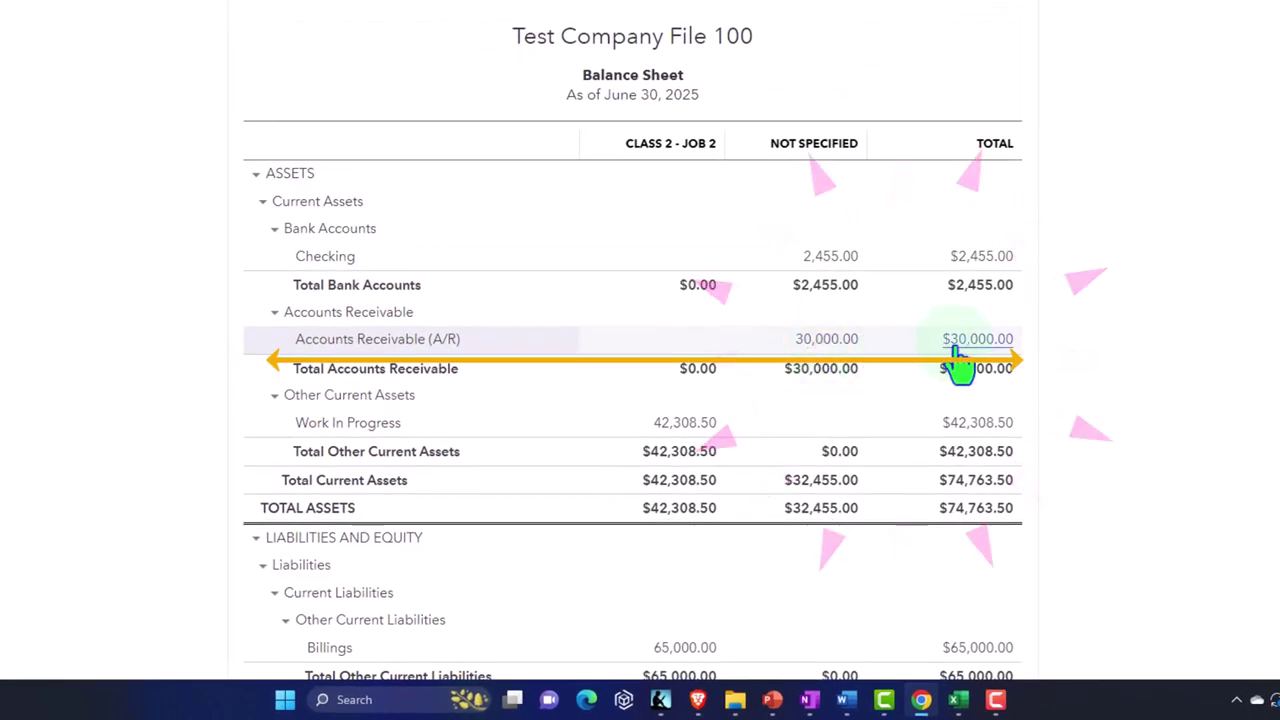
{"action": "scroll", "coordinate": [958, 357], "scroll_direction": "up", "scroll_amount": 3}
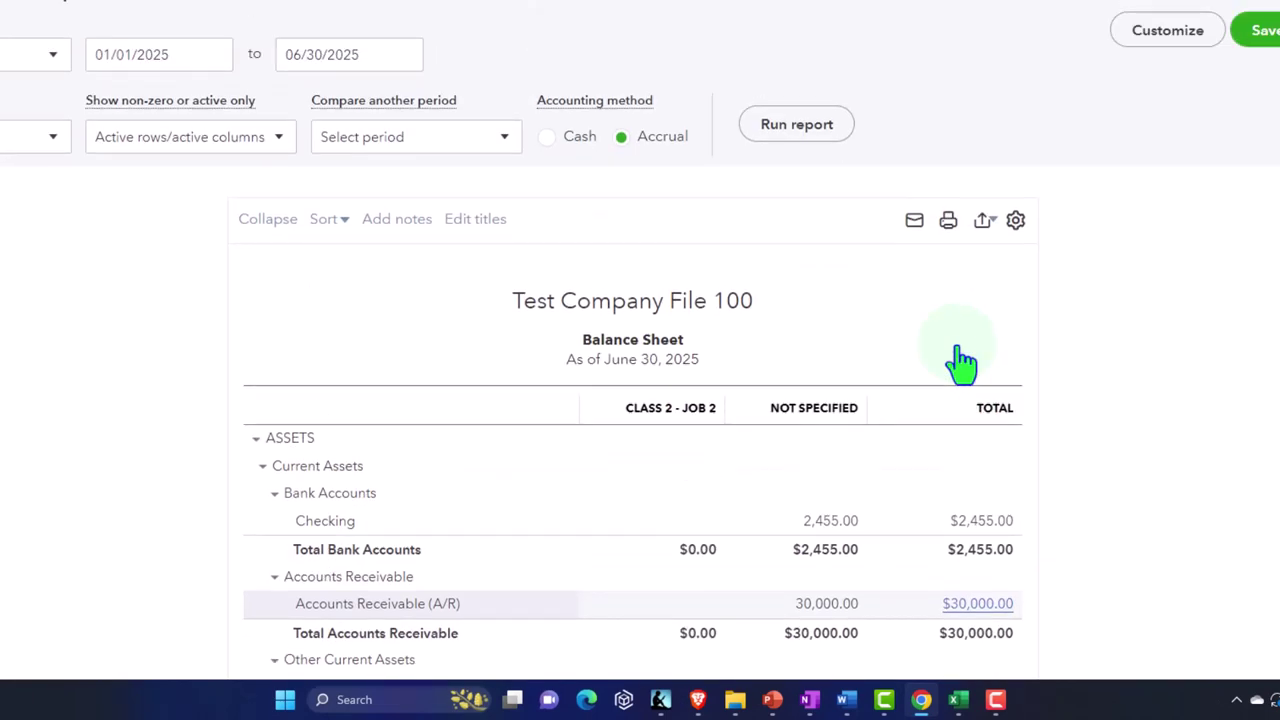
- Examine the Balance Sheet down to equity and open the transactions behind the Billings balance of Class 2 - Job 2
{"action": "scroll", "coordinate": [958, 357], "scroll_direction": "down", "scroll_amount": 3}
{"action": "scroll", "coordinate": [958, 357], "scroll_direction": "down", "scroll_amount": 2}
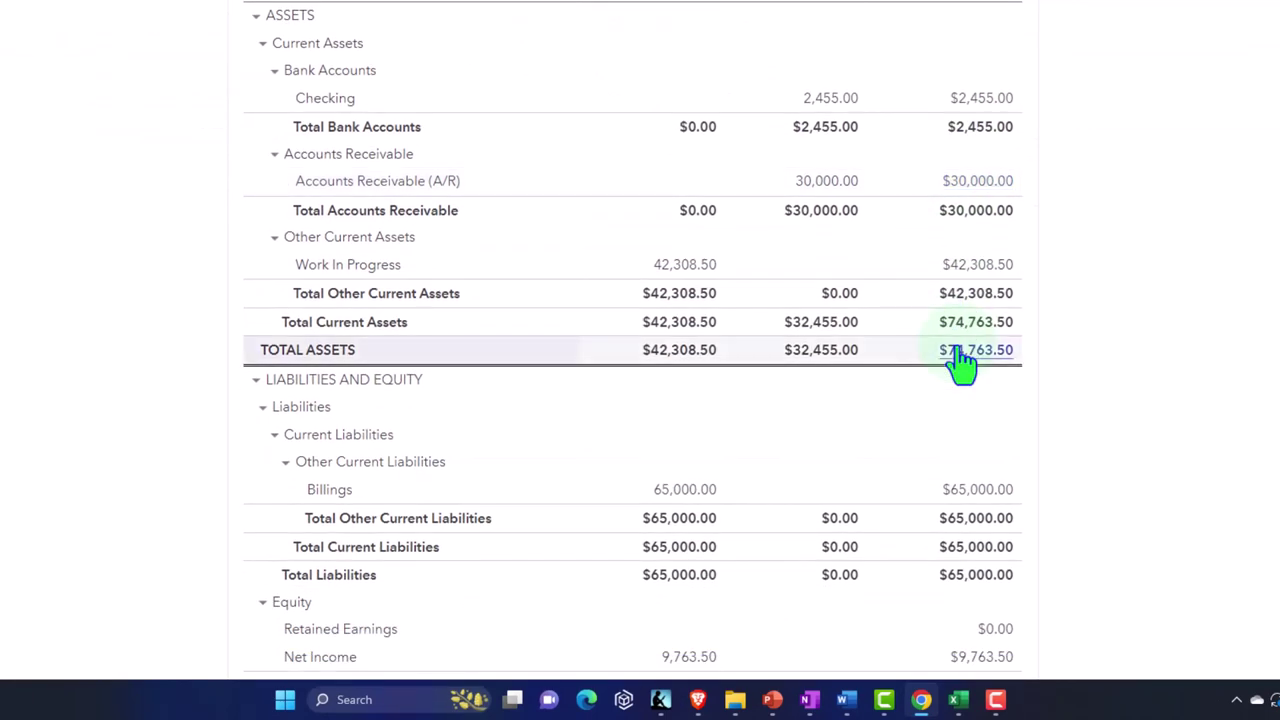
{"action": "scroll", "coordinate": [960, 362], "scroll_direction": "down", "scroll_amount": 1}
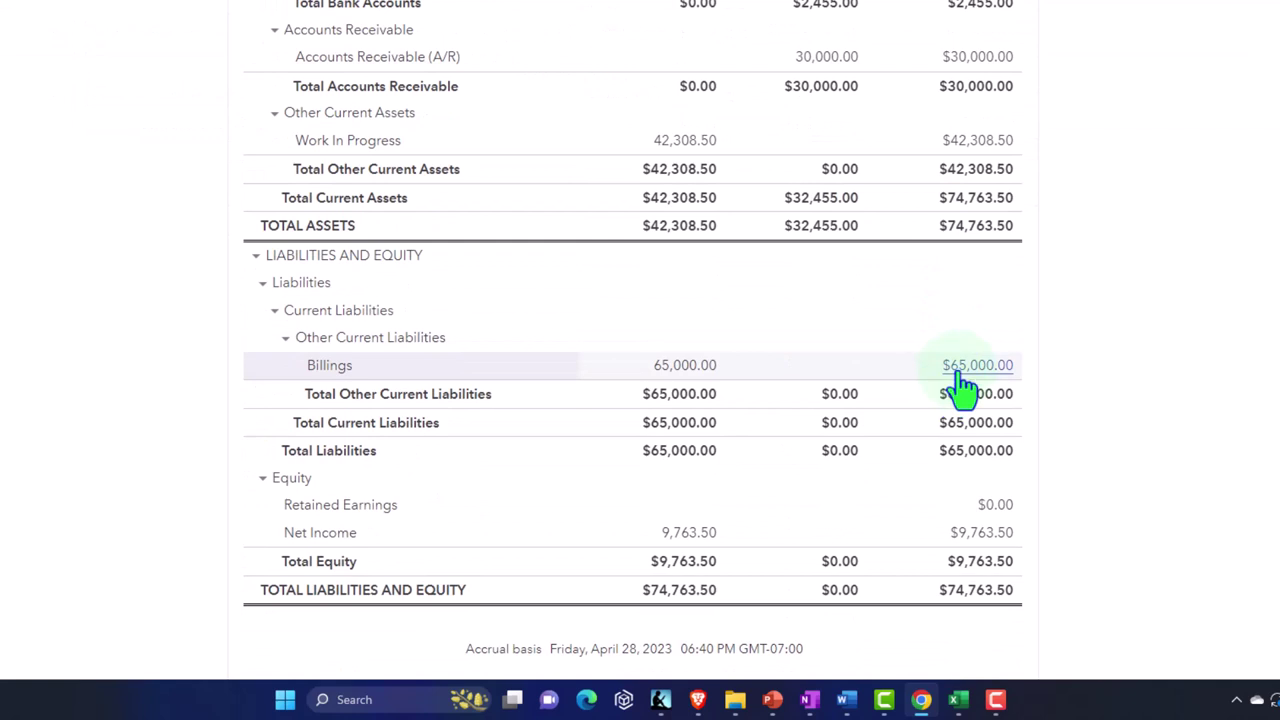
{"action": "left_click", "coordinate": [688, 370]}
{"action": "scroll", "coordinate": [530, 452], "scroll_direction": "down", "scroll_amount": 1}
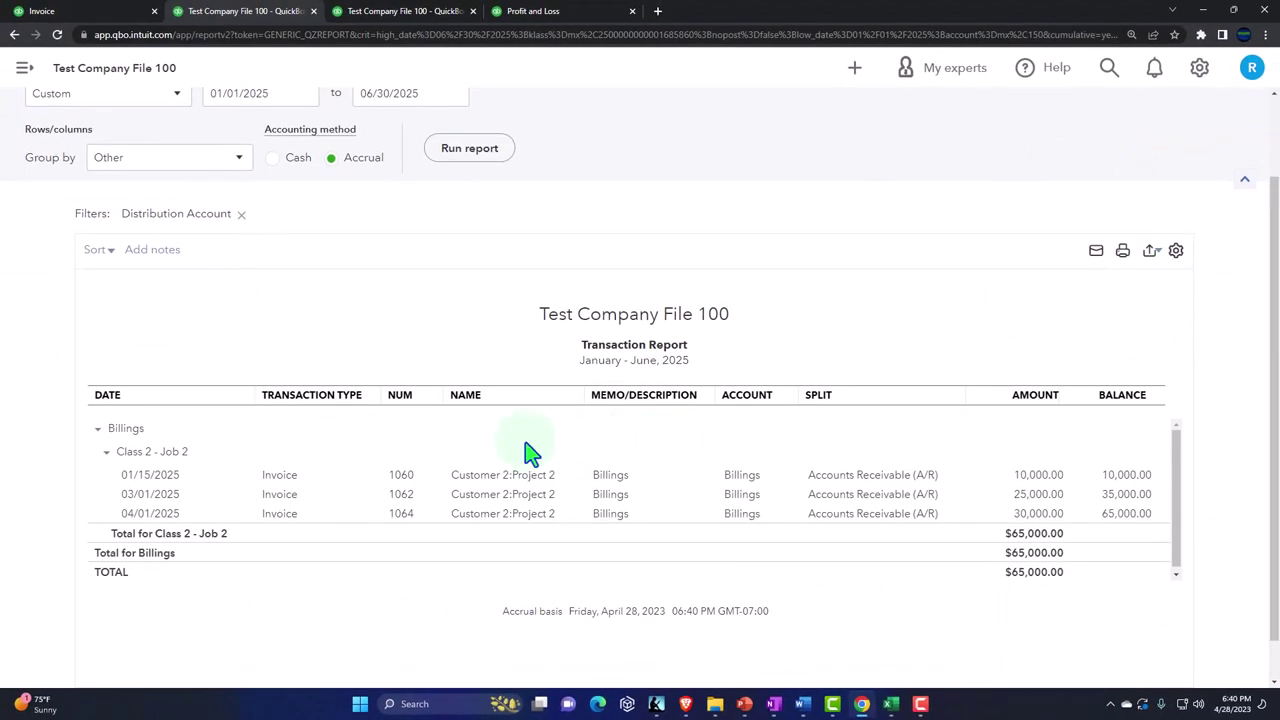
- Group the Billings transaction report by Customer, rerun it, and return to the Balance Sheet summary
{"action": "left_click", "coordinate": [250, 160]}
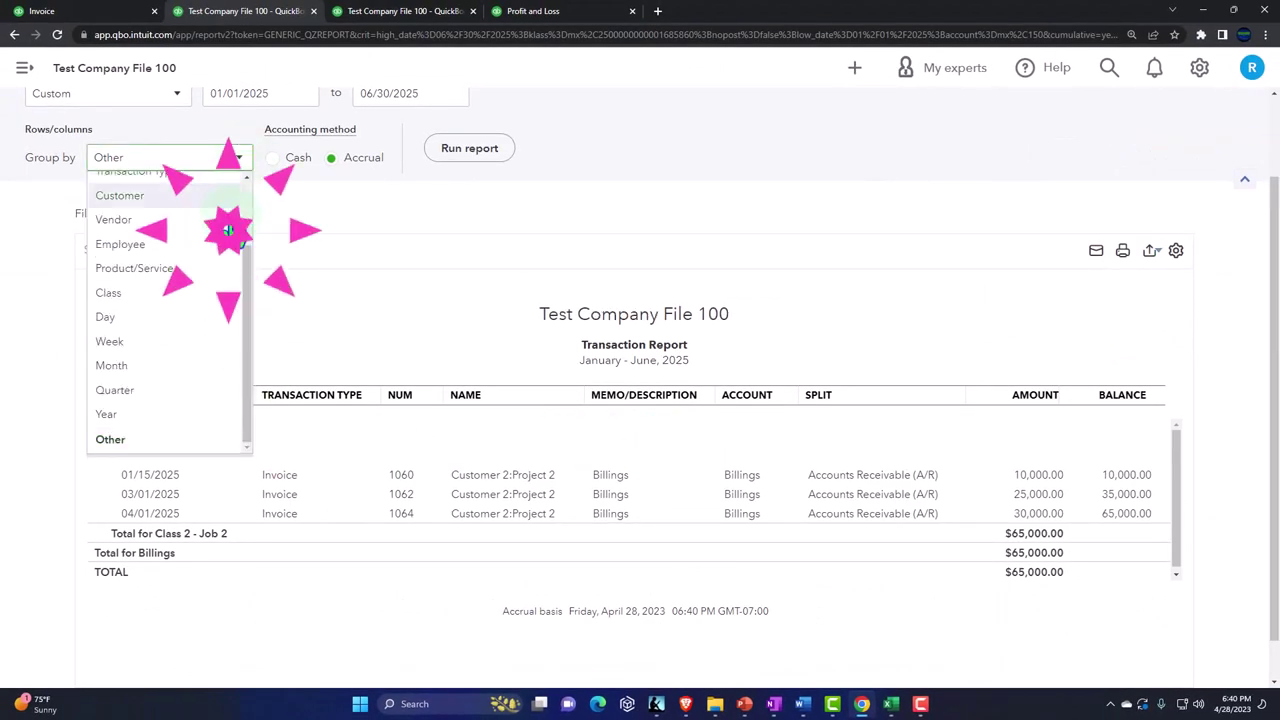
{"action": "left_click", "coordinate": [150, 195]}
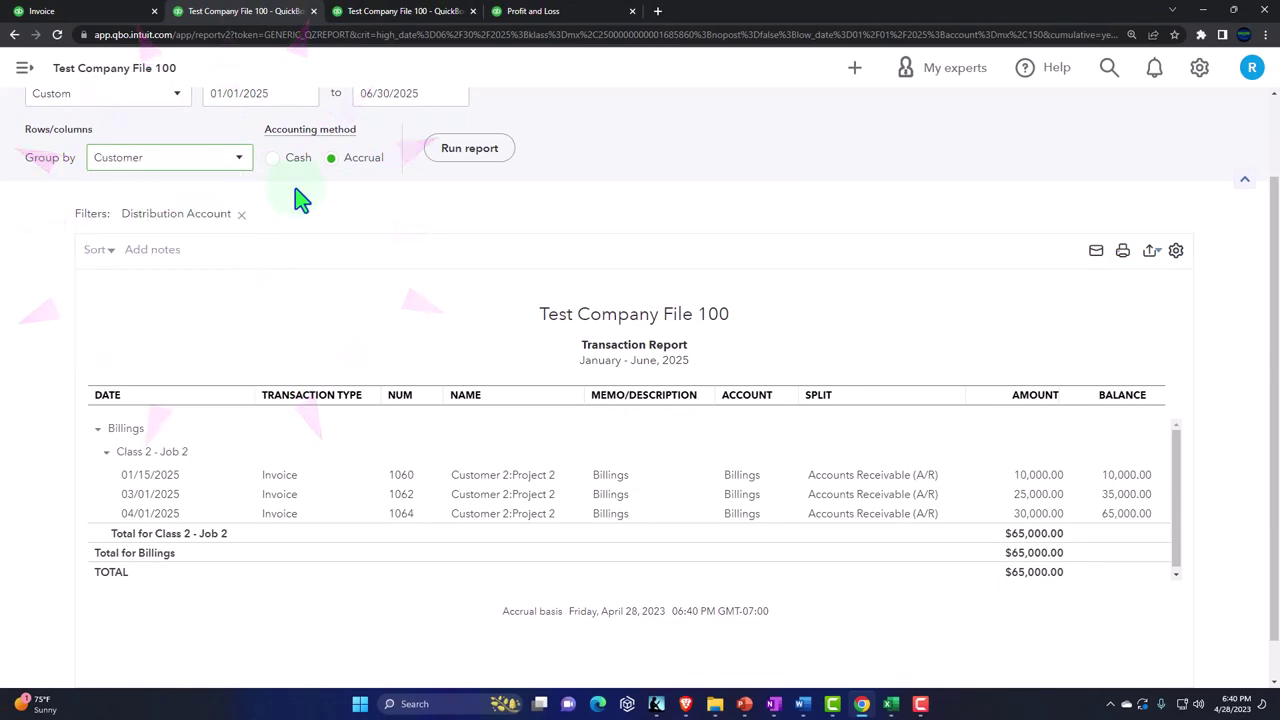
{"action": "left_click", "coordinate": [460, 155]}
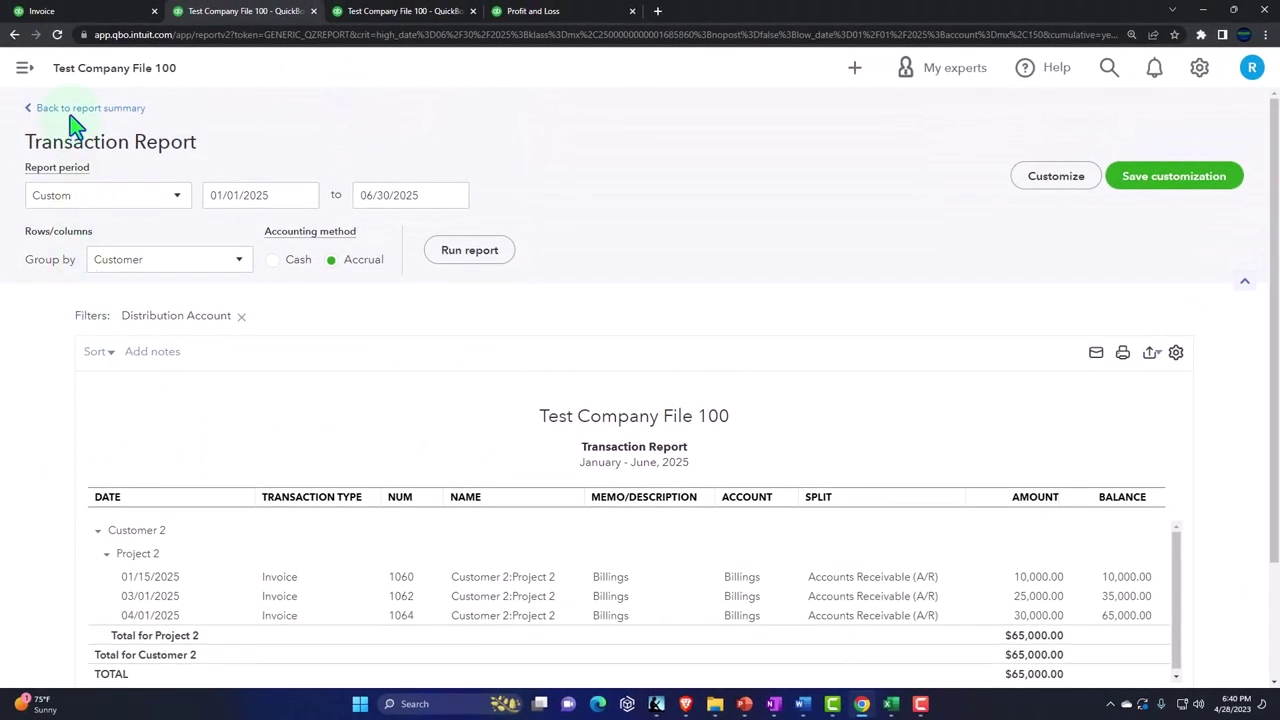
{"action": "left_click", "coordinate": [74, 109]}
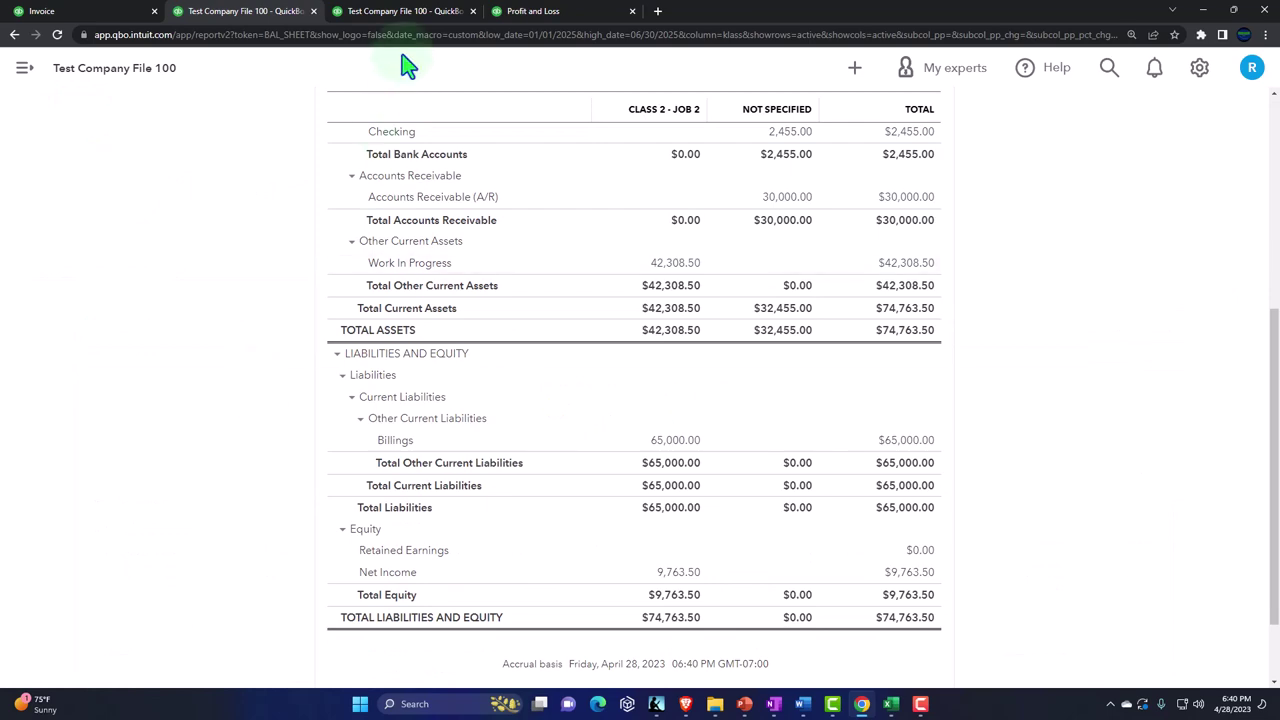
- Rerun the monthly Profit and Loss report and examine the April 2025 income against March
{"action": "left_click", "coordinate": [400, 11]}
{"action": "scroll", "coordinate": [408, 291], "scroll_direction": "up", "scroll_amount": 3}
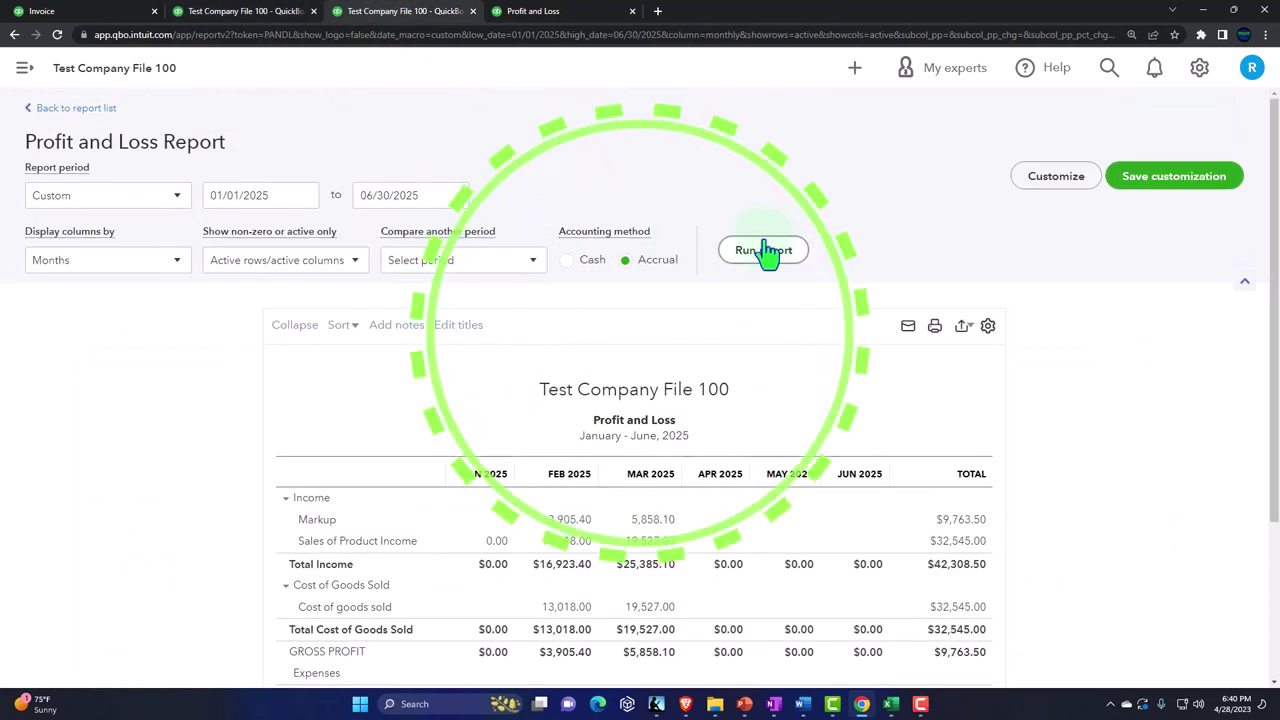
{"action": "left_click", "coordinate": [765, 252]}
{"action": "scroll", "coordinate": [767, 257], "scroll_direction": "down", "scroll_amount": 2}
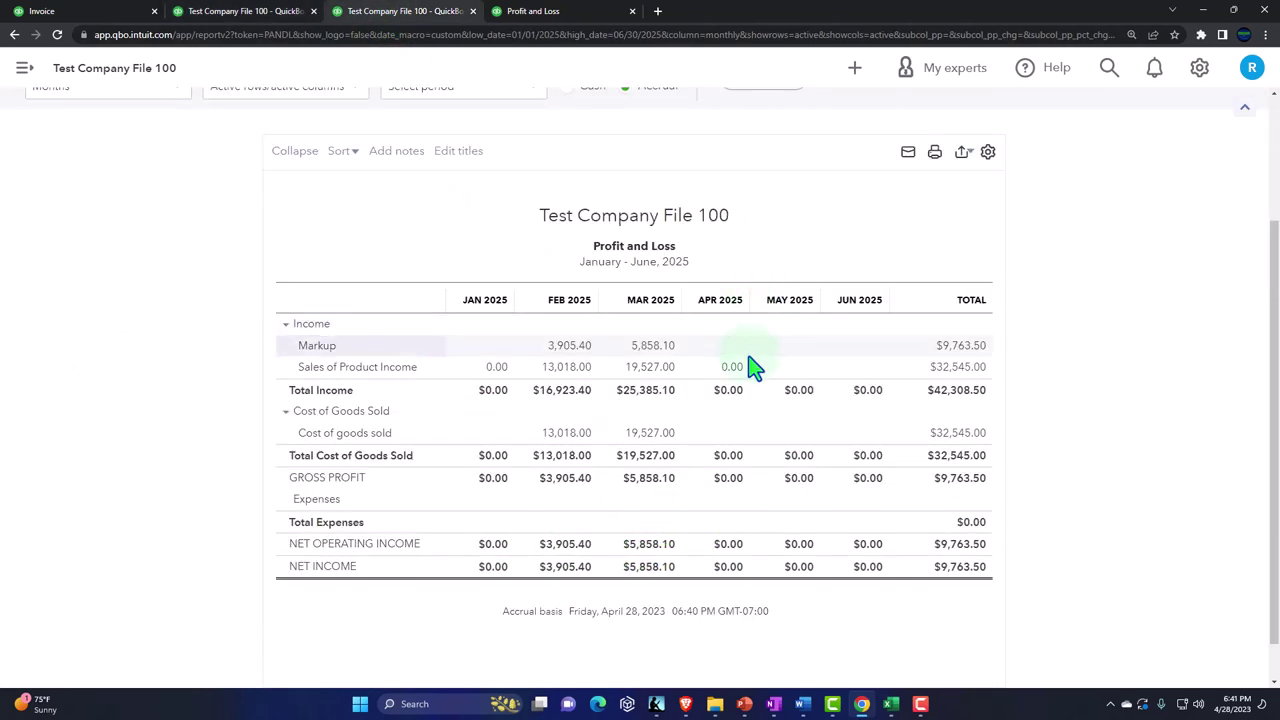
{"action": "left_click", "coordinate": [652, 368]}
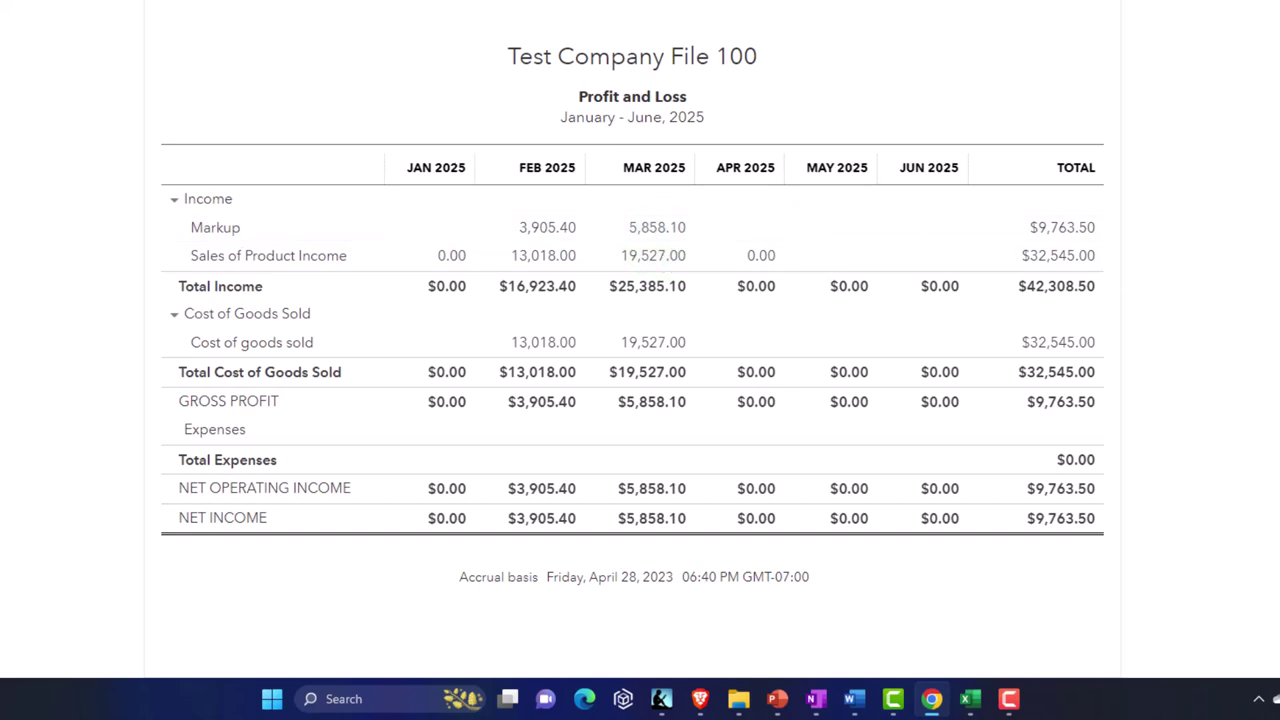
- Switch to the Excel worksheet and enter the date 4/15 in cell P6 for a new journal entry
{"action": "left_click", "coordinate": [970, 699]}
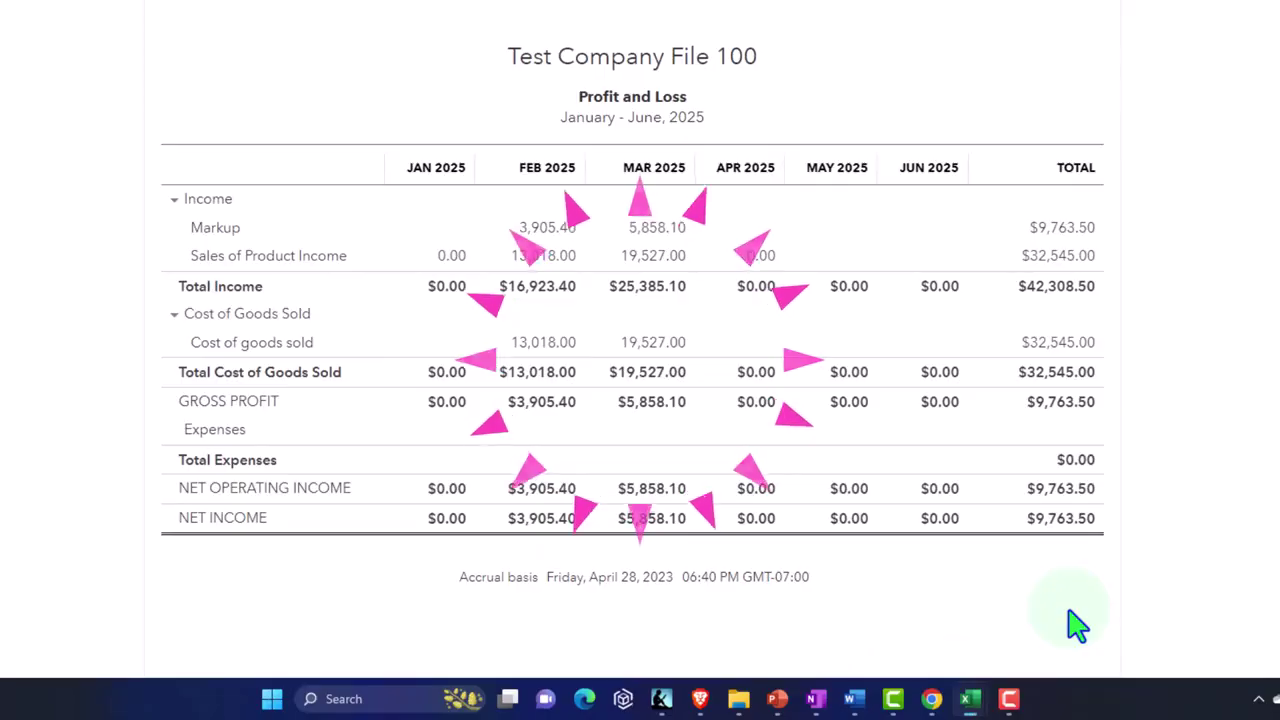
{"action": "mouse_move", "coordinate": [978, 690]}
{"action": "left_click", "coordinate": [910, 632]}
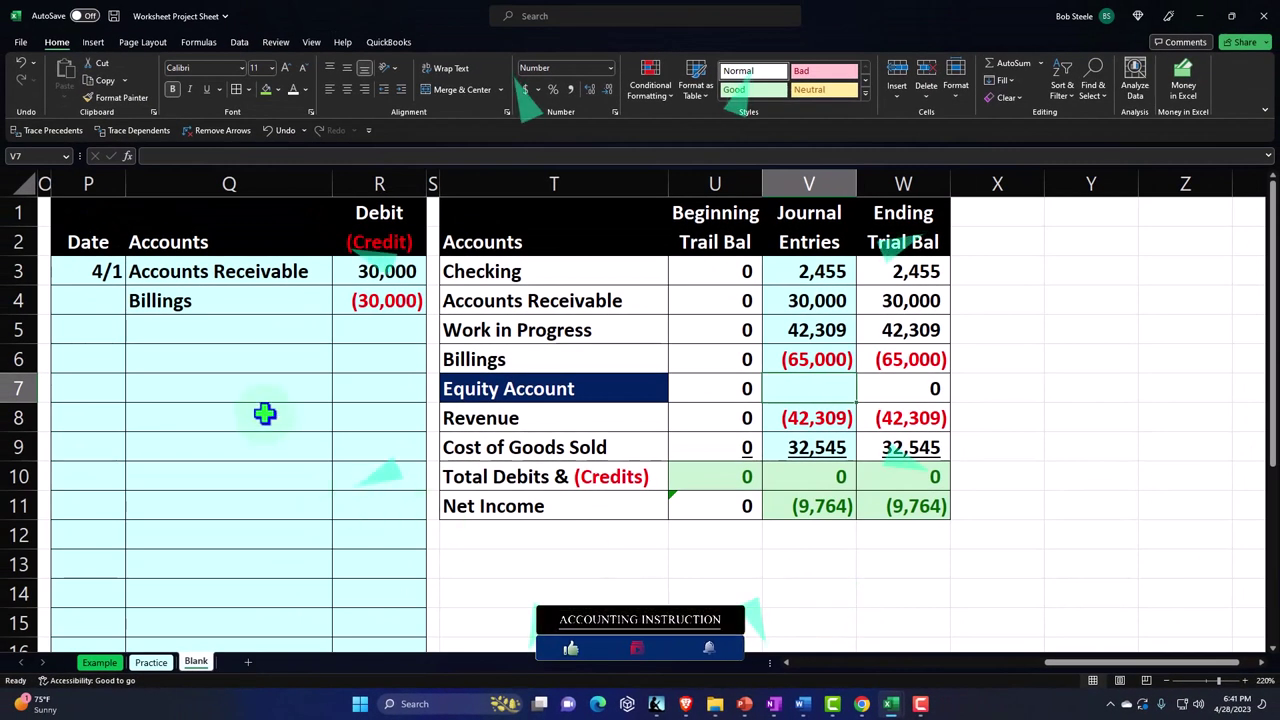
{"action": "left_click", "coordinate": [111, 355]}
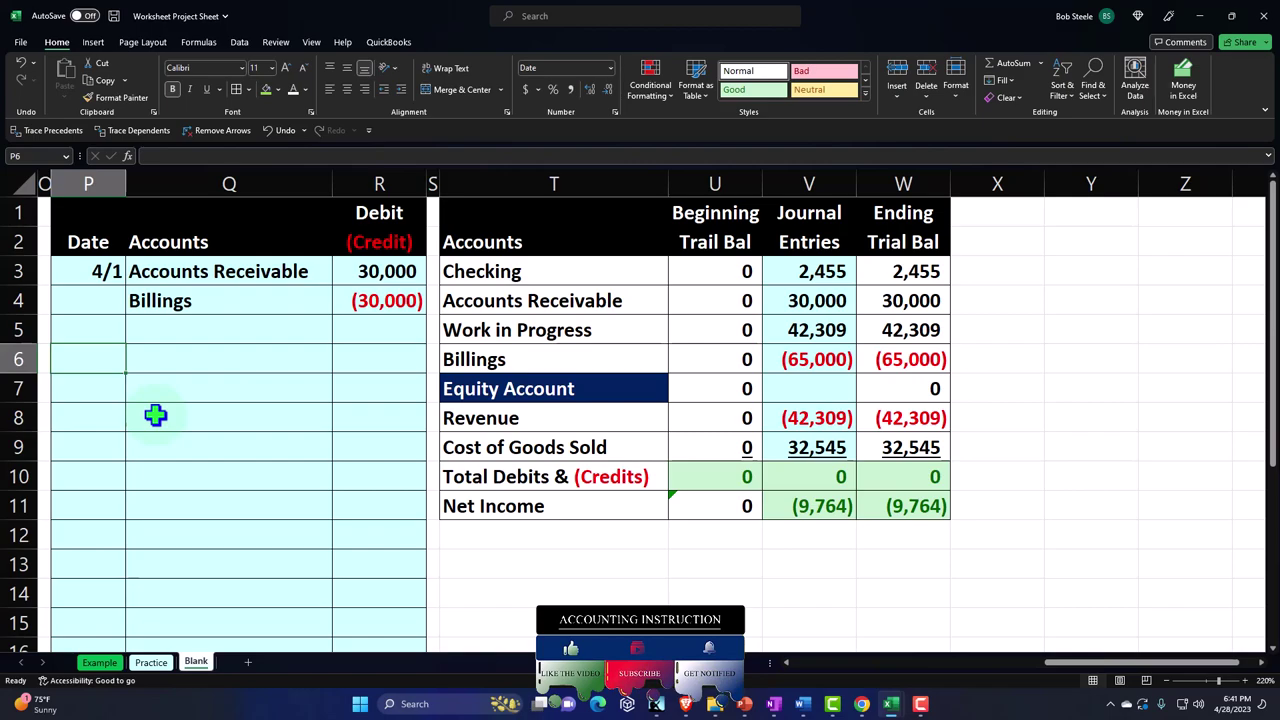
{"action": "type", "text": "4/15"}
{"action": "key", "text": "Tab"}
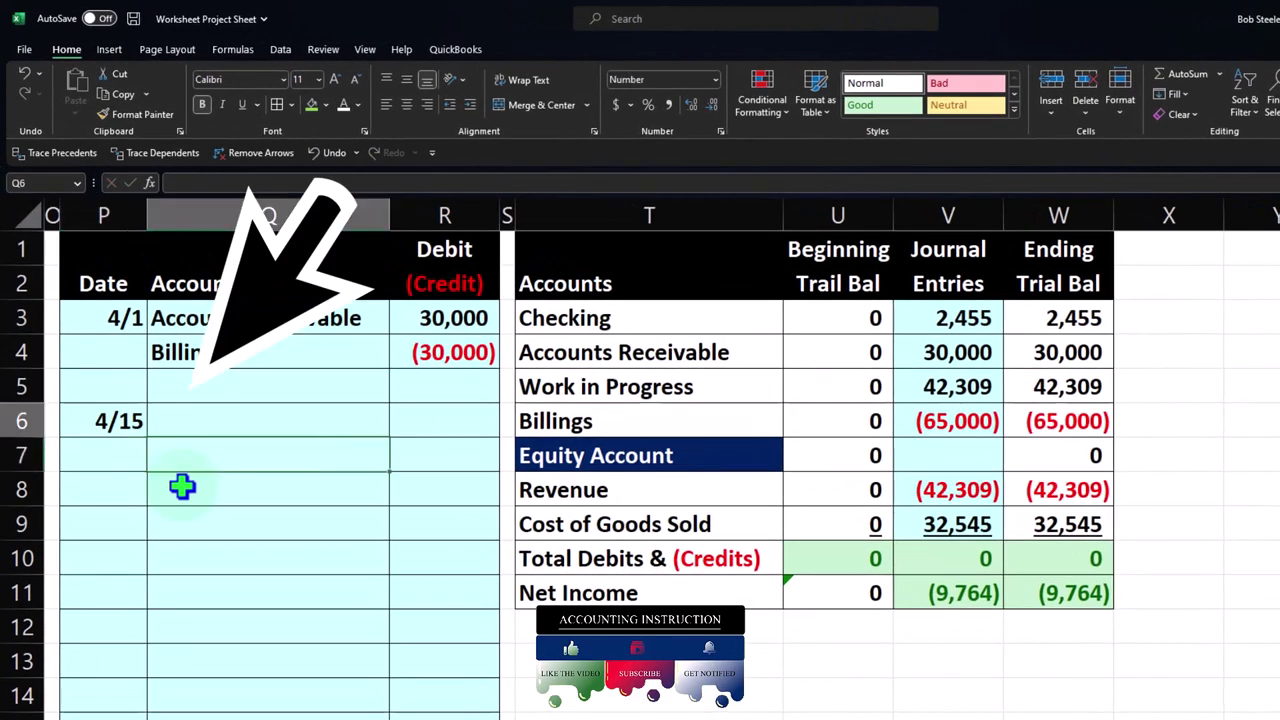
- Link Q6 to the Checking account name in T3 and Q7 to the Accounts Receivable name in T4
{"action": "type", "text": "+"}
{"action": "key", "text": "Right"}
{"action": "key", "text": "Right"}
{"action": "key", "text": "Right"}
{"action": "key", "text": "Up"}
{"action": "key", "text": "Up"}
{"action": "key", "text": "Up"}
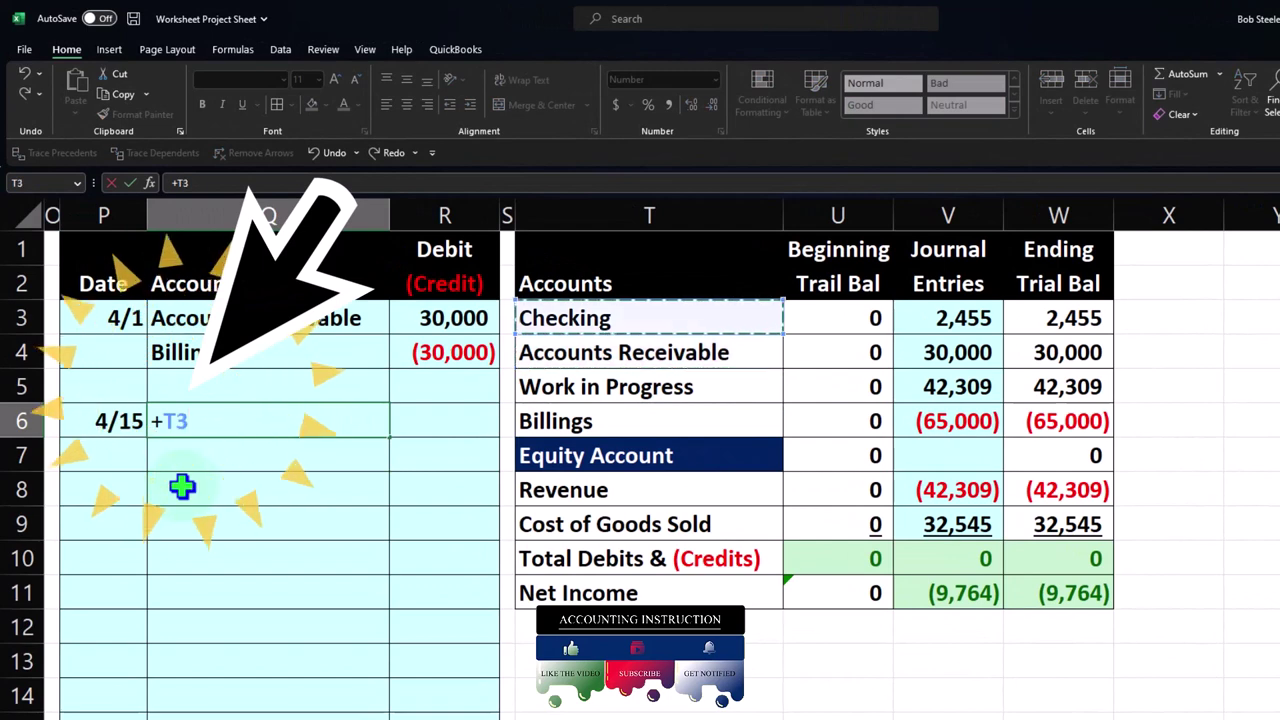
{"action": "key", "text": "Return"}
{"action": "type", "text": "+"}
{"action": "key", "text": "Right"}
{"action": "key", "text": "Right"}
{"action": "key", "text": "Right"}
{"action": "key", "text": "Up"}
{"action": "key", "text": "Up"}
{"action": "key", "text": "Up"}
{"action": "key", "text": "Return"}
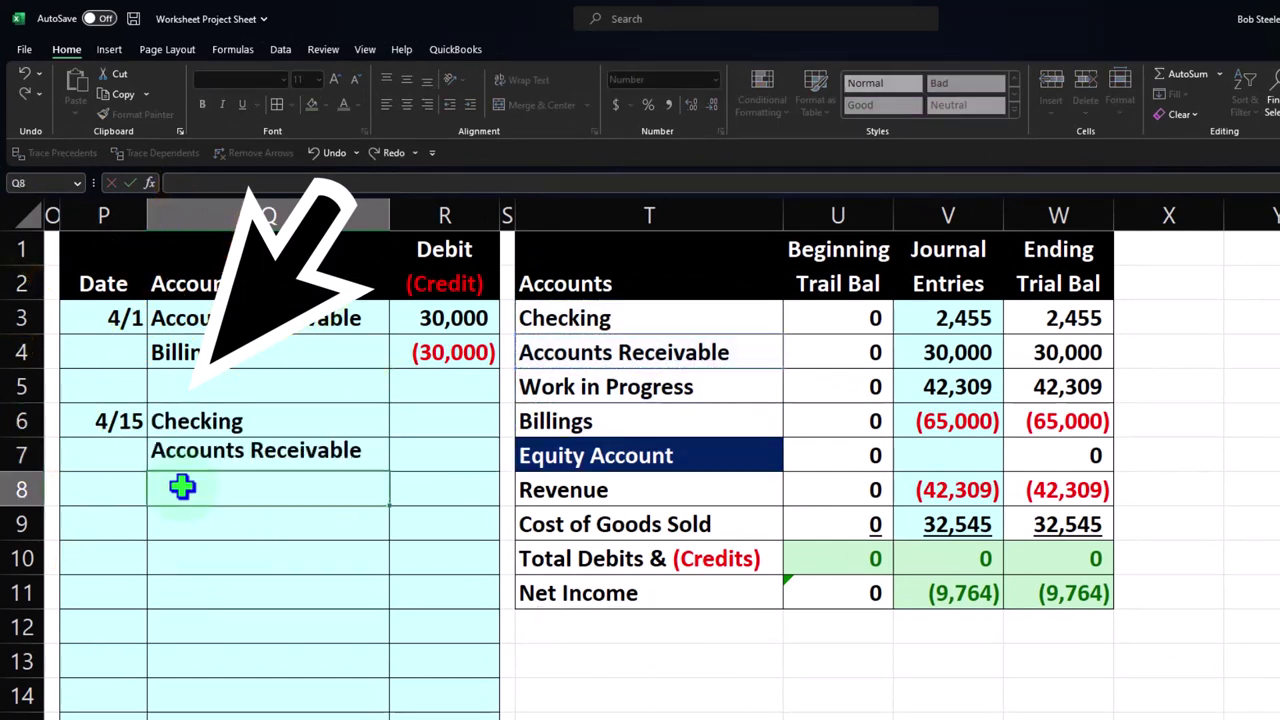
- Enter the Checking debit in R6 as the negative of R4 and the Accounts Receivable credit in R7 as -R6
{"action": "key", "text": "Right"}
{"action": "key", "text": "Up"}
{"action": "key", "text": "Up"}
{"action": "type", "text": "-"}
{"action": "key", "text": "Up"}
{"action": "key", "text": "Up"}
{"action": "key", "text": "Return"}
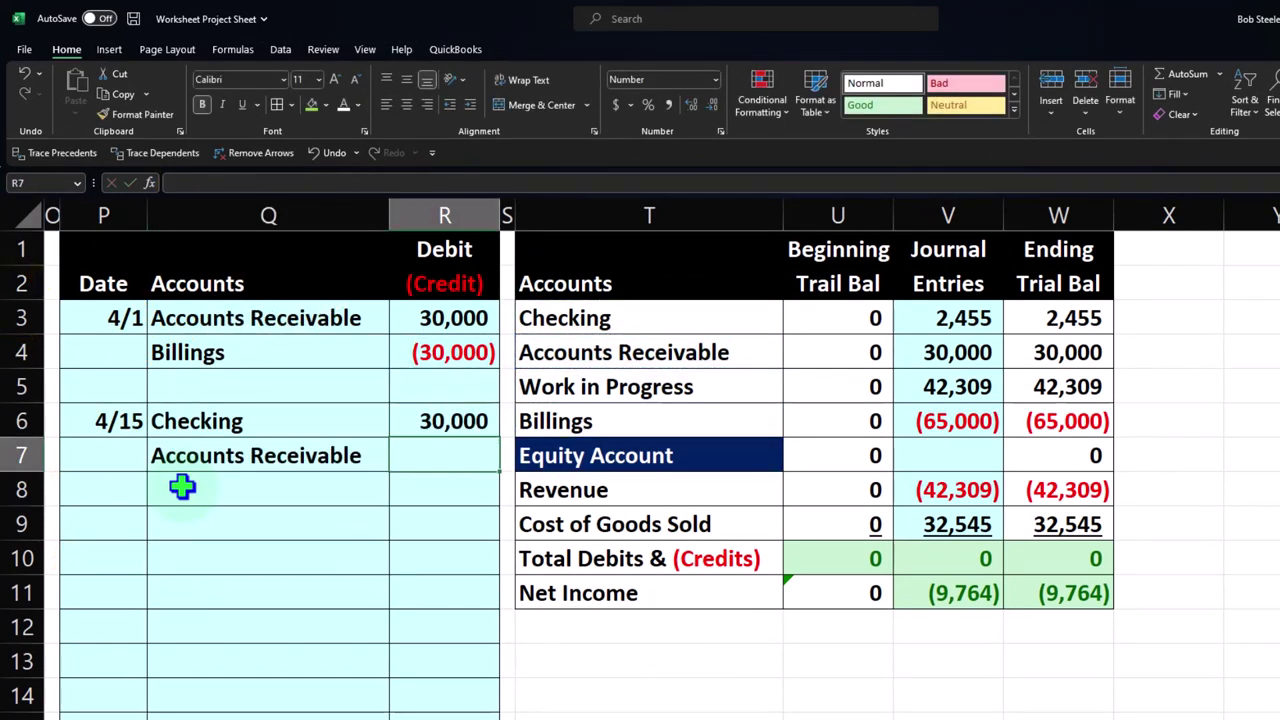
{"action": "type", "text": "+"}
{"action": "key", "text": "BackSpace"}
{"action": "type", "text": "-"}
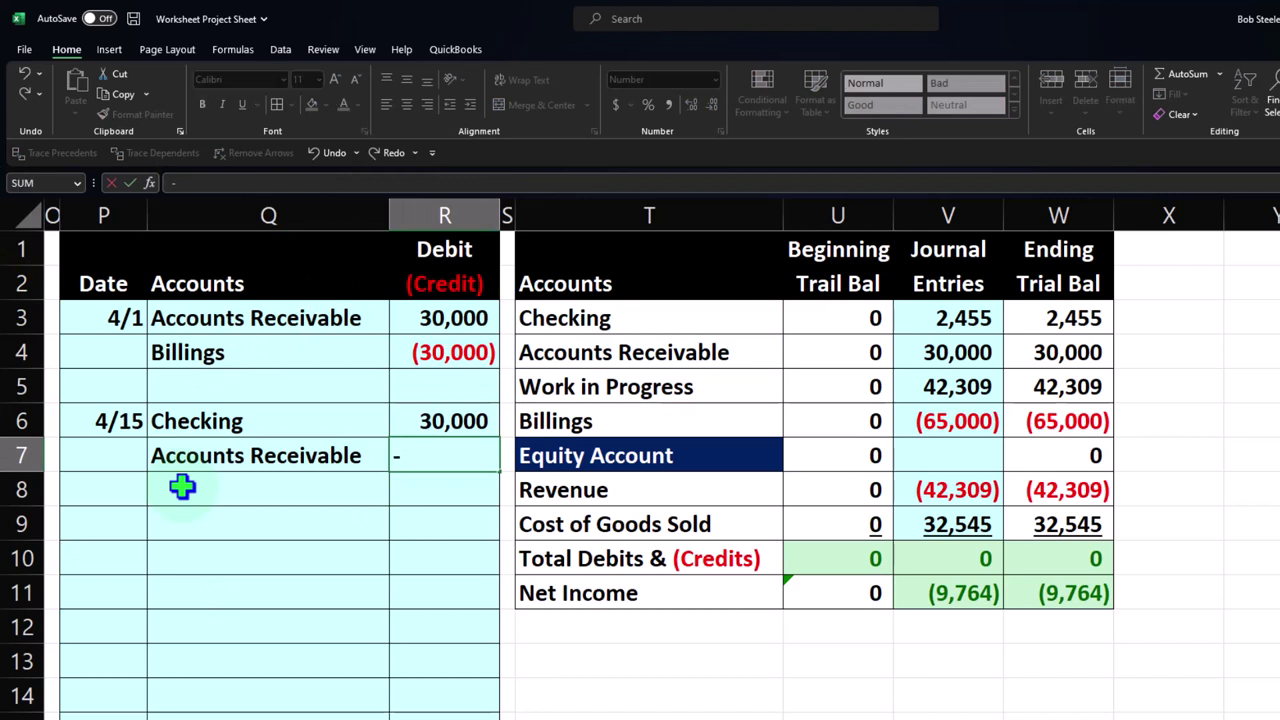
{"action": "key", "text": "Return"}
- Post the Checking debit to the trial balance by adding R6 to the journal entries formula in V3
{"action": "key", "text": "Right"}
{"action": "key", "text": "Right"}
{"action": "key", "text": "Right"}
{"action": "key", "text": "Right"}
{"action": "key", "text": "Up"}
{"action": "key", "text": "Up"}
{"action": "key", "text": "Up"}
{"action": "key", "text": "Up"}
{"action": "key", "text": "Up"}
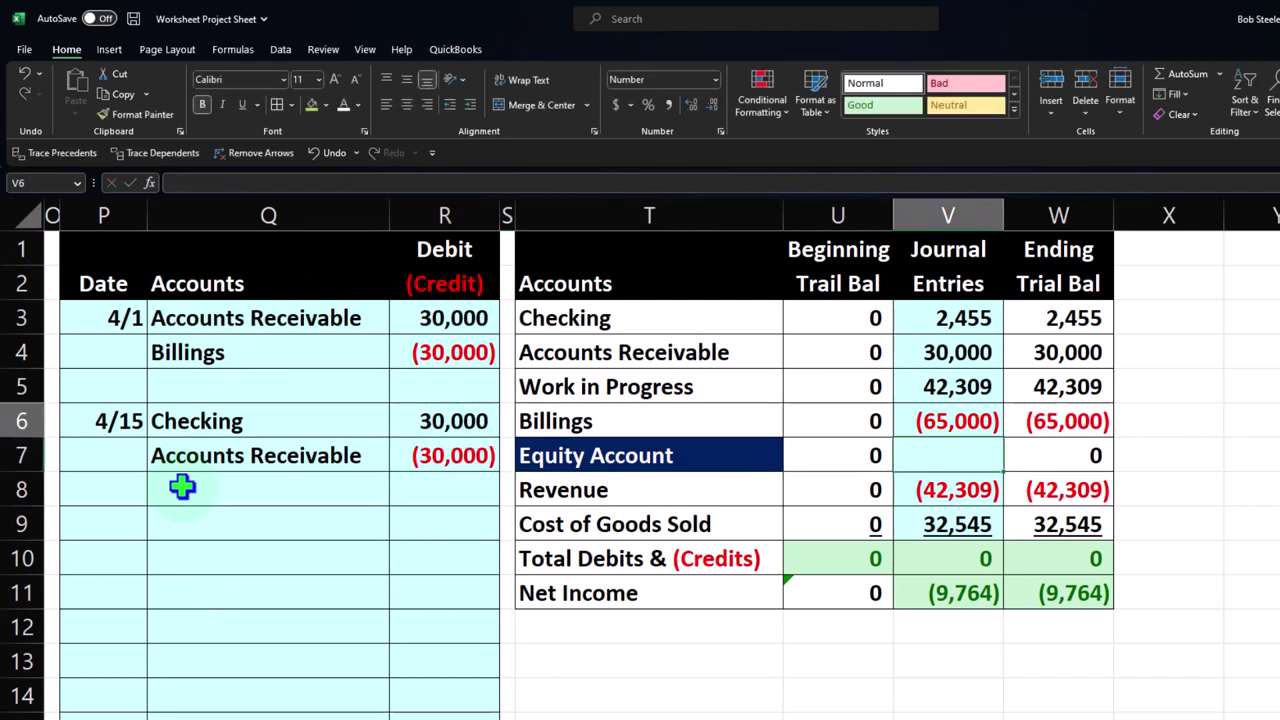
{"action": "key", "text": "F2"}
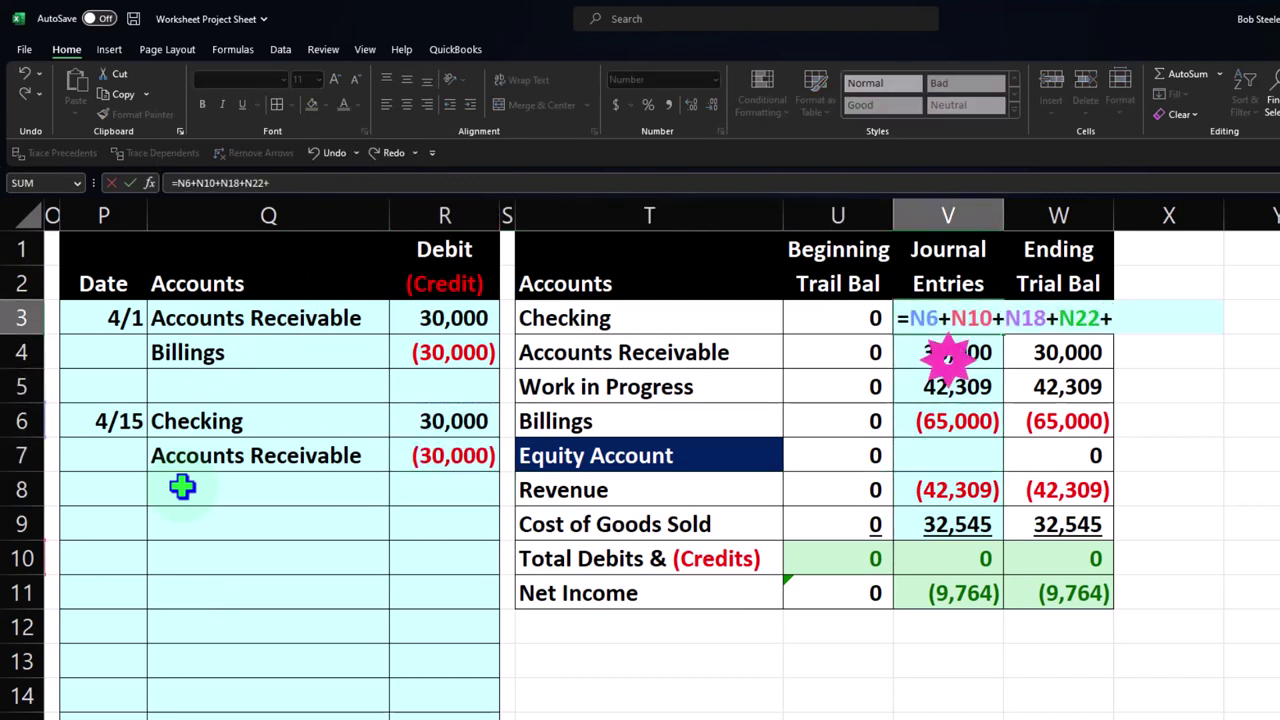
{"action": "type", "text": "+"}
{"action": "key", "text": "Left"}
{"action": "key", "text": "Left"}
{"action": "key", "text": "Left"}
{"action": "key", "text": "Left"}
{"action": "key", "text": "Down"}
{"action": "key", "text": "Down"}
{"action": "key", "text": "Down"}
{"action": "key", "text": "Return"}
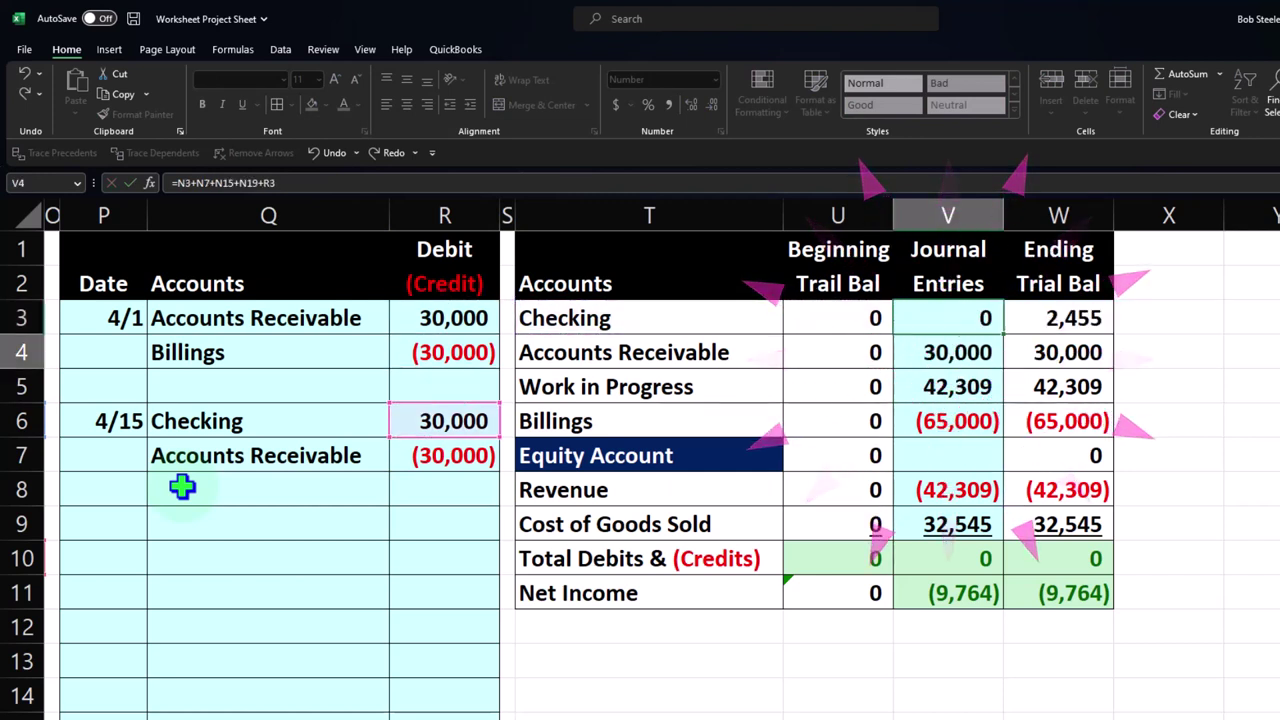
- Post the Accounts Receivable credit by adding R7 to the formula in V4, and check the ending balance in W4
{"action": "key", "text": "Down"}
{"action": "key", "text": "Down"}
{"action": "key", "text": "Left"}
{"action": "key", "text": "Left"}
{"action": "key", "text": "Left"}
{"action": "key", "text": "Left"}
{"action": "key", "text": "Down"}
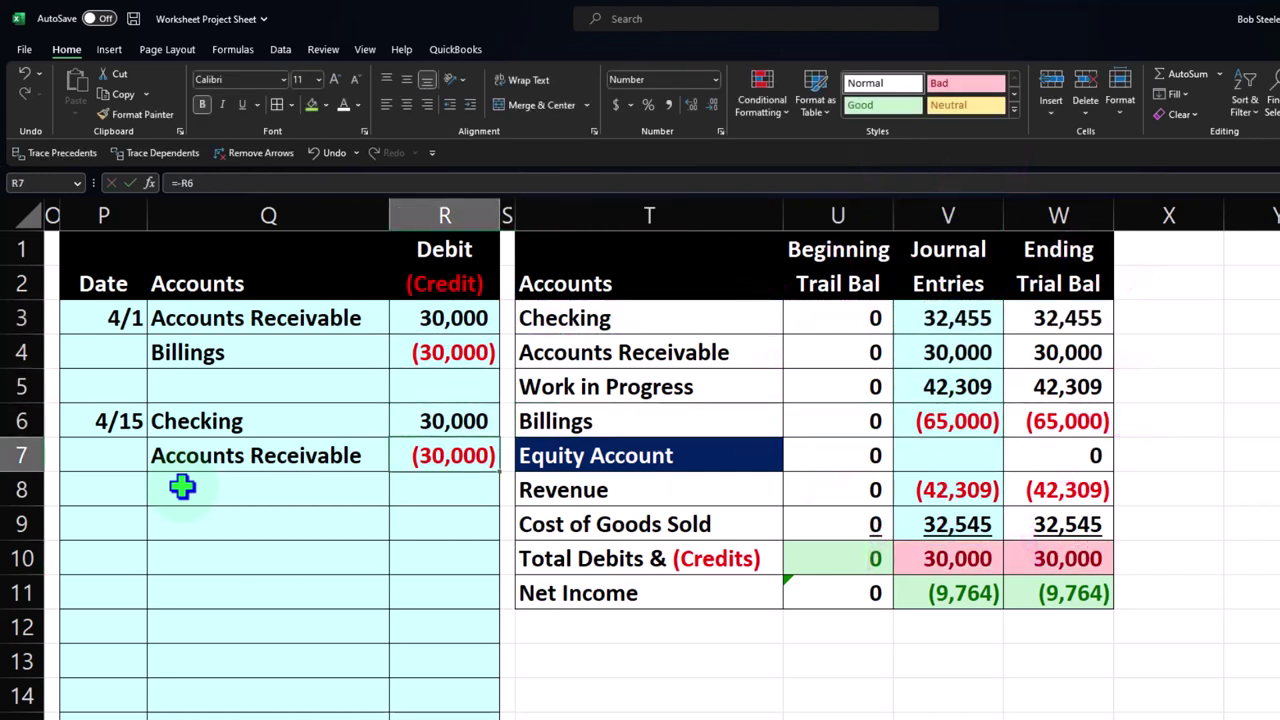
{"action": "key", "text": "Right"}
{"action": "key", "text": "Right"}
{"action": "key", "text": "Right"}
{"action": "key", "text": "Right"}
{"action": "key", "text": "Up"}
{"action": "key", "text": "Up"}
{"action": "key", "text": "Up"}
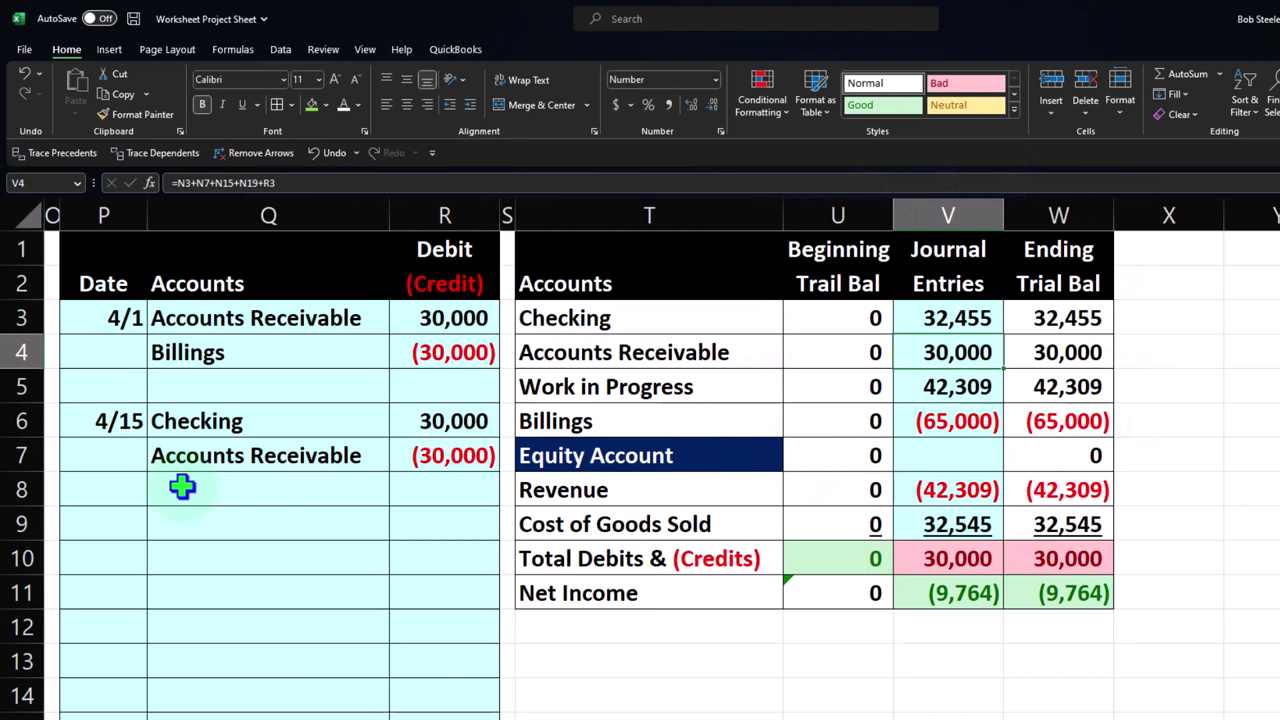
{"action": "key", "text": "F2"}
{"action": "type", "text": "+"}
{"action": "key", "text": "Down"}
{"action": "key", "text": "Left"}
{"action": "key", "text": "Left"}
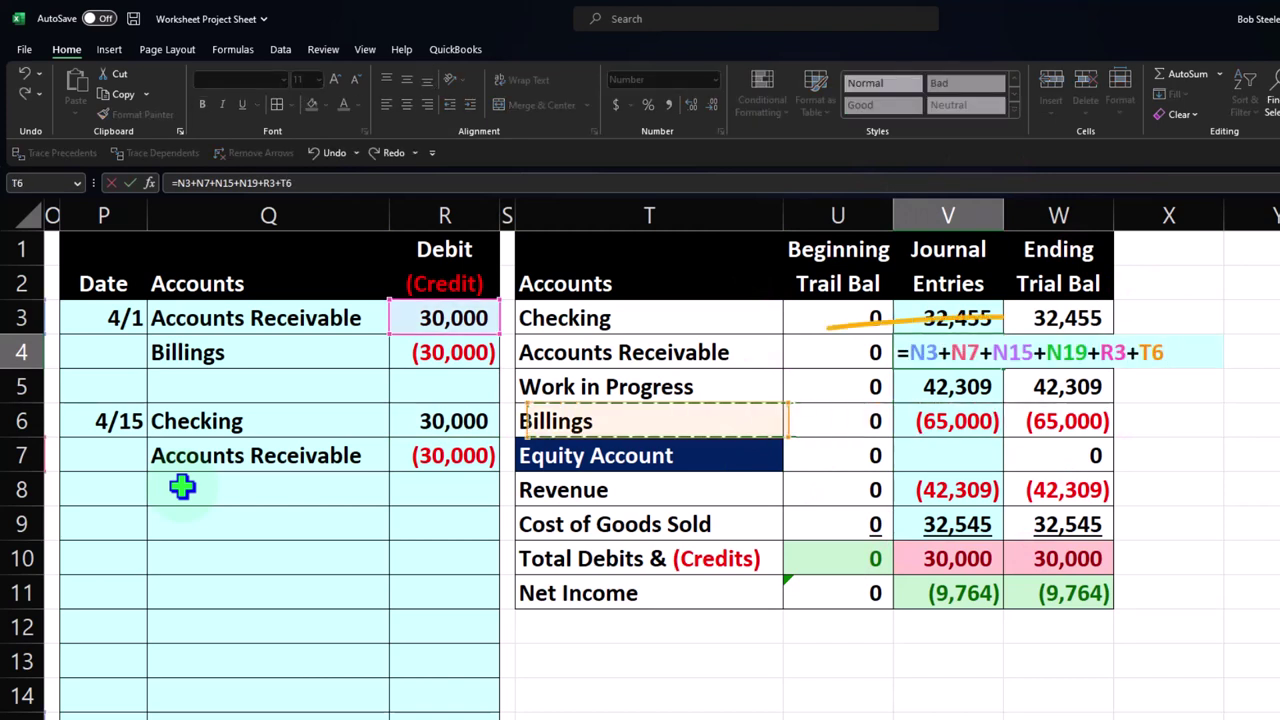
{"action": "key", "text": "Left"}
{"action": "key", "text": "Left"}
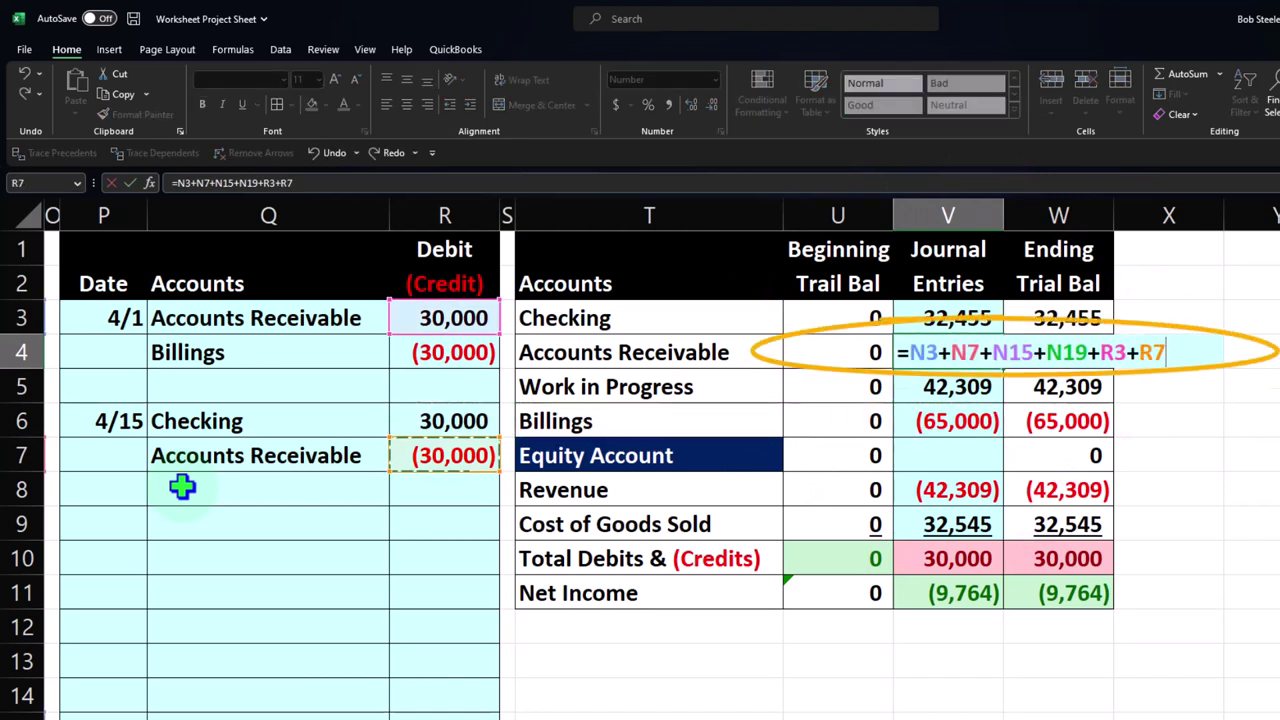
{"action": "key", "text": "Return"}
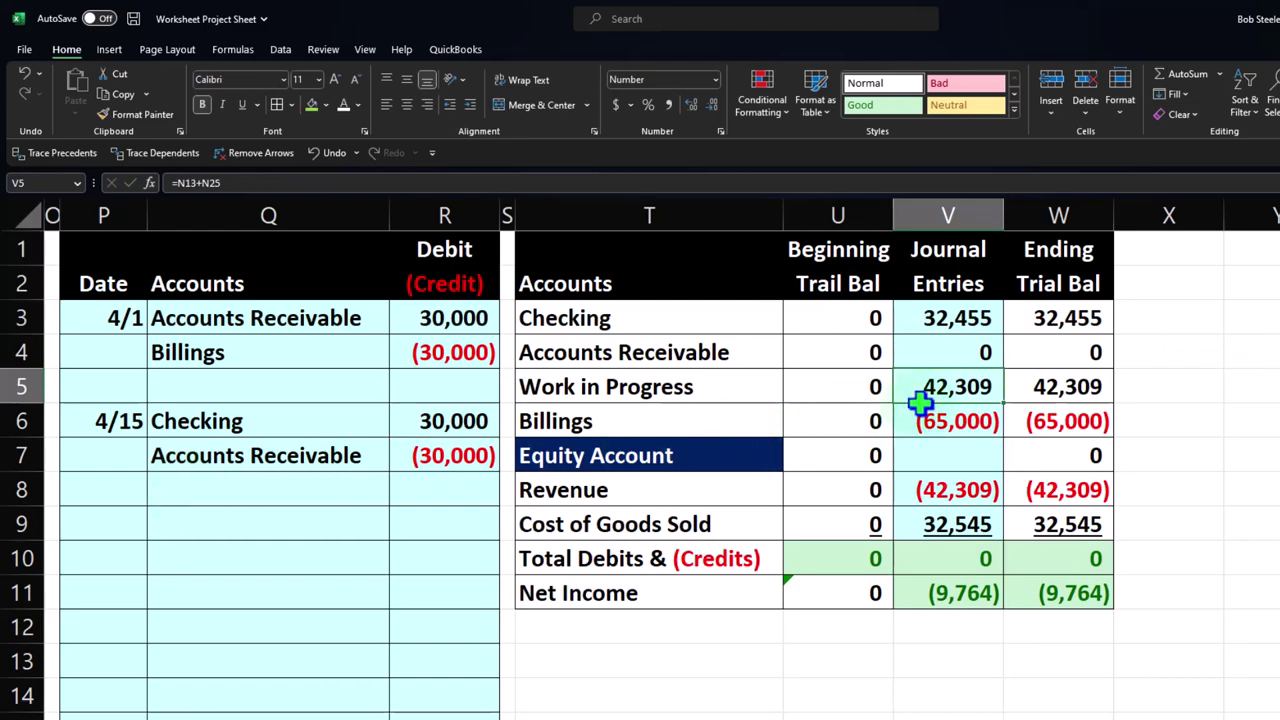
{"action": "left_click", "coordinate": [1049, 347]}
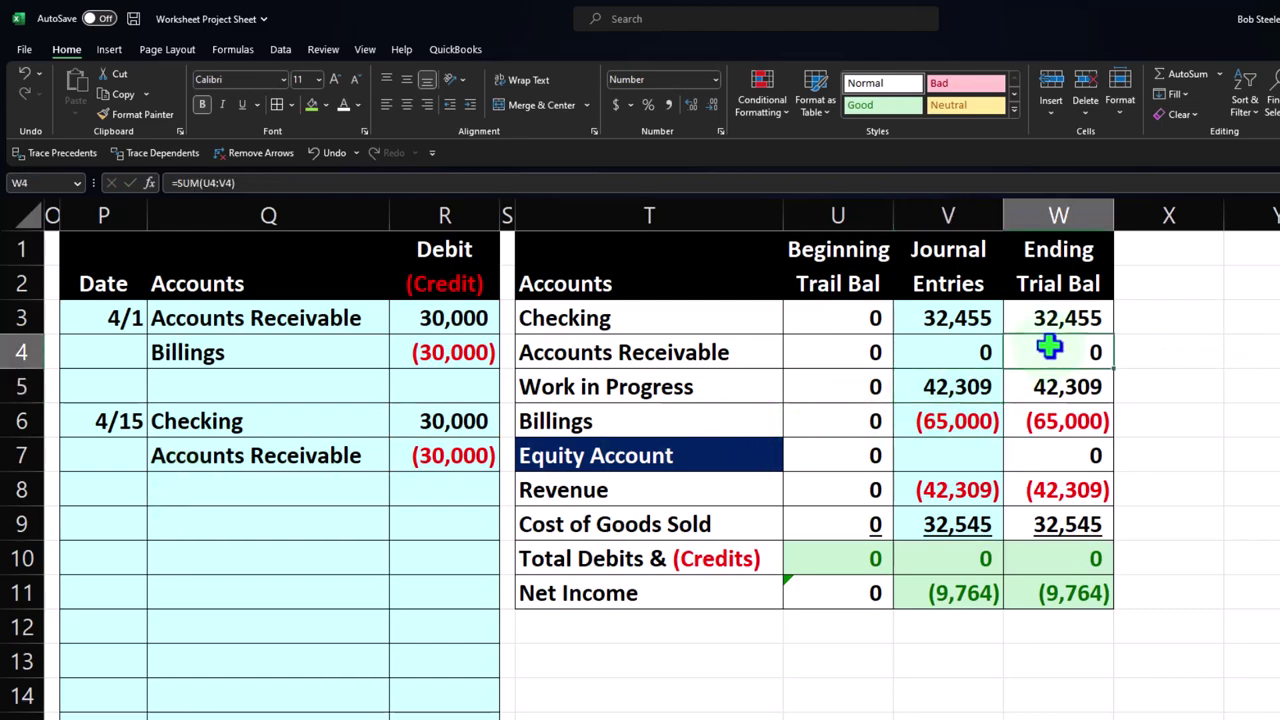
- Switch to QuickBooks Online and record a Project 2 payment dated 04/15/2025, applying 30,000 to the open invoice, and save and close it
{"action": "mouse_move", "coordinate": [861, 704]}
{"action": "left_click", "coordinate": [835, 665]}
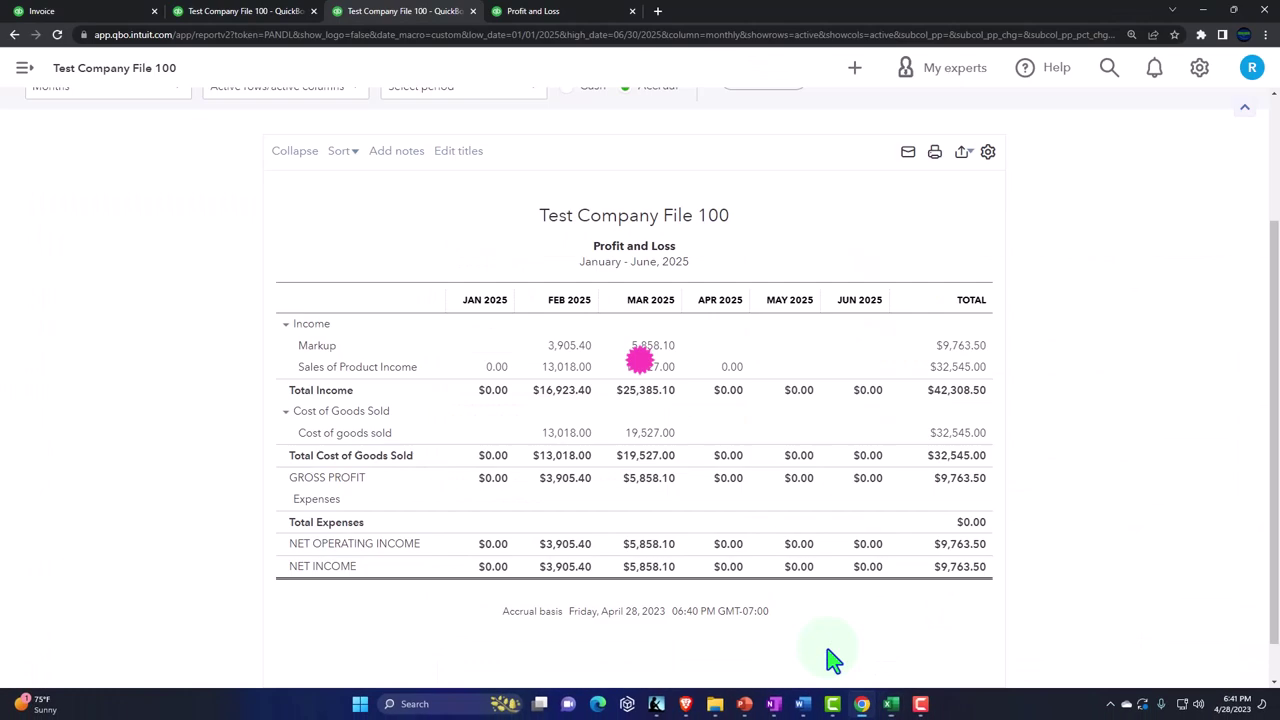
{"action": "left_click", "coordinate": [105, 13]}
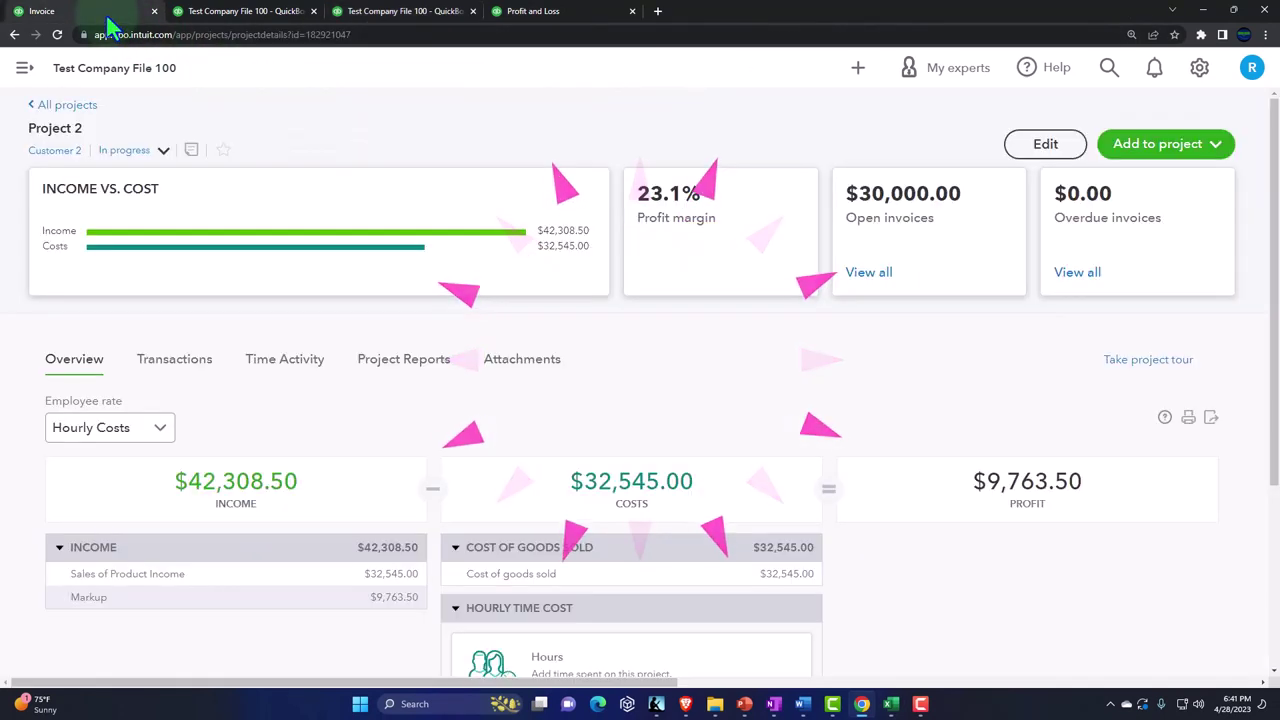
{"action": "left_click", "coordinate": [1203, 165]}
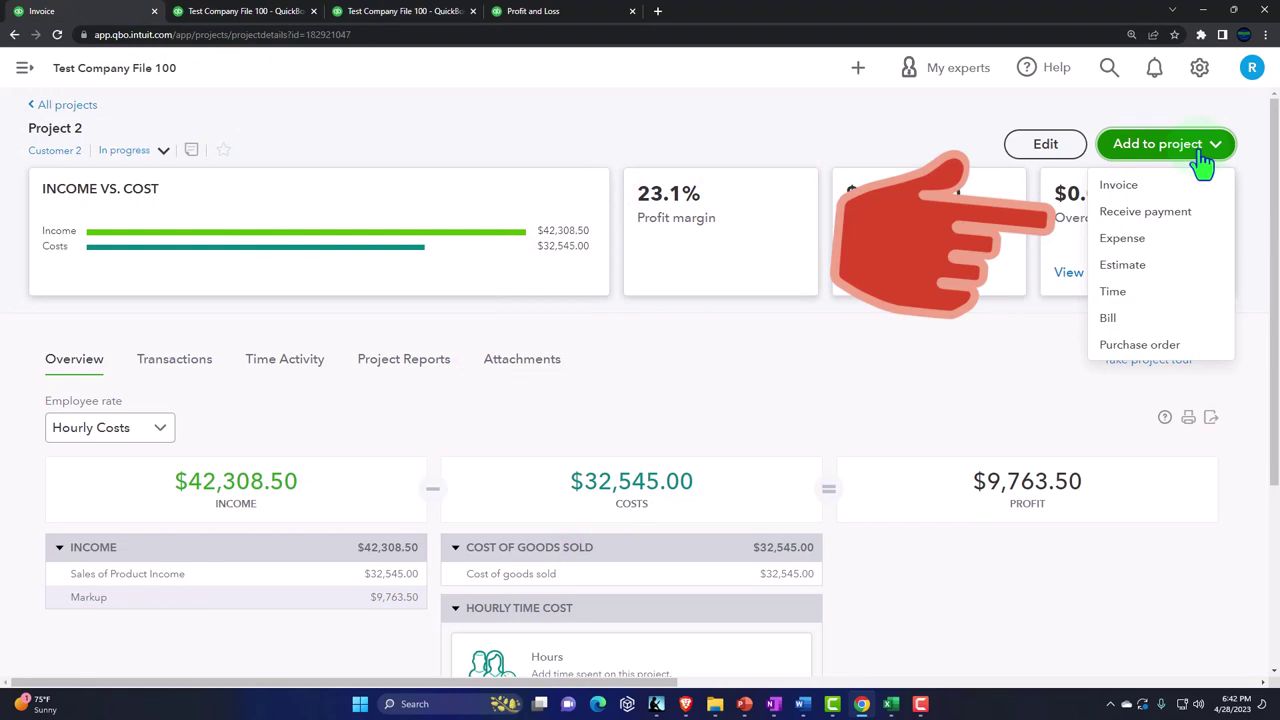
{"action": "left_click", "coordinate": [1150, 211]}
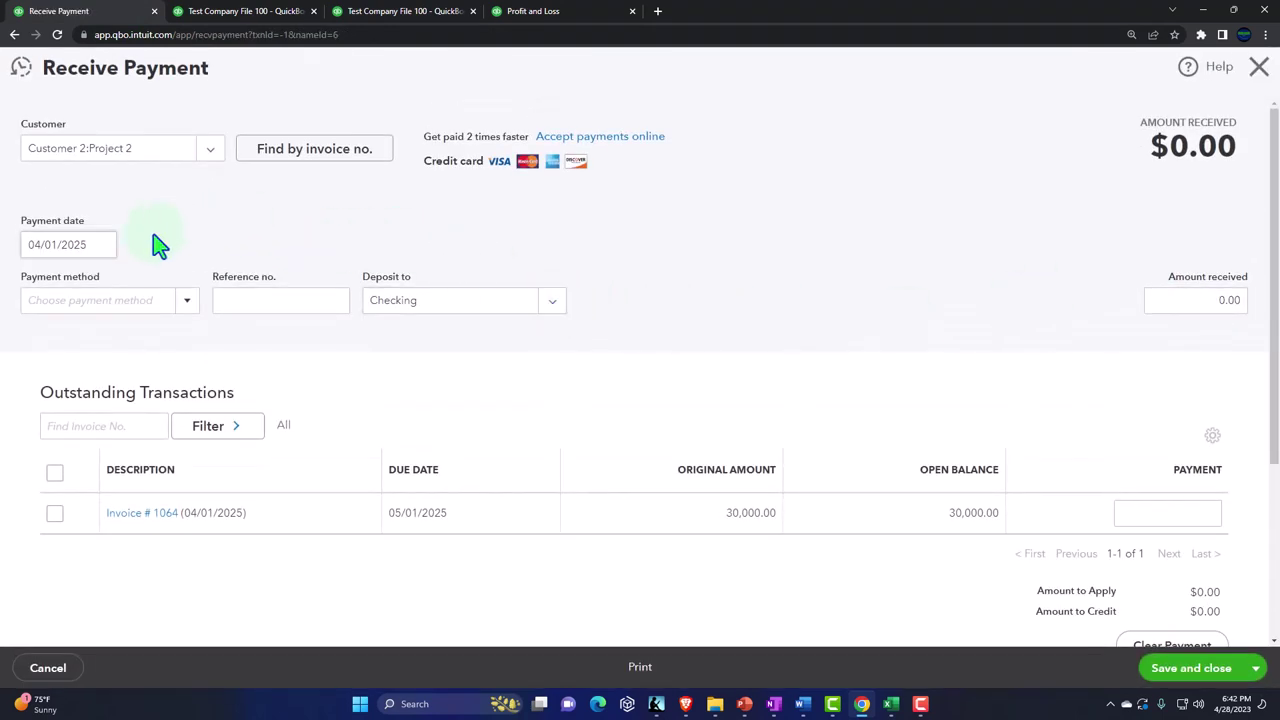
{"action": "triple_click", "coordinate": [73, 245]}
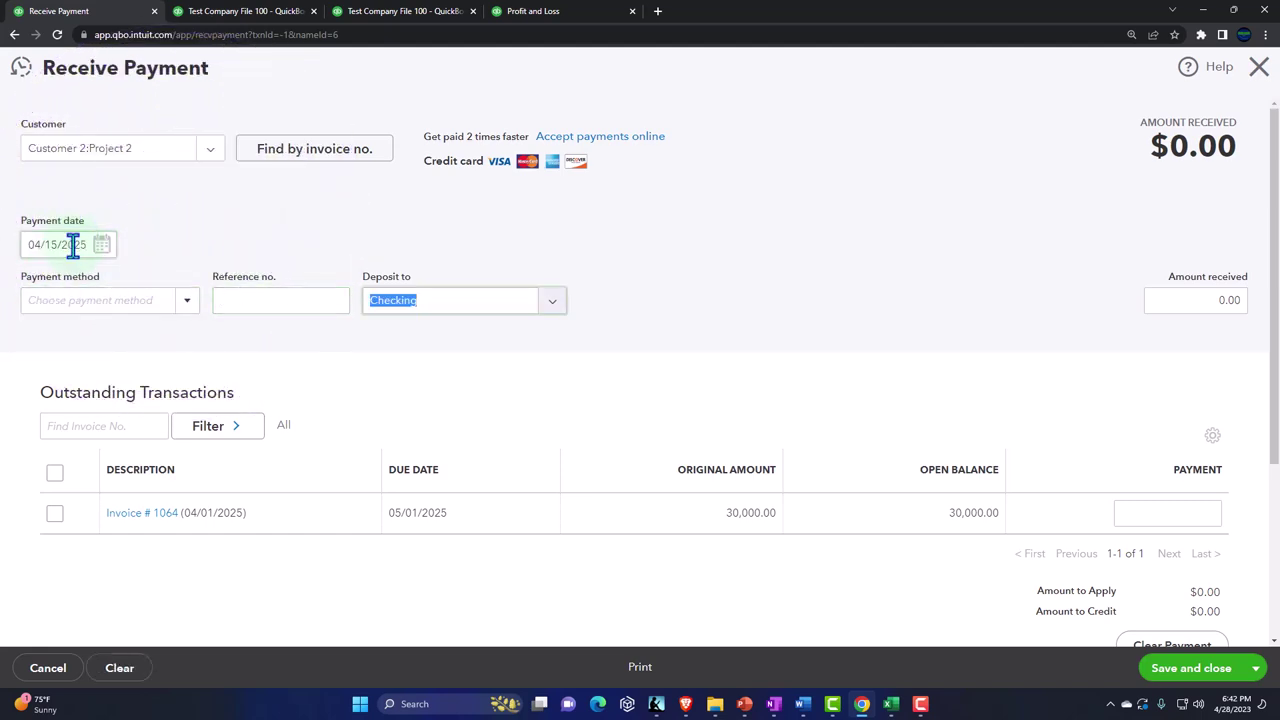
{"action": "key", "text": "Tab"}
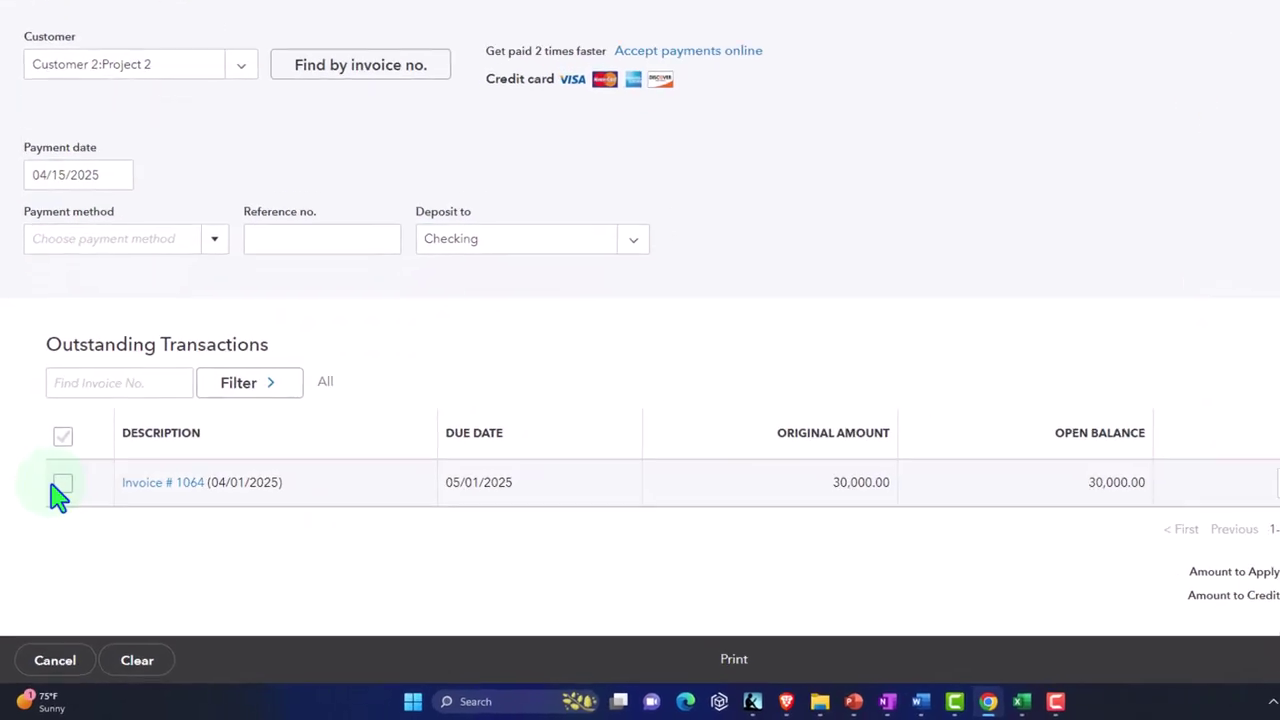
{"action": "left_click", "coordinate": [64, 468]}
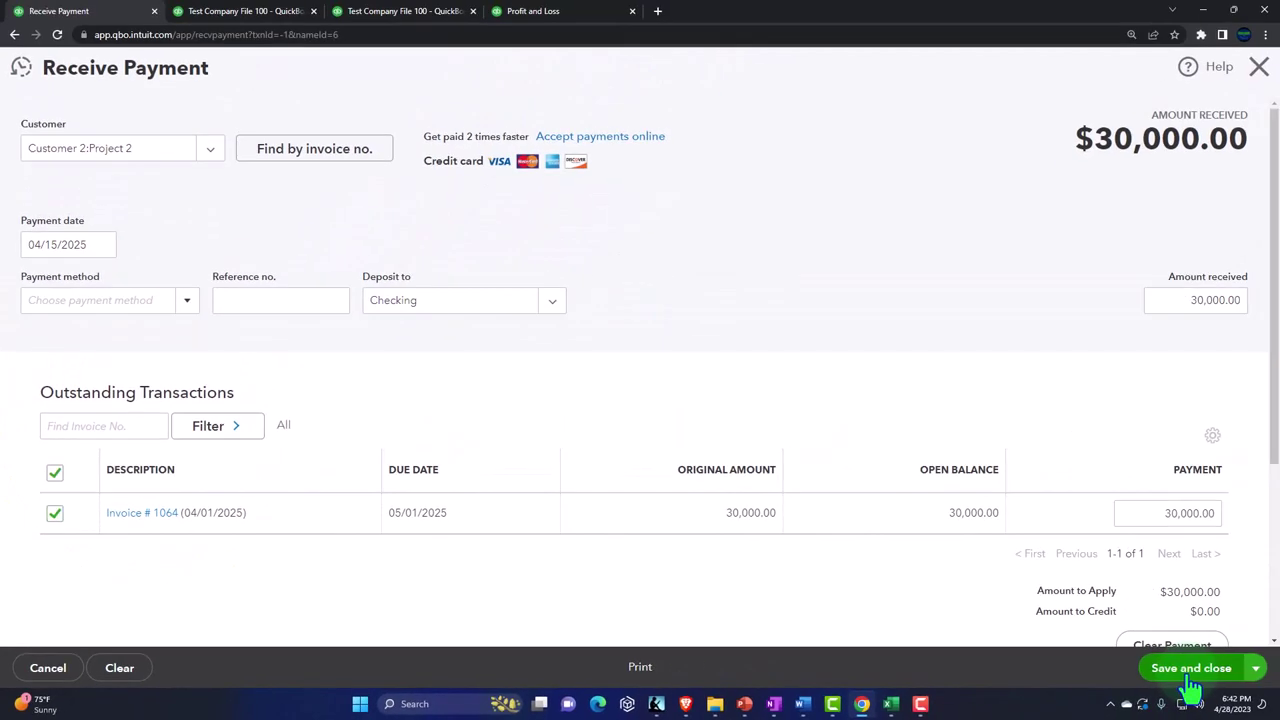
{"action": "left_click", "coordinate": [1191, 680]}
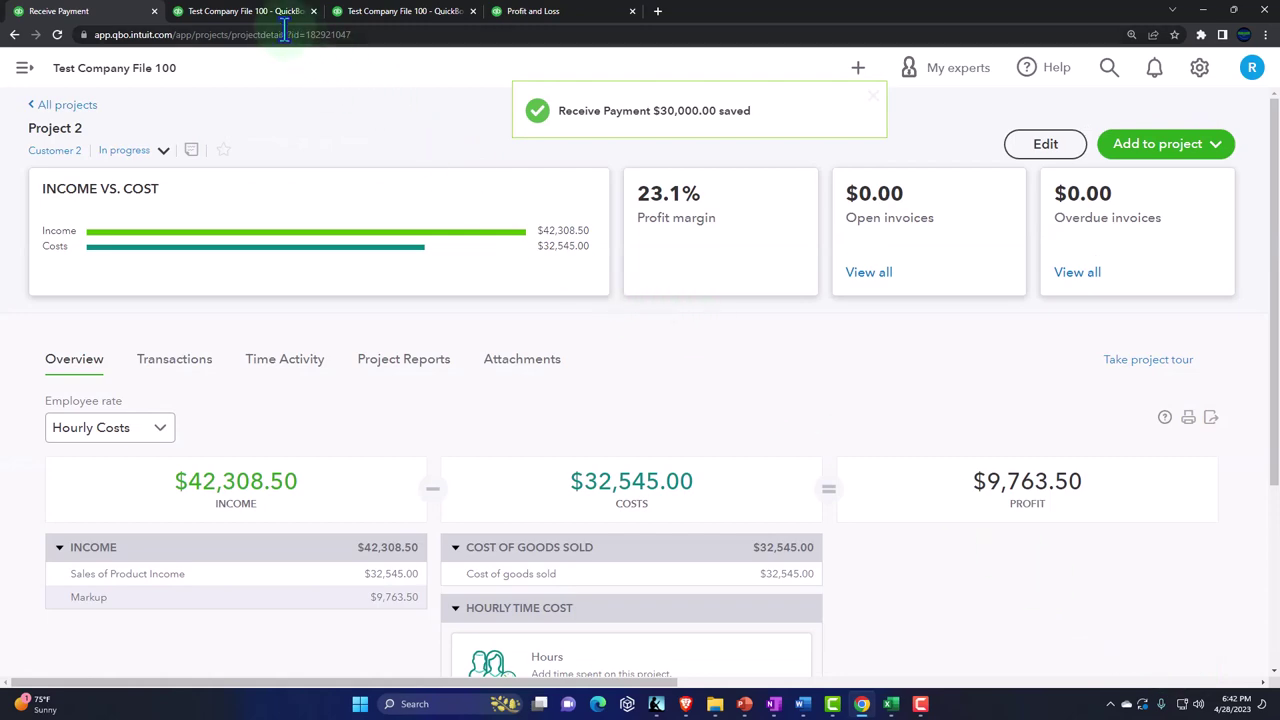
- Rerun the balance sheet by class as of June 30, 2025, and review its checking, receivable, liability and equity lines
{"action": "left_click", "coordinate": [258, 12]}
{"action": "scroll", "coordinate": [629, 329], "scroll_direction": "up", "scroll_amount": 5}
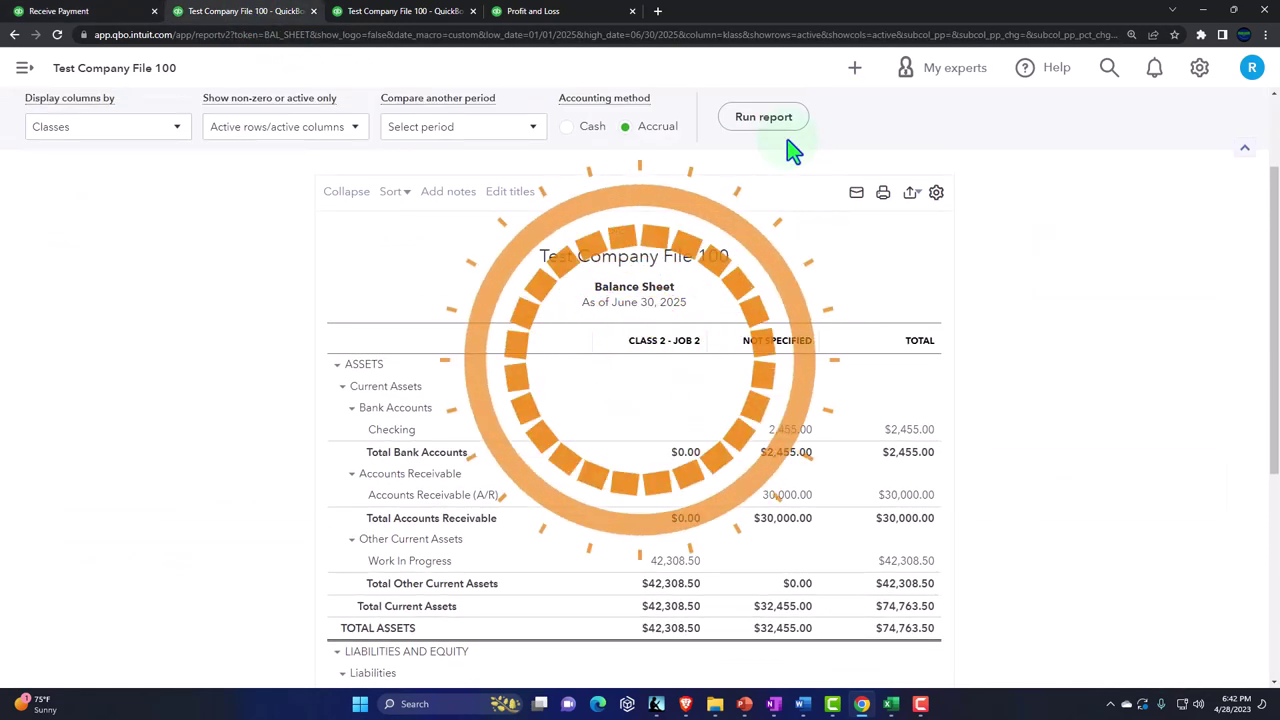
{"action": "left_click", "coordinate": [760, 120]}
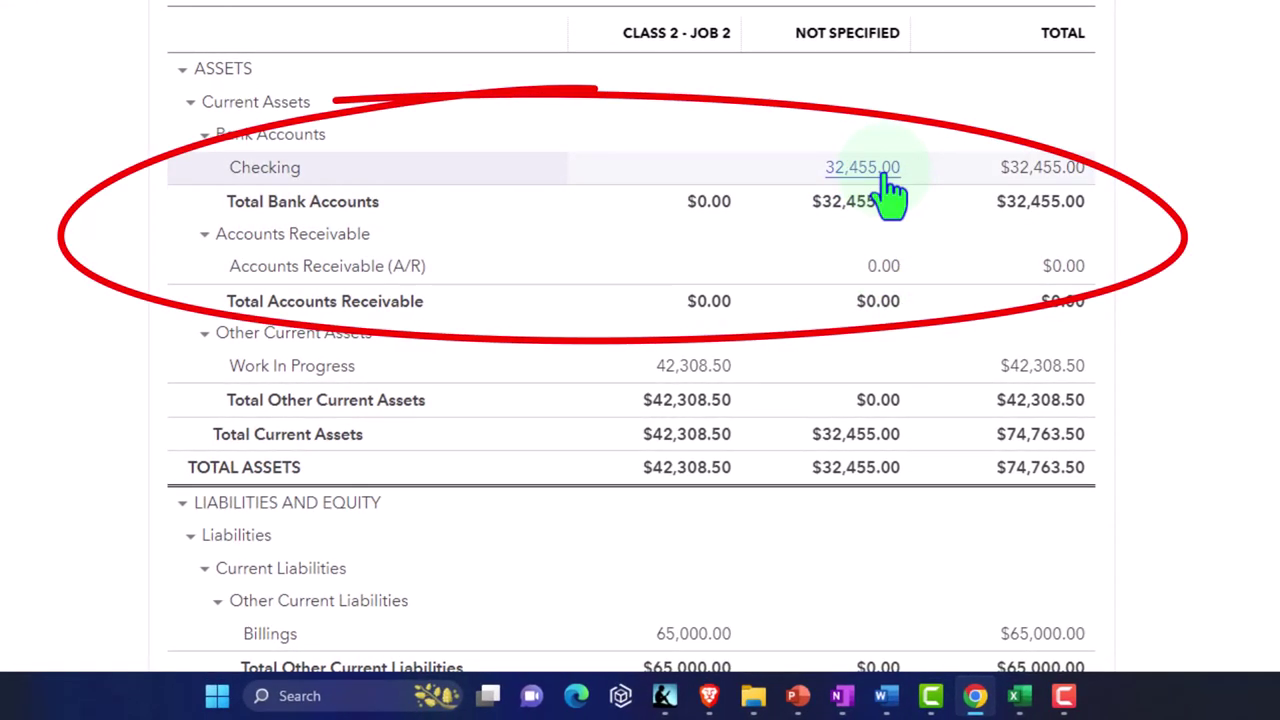
{"action": "scroll", "coordinate": [890, 195], "scroll_direction": "down", "scroll_amount": 3}
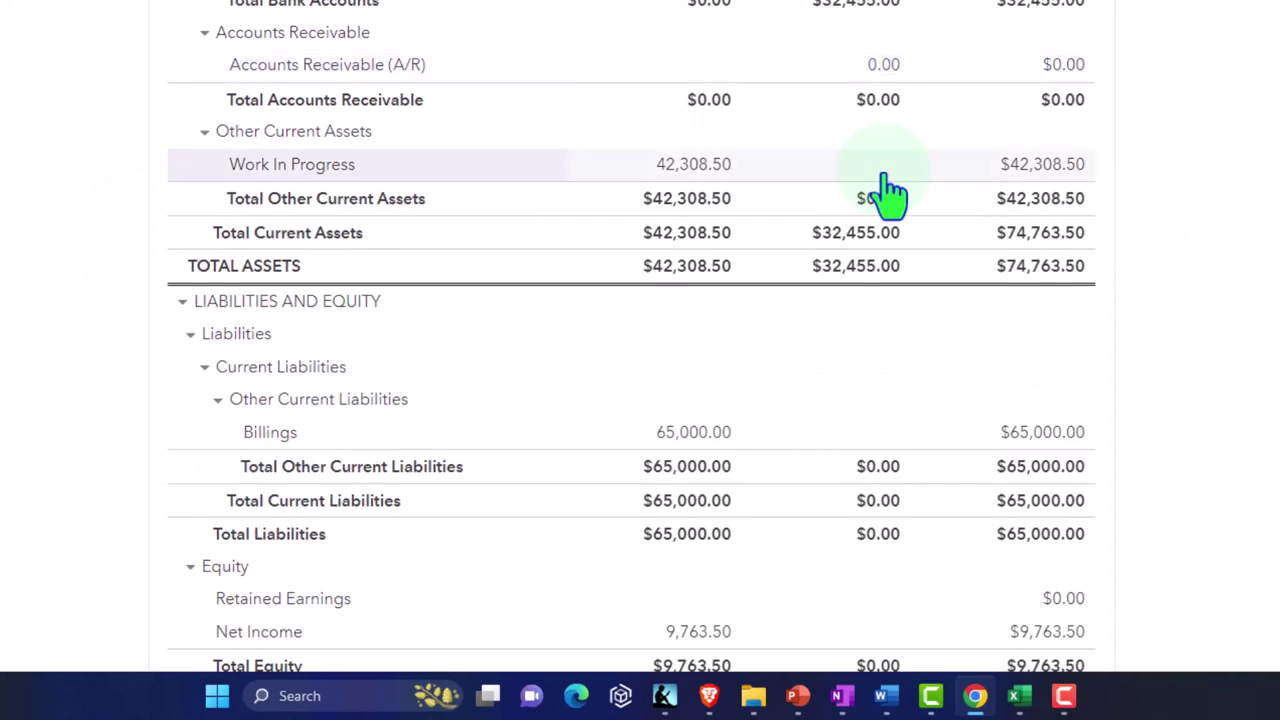
{"action": "scroll", "coordinate": [890, 195], "scroll_direction": "down", "scroll_amount": 2}
{"action": "scroll", "coordinate": [890, 190], "scroll_direction": "up", "scroll_amount": 2}
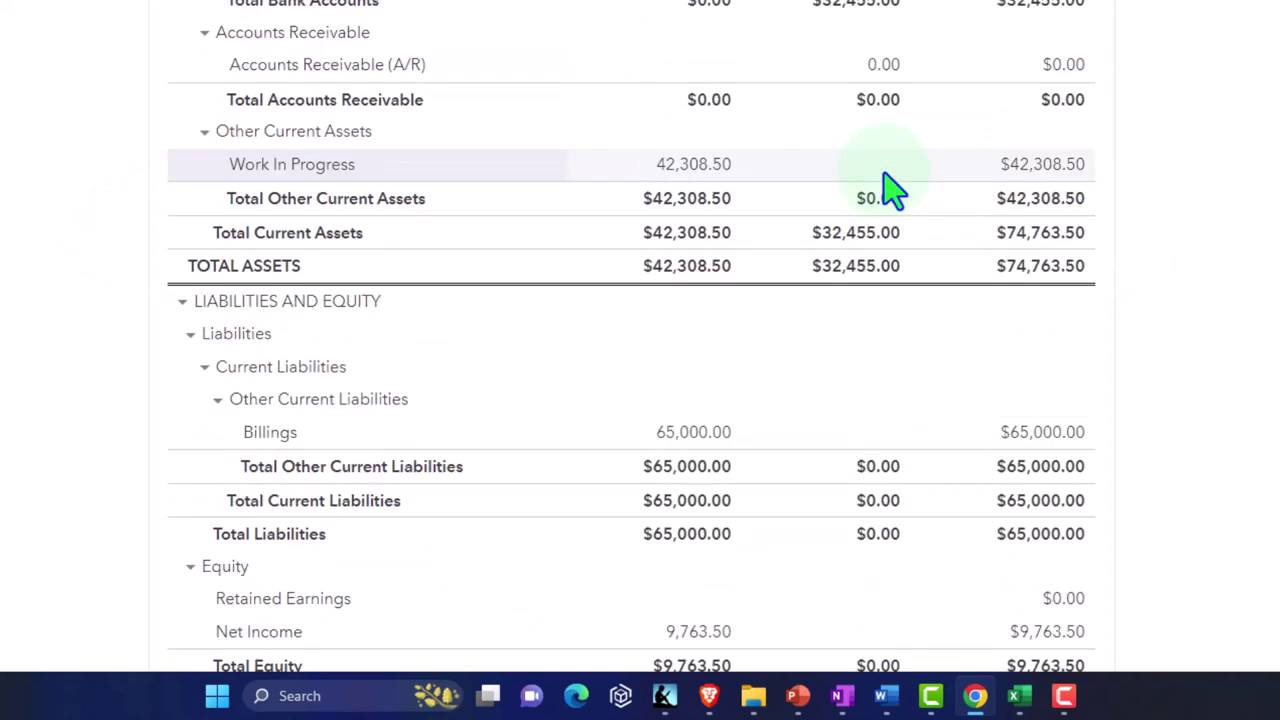
- Compare the worksheet's ending Checking balance in W3 and Work in Progress balance in W5 with the balance sheet
{"action": "mouse_move", "coordinate": [1019, 696]}
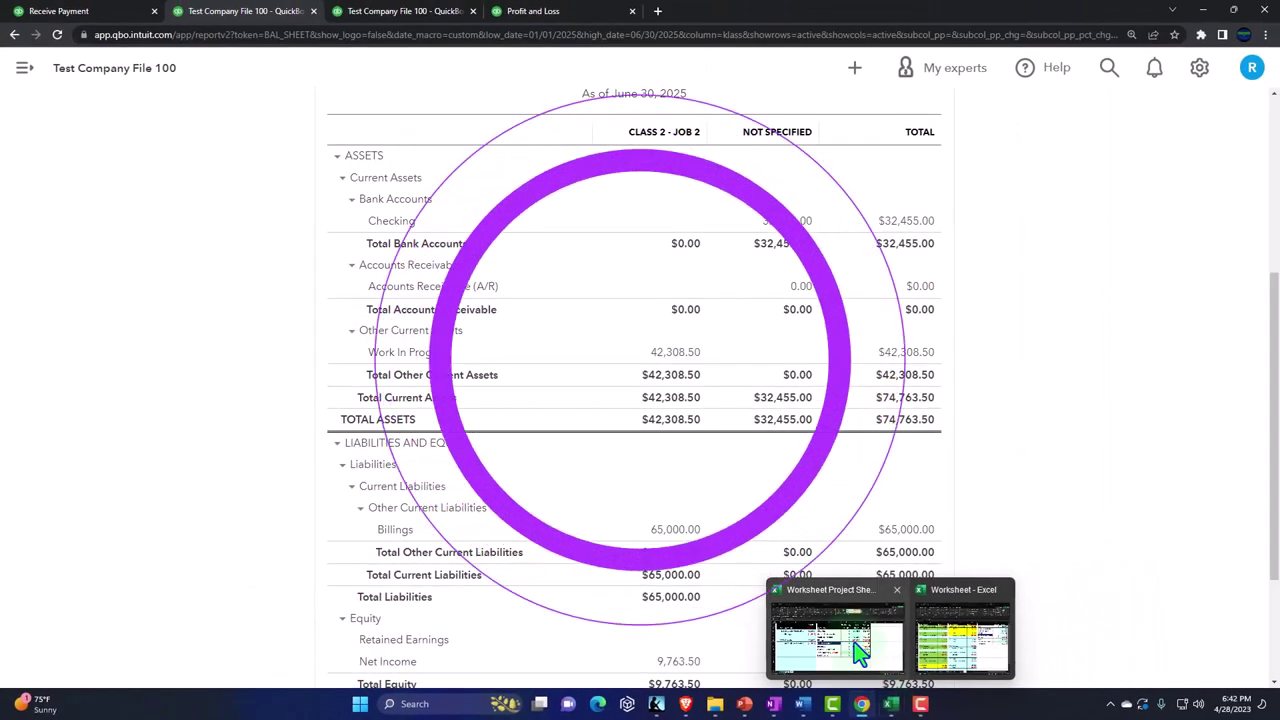
{"action": "left_click", "coordinate": [858, 652]}
{"action": "left_click", "coordinate": [905, 272]}
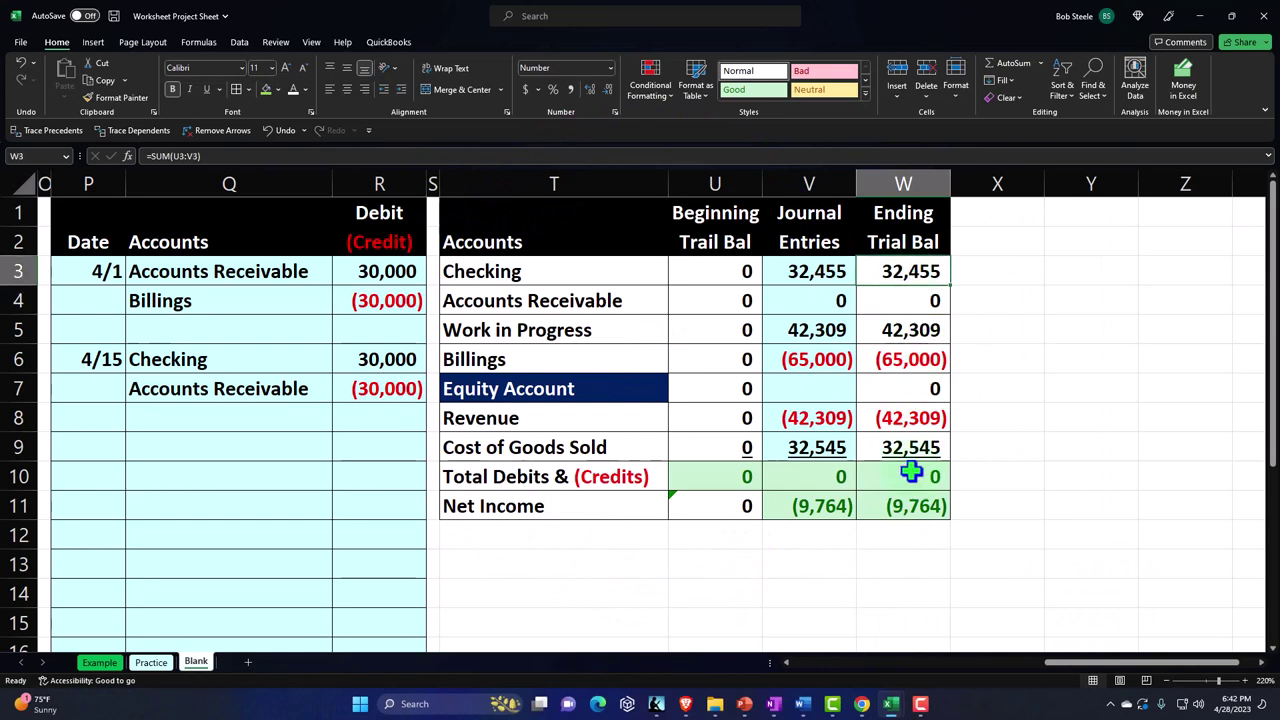
{"action": "mouse_move", "coordinate": [861, 704]}
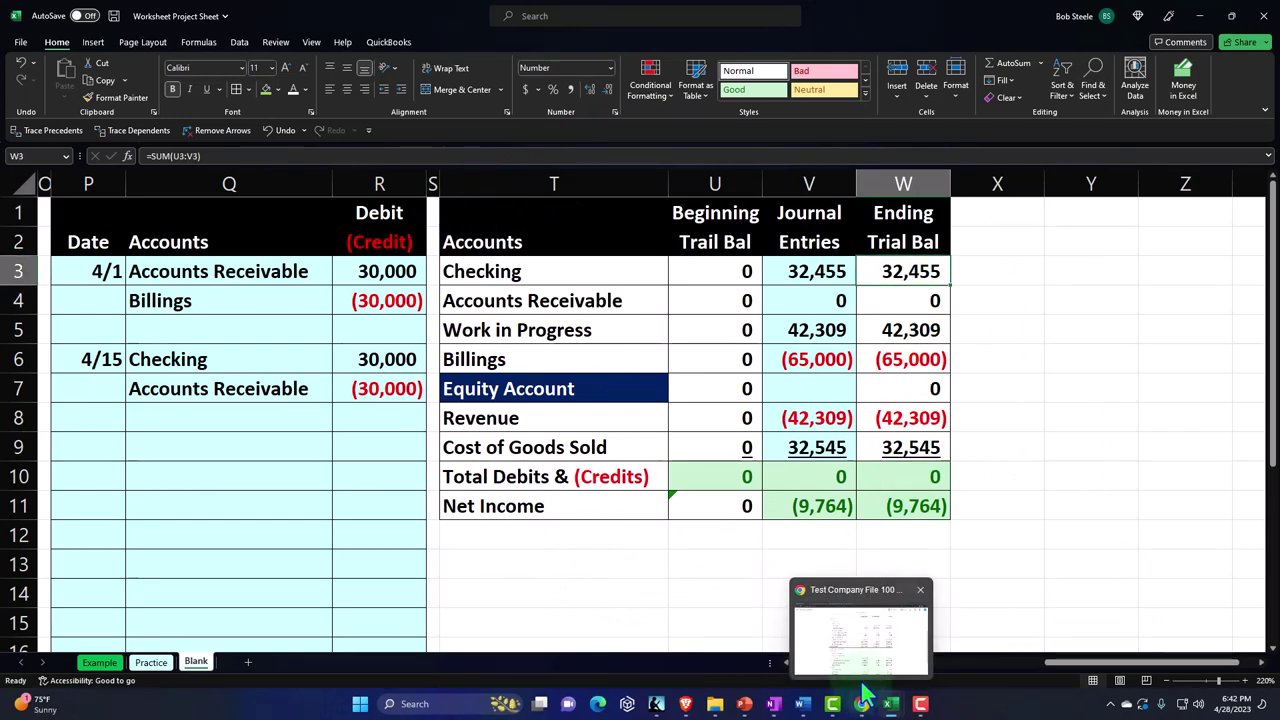
{"action": "left_click", "coordinate": [864, 662]}
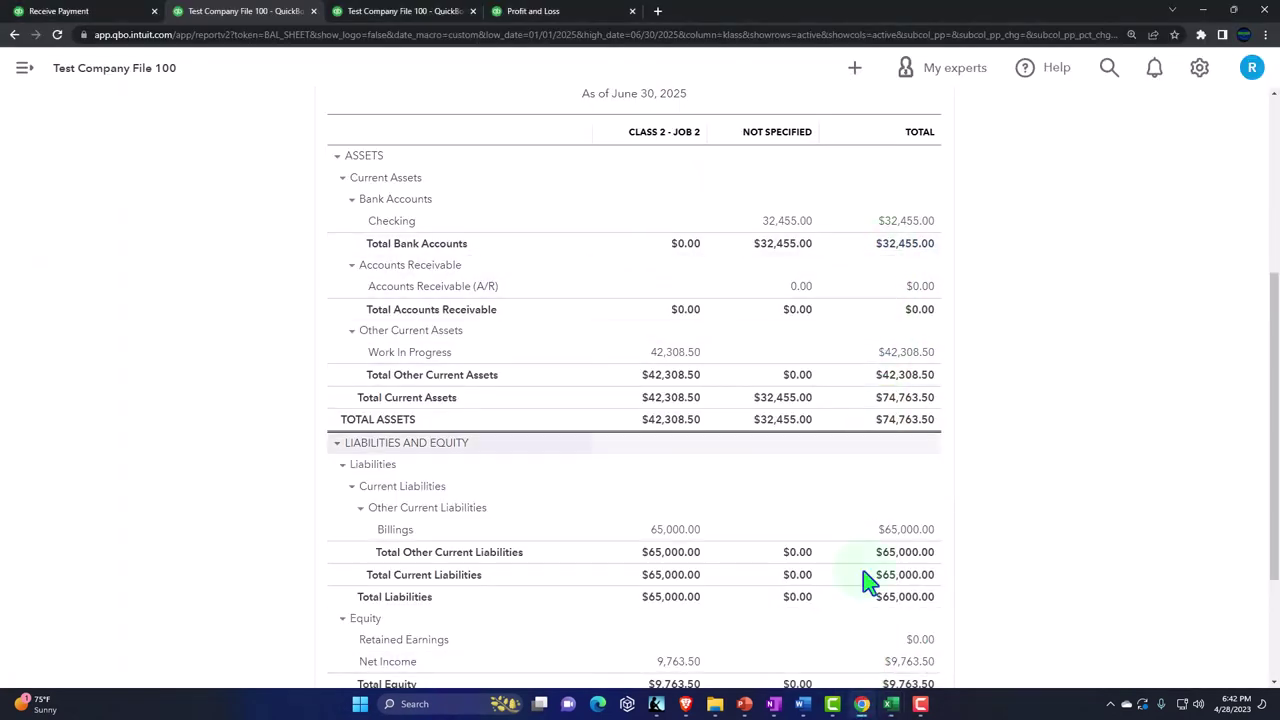
{"action": "mouse_move", "coordinate": [893, 707]}
{"action": "left_click", "coordinate": [838, 632]}
{"action": "left_click", "coordinate": [914, 340]}
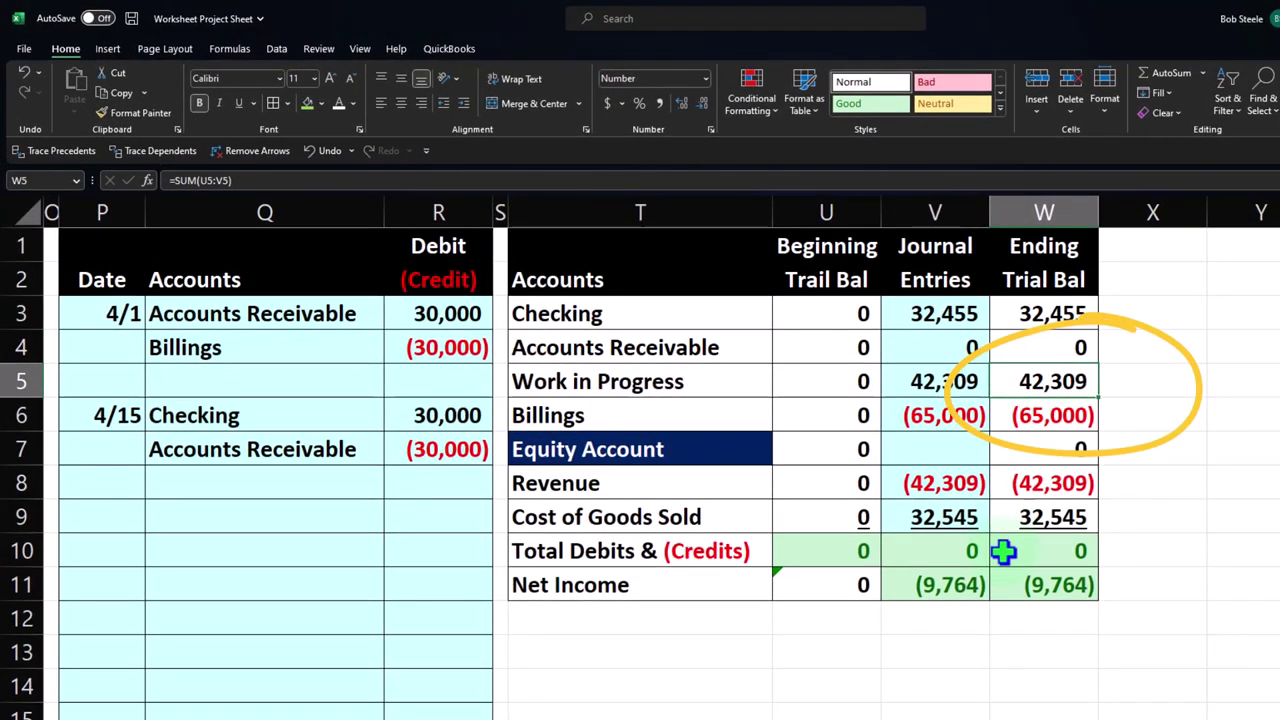
- Compare the balance sheet's Billings and Net Income with the worksheet's ending balances in W6 and W11
{"action": "left_click", "coordinate": [964, 700]}
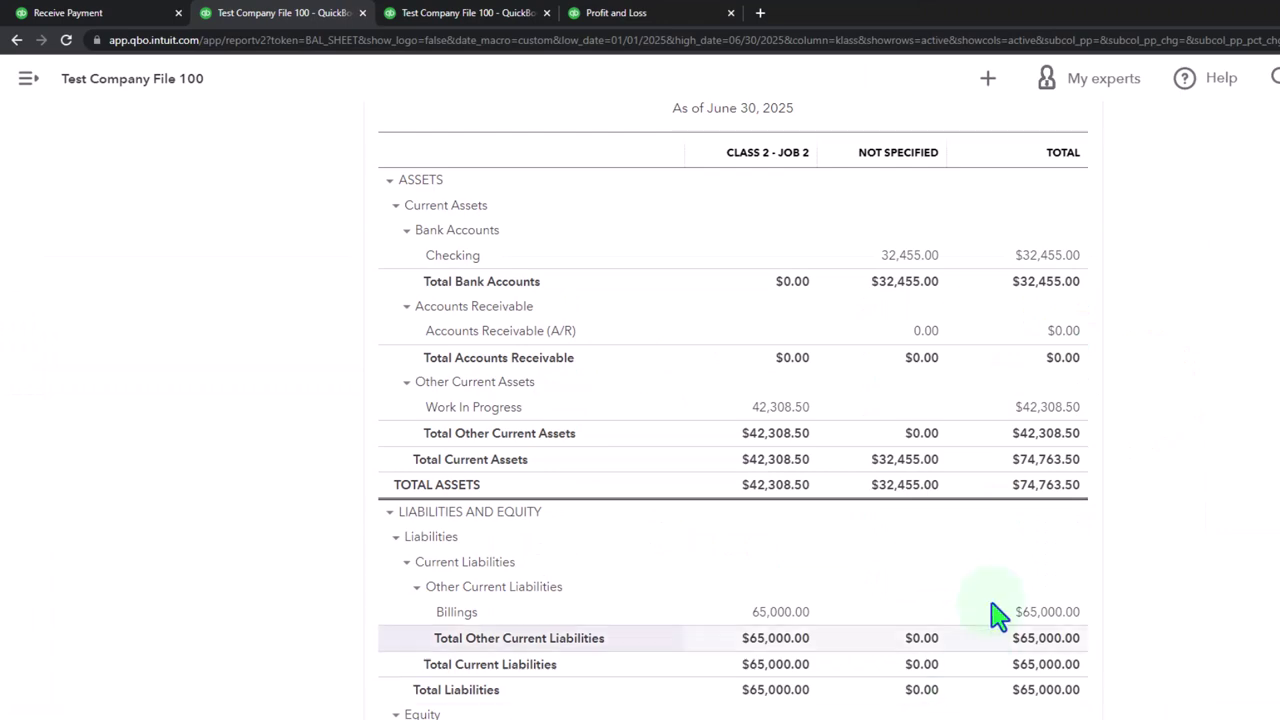
{"action": "scroll", "coordinate": [1055, 425], "scroll_direction": "down", "scroll_amount": 2}
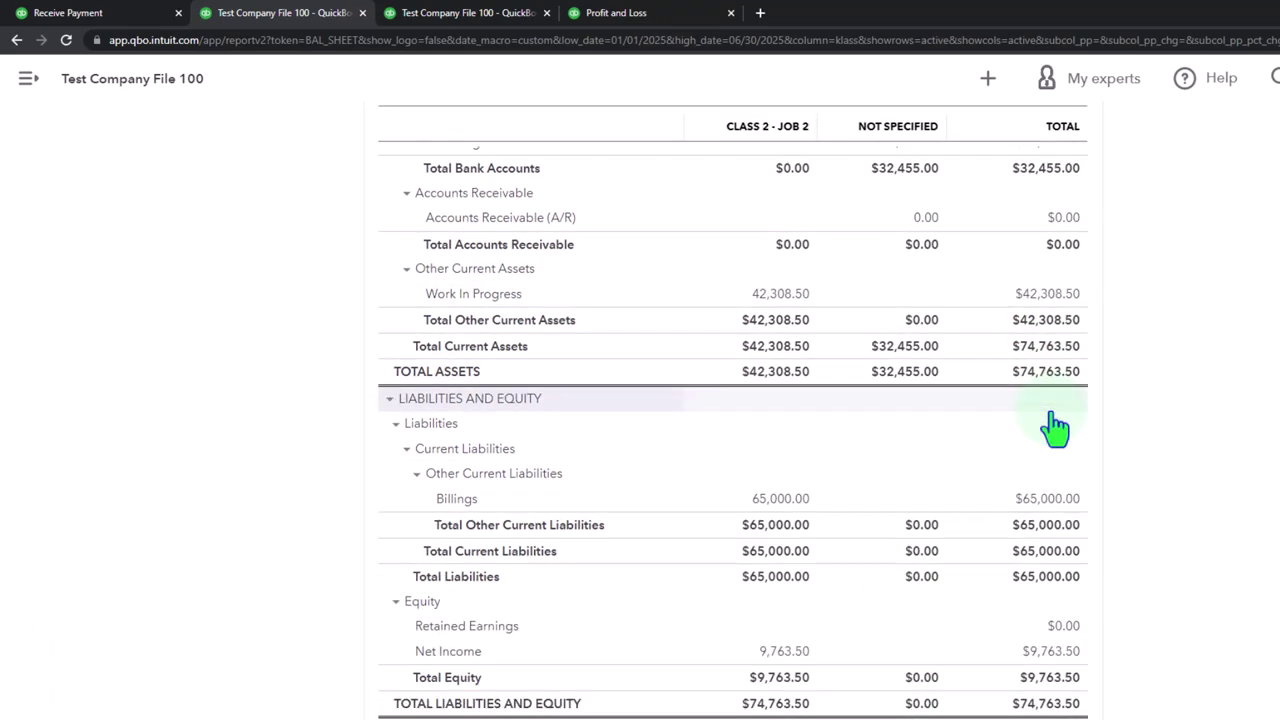
{"action": "mouse_move", "coordinate": [890, 703]}
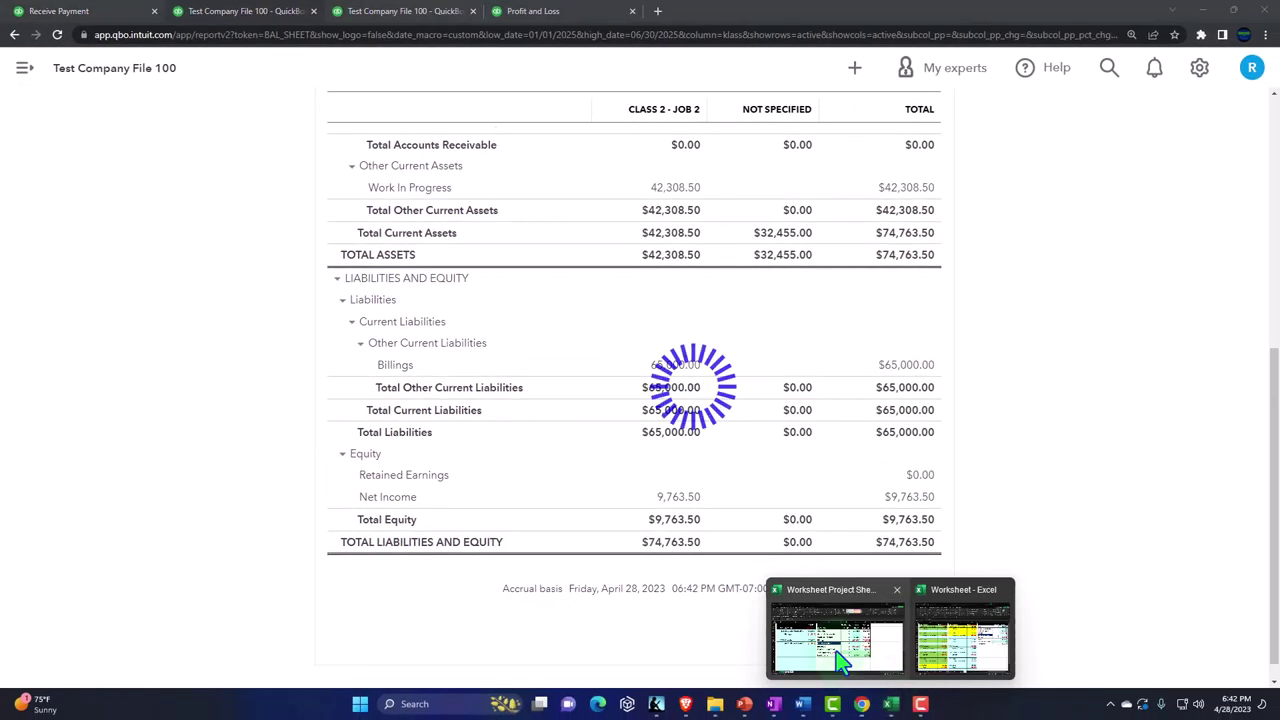
{"action": "left_click", "coordinate": [836, 651]}
{"action": "left_click", "coordinate": [885, 360]}
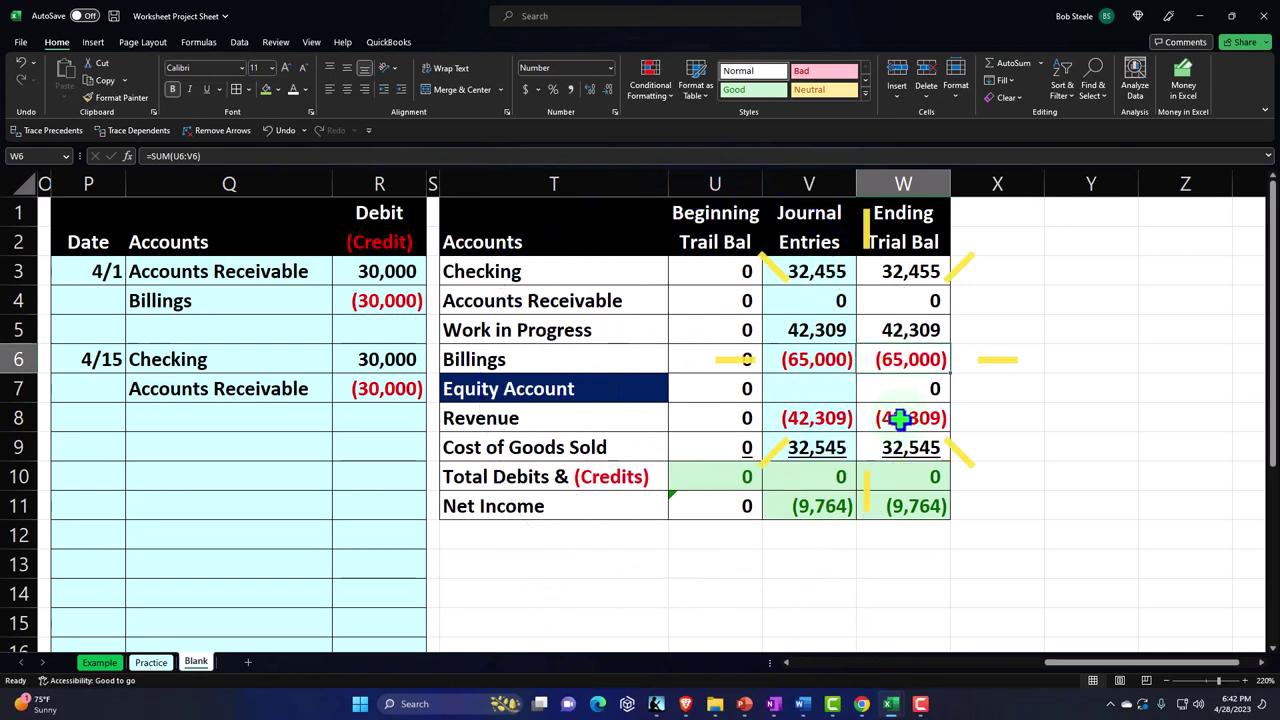
{"action": "left_click", "coordinate": [861, 703]}
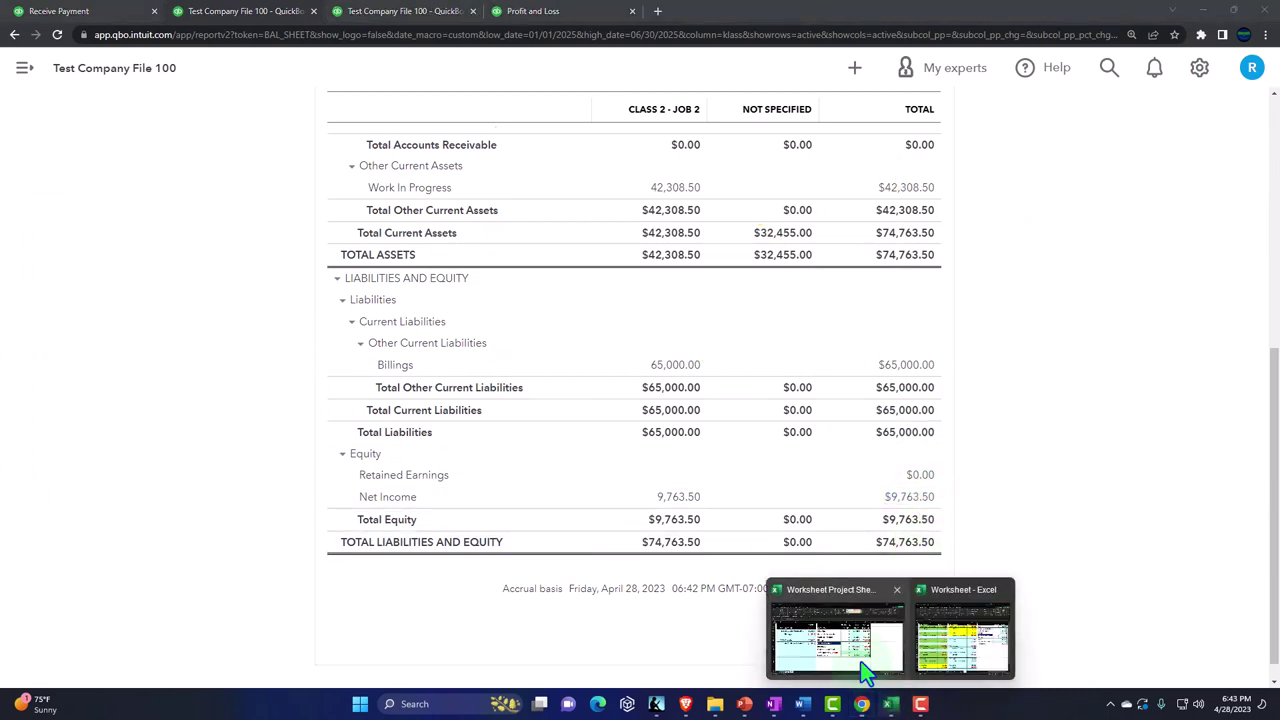
{"action": "left_click", "coordinate": [872, 628]}
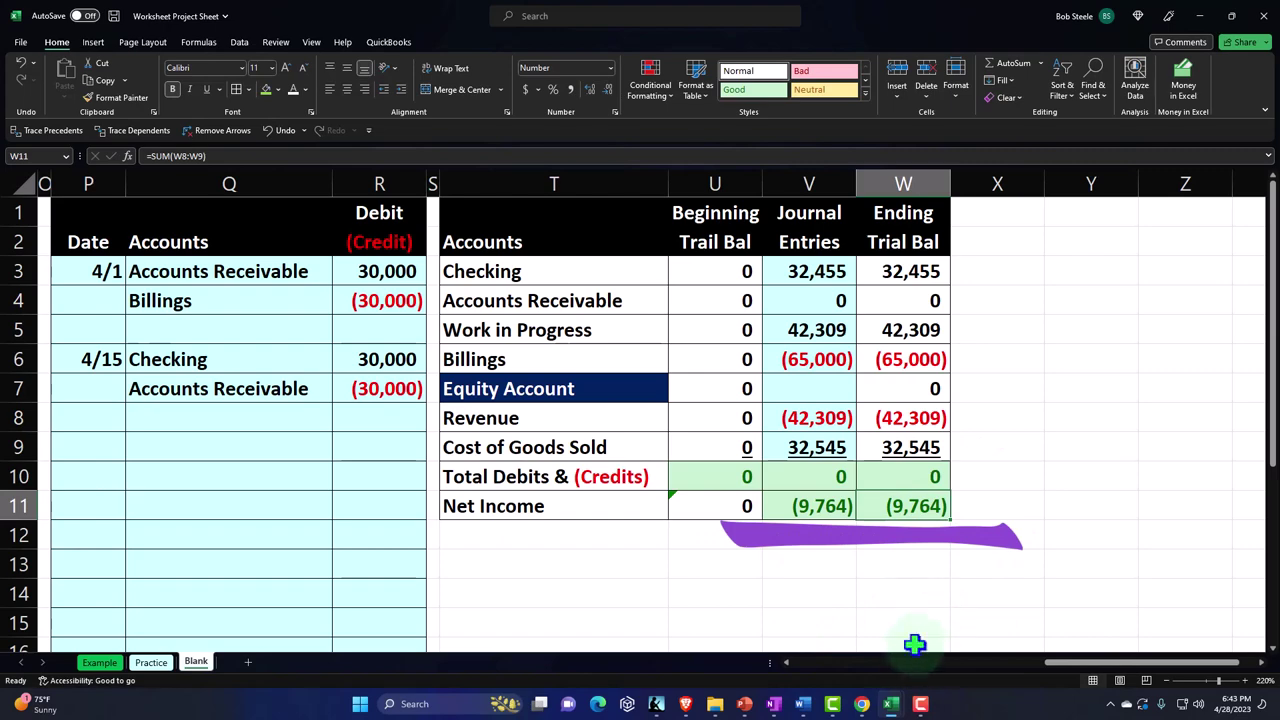
- Compare the January–June 2025 monthly Profit and Loss with the worksheet's Revenue in W8 and Net Income in W11
{"action": "left_click", "coordinate": [861, 703]}
{"action": "left_click", "coordinate": [355, 14]}
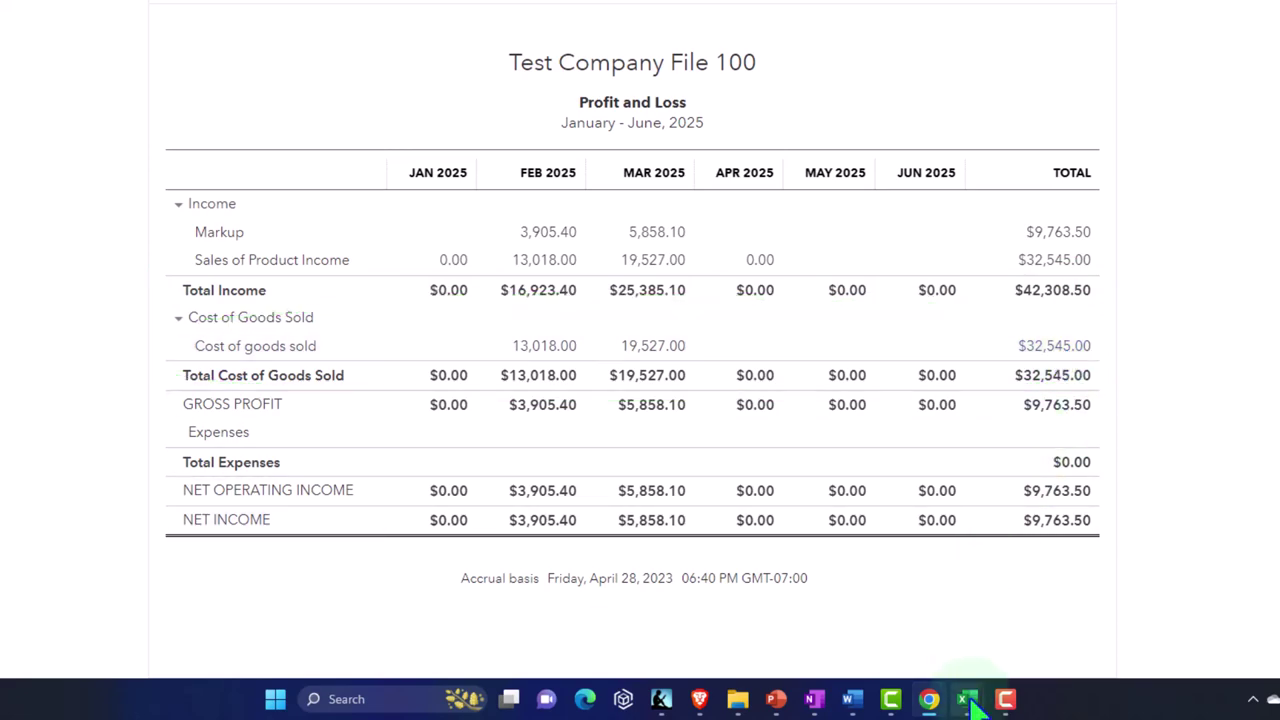
{"action": "mouse_move", "coordinate": [968, 694]}
{"action": "left_click", "coordinate": [920, 640]}
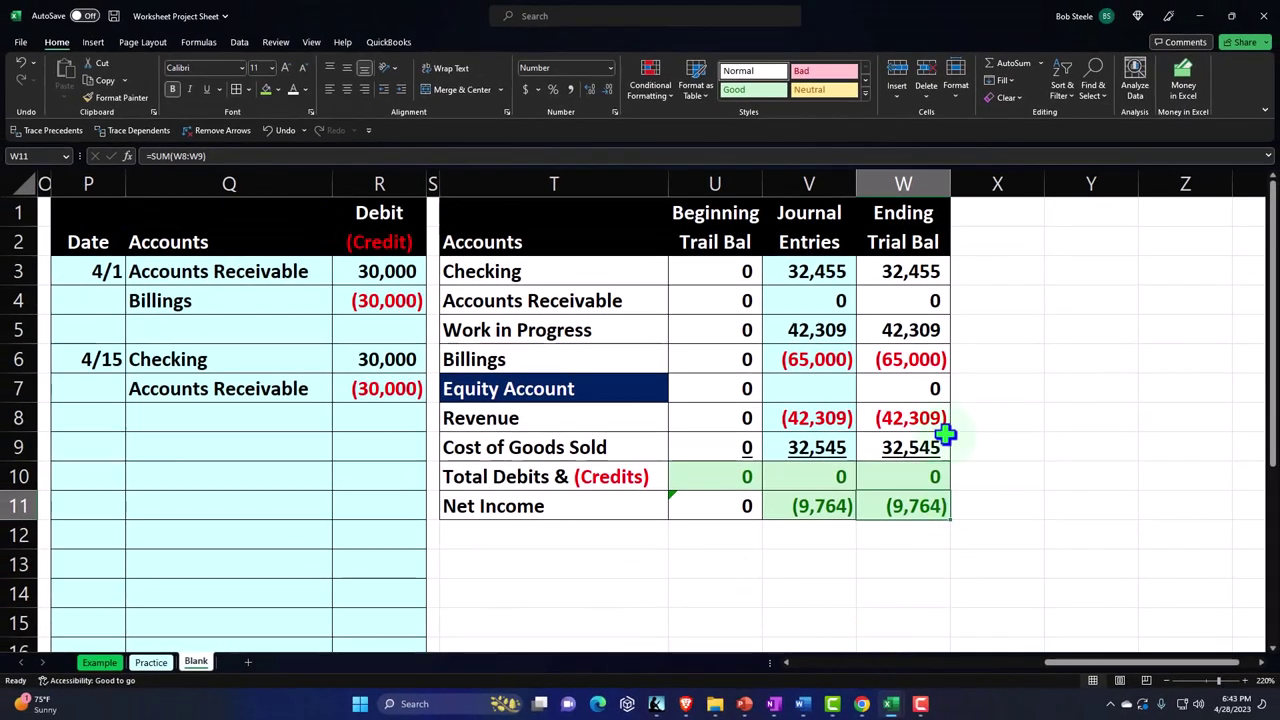
{"action": "left_click", "coordinate": [934, 418]}
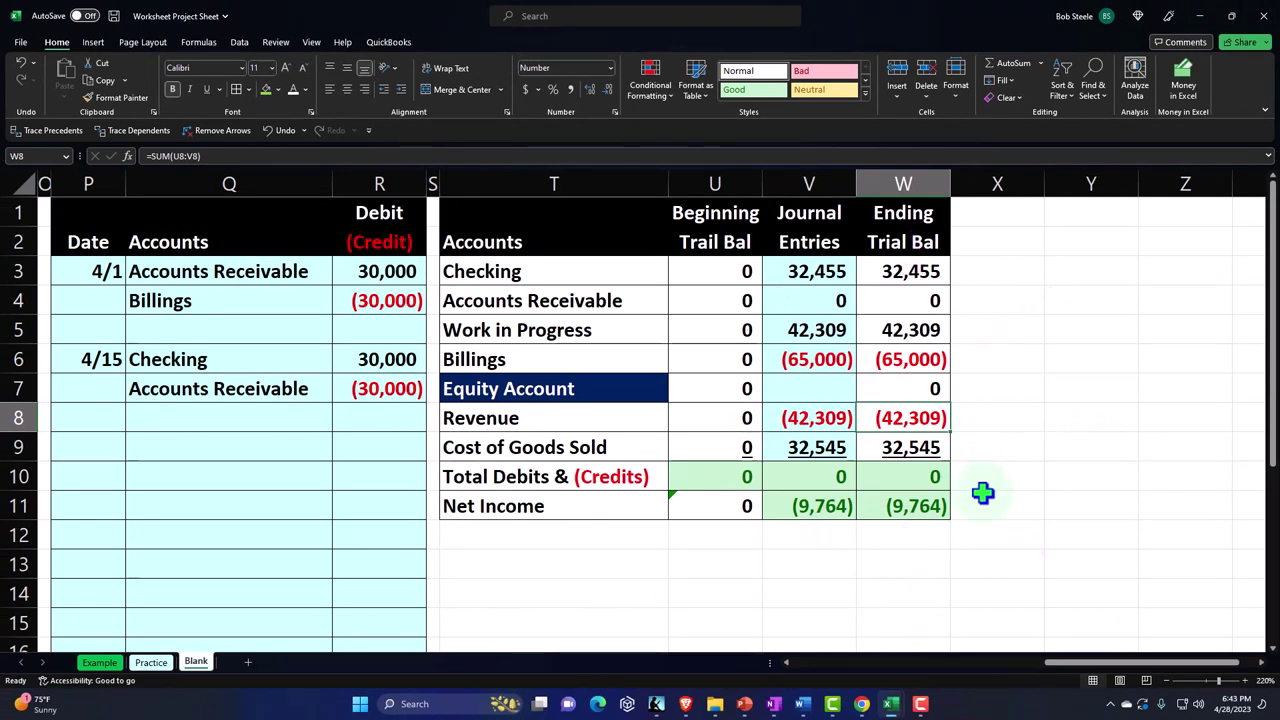
{"action": "left_click", "coordinate": [925, 508]}
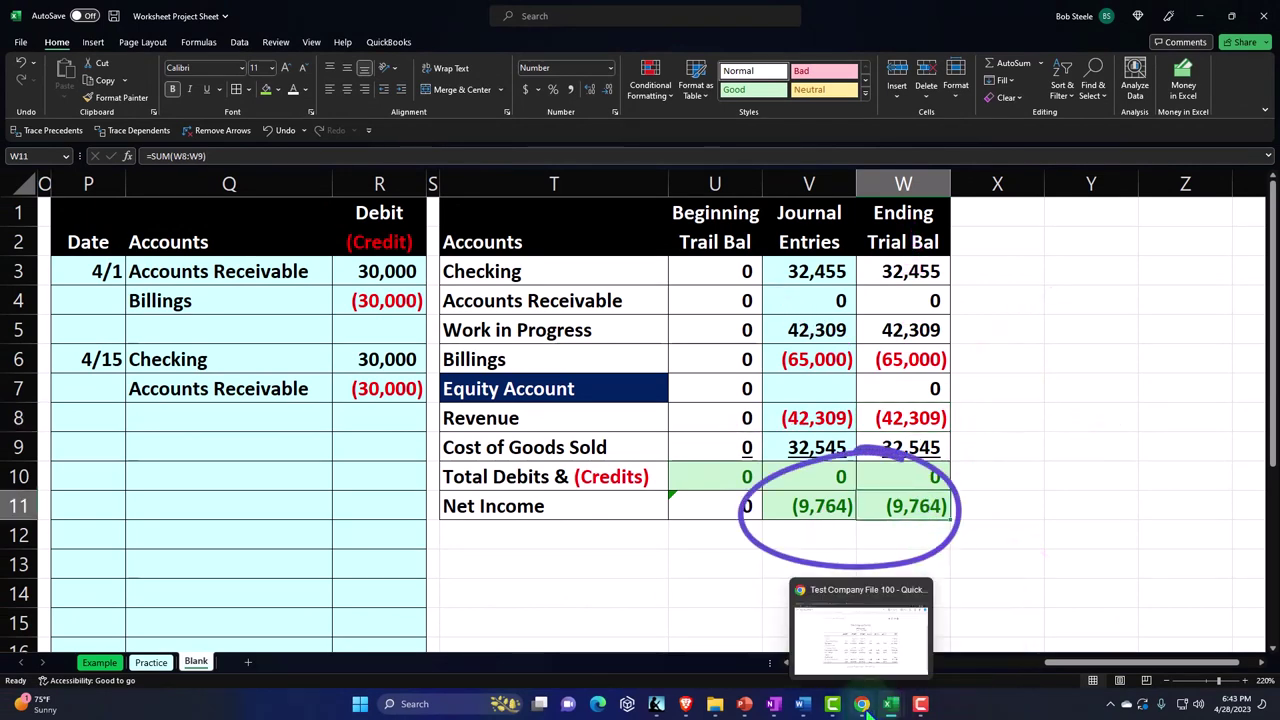
{"action": "left_click", "coordinate": [828, 645]}
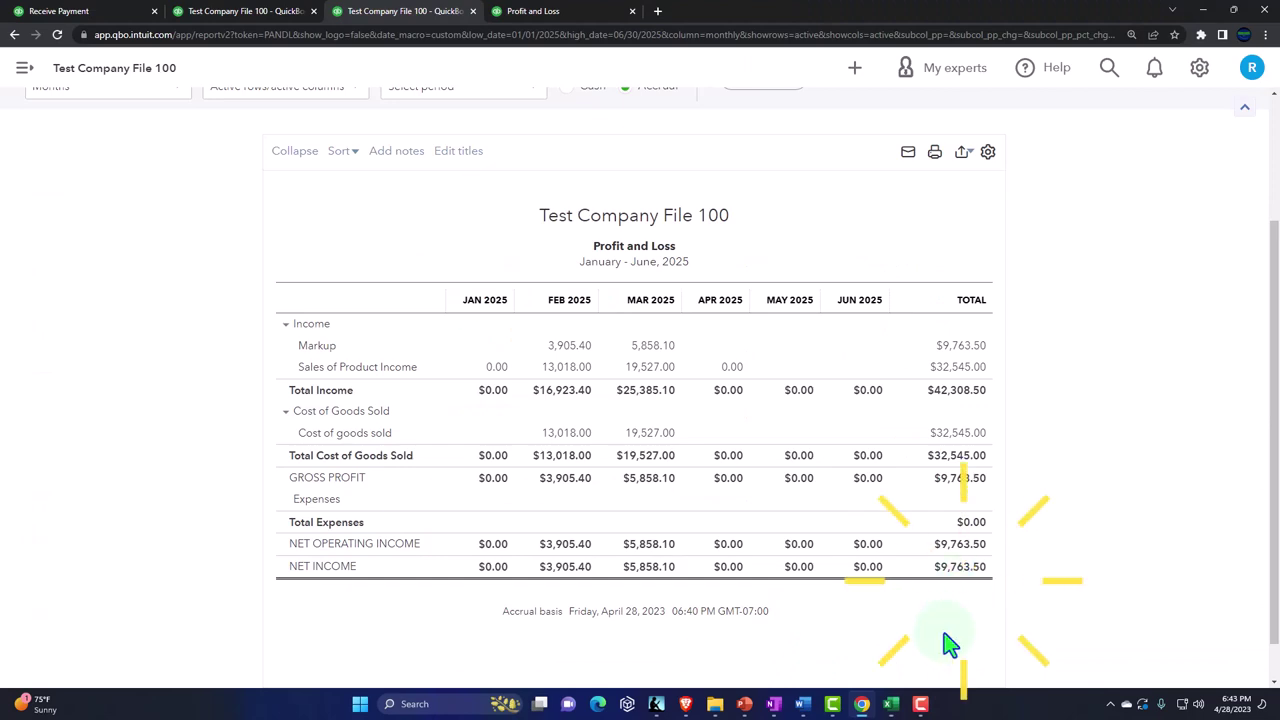
{"action": "mouse_move", "coordinate": [897, 708]}
{"action": "left_click", "coordinate": [841, 645]}
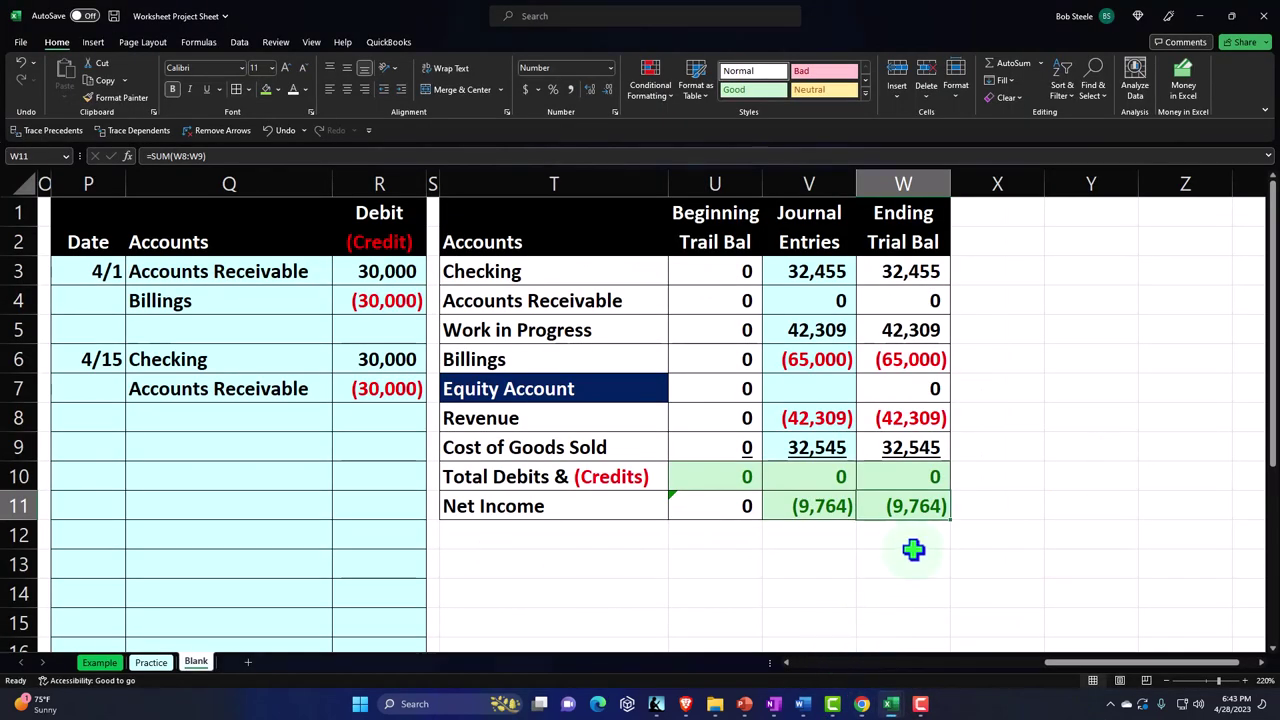
{"action": "left_click", "coordinate": [1201, 16]}
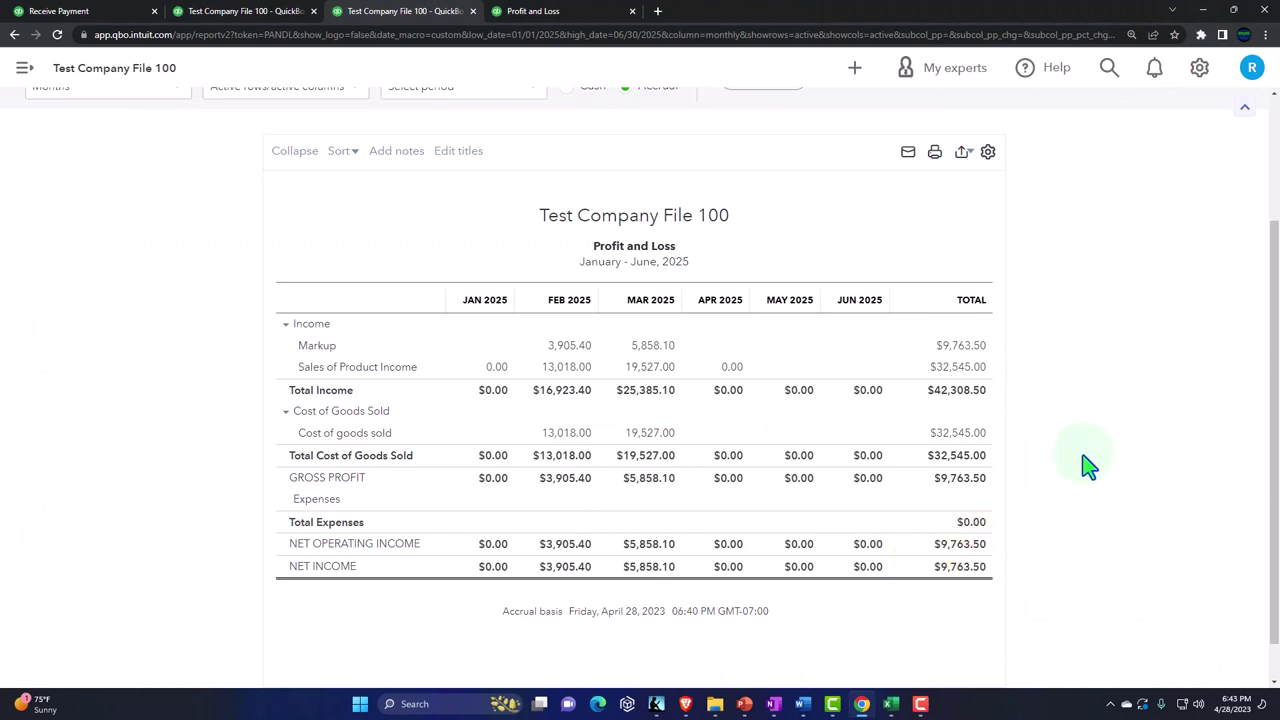
- Rerun the January–December 2025 Profit and Loss by class with the navigation menu collapsed, and review both jobs
{"action": "left_click", "coordinate": [540, 12]}
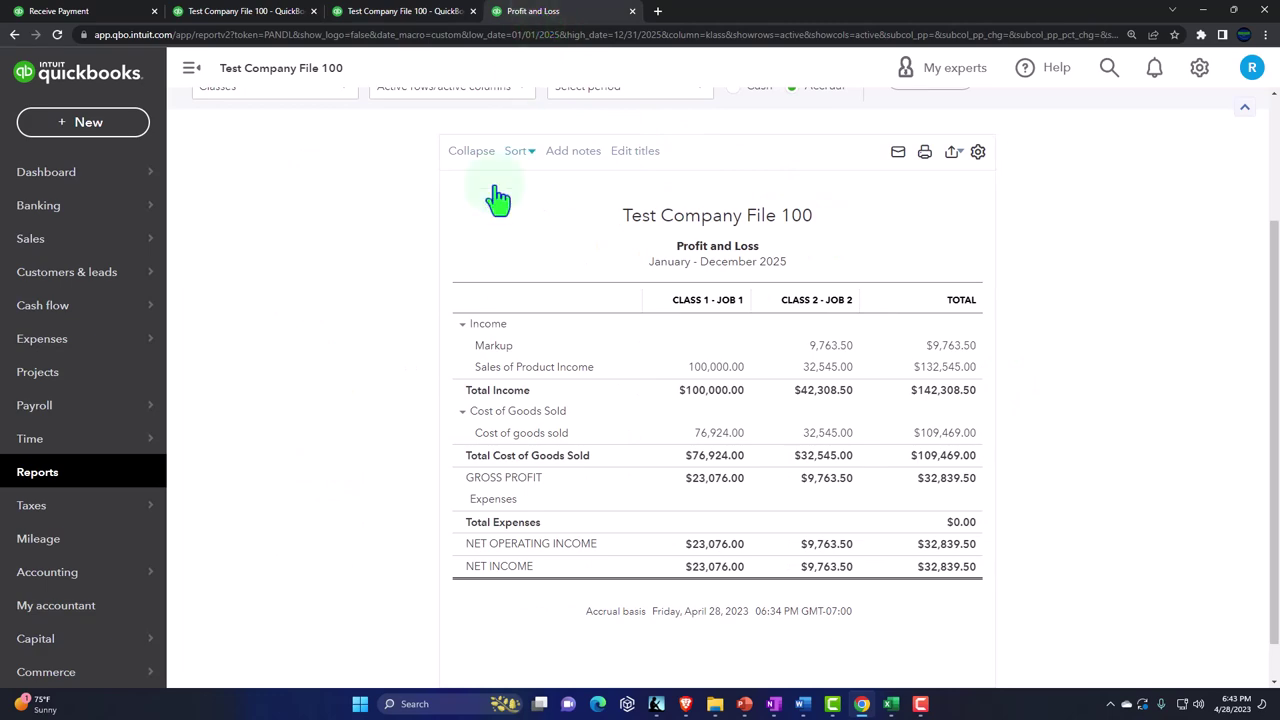
{"action": "left_click", "coordinate": [197, 80]}
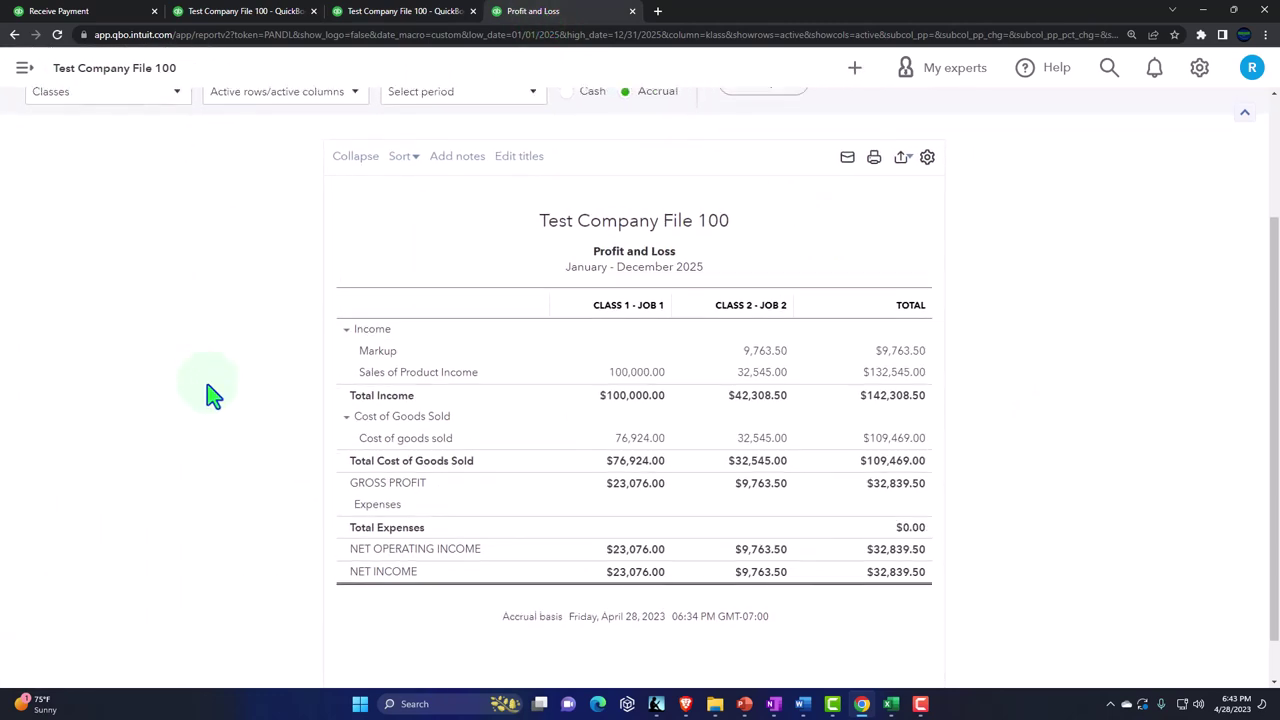
{"action": "scroll", "coordinate": [208, 394], "scroll_direction": "up", "scroll_amount": 2}
{"action": "left_click", "coordinate": [763, 251]}
{"action": "scroll", "coordinate": [471, 386], "scroll_direction": "down", "scroll_amount": 2}
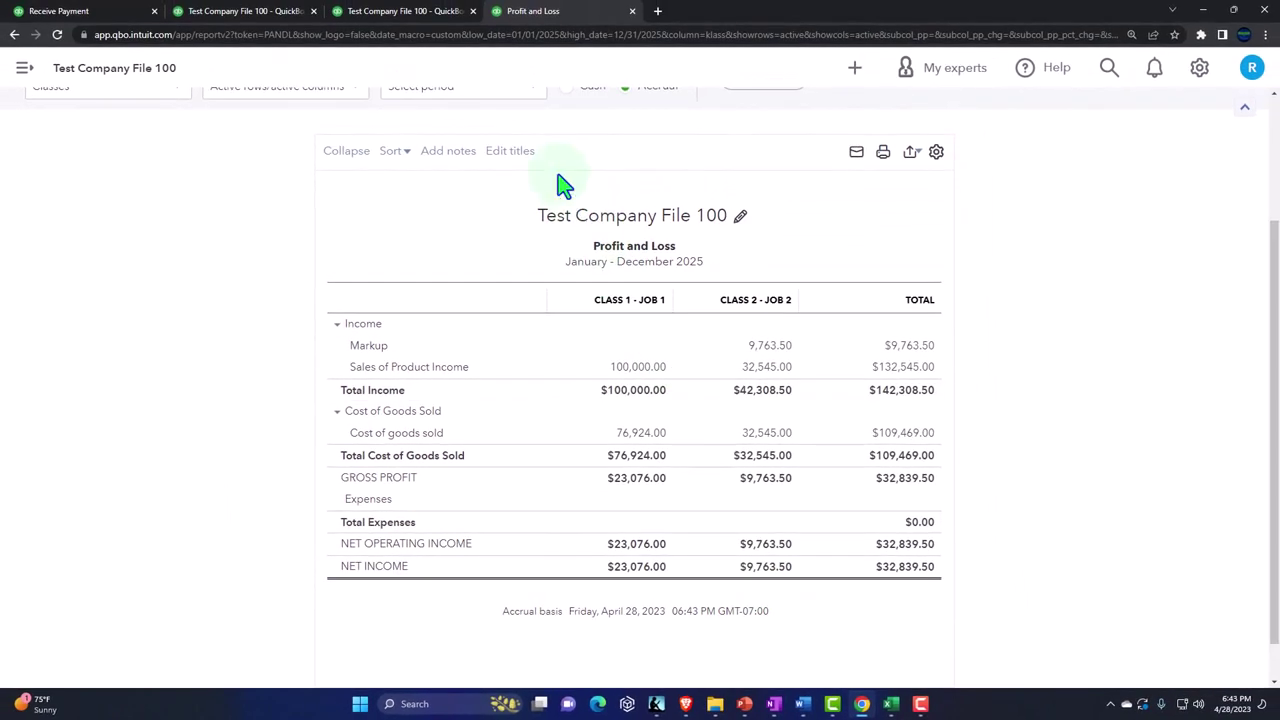
- Set the balance sheet's end date to 12/31/2025 and rerun the report by class
{"action": "left_click", "coordinate": [407, 14]}
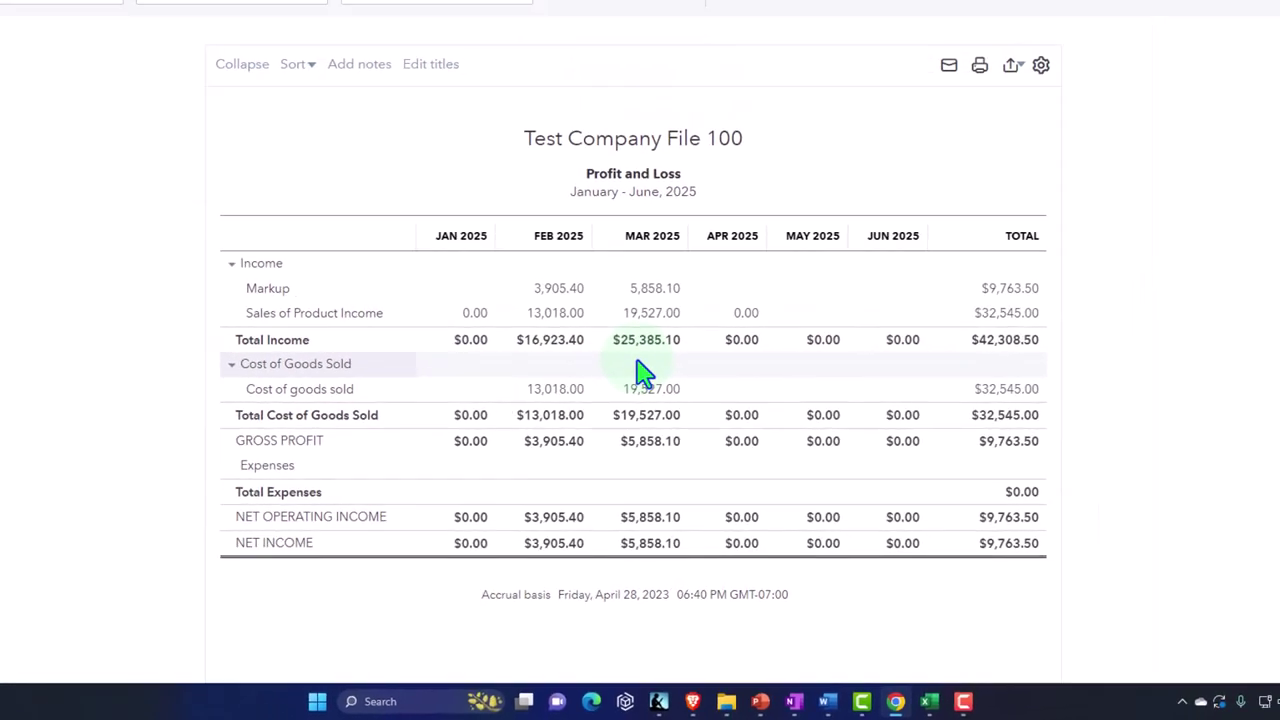
{"action": "left_click", "coordinate": [235, 11]}
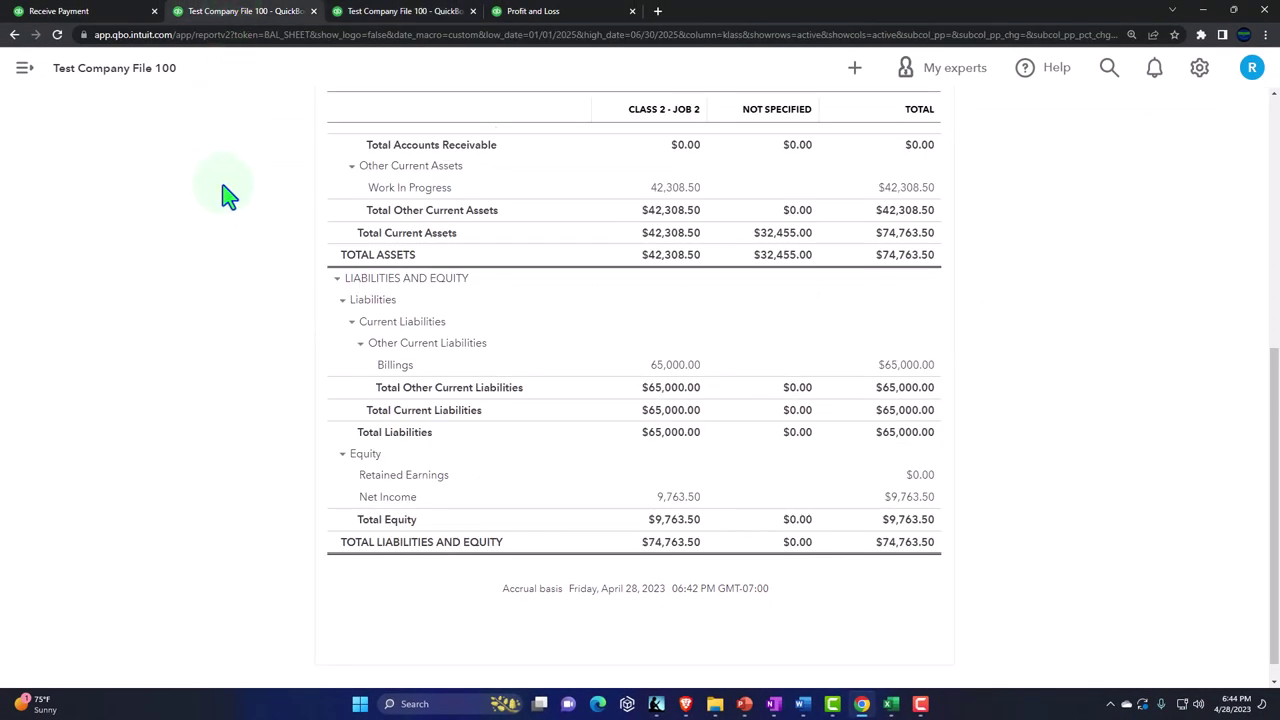
{"action": "scroll", "coordinate": [220, 270], "scroll_direction": "up", "scroll_amount": 5}
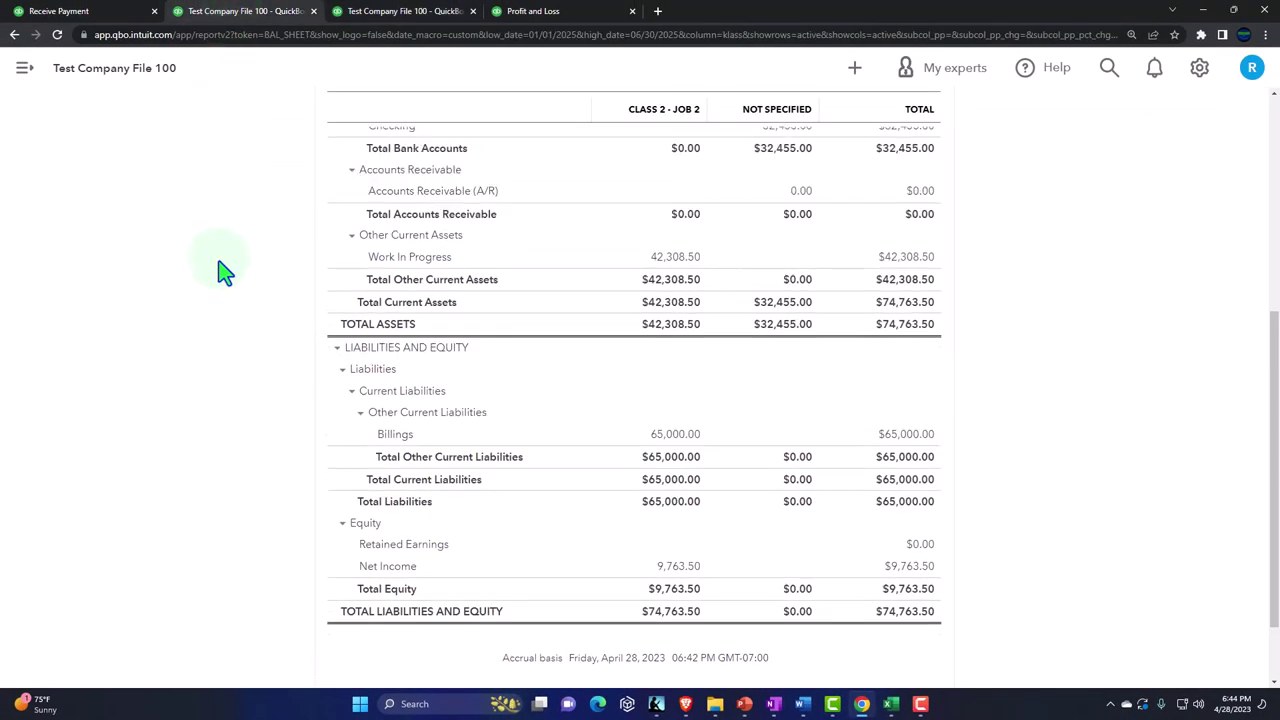
{"action": "left_click", "coordinate": [285, 192]}
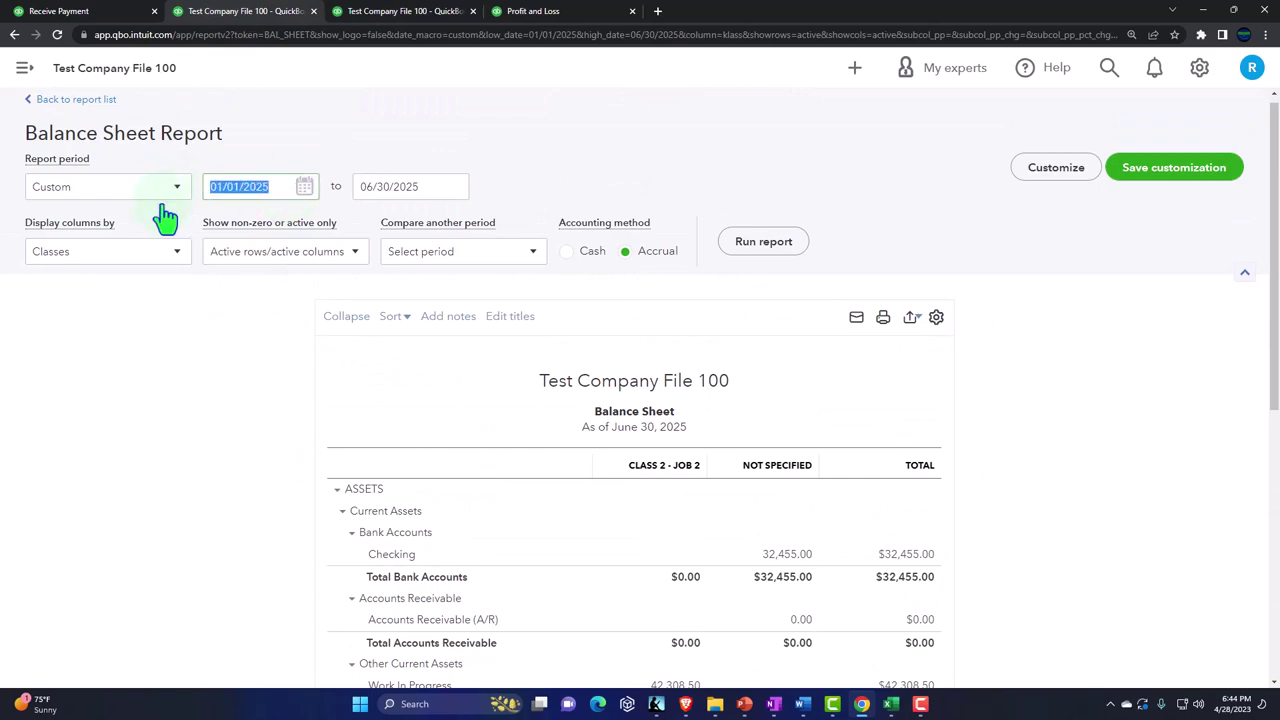
{"action": "left_click", "coordinate": [423, 192]}
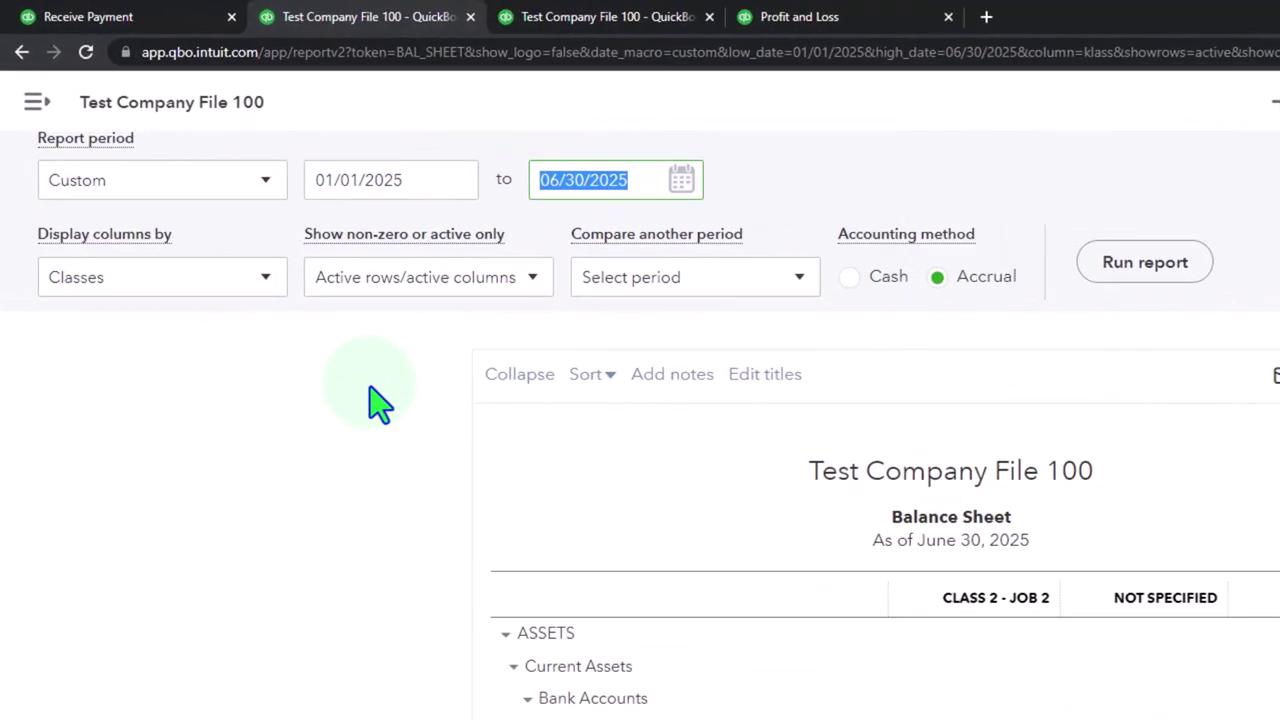
{"action": "type", "text": "123"}
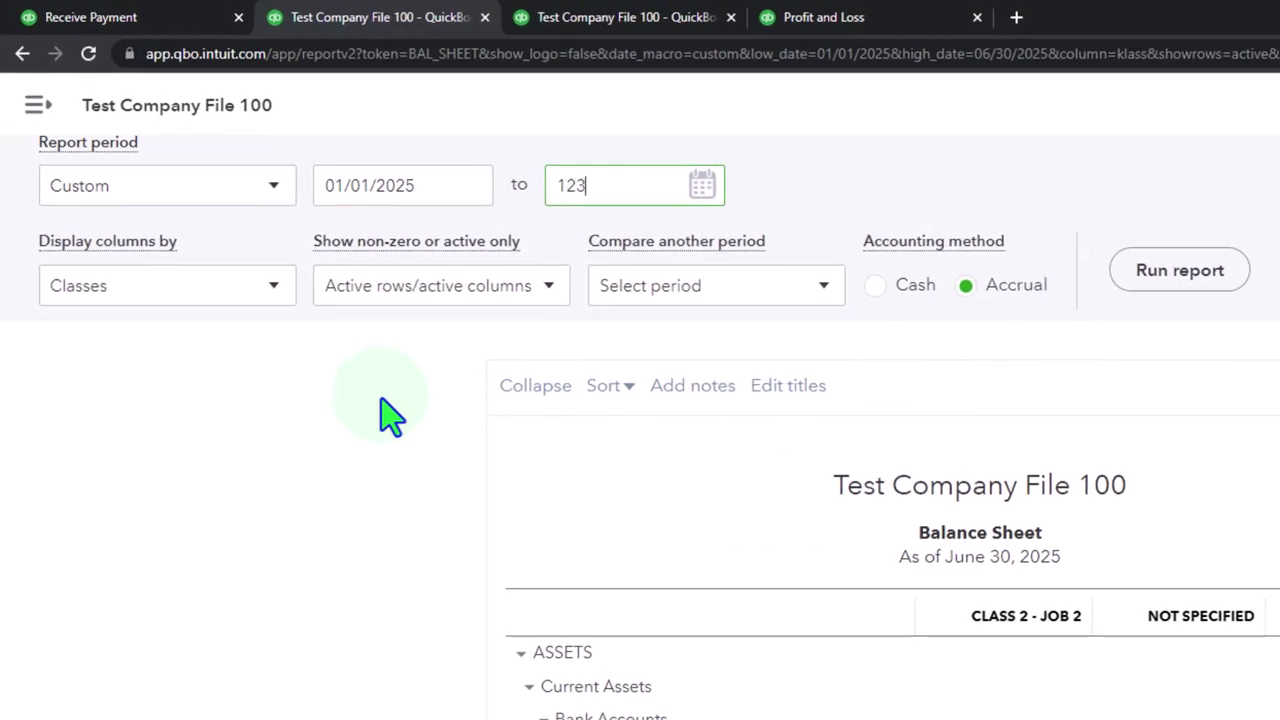
{"action": "type", "text": "125"}
{"action": "left_click", "coordinate": [1185, 283]}
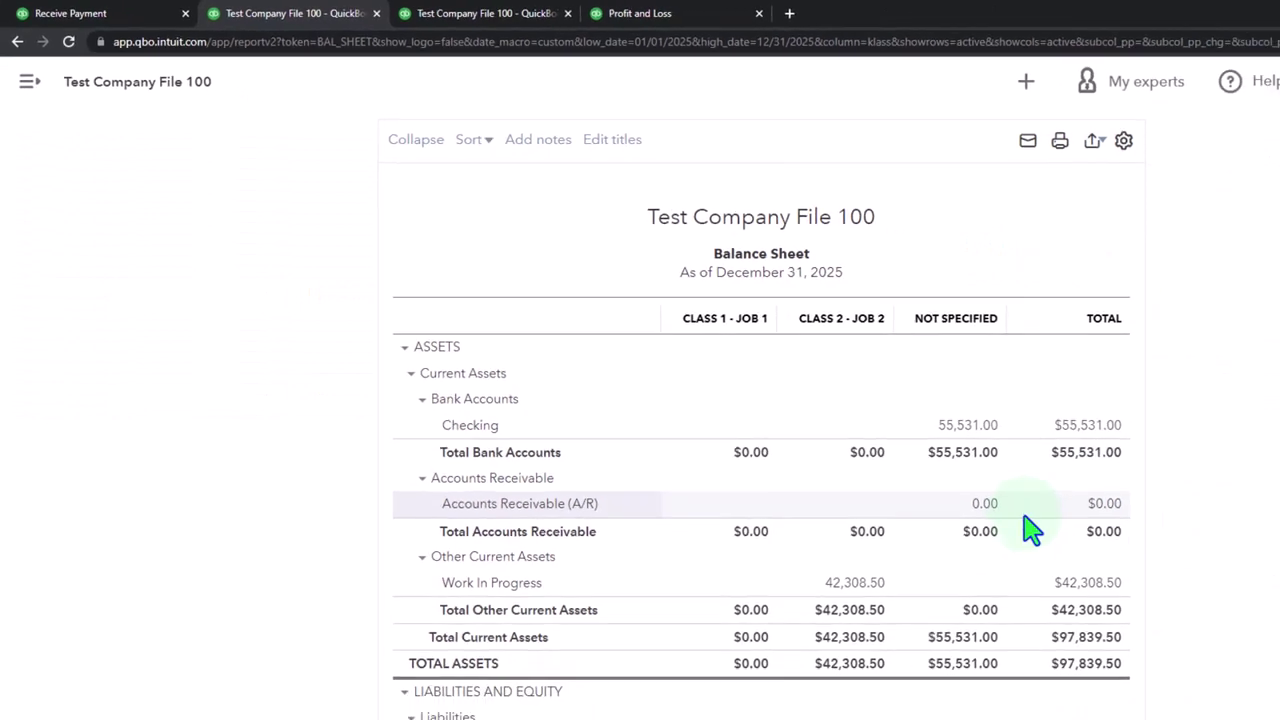
- Open the transaction detail behind the Work In Progress amount for Class 2 - Job 2
{"action": "scroll", "coordinate": [1000, 510], "scroll_direction": "down", "scroll_amount": 1}
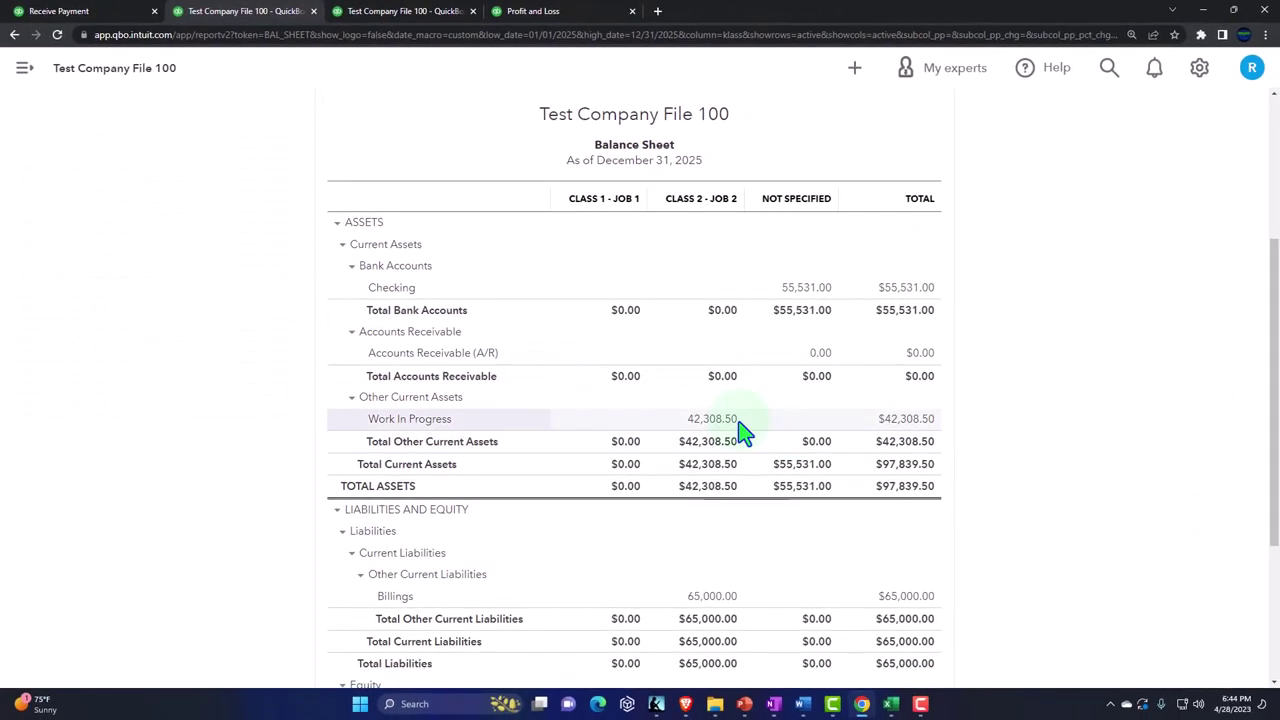
{"action": "scroll", "coordinate": [720, 430], "scroll_direction": "down", "scroll_amount": 1}
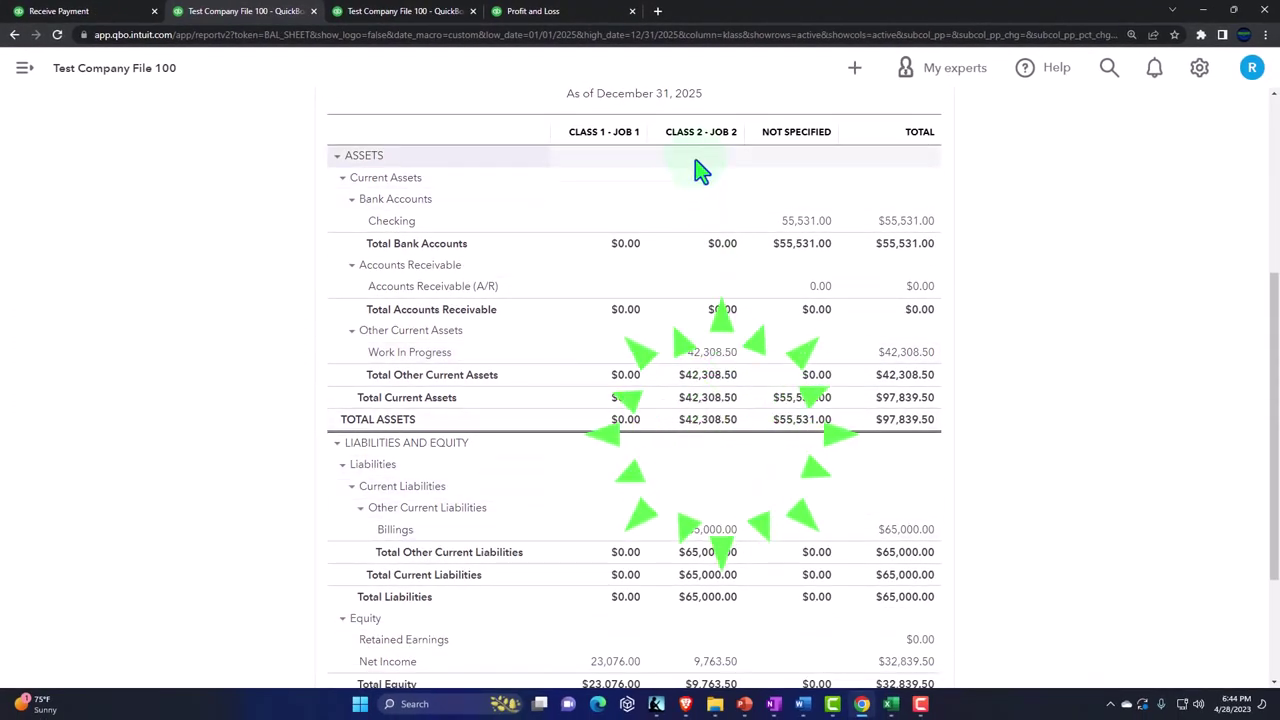
{"action": "left_click", "coordinate": [701, 353]}
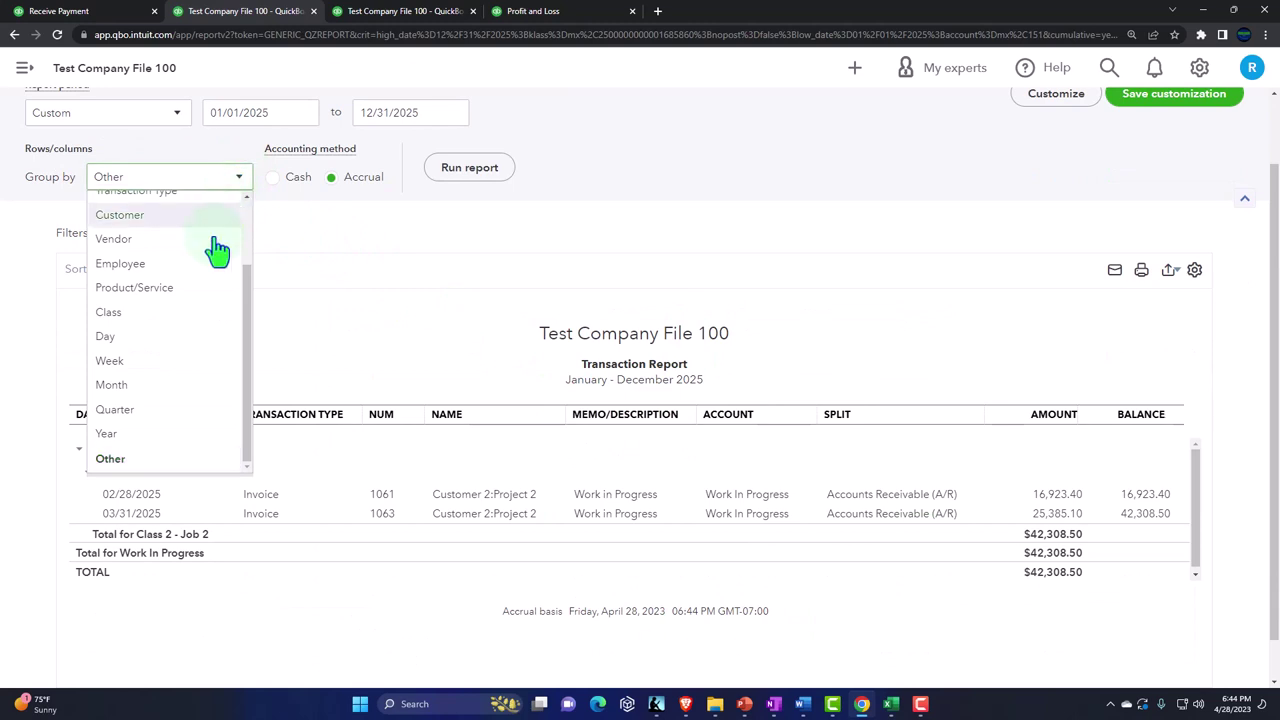
- Regroup the Work In Progress transaction report by Customer, then return to the balance sheet by class
{"action": "left_click", "coordinate": [176, 232]}
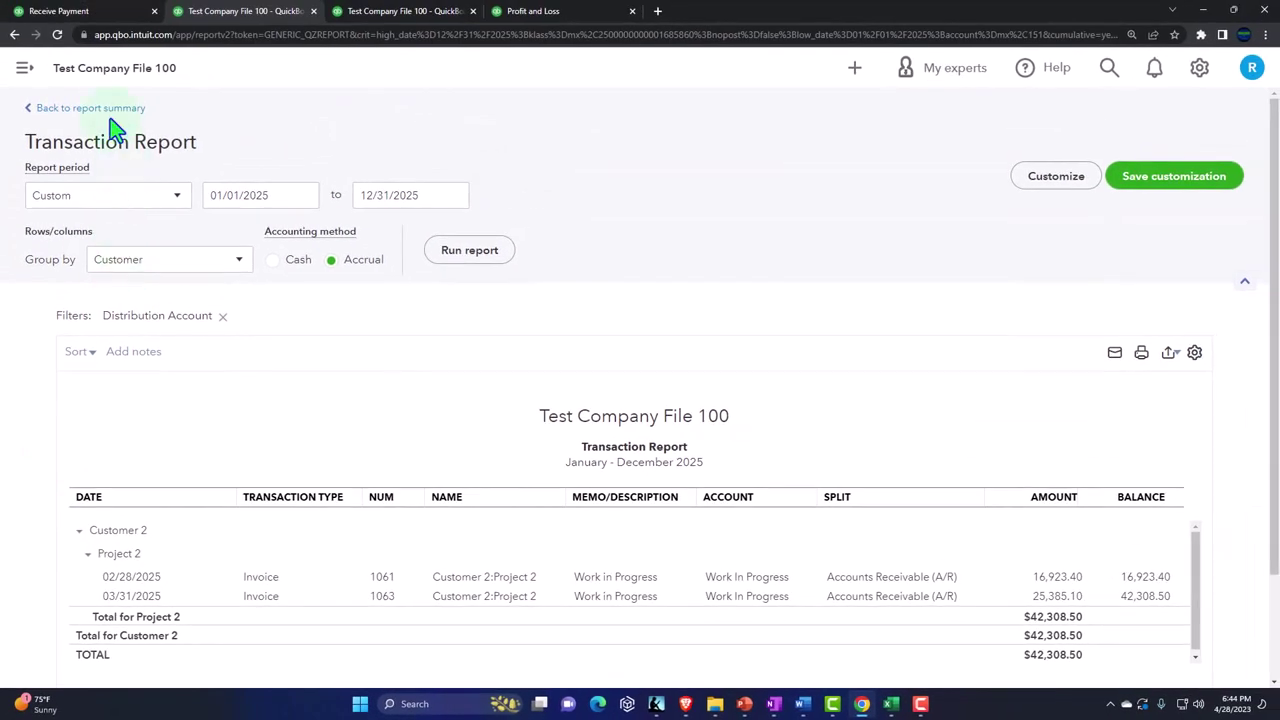
{"action": "left_click", "coordinate": [108, 110]}
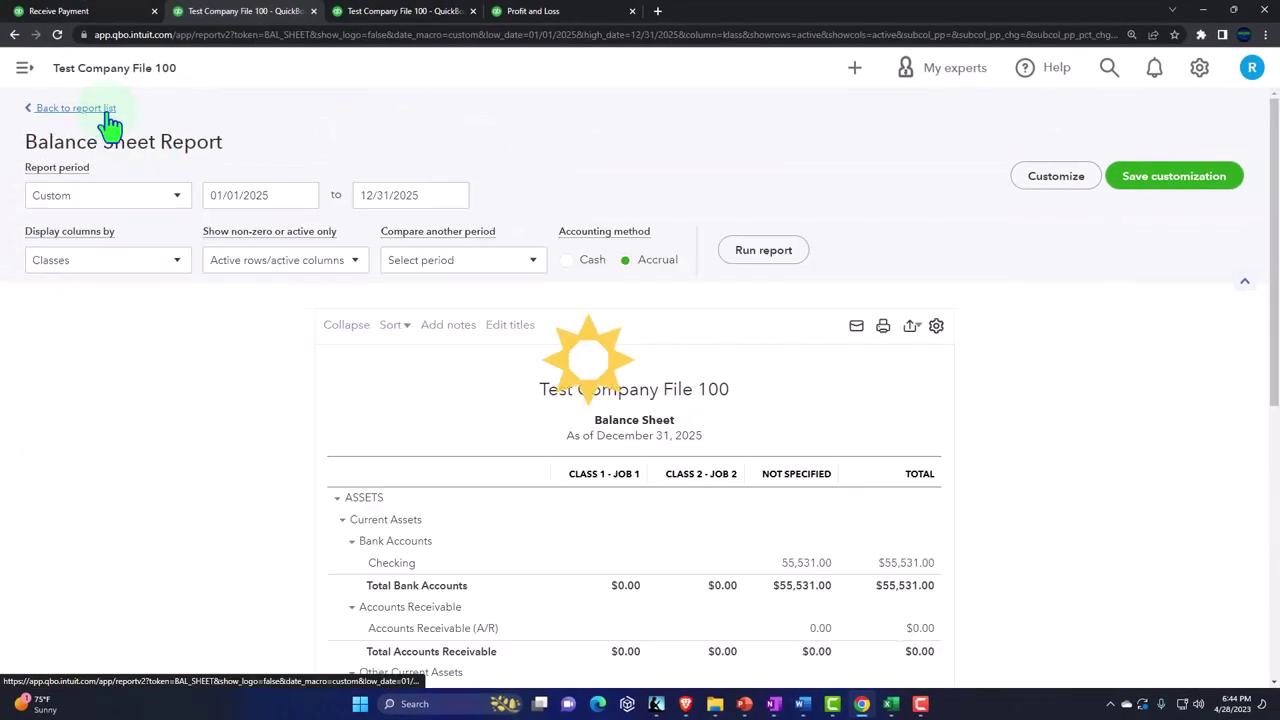
{"action": "scroll", "coordinate": [106, 71], "scroll_direction": "down", "scroll_amount": 3}
- Review Project 2's income and cost overview, then open its Project profitability report
{"action": "left_click", "coordinate": [100, 12]}
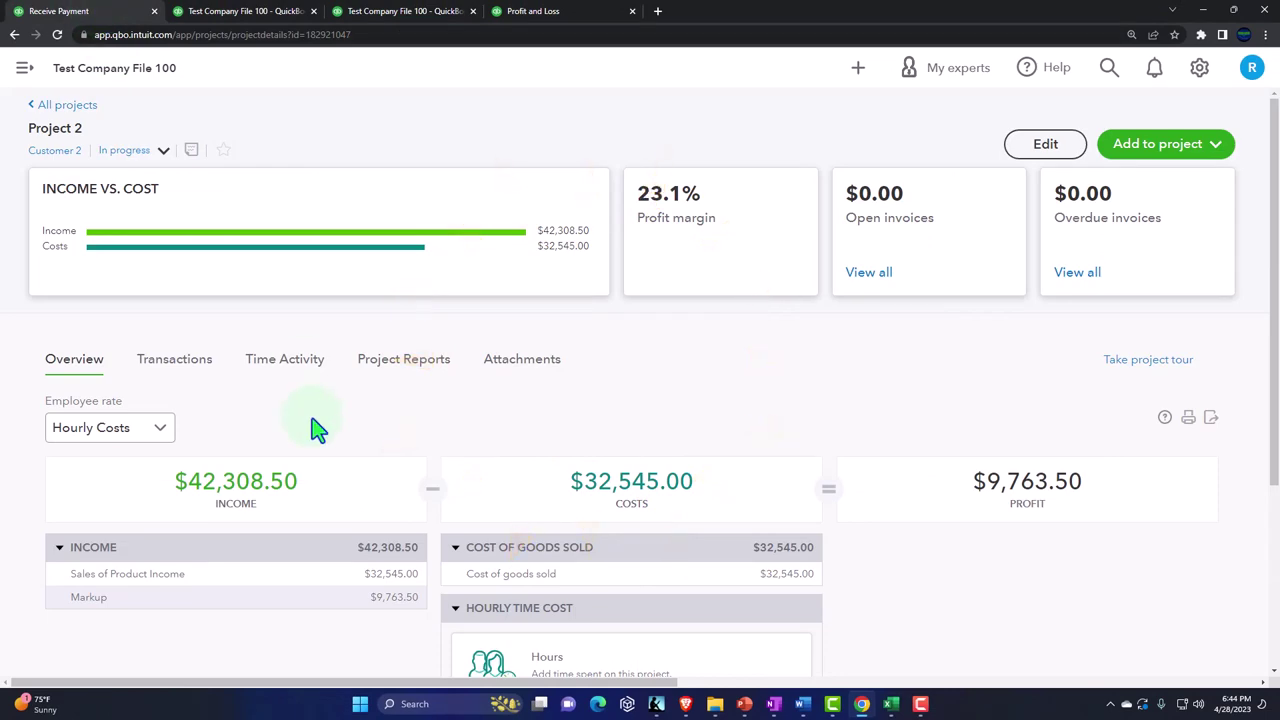
{"action": "left_click", "coordinate": [641, 520]}
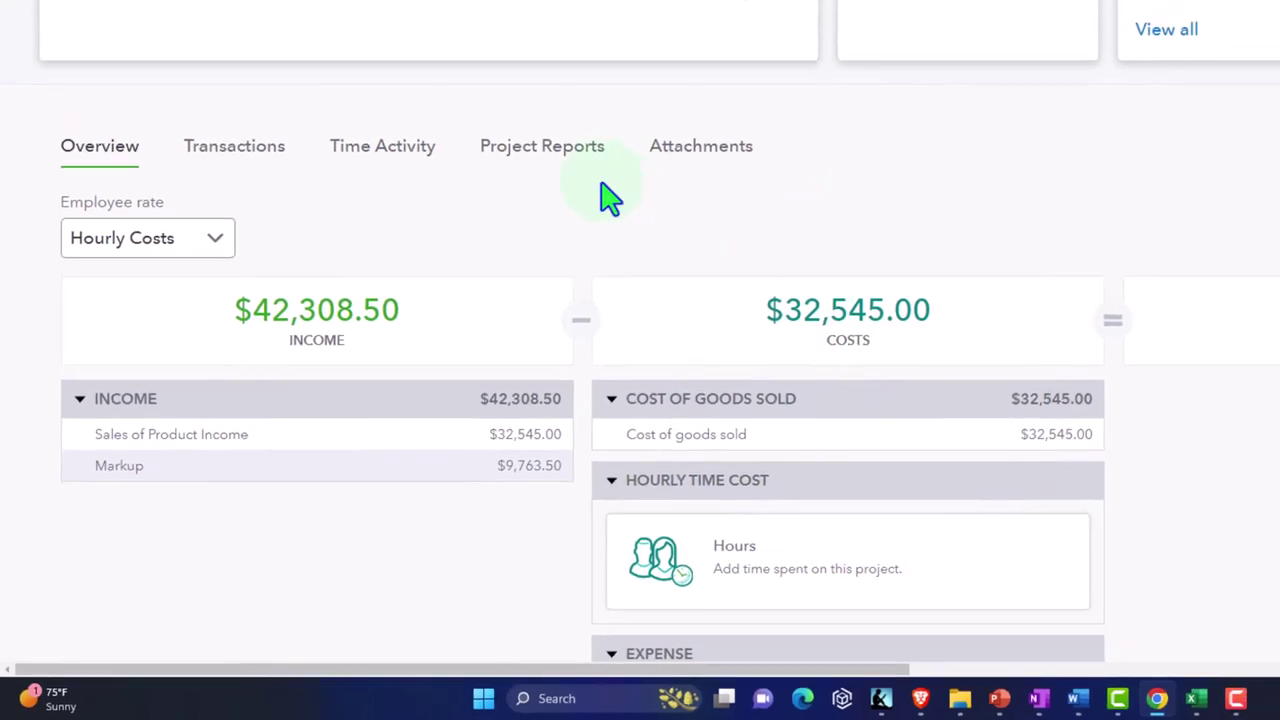
{"action": "left_click", "coordinate": [565, 121]}
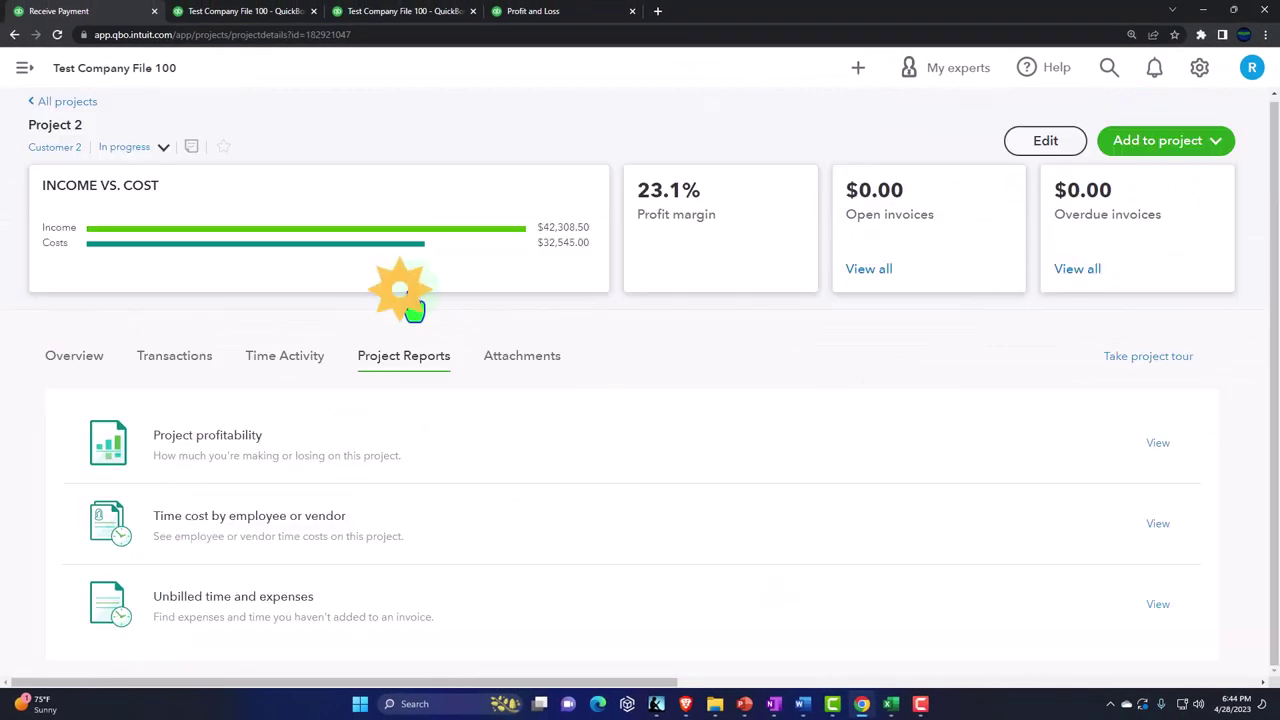
{"action": "left_click", "coordinate": [251, 457]}
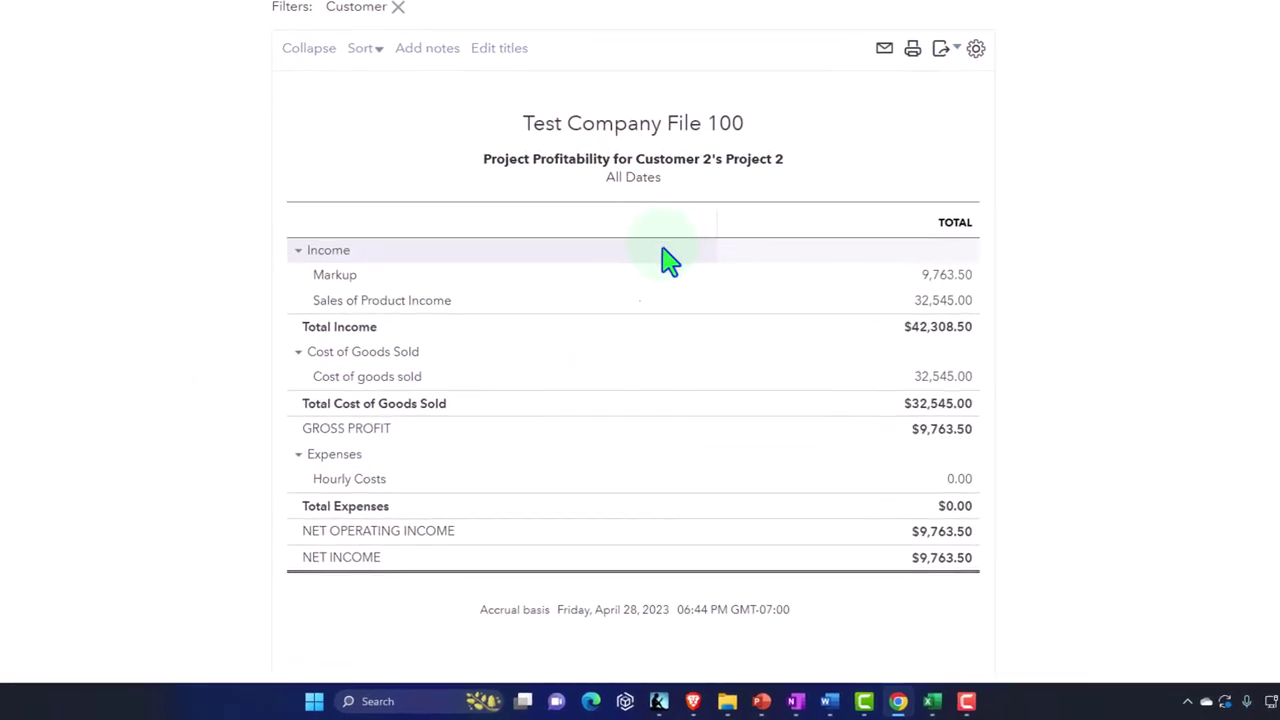
- Return from the profitability report to Project 2's details and review its income, costs and profit
{"action": "scroll", "coordinate": [171, 394], "scroll_direction": "up", "scroll_amount": 3}
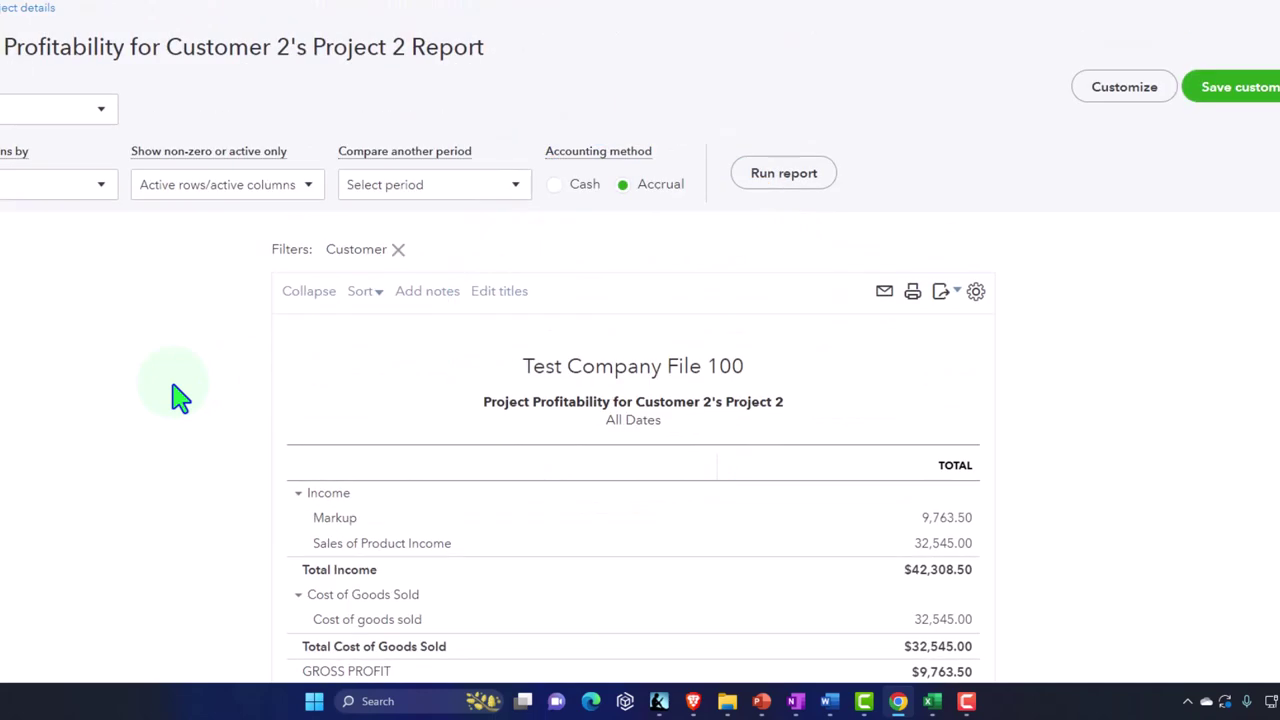
{"action": "left_click", "coordinate": [20, 24]}
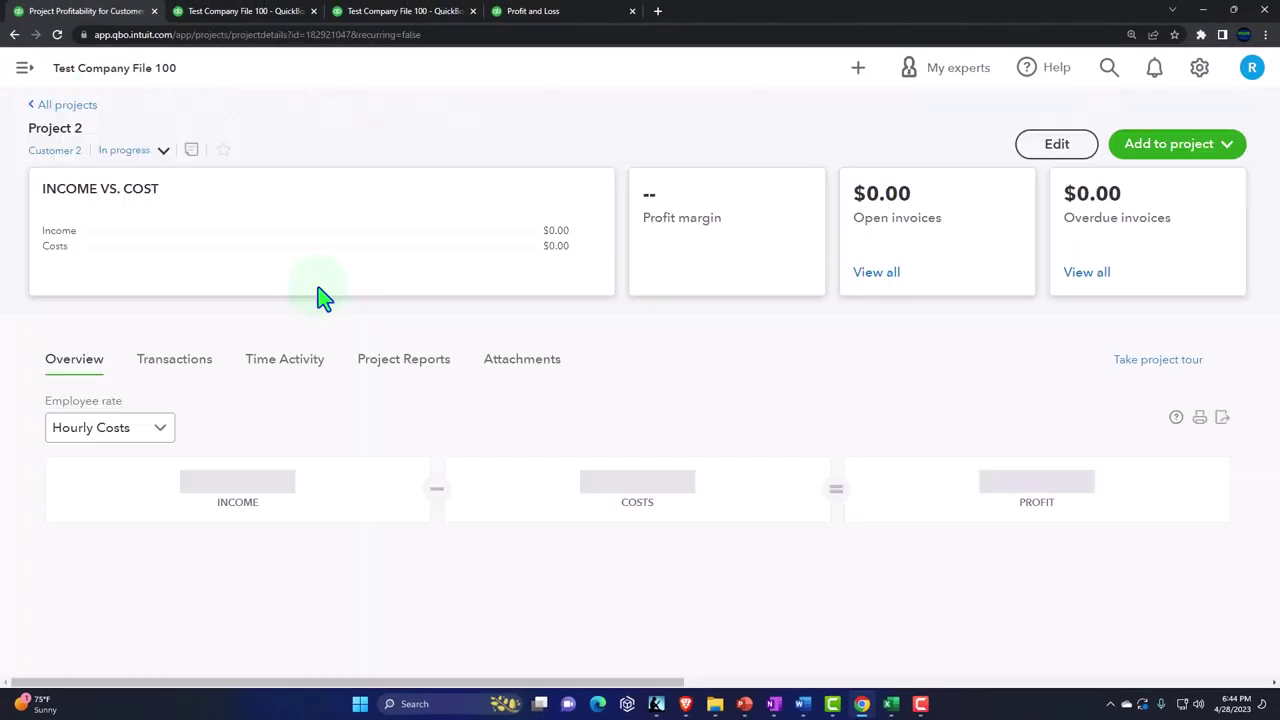
{"action": "scroll", "coordinate": [345, 345], "scroll_direction": "down", "scroll_amount": 2}
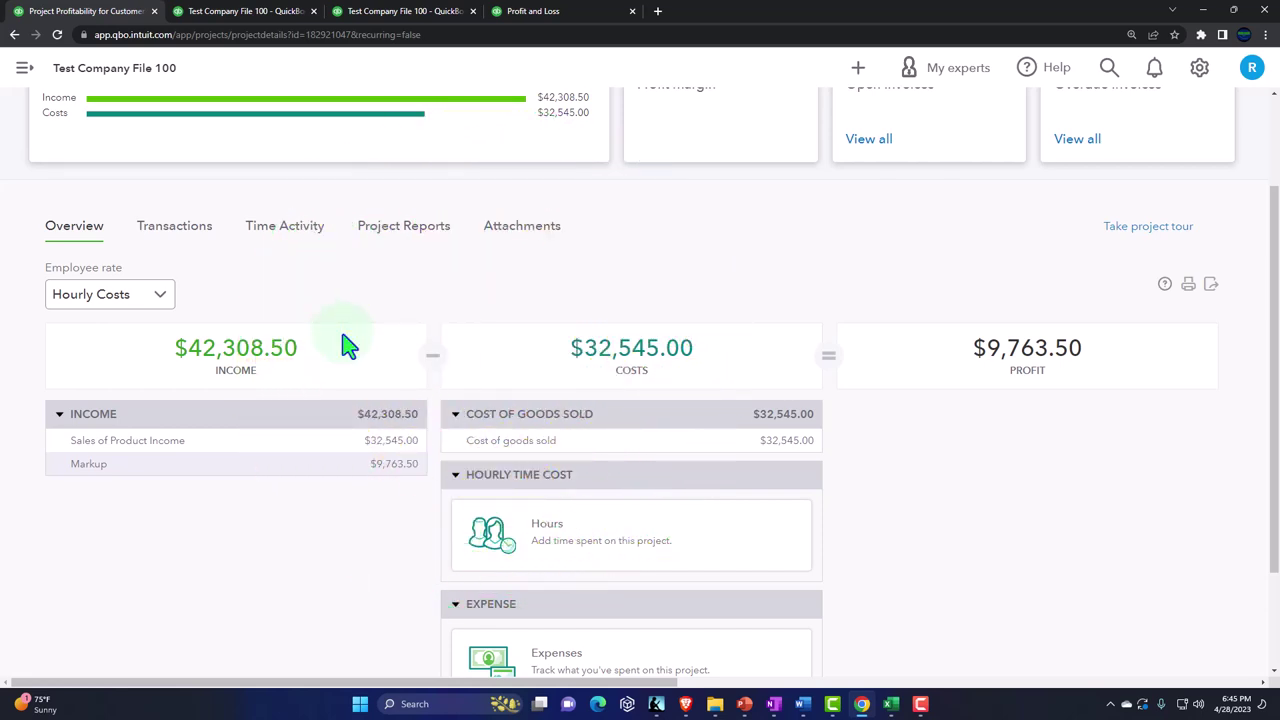
- Replace the Profit and Loss by class with the Project Profitability Summary report, run for 01/01/2025 to 12/31/2025
{"action": "left_click", "coordinate": [545, 11]}
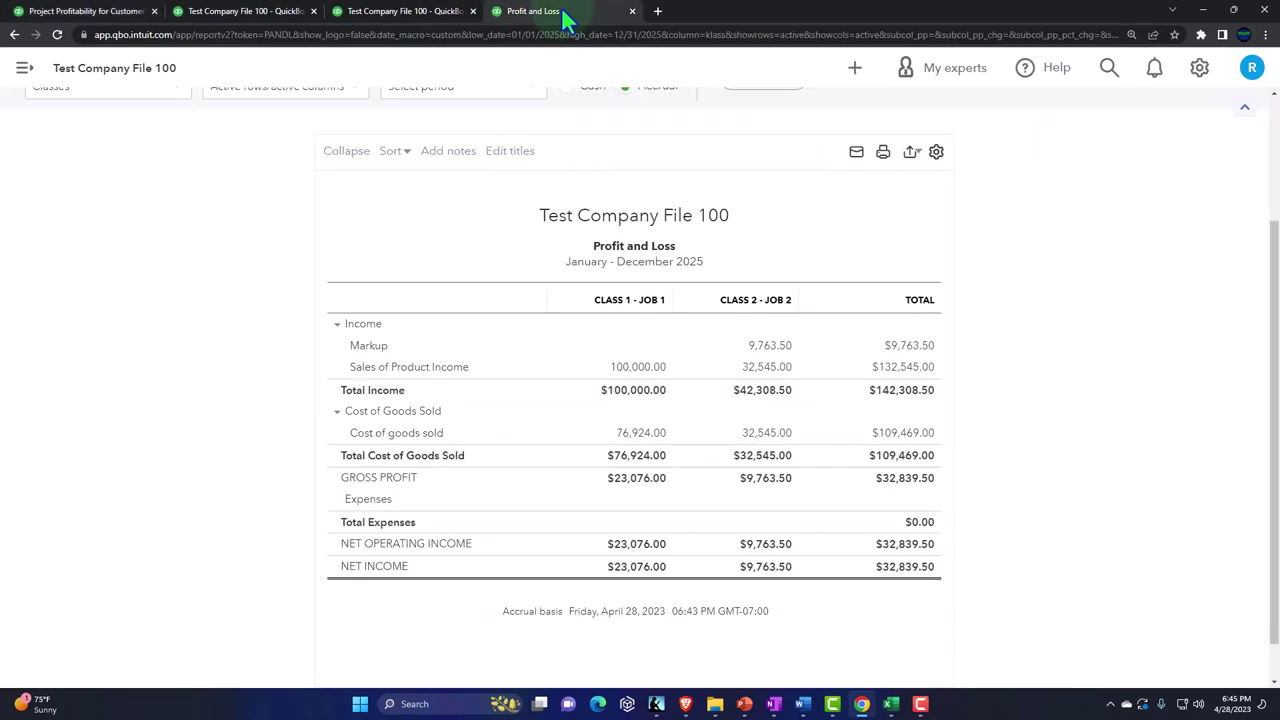
{"action": "left_click", "coordinate": [28, 72]}
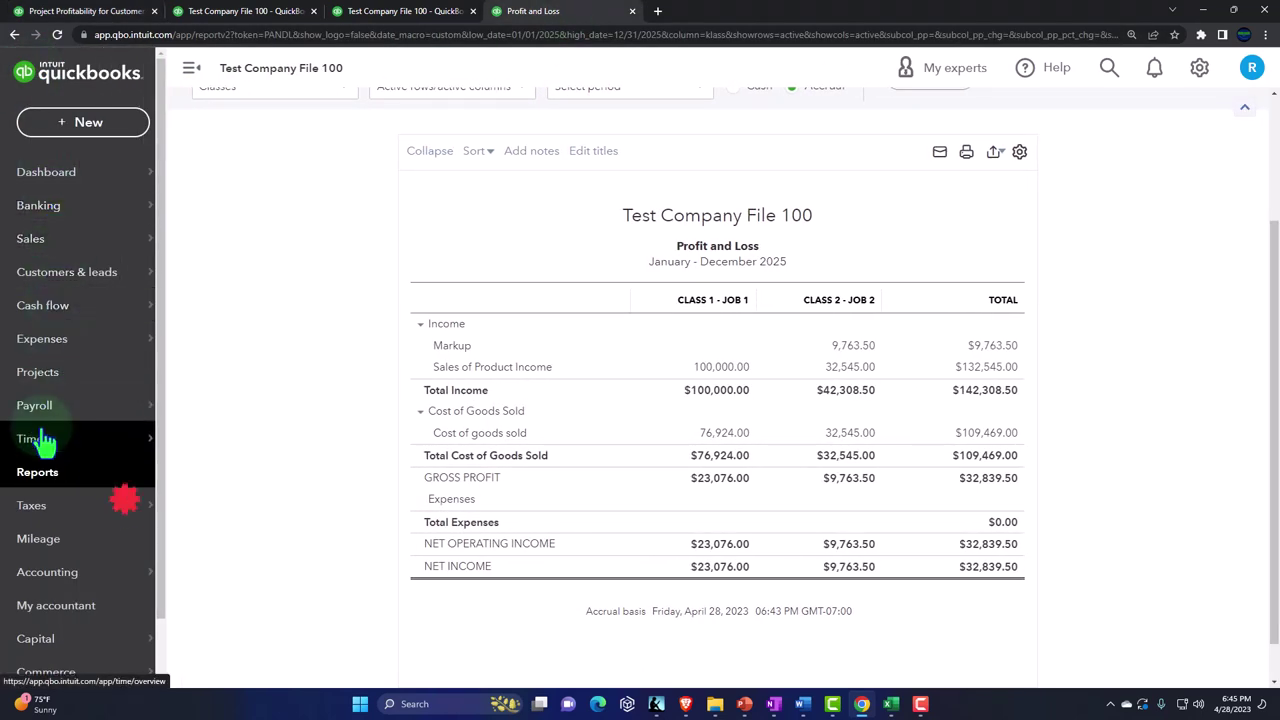
{"action": "left_click", "coordinate": [37, 472]}
{"action": "left_click", "coordinate": [948, 180]}
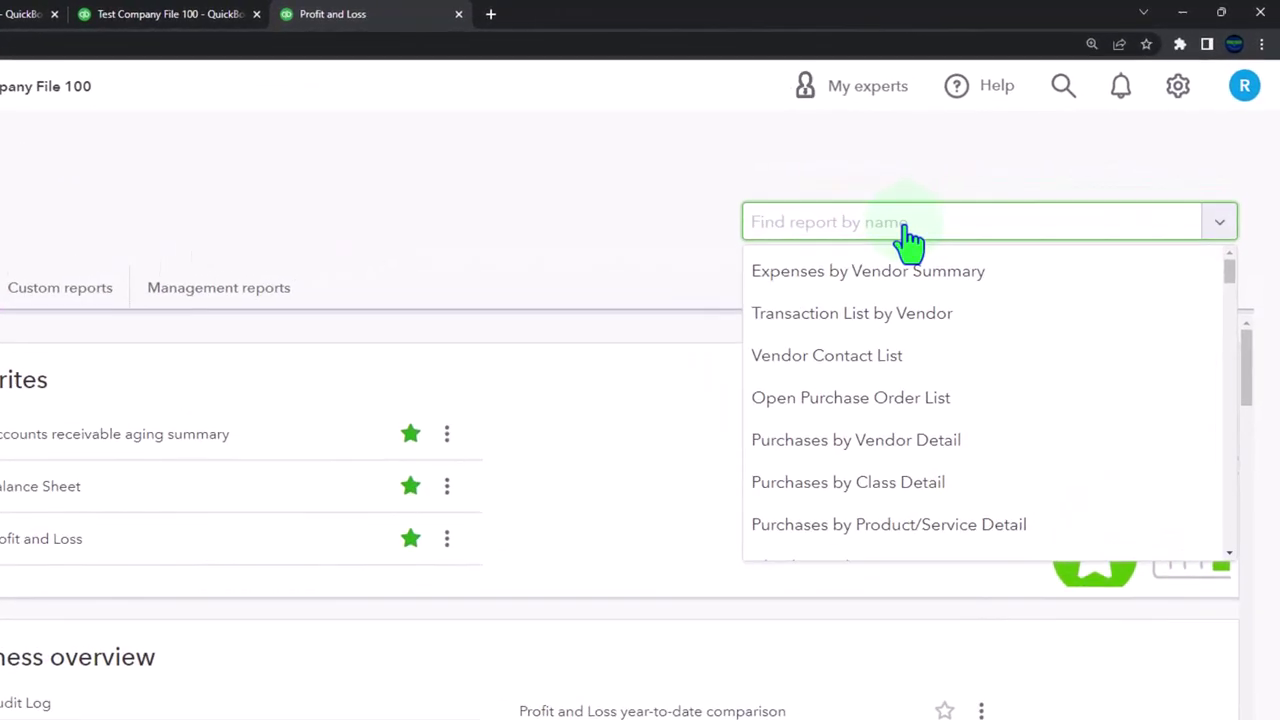
{"action": "type", "text": "pro"}
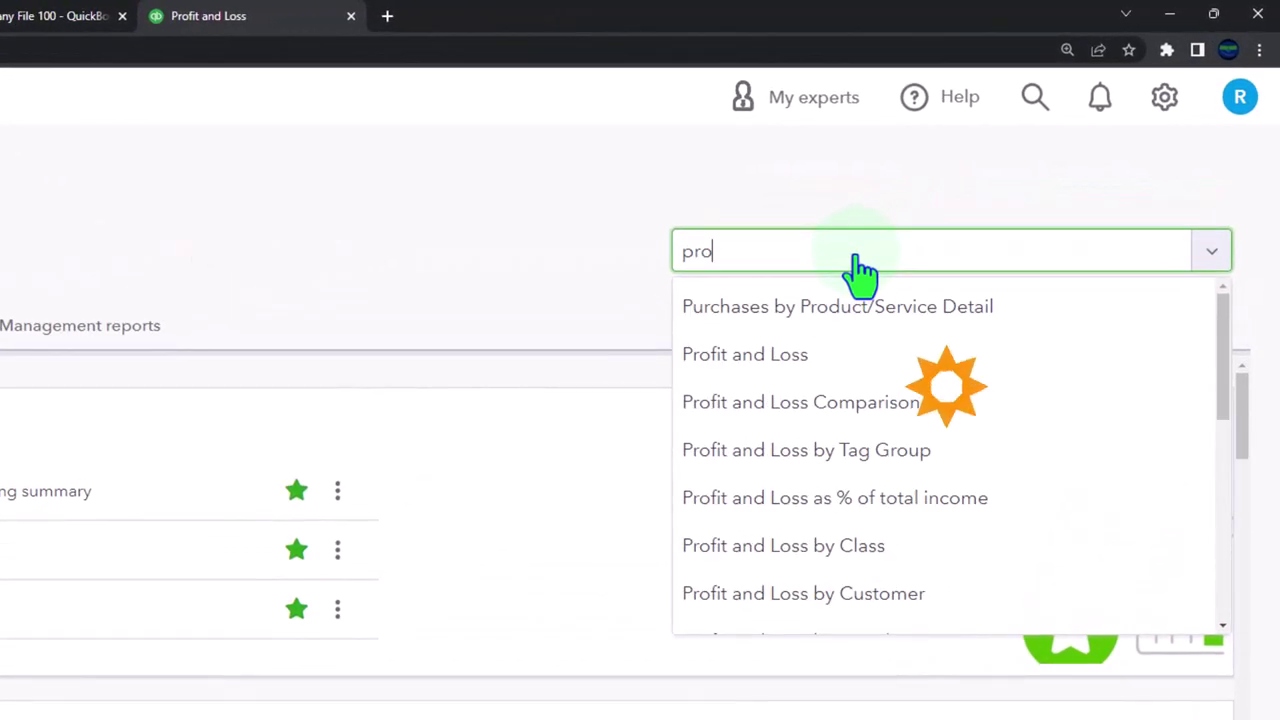
{"action": "type", "text": "f"}
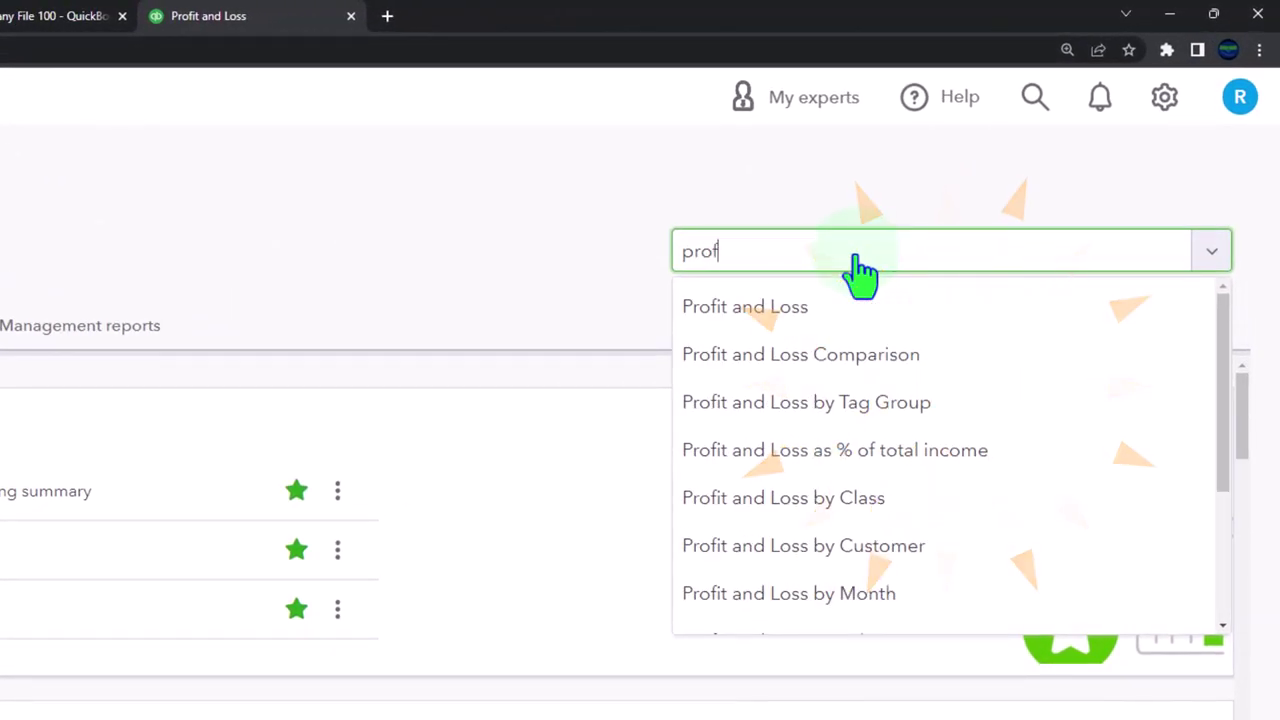
{"action": "key", "text": "BackSpace"}
{"action": "type", "text": "j"}
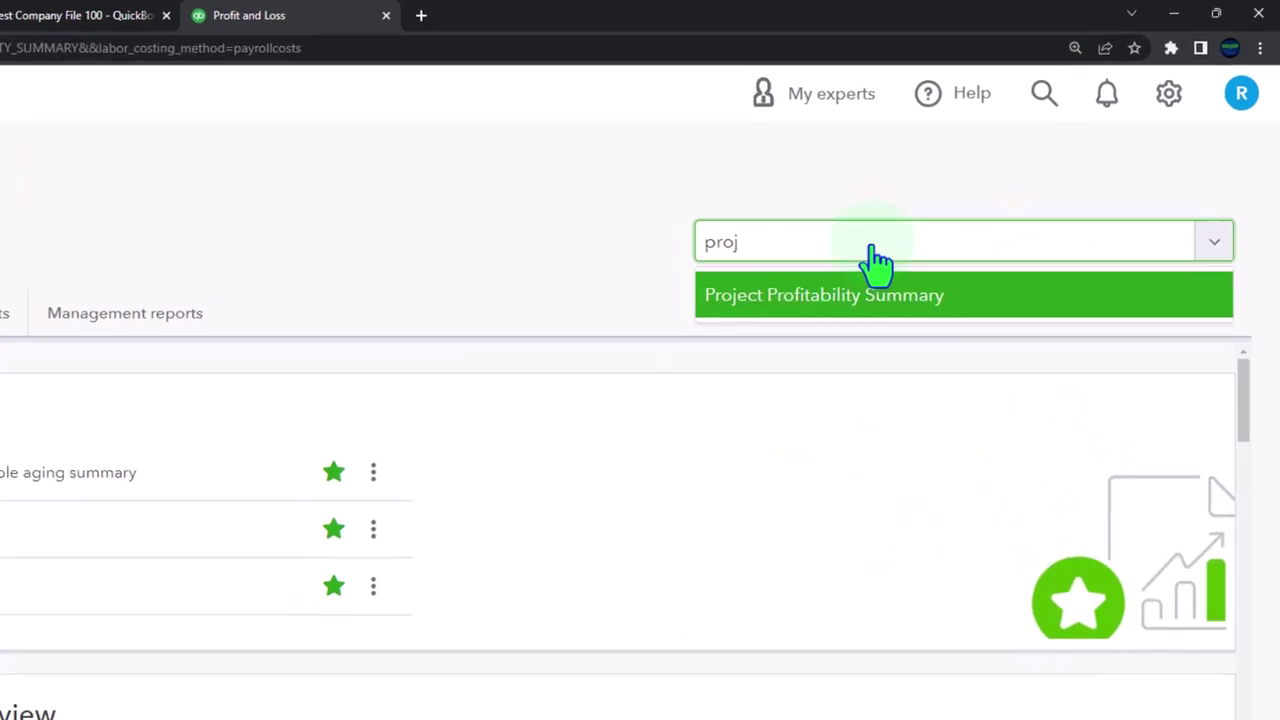
{"action": "left_click", "coordinate": [862, 306]}
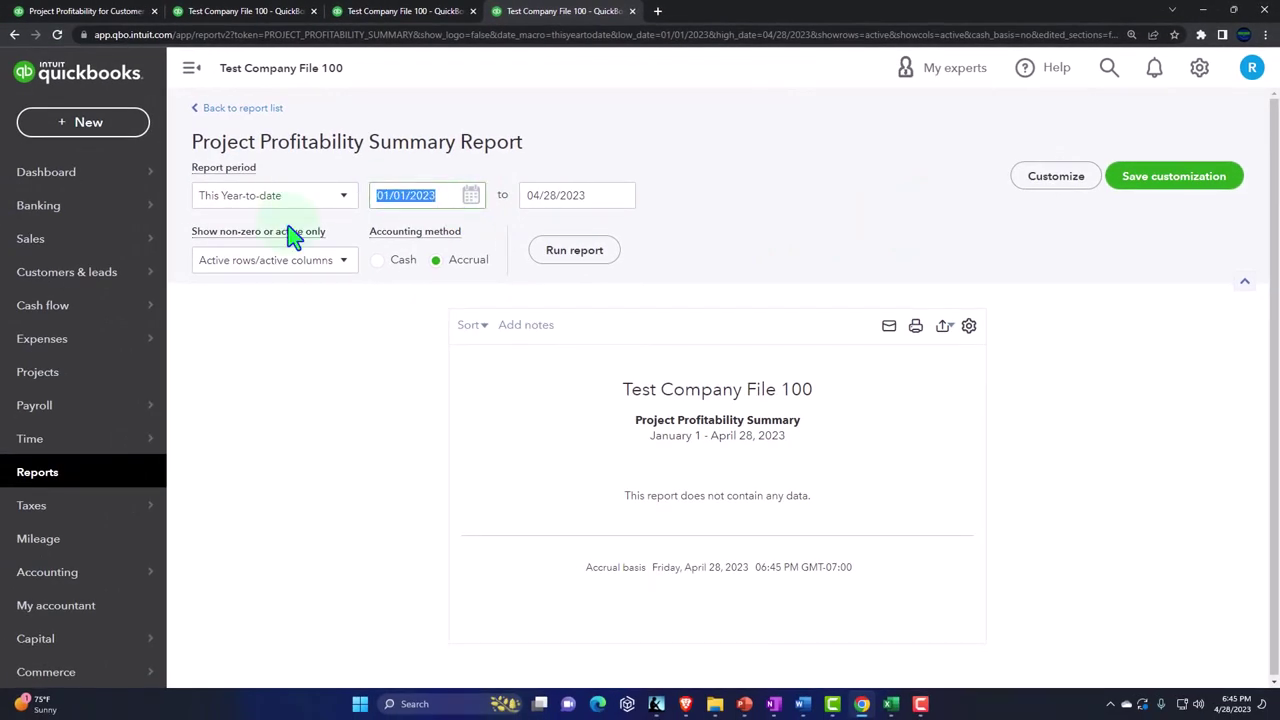
{"action": "type", "text": "010125"}
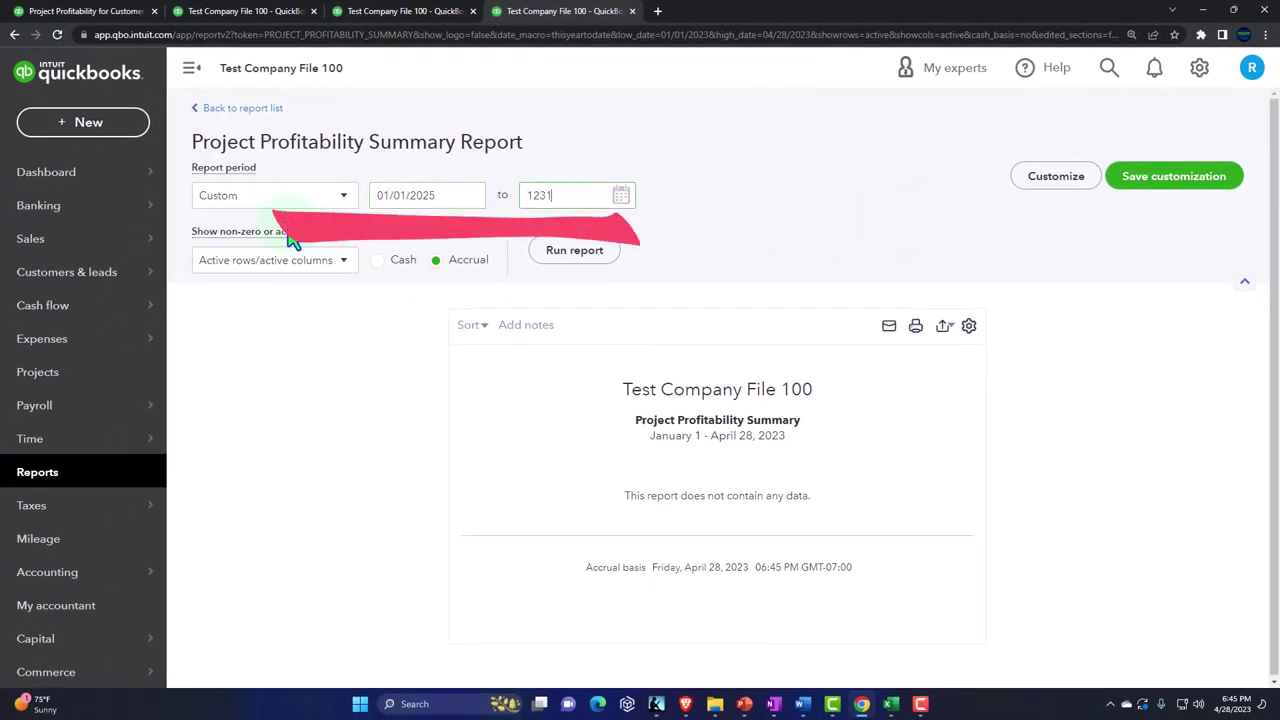
{"action": "left_click", "coordinate": [580, 255]}
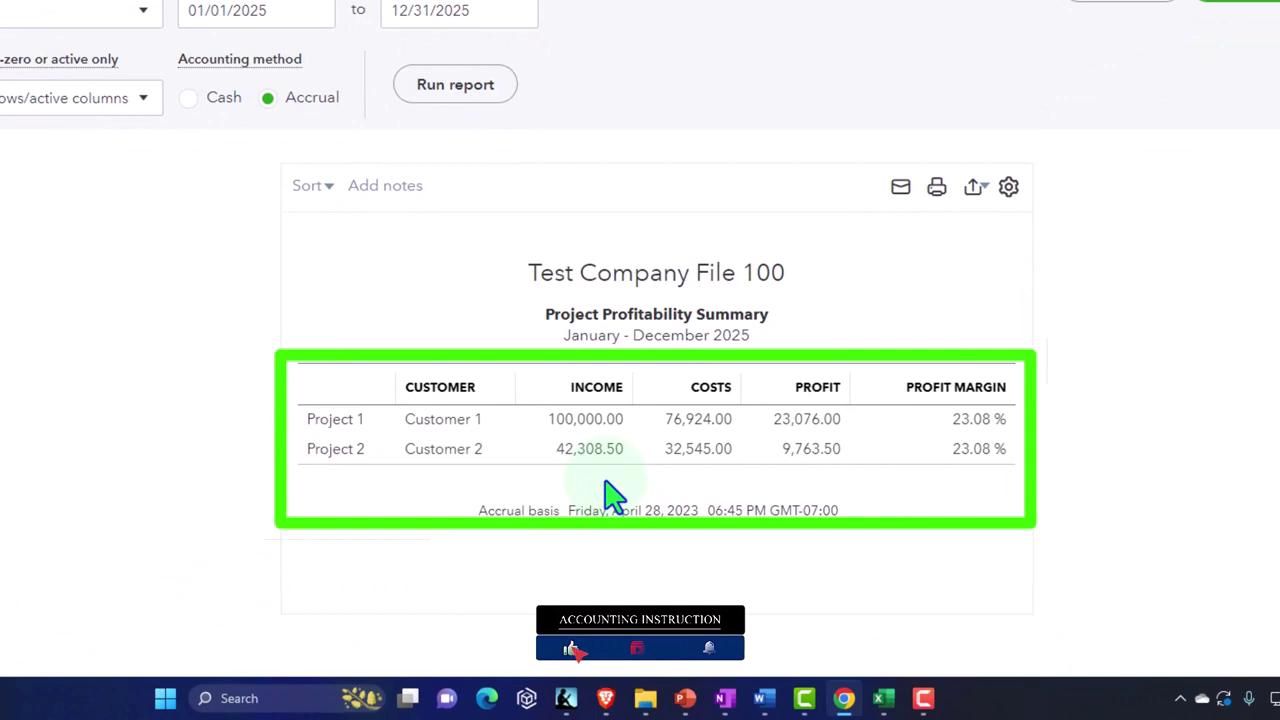
- Review the January–June 2025 monthly Profit and Loss, then Class 2 - Job 2's Work In Progress and Billings on the balance sheet
{"action": "left_click", "coordinate": [420, 12]}
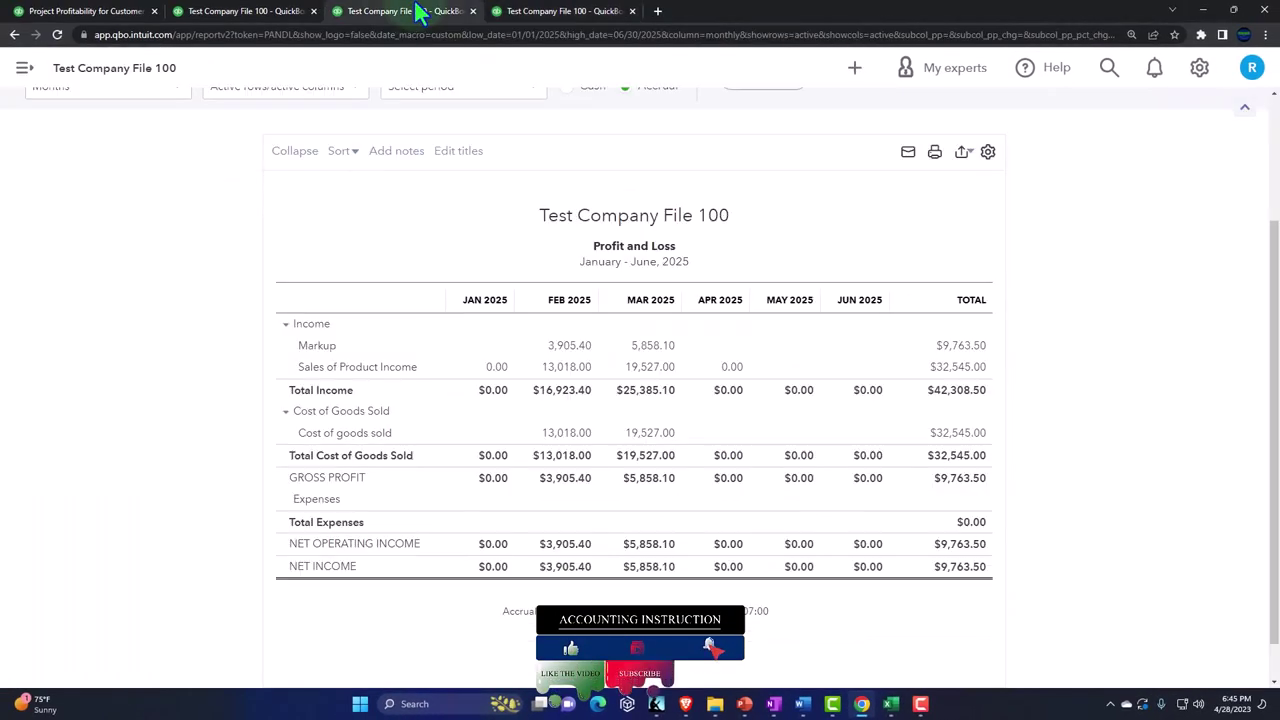
{"action": "left_click", "coordinate": [247, 17]}
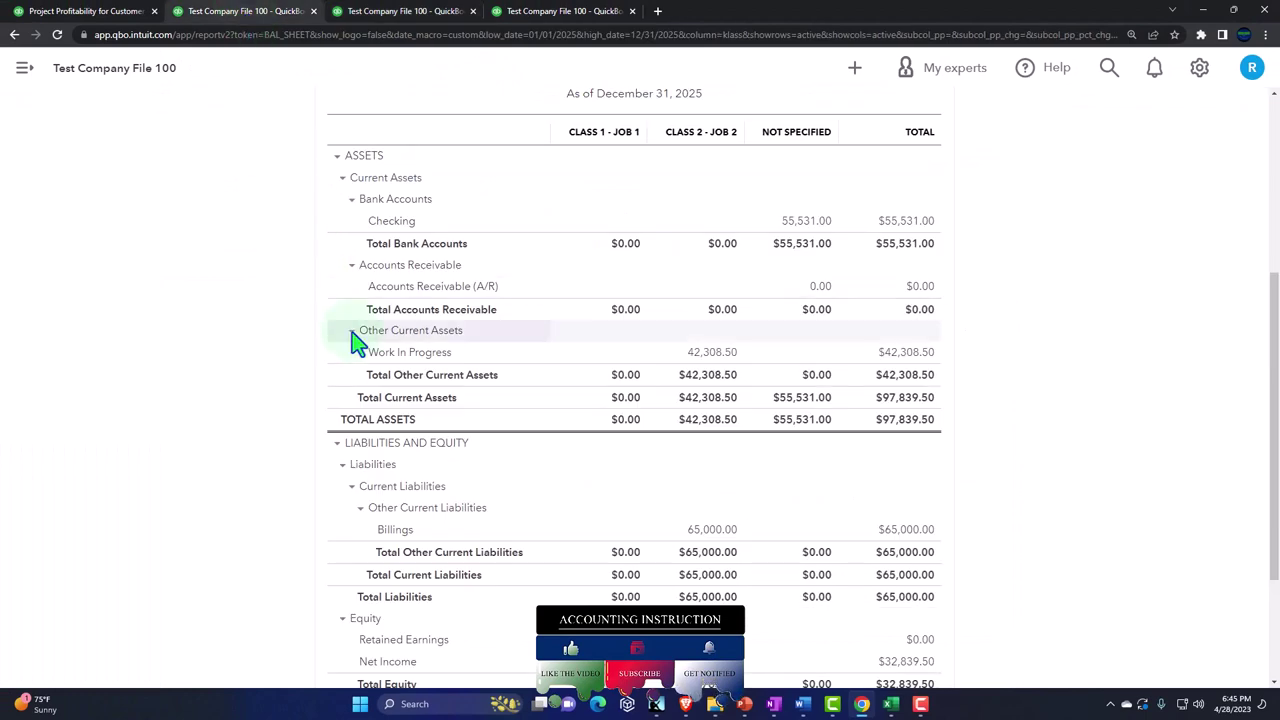
{"action": "left_click", "coordinate": [681, 356]}
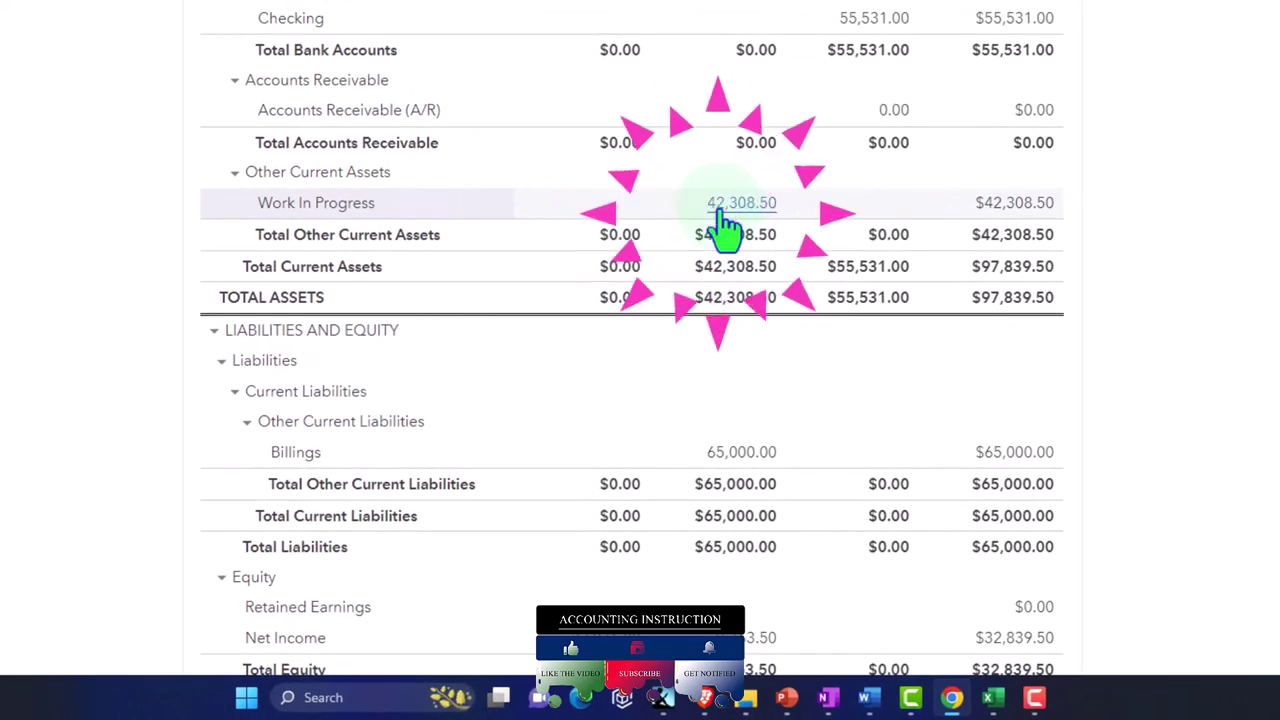
{"action": "scroll", "coordinate": [725, 230], "scroll_direction": "down", "scroll_amount": 2}
{"action": "scroll", "coordinate": [725, 230], "scroll_direction": "up", "scroll_amount": 3}
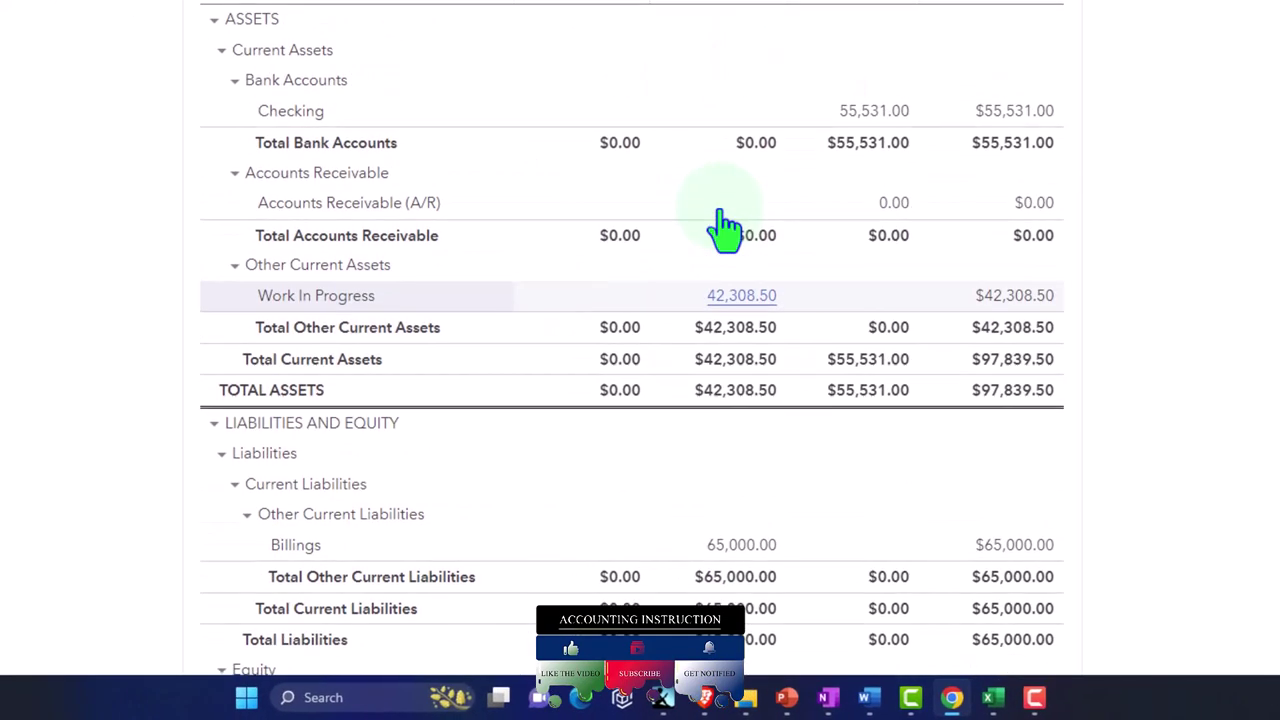